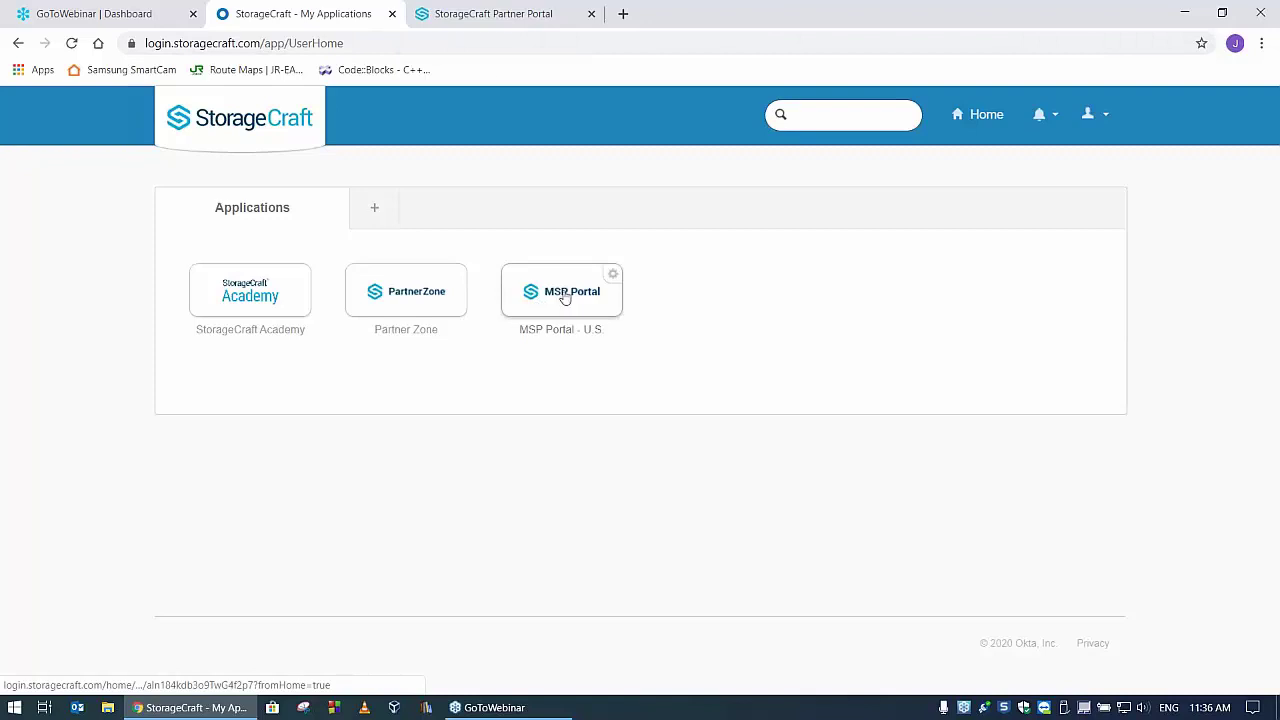
# - From the MSP Portal, open Managed Service Providers > File Backup And Recovery login page
pyautogui.click(494, 12)
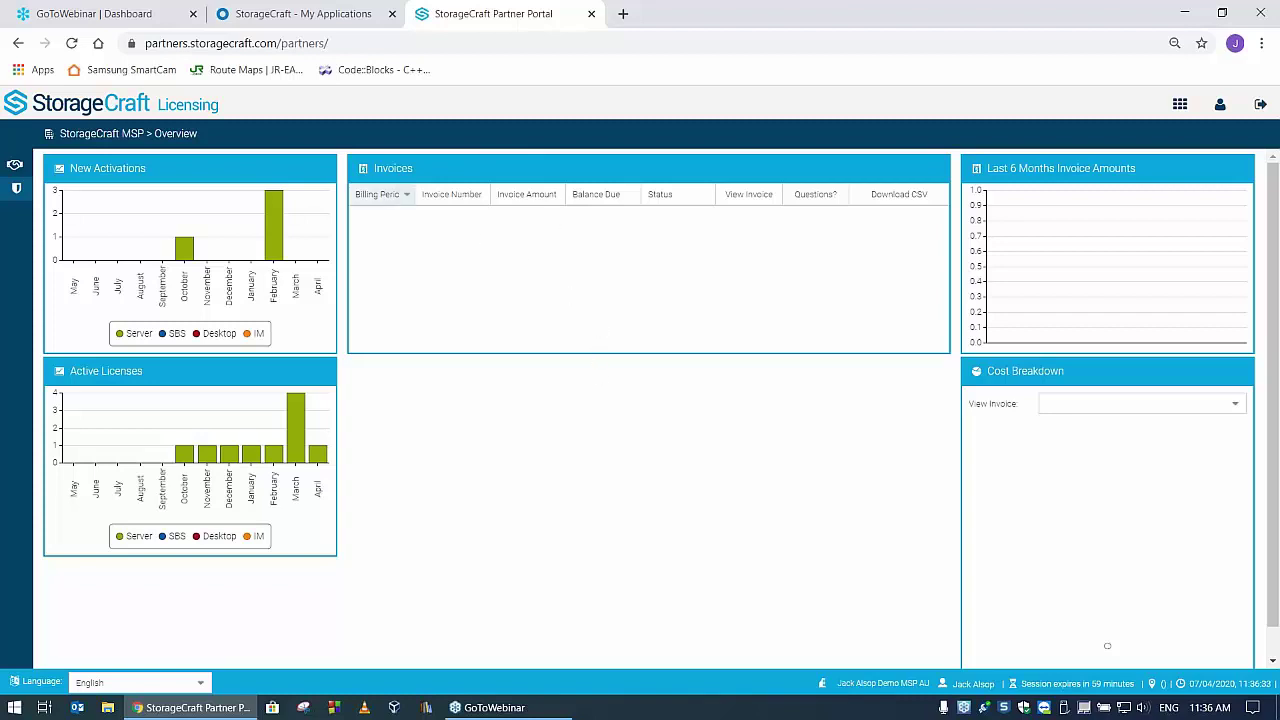
pyautogui.moveTo(34, 163)
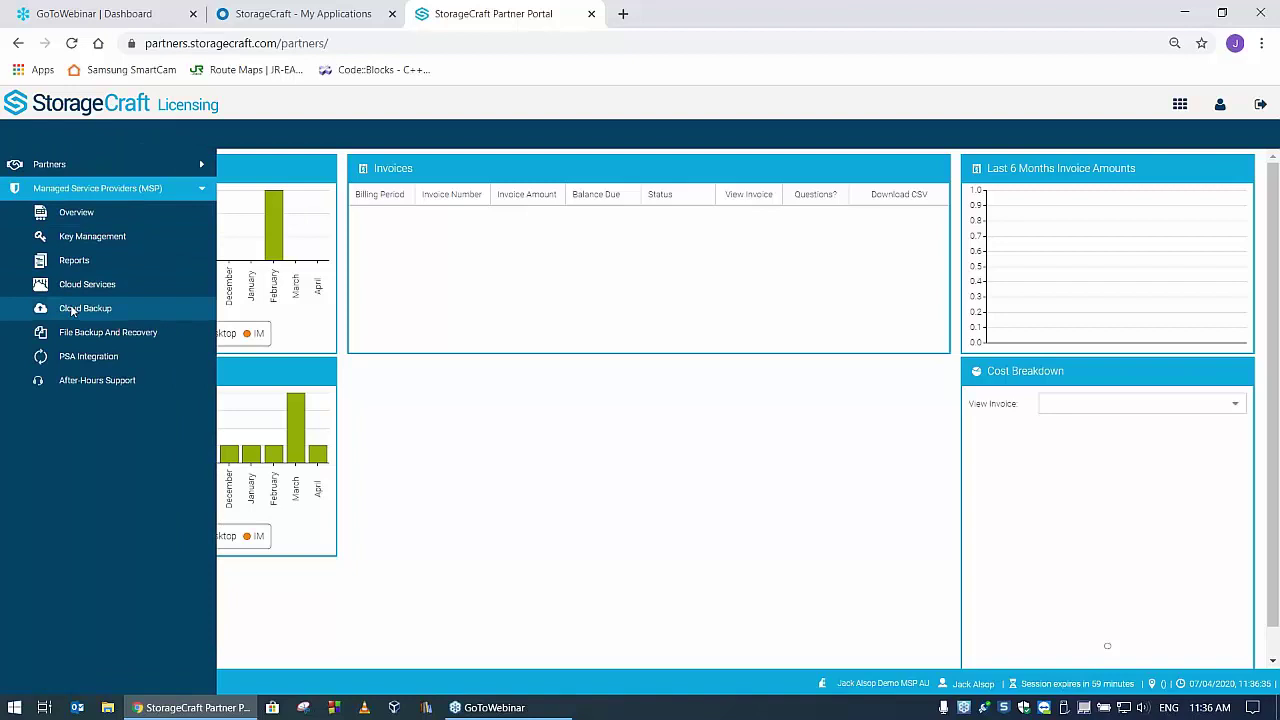
pyautogui.click(107, 338)
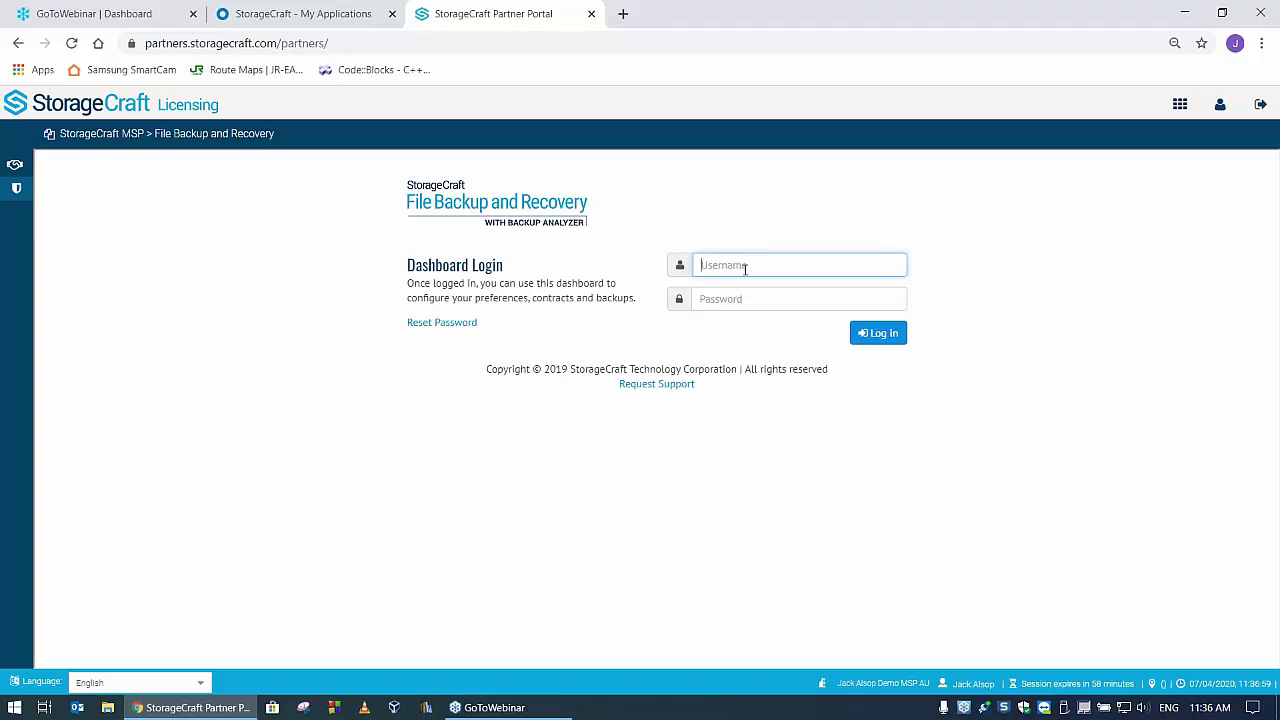
# - Log in with the MSP account's username and password
pyautogui.press('Tab')
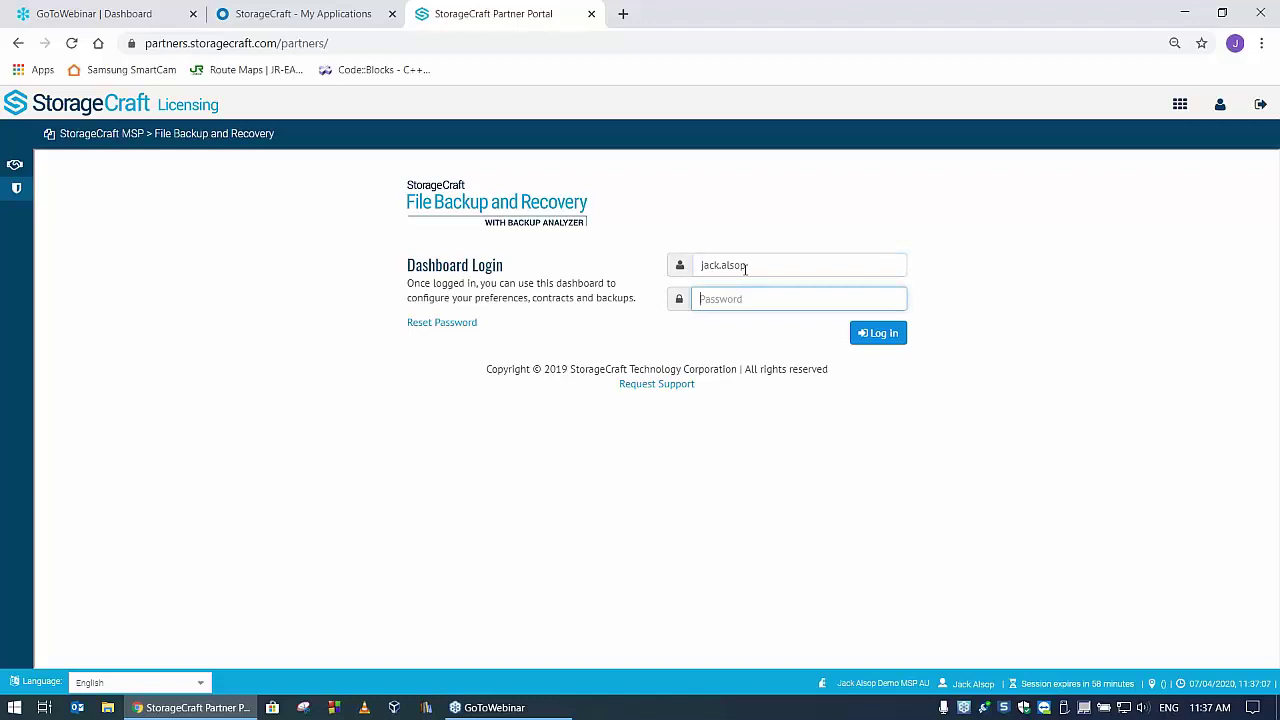
pyautogui.write('•')
pyautogui.click(880, 332)
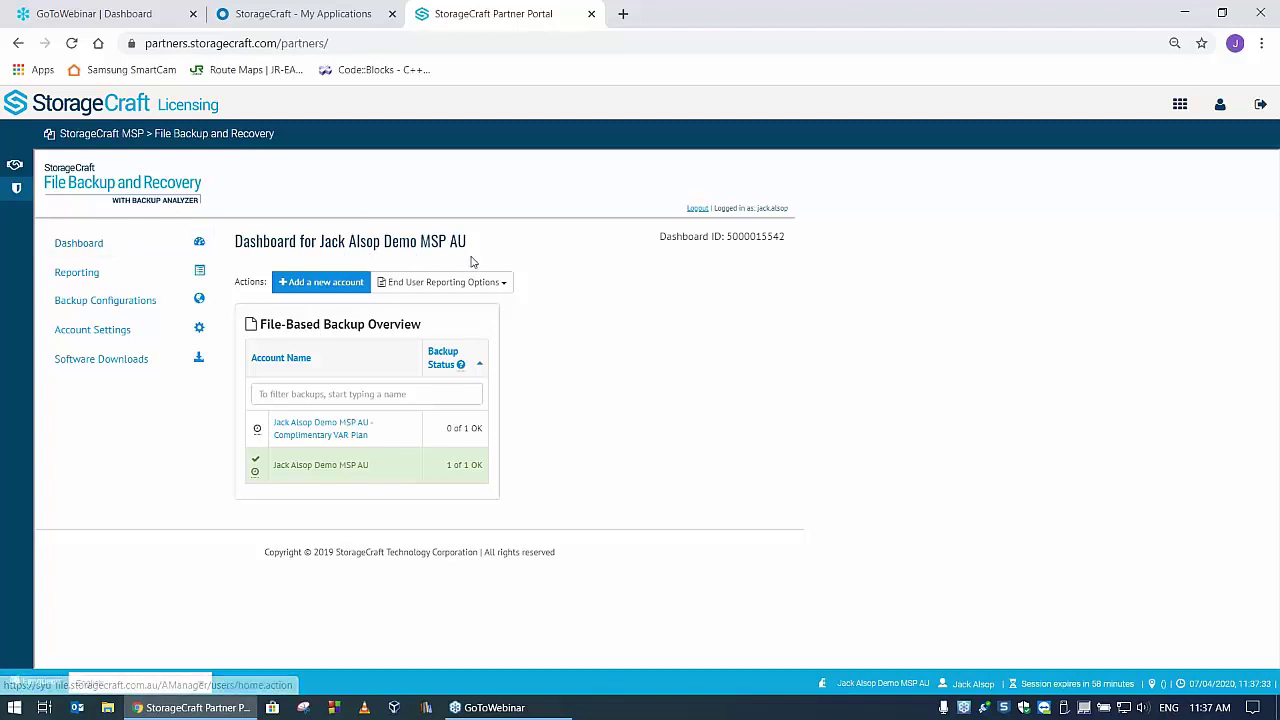
# - Open Backup Configurations, then the default standard configuration's editor
pyautogui.click(119, 304)
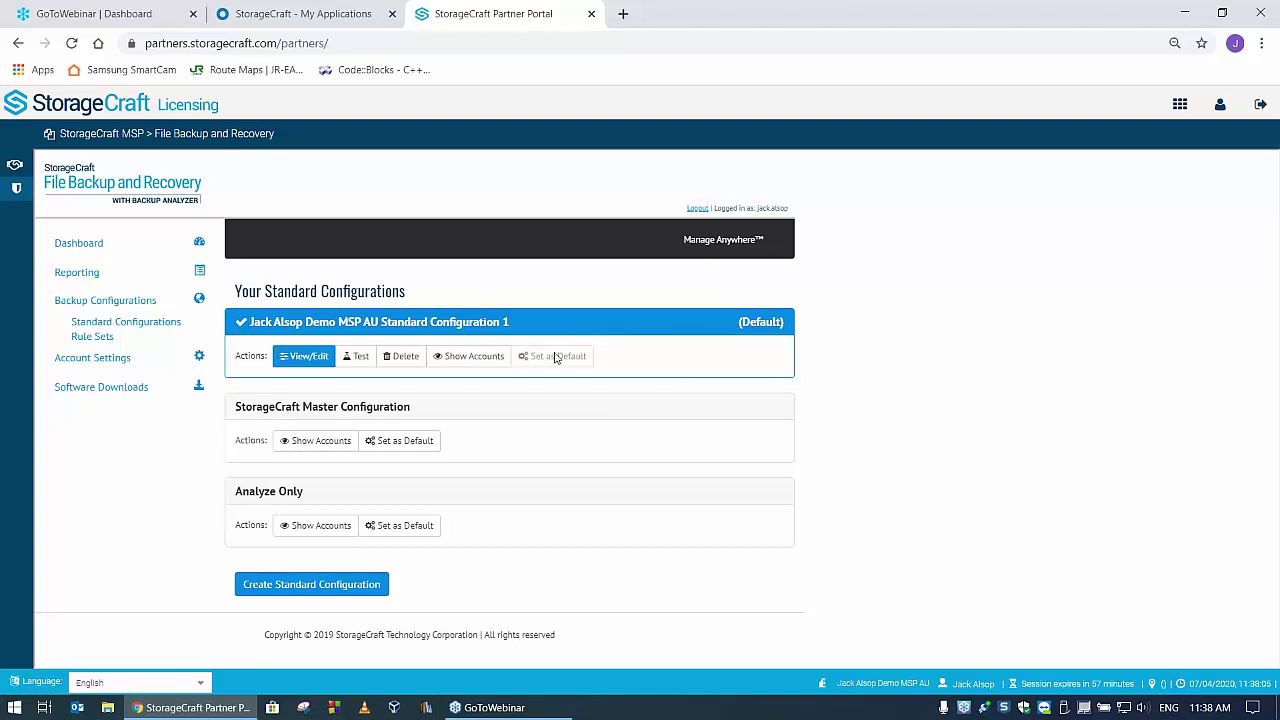
pyautogui.click(310, 358)
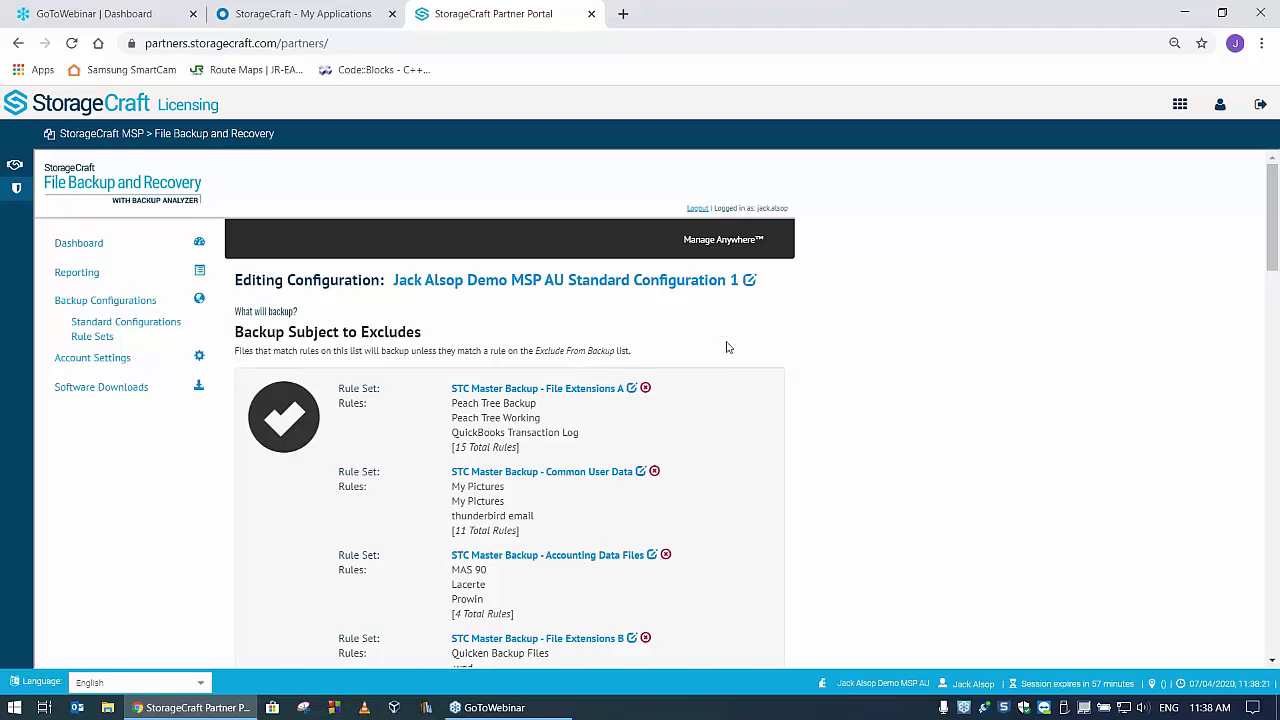
# - Review the File Extensions A and Common User Data rule sets, returning to the editor after each
pyautogui.scroll(-2, 753, 341)
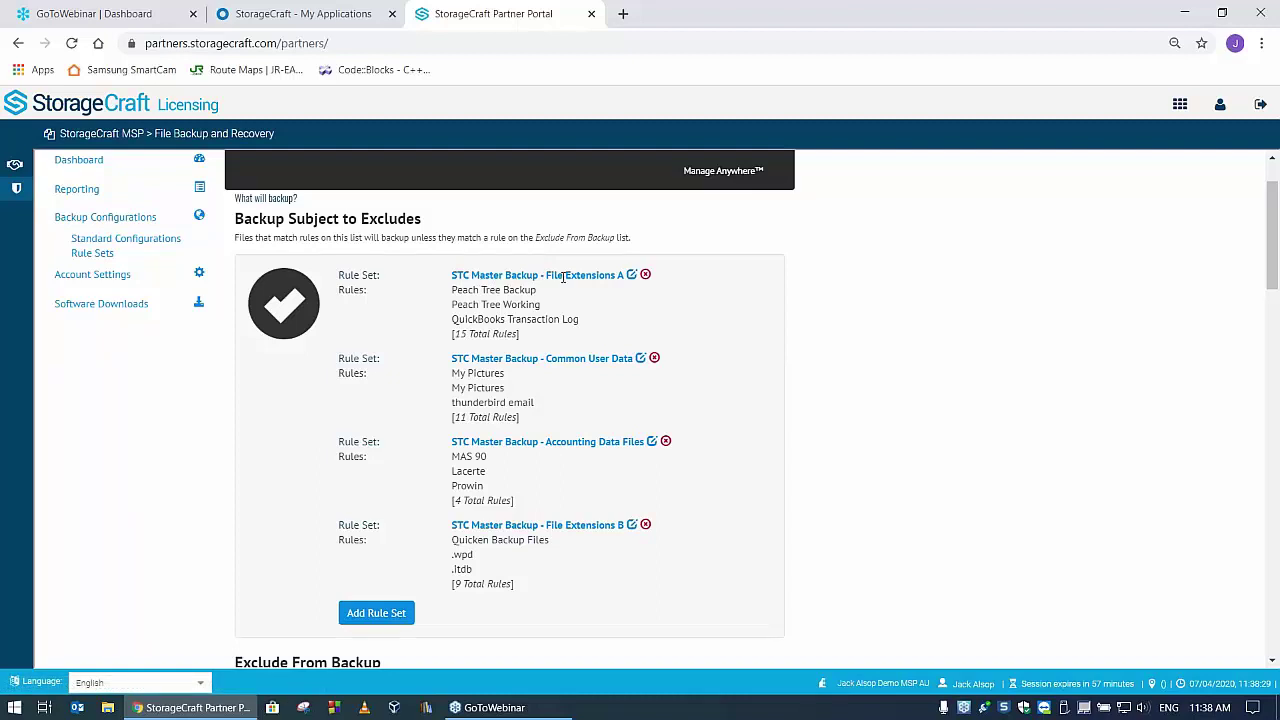
pyautogui.click(631, 275)
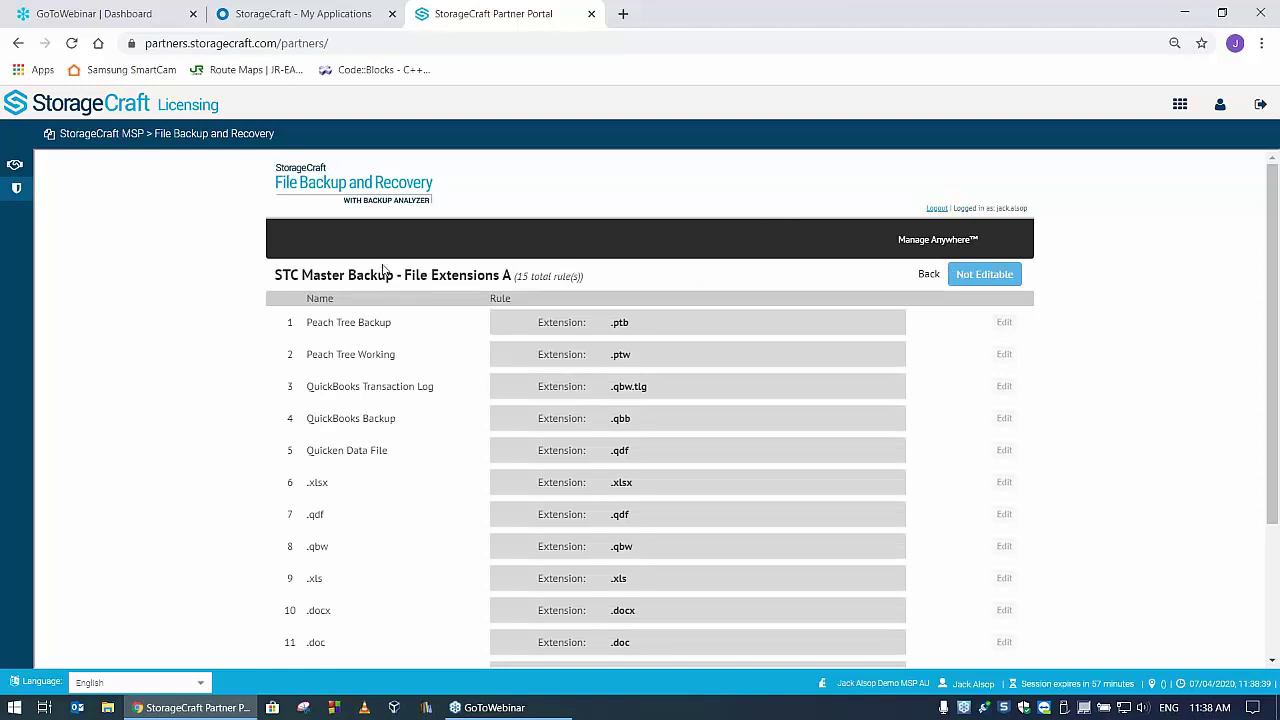
pyautogui.click(928, 274)
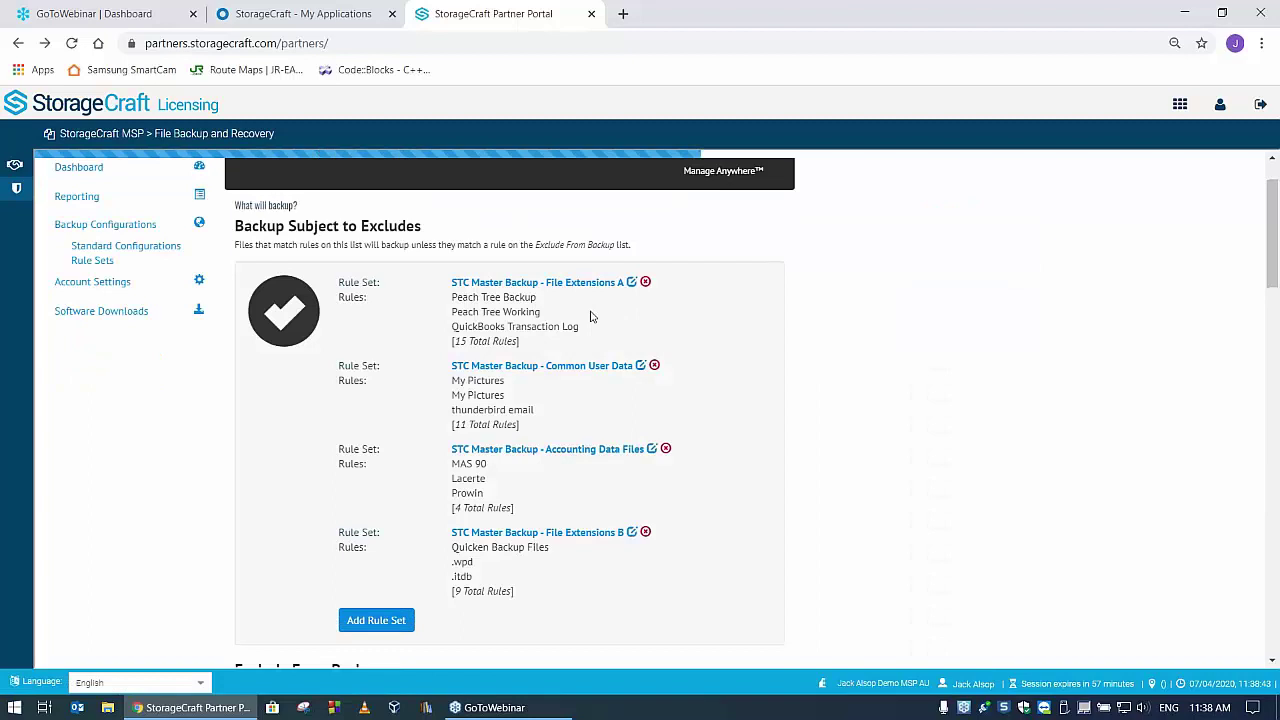
pyautogui.scroll(-1, 714, 380)
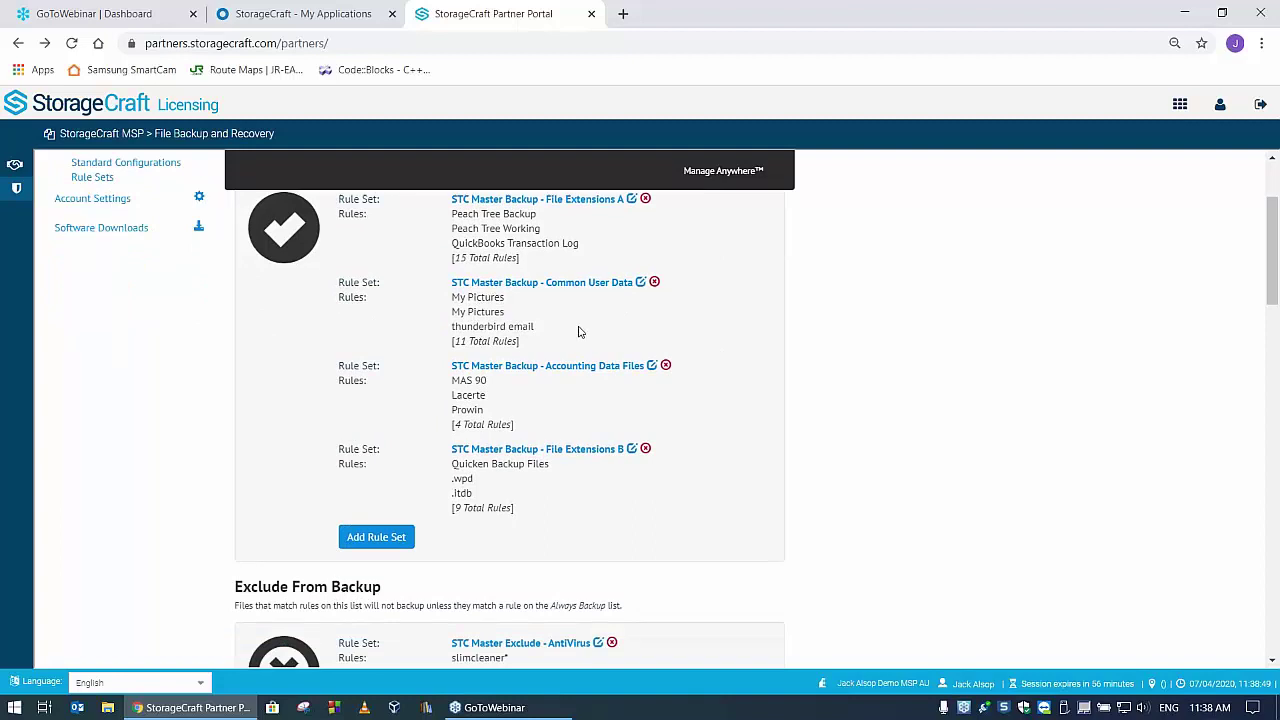
pyautogui.click(641, 282)
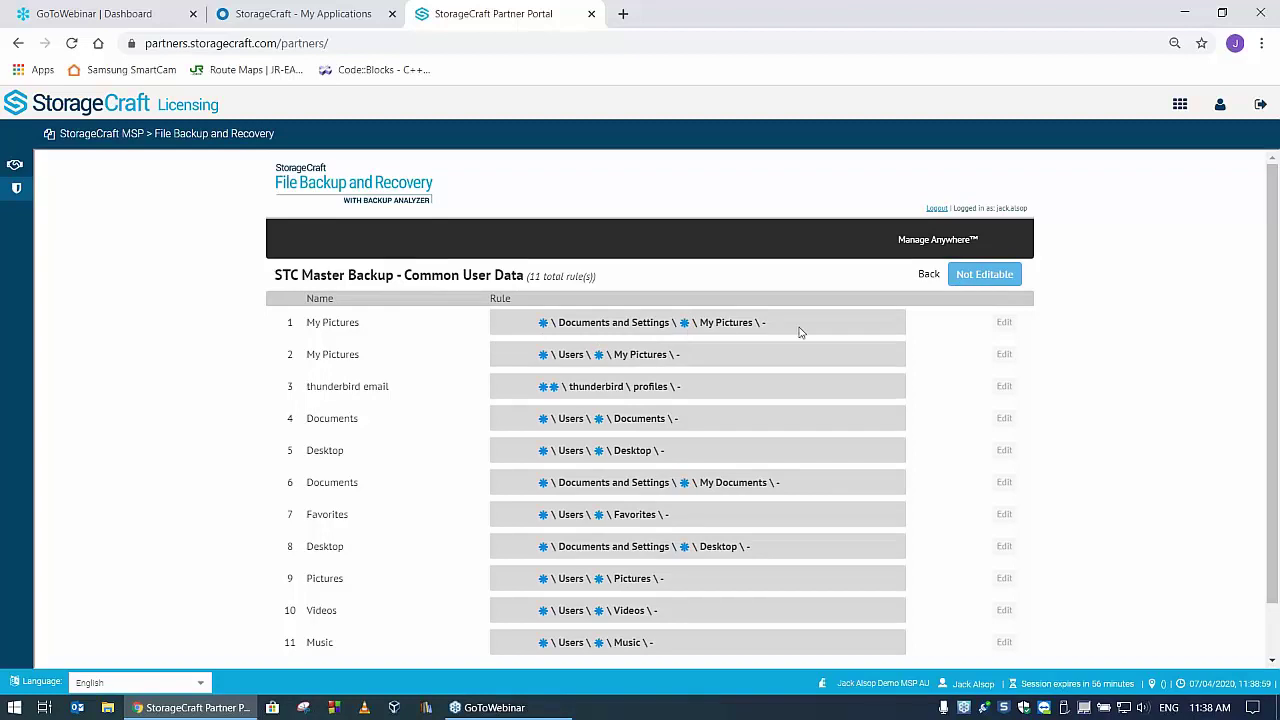
pyautogui.click(925, 278)
pyautogui.scroll(-2, 586, 303)
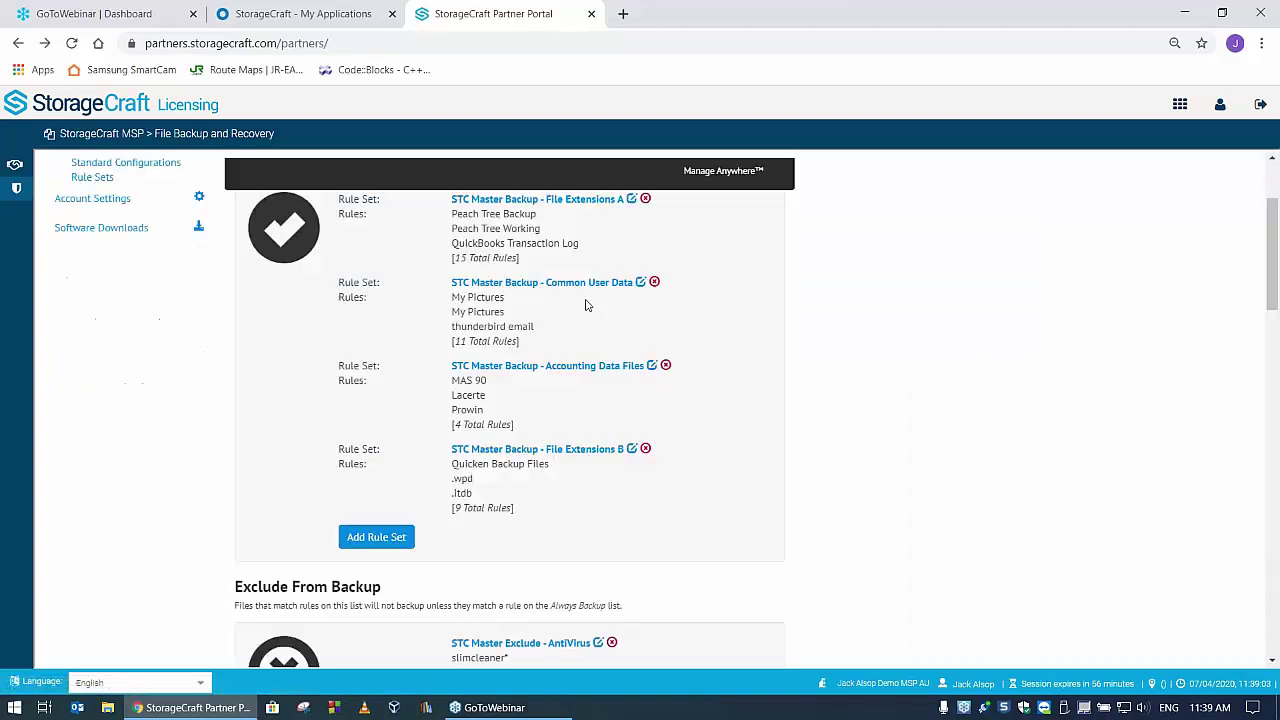
pyautogui.scroll(-2, 716, 298)
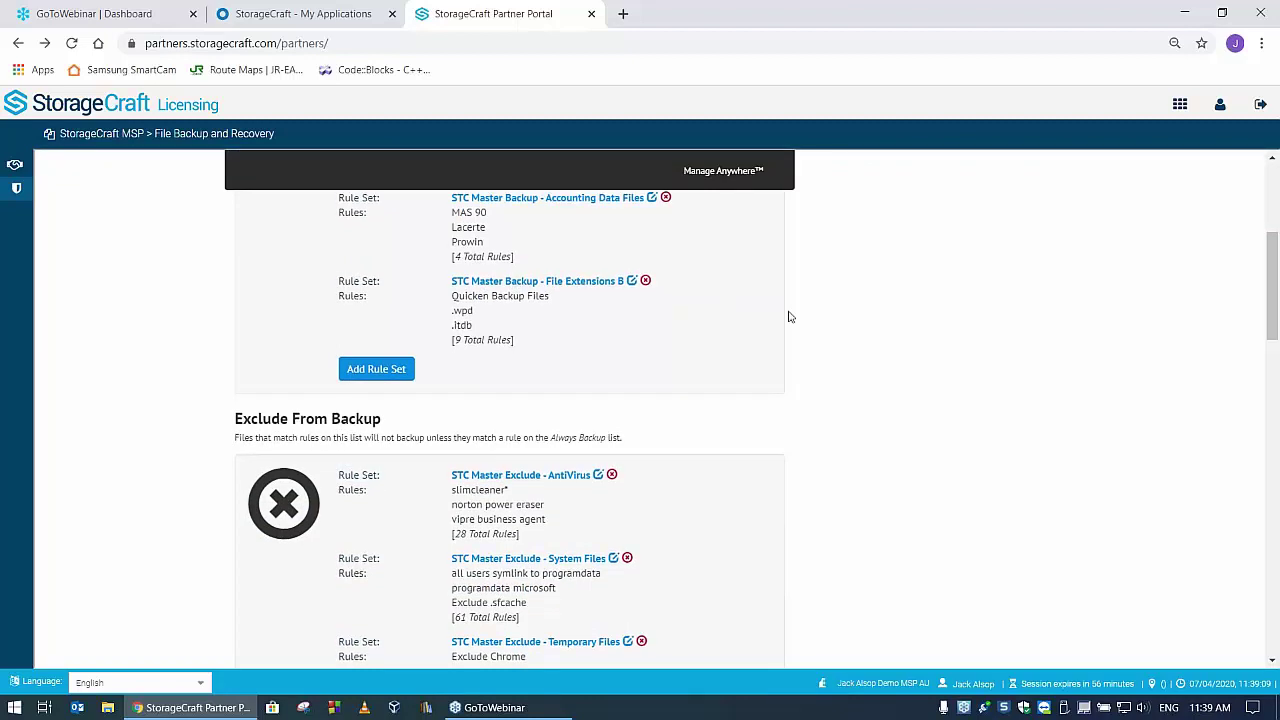
pyautogui.scroll(-2, 786, 314)
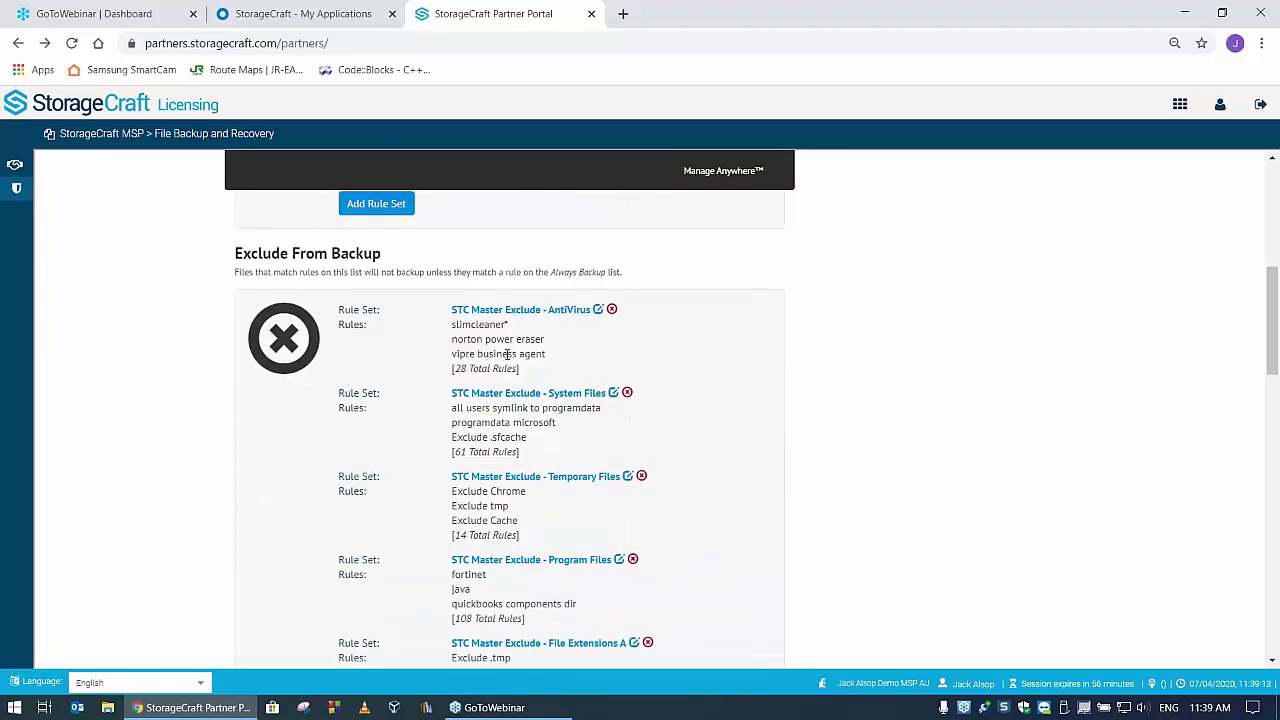
pyautogui.scroll(-1, 760, 360)
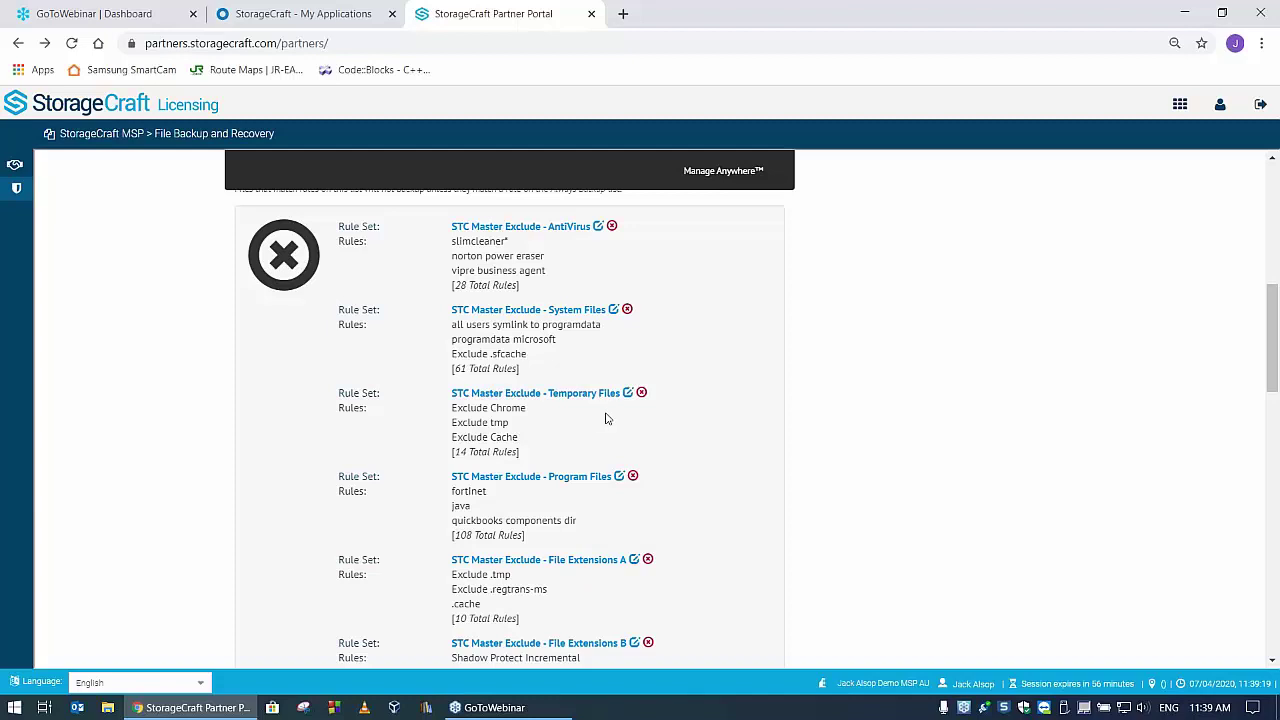
pyautogui.scroll(-3, 605, 418)
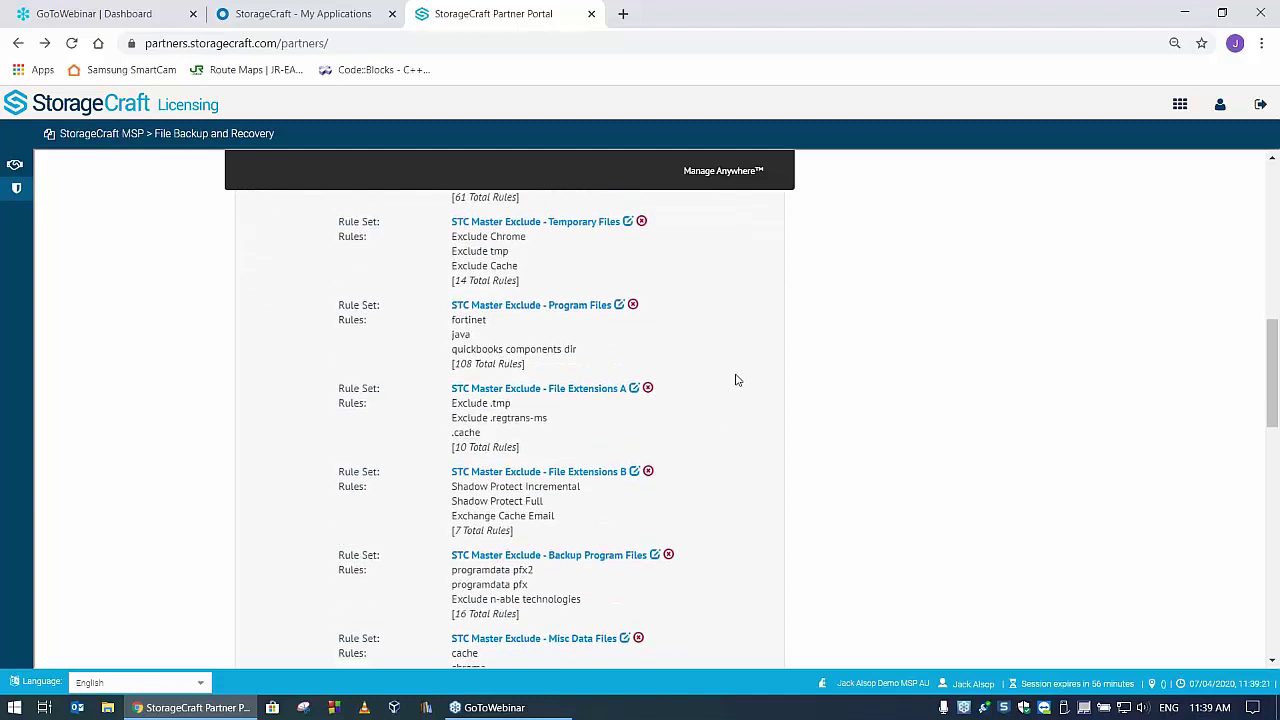
pyautogui.scroll(-1, 650, 355)
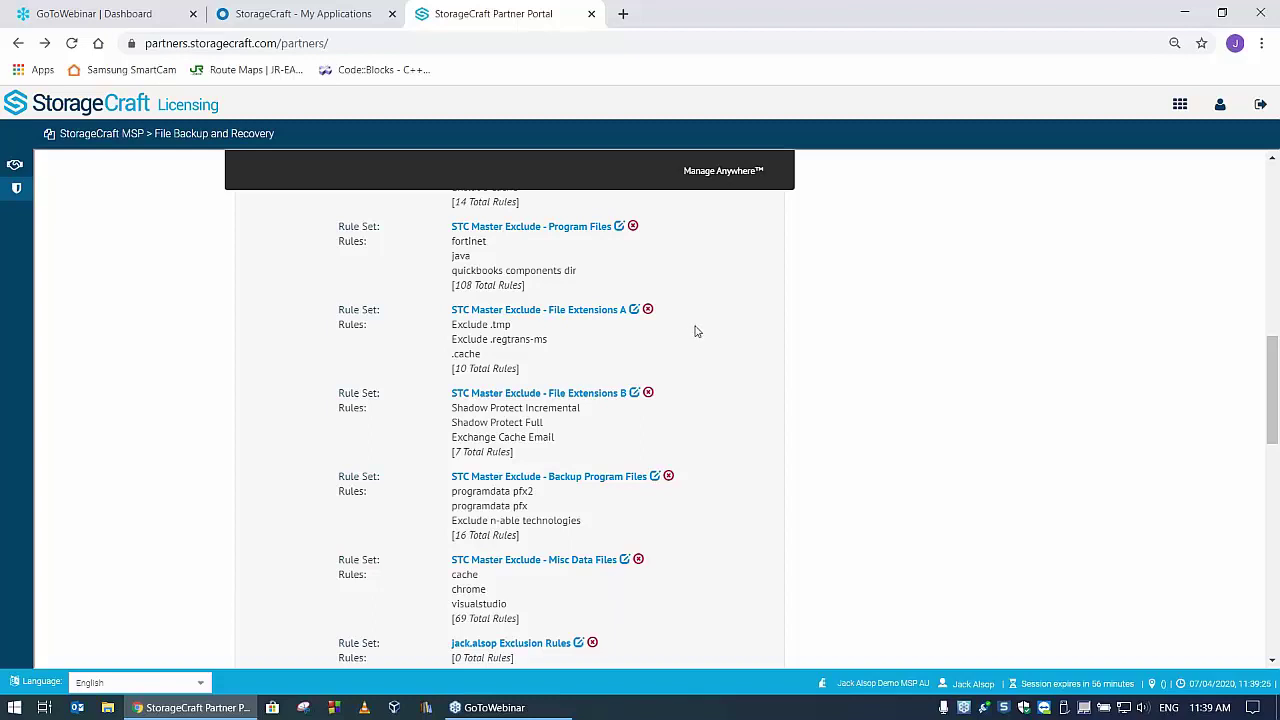
pyautogui.scroll(-1, 670, 350)
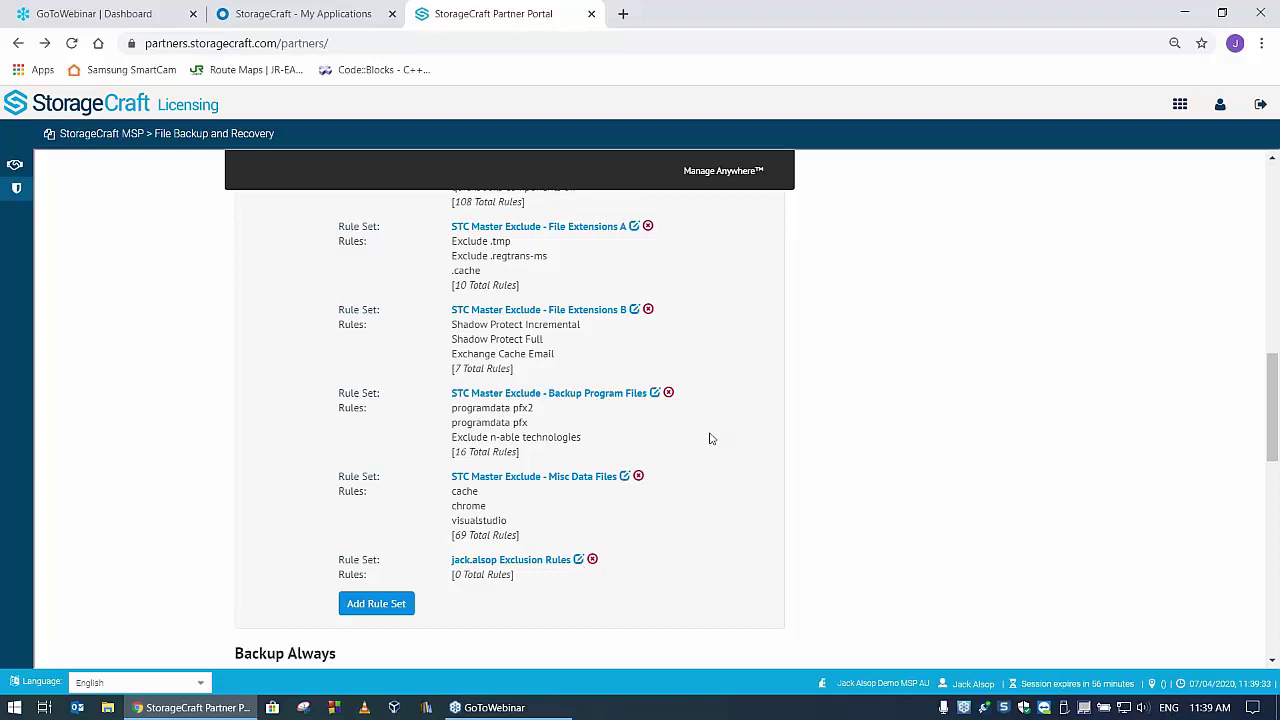
pyautogui.scroll(-1, 710, 438)
pyautogui.scroll(-2, 712, 436)
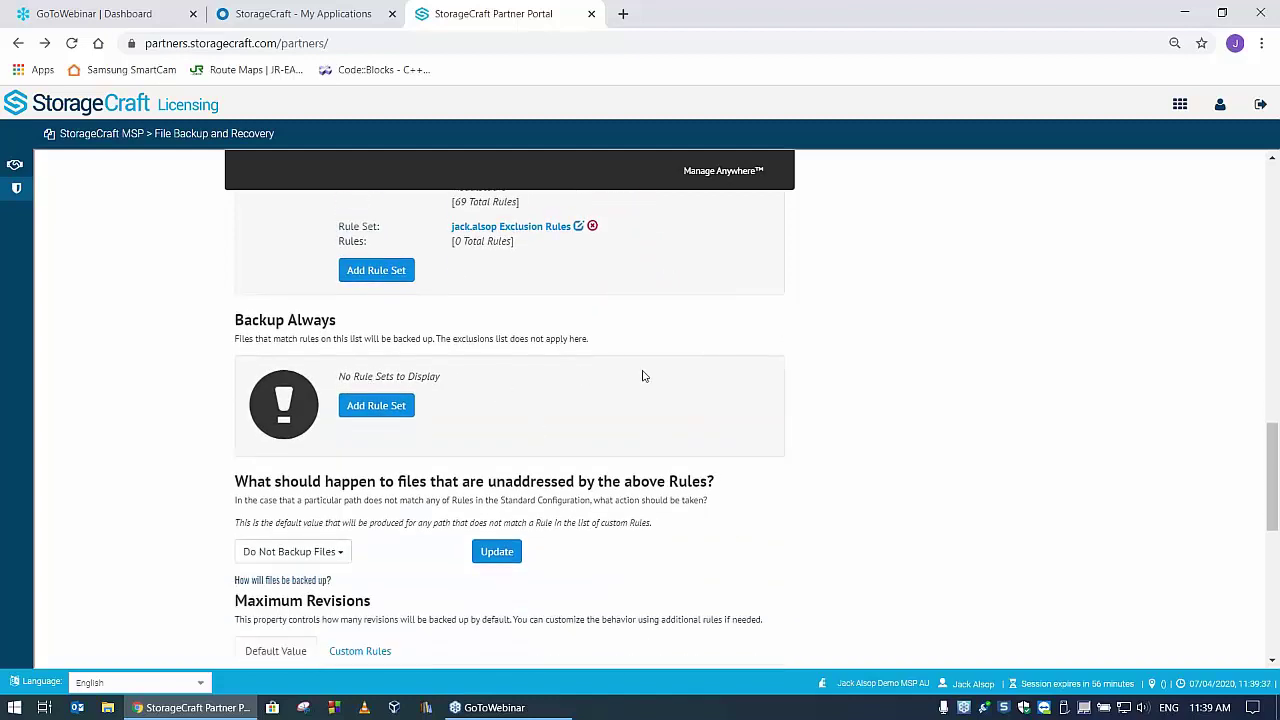
pyautogui.scroll(-1, 629, 406)
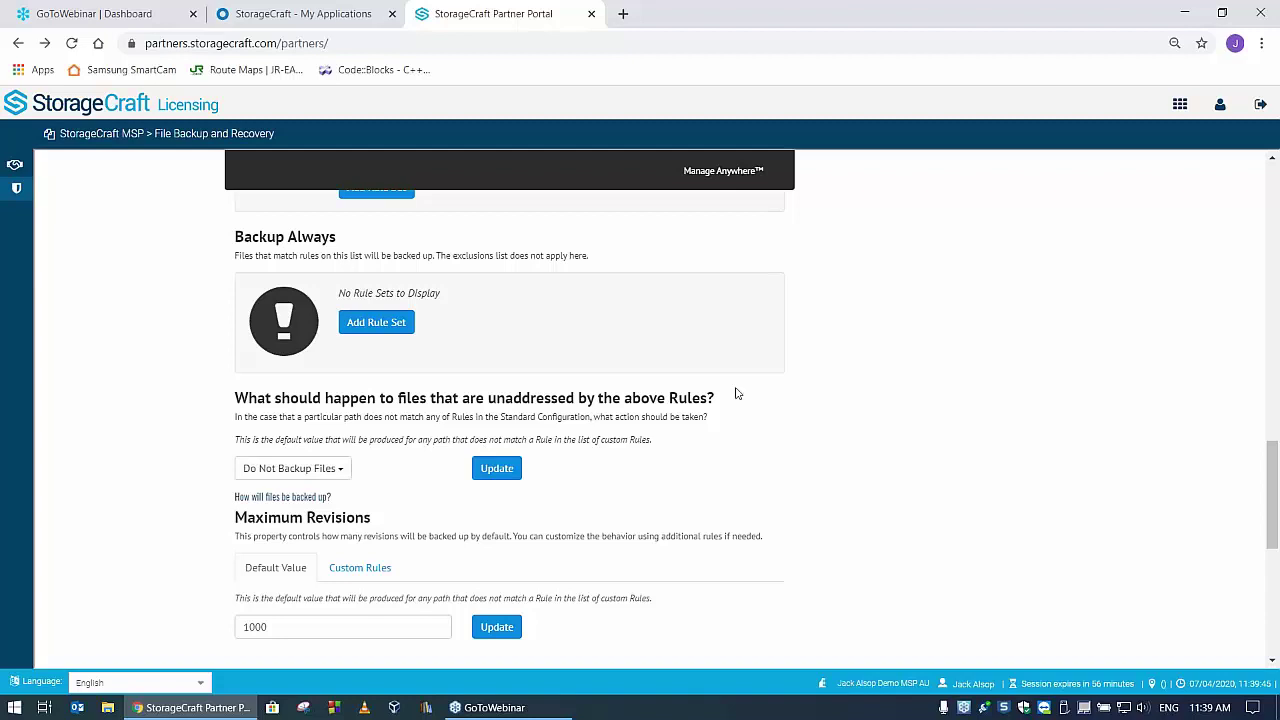
pyautogui.scroll(-2, 738, 392)
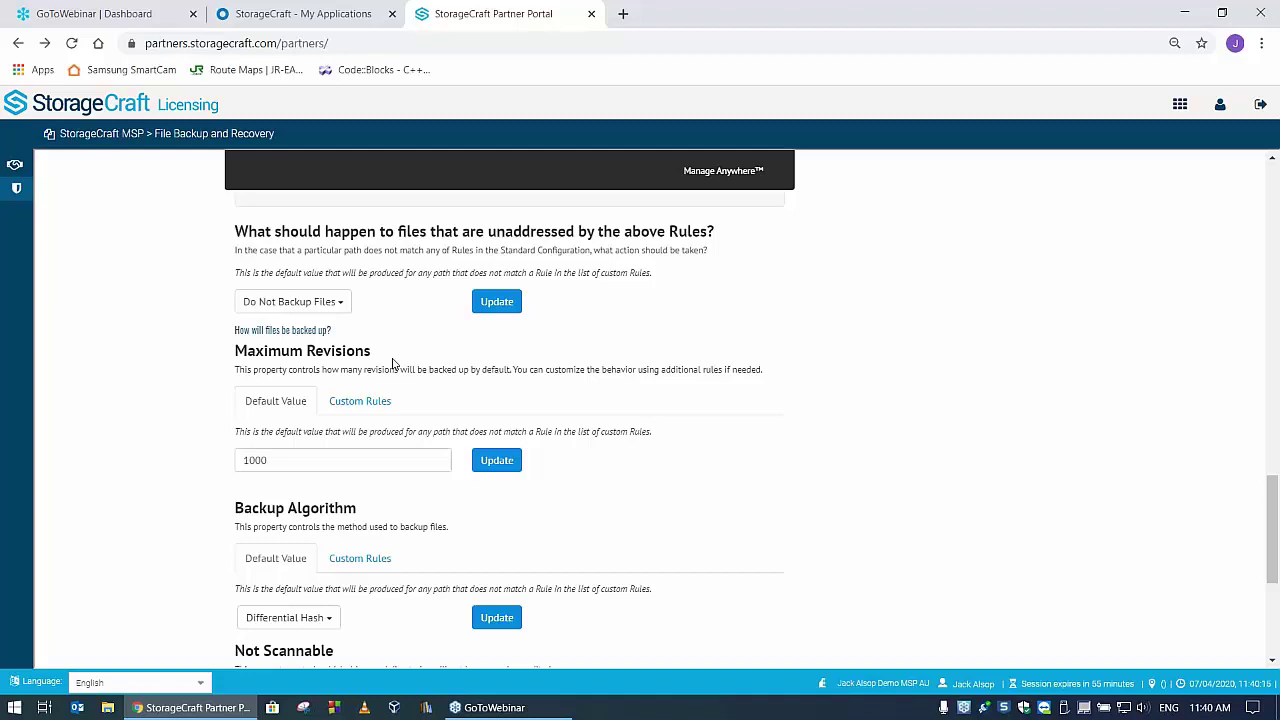
pyautogui.scroll(-1, 760, 570)
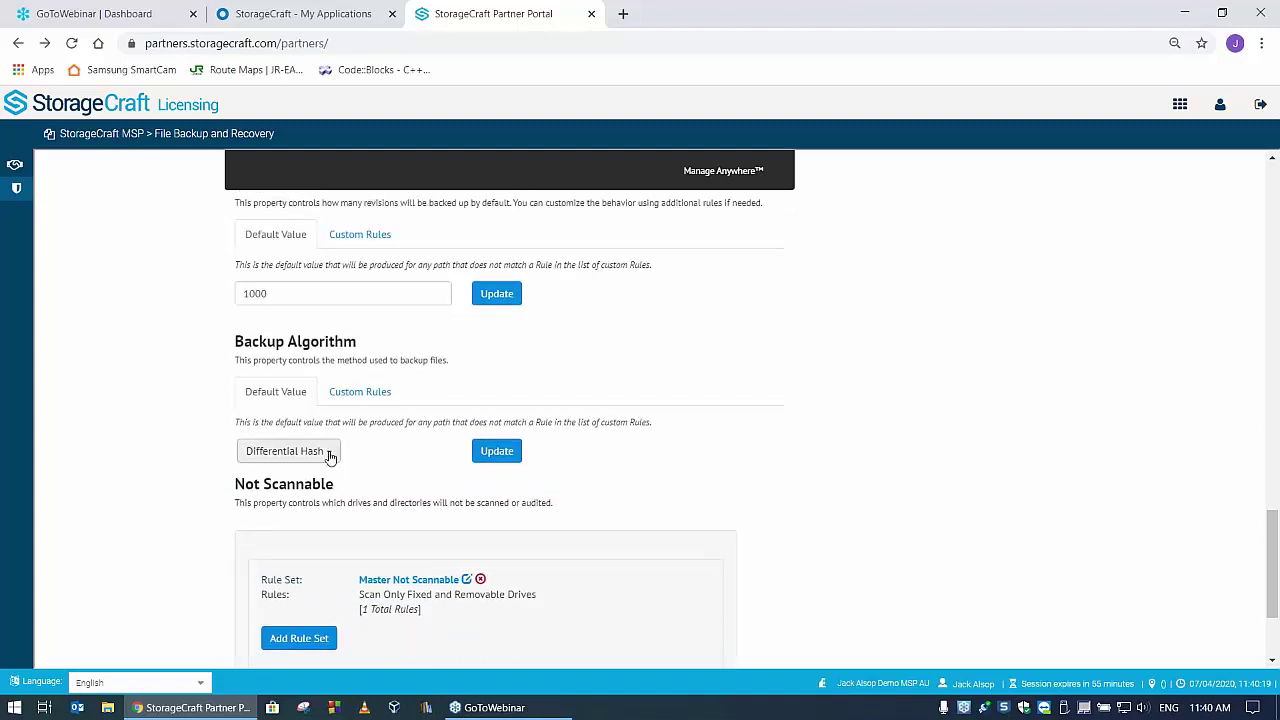
pyautogui.click(331, 456)
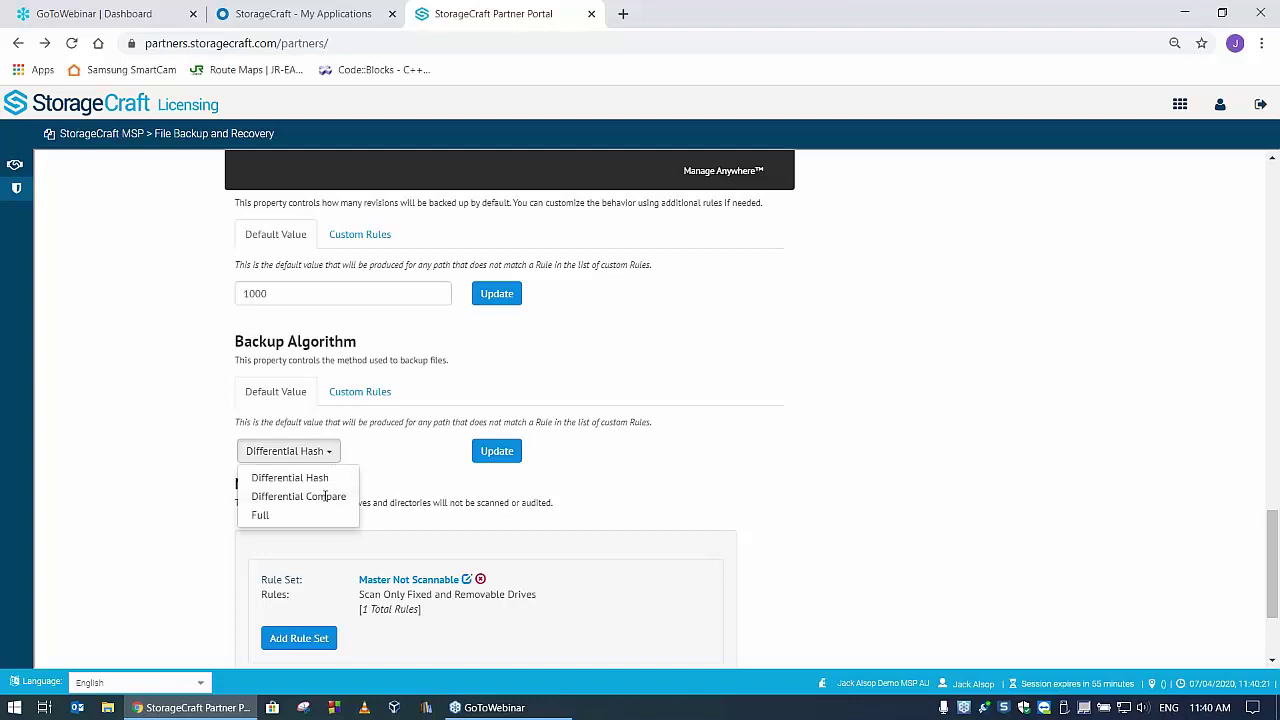
pyautogui.click(365, 446)
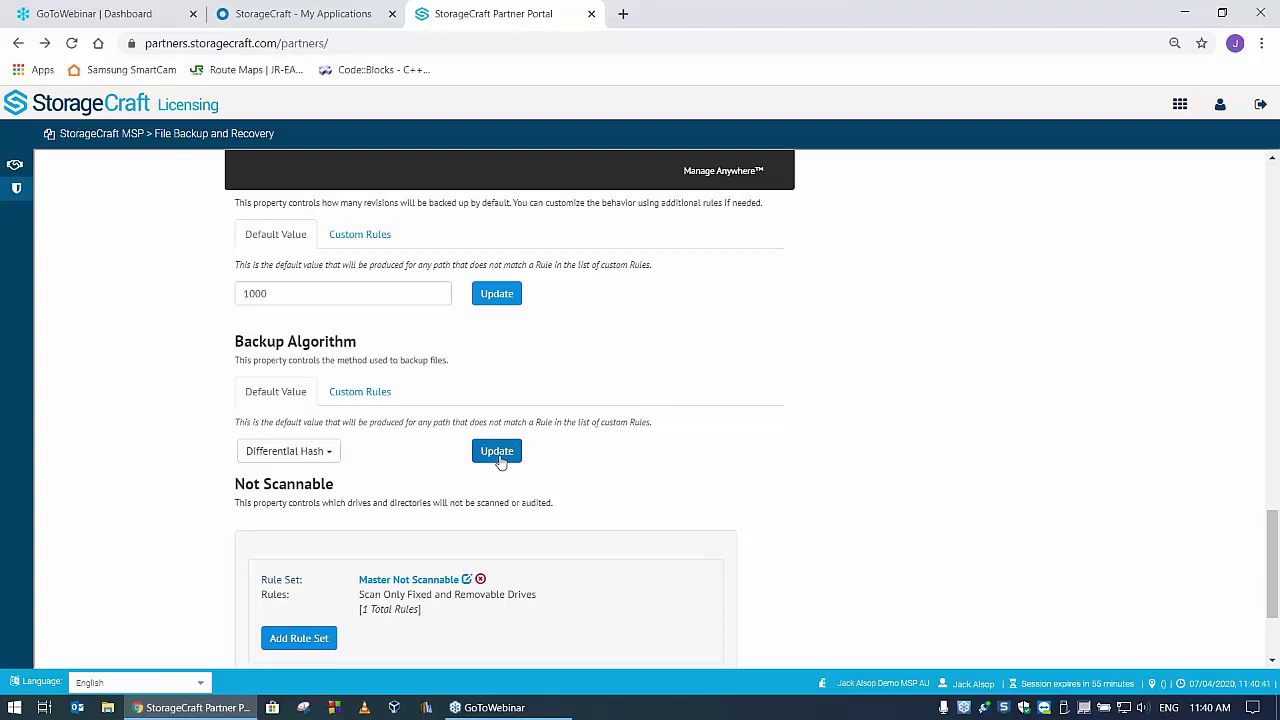
pyautogui.scroll(-1, 725, 415)
pyautogui.scroll(-1, 727, 416)
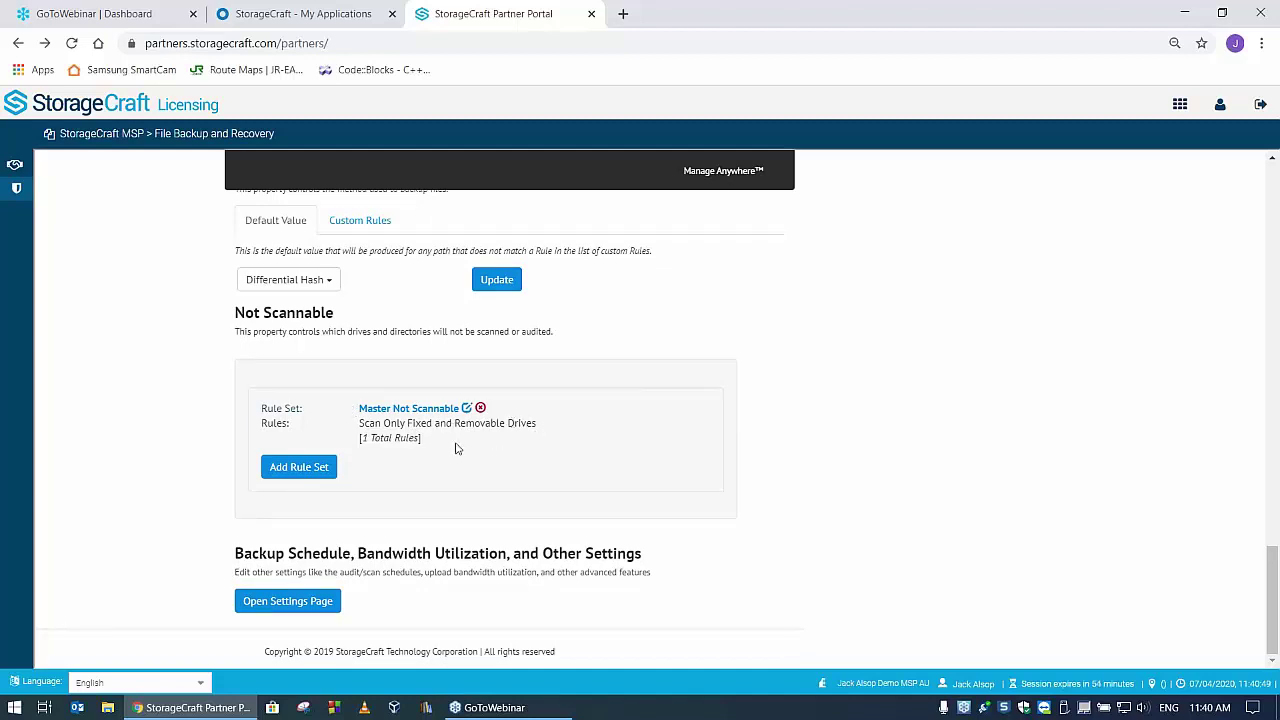
pyautogui.click(467, 410)
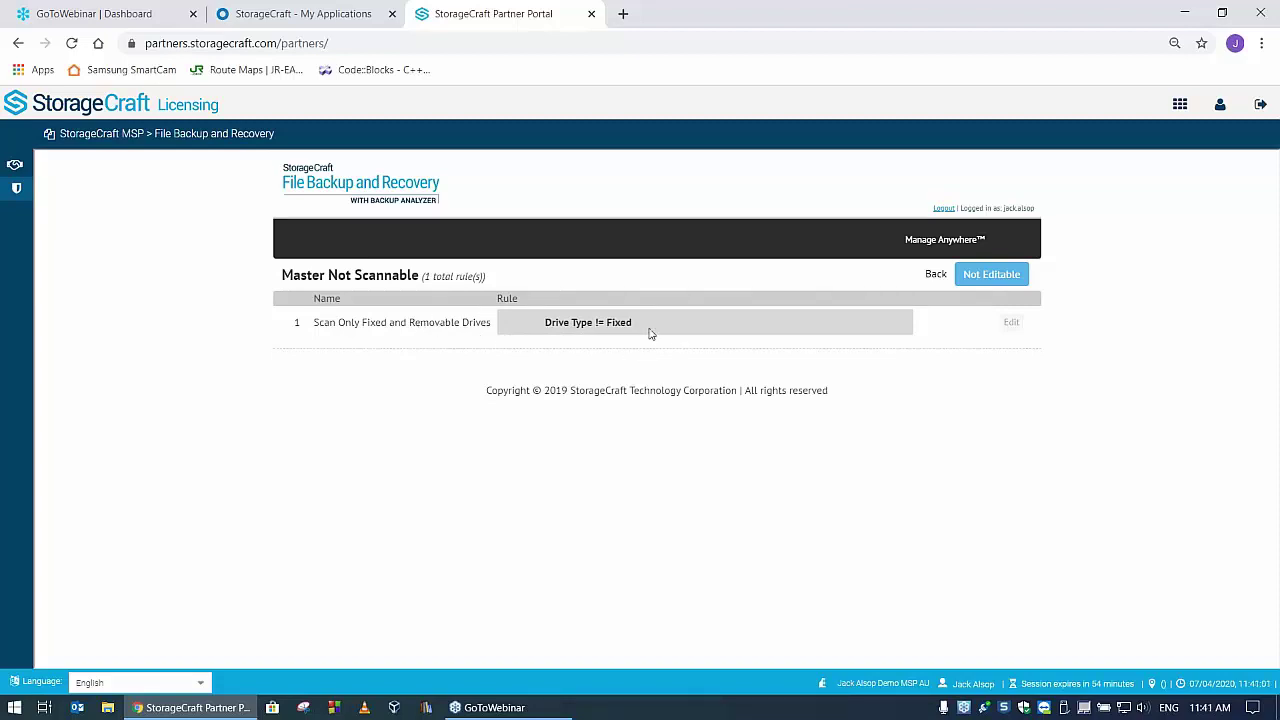
pyautogui.click(935, 276)
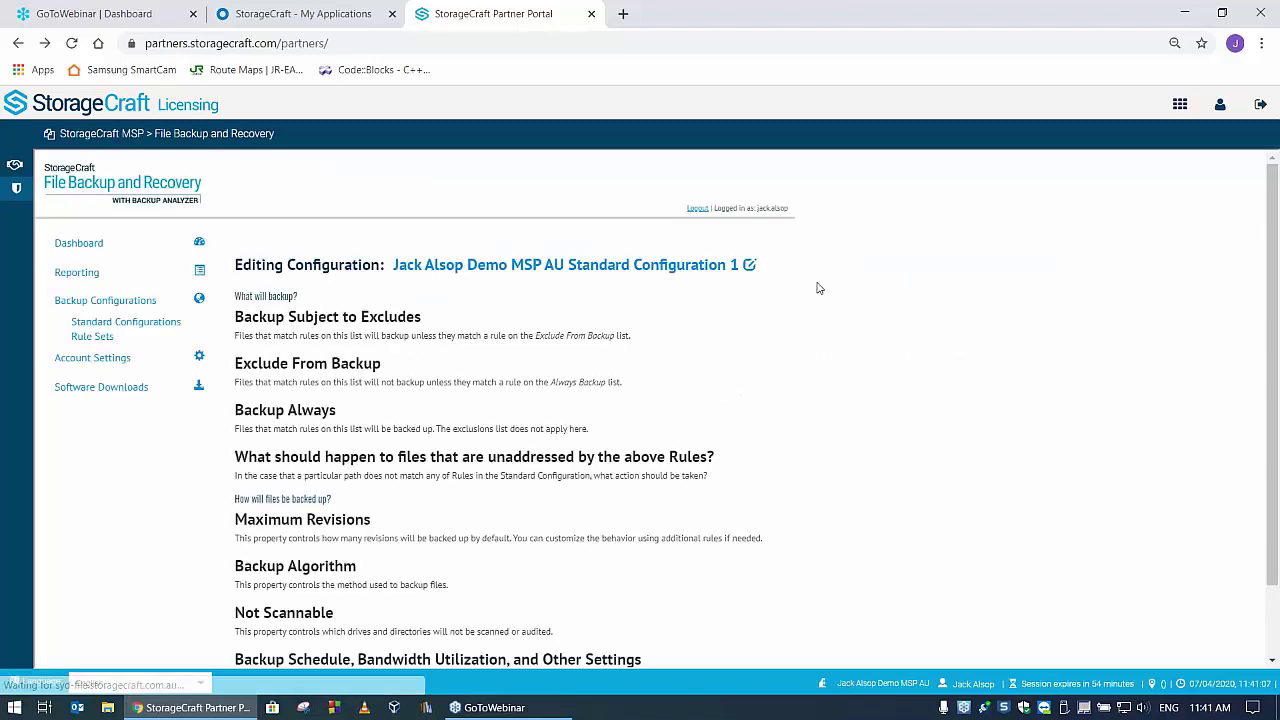
pyautogui.scroll(-1, 790, 400)
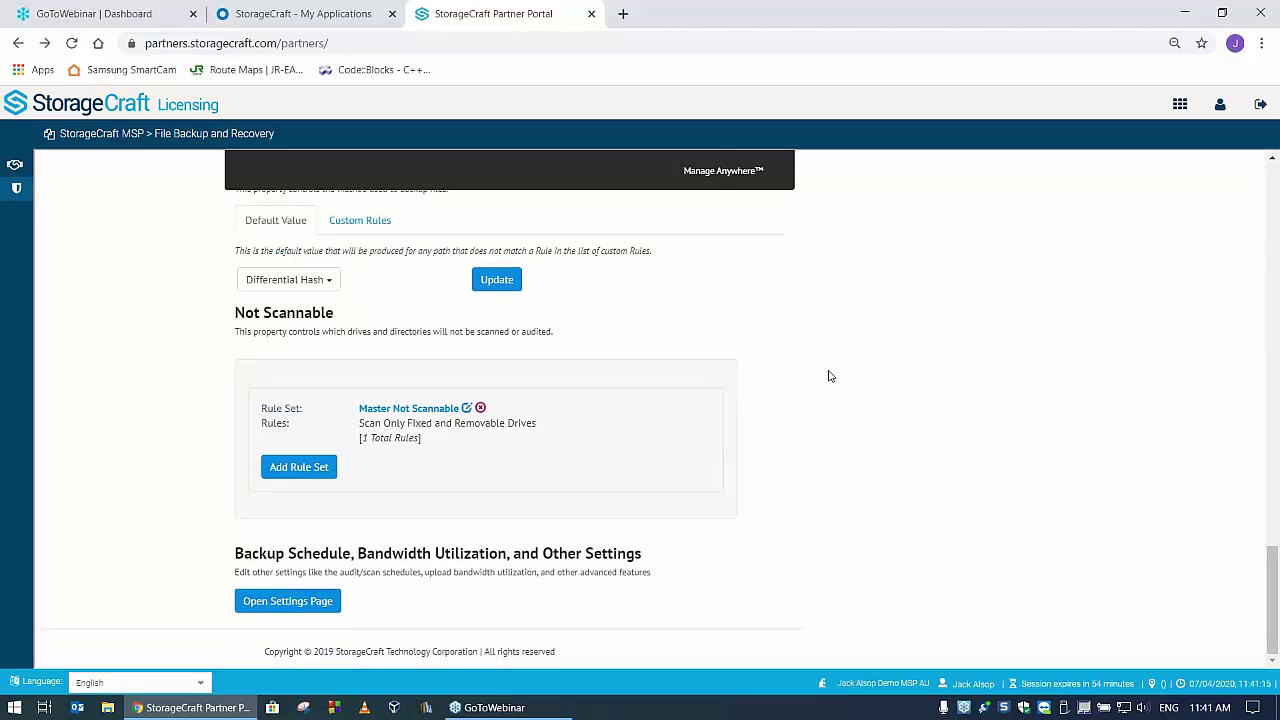
# - Open the settings page for backup schedule, bandwidth utilization and other settings
pyautogui.click(288, 601)
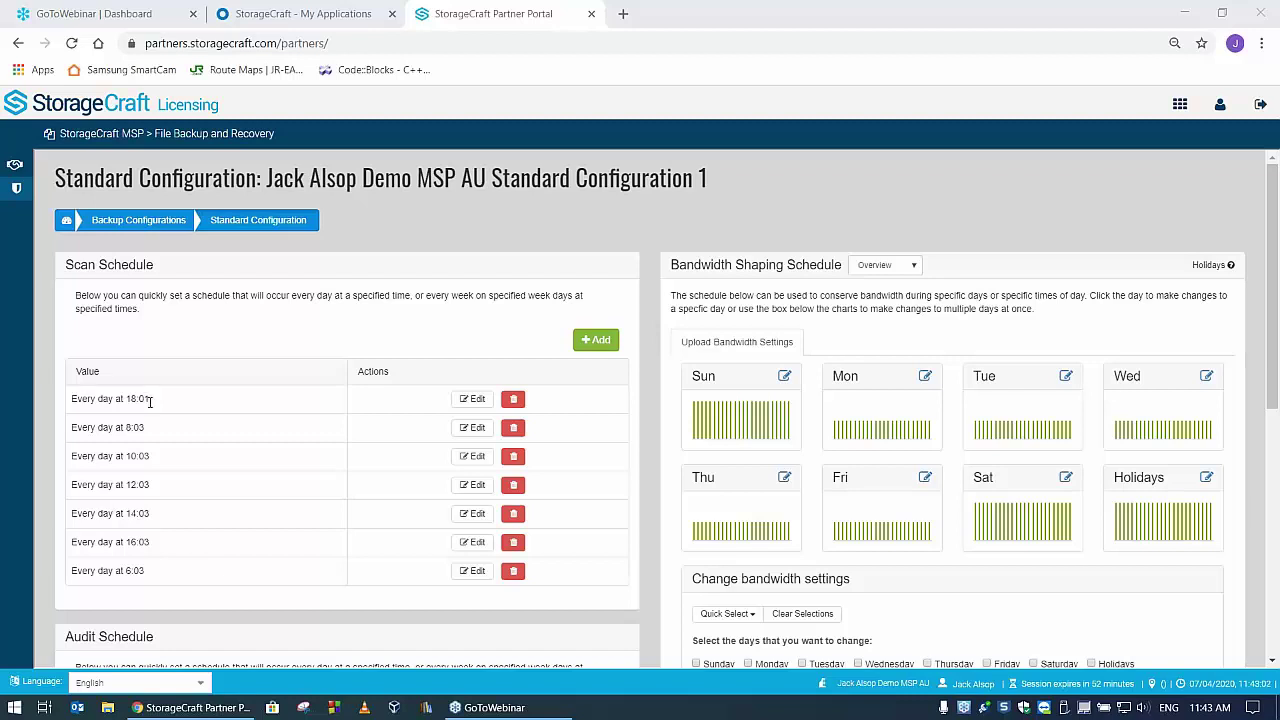
pyautogui.scroll(-1, 150, 400)
pyautogui.scroll(-1, 194, 374)
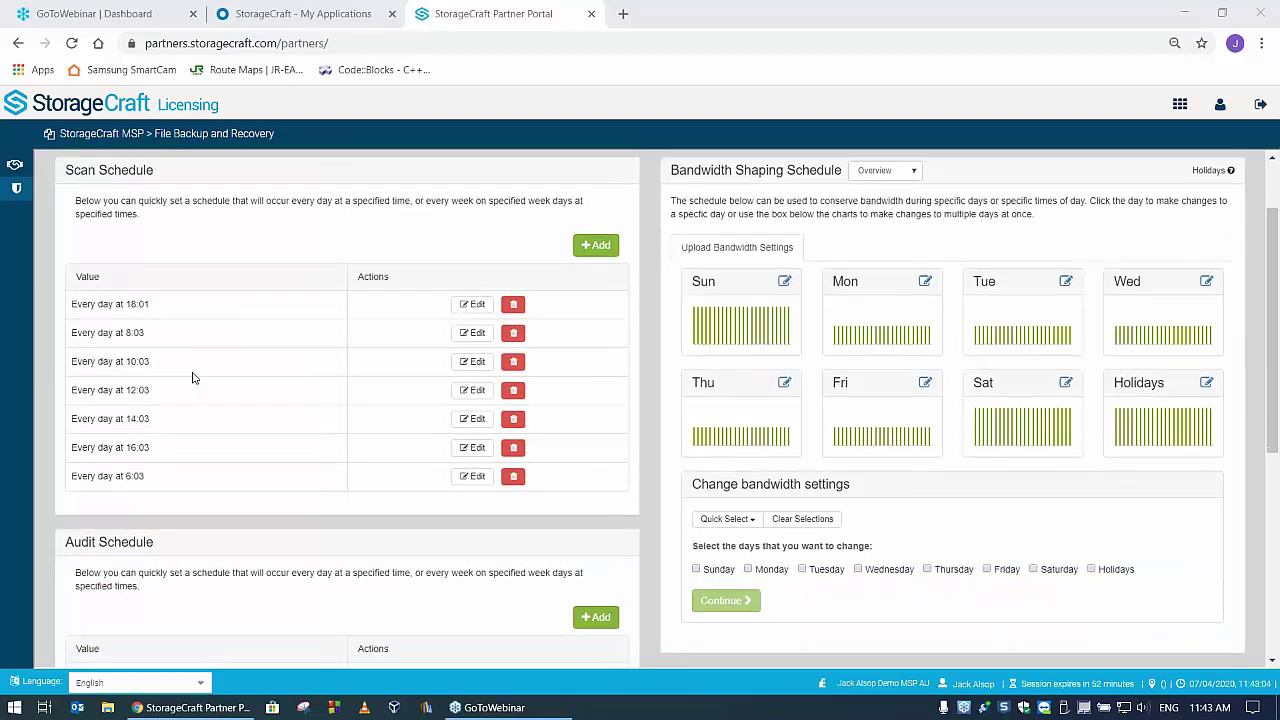
pyautogui.scroll(-1, 196, 397)
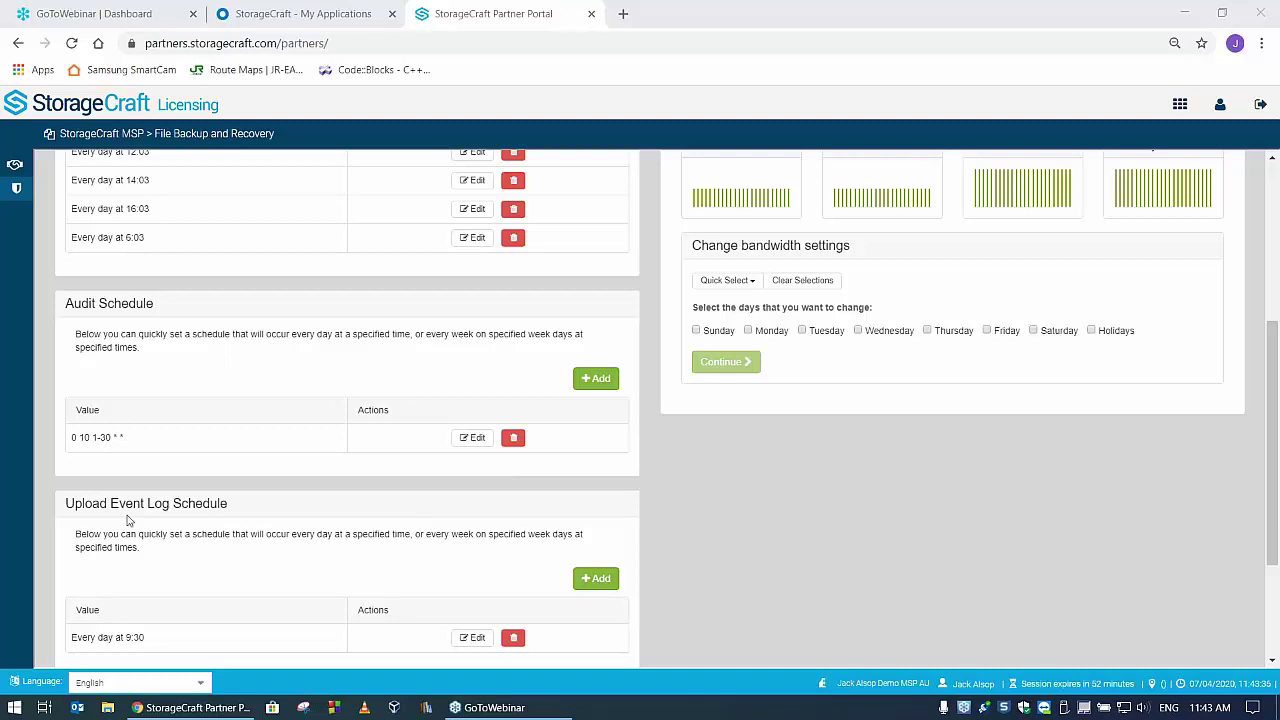
pyautogui.scroll(-2, 246, 505)
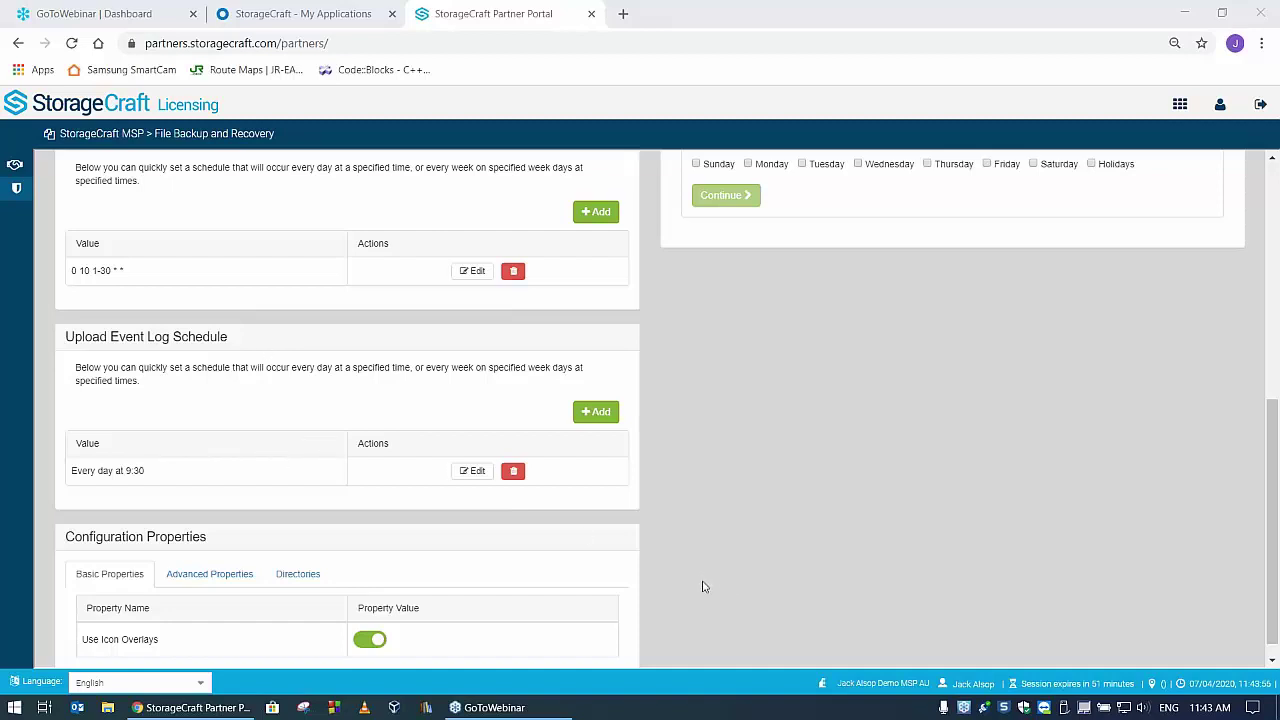
pyautogui.scroll(-1, 625, 582)
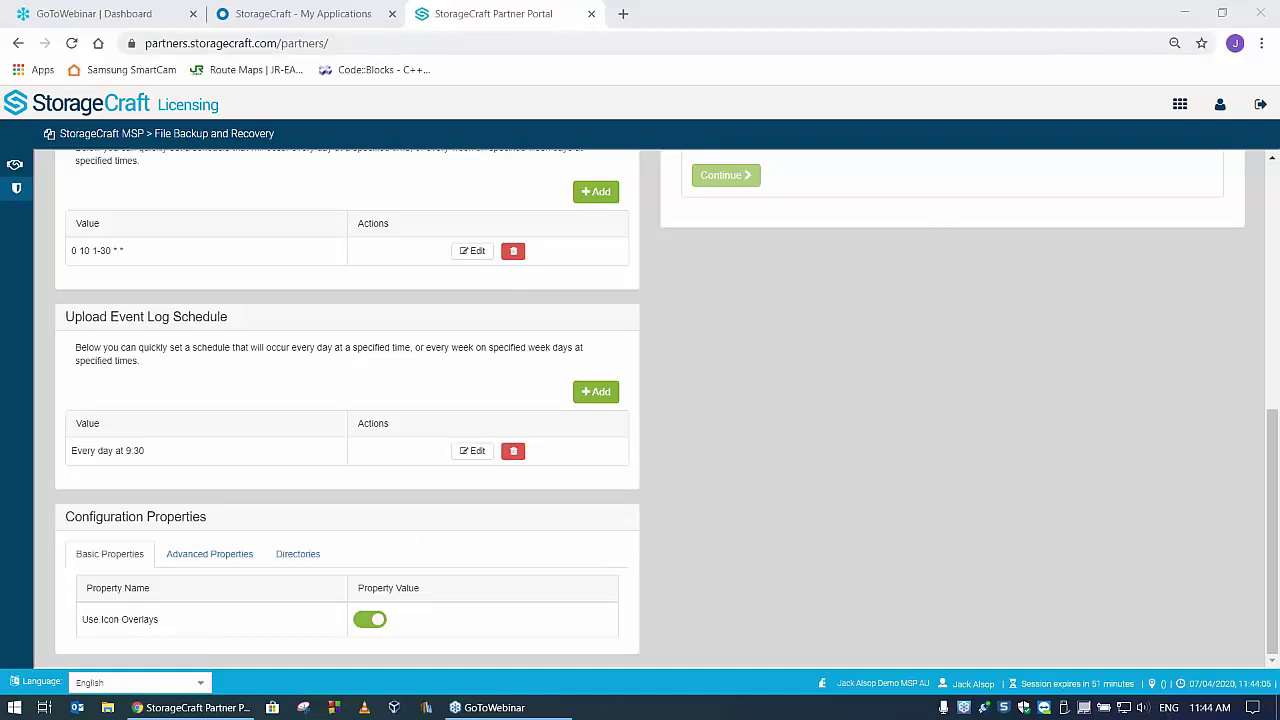
pyautogui.click(1184, 13)
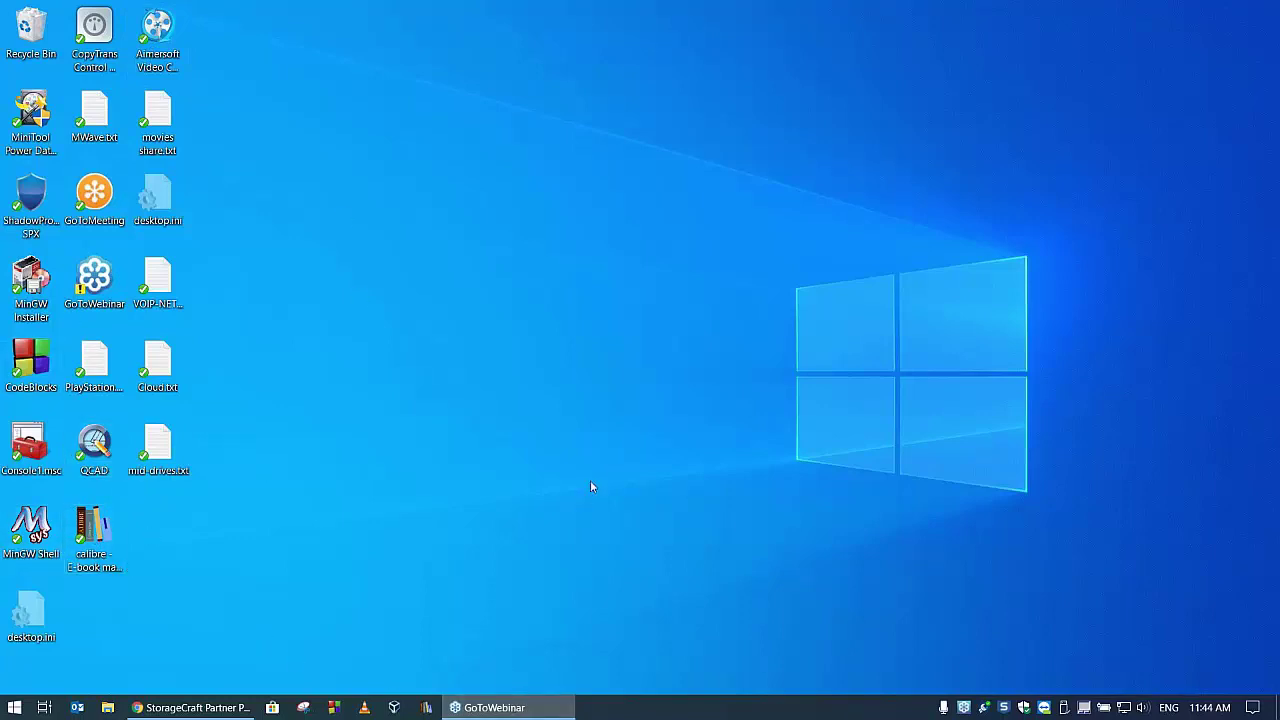
# - Show the Windows desktop with the portal's browser window minimised
pyautogui.moveTo(497, 706)
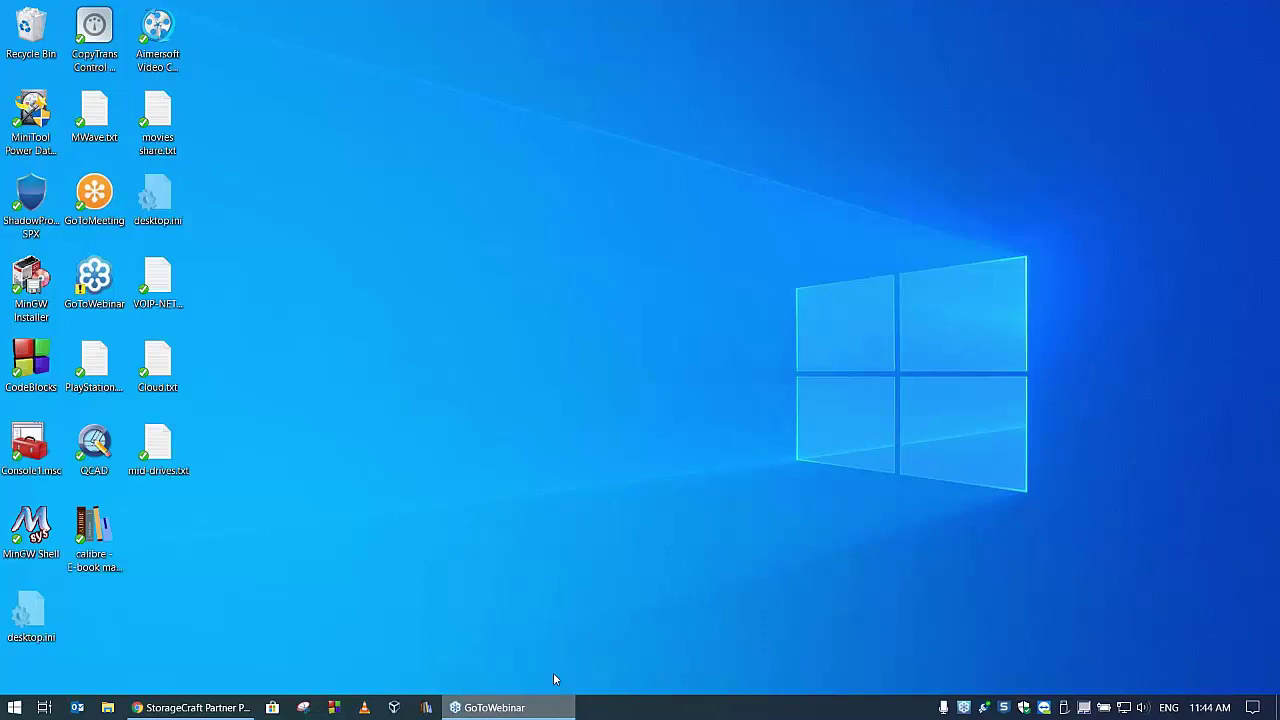
# - Try launching GoToMeeting from the GoToWebinar jump list, then switch to the GoToWebinar window
pyautogui.rightClick(514, 709)
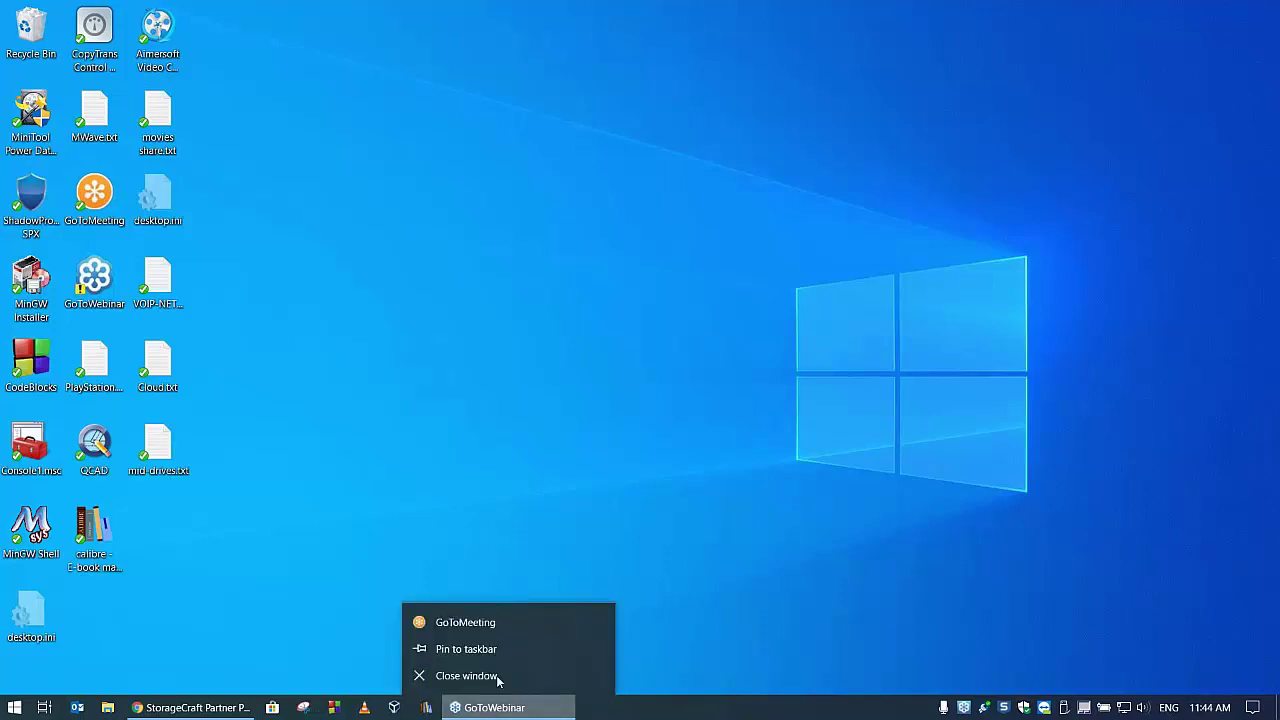
pyautogui.click(468, 625)
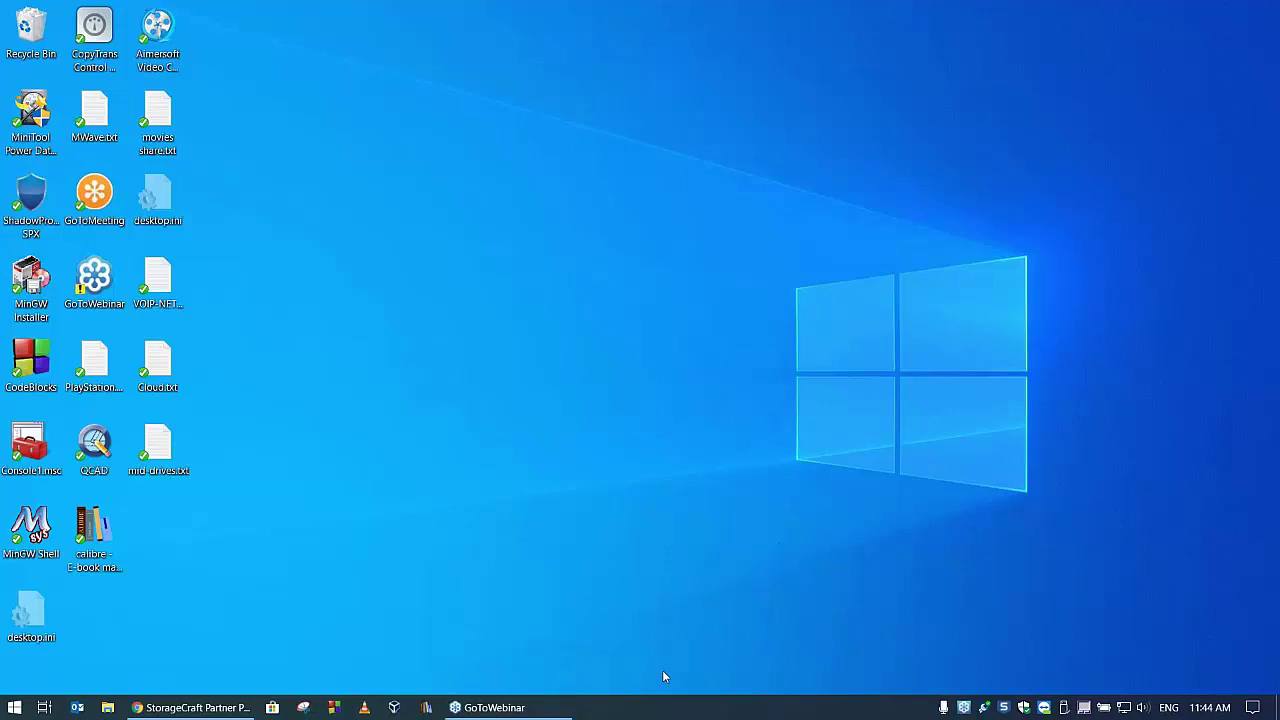
pyautogui.hotkey('alt', 'Tab')
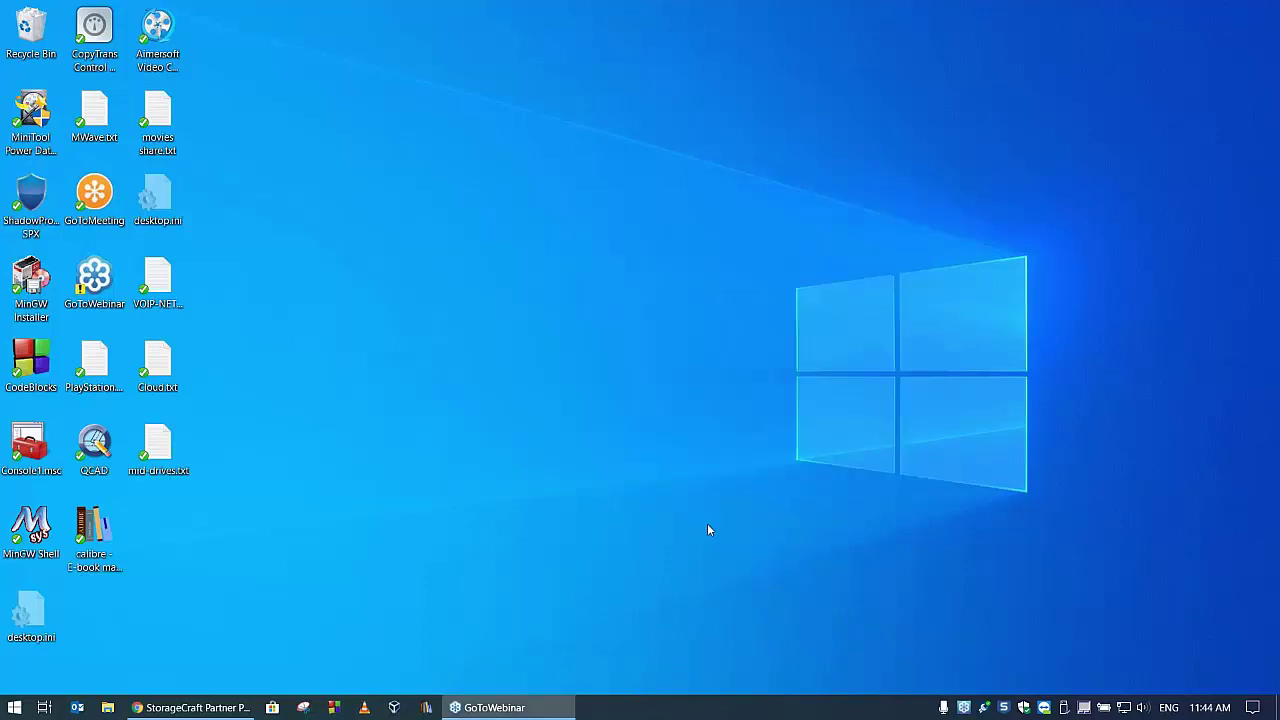
pyautogui.hotkey('alt', 'Tab')
pyautogui.hotkey('alt', 'Tab')
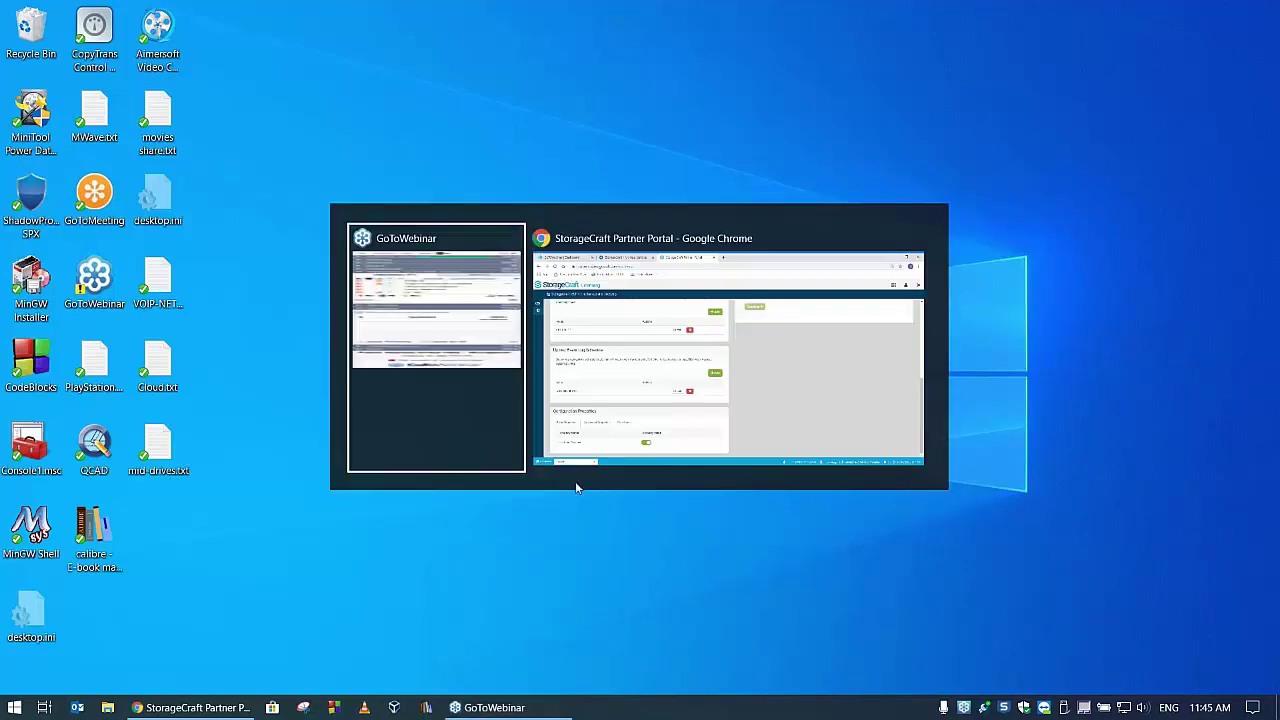
pyautogui.click(445, 396)
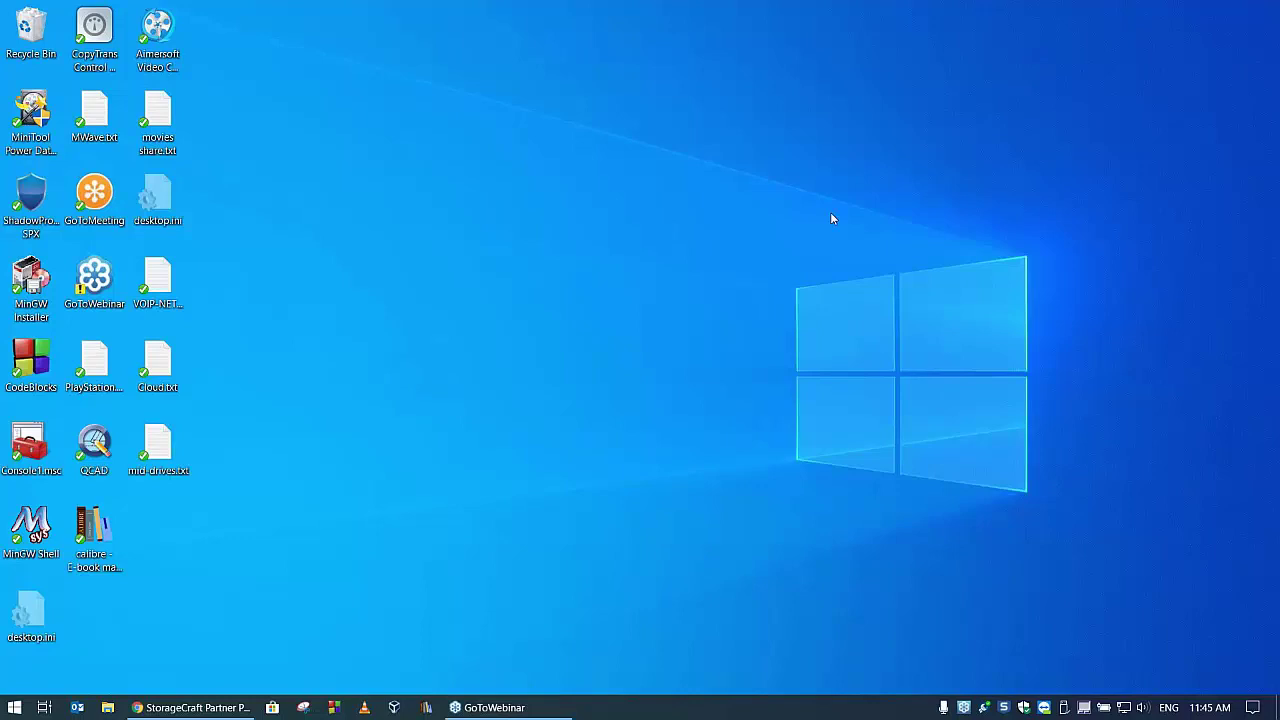
# - Retry and dismiss the GoToWebinar jump list, then bring up the Alt+Tab window switcher
pyautogui.rightClick(490, 707)
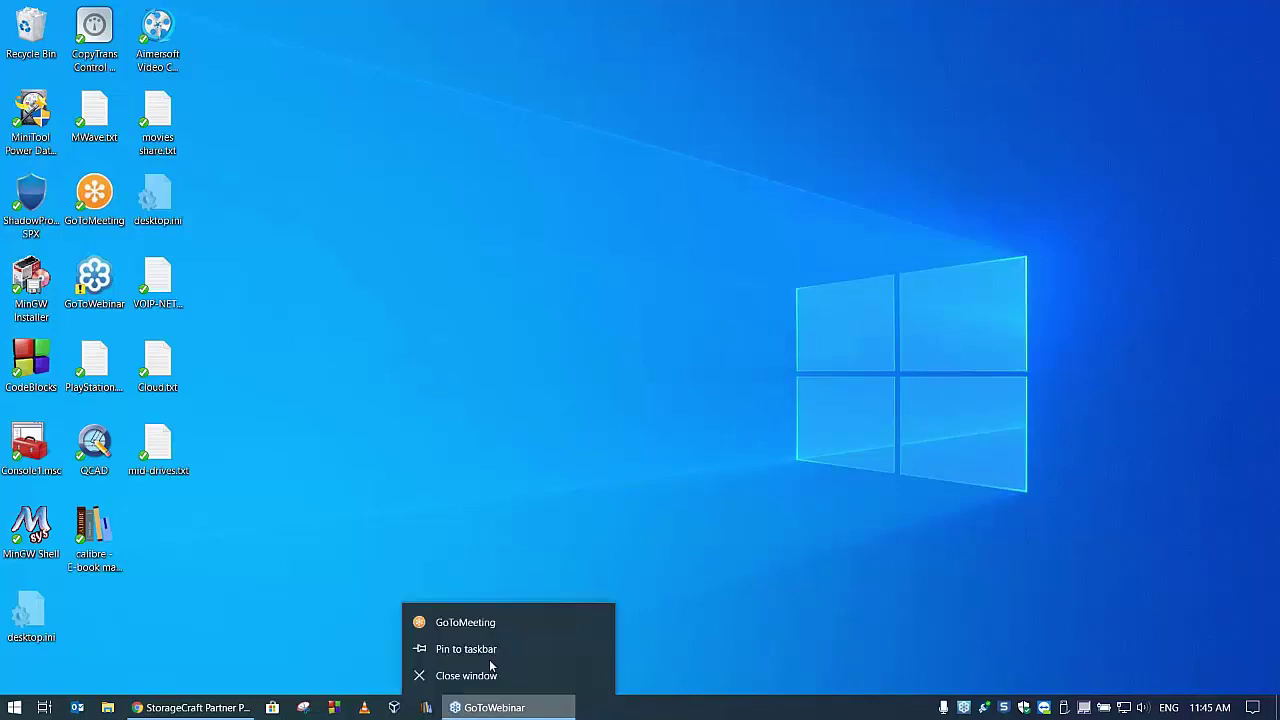
pyautogui.click(476, 624)
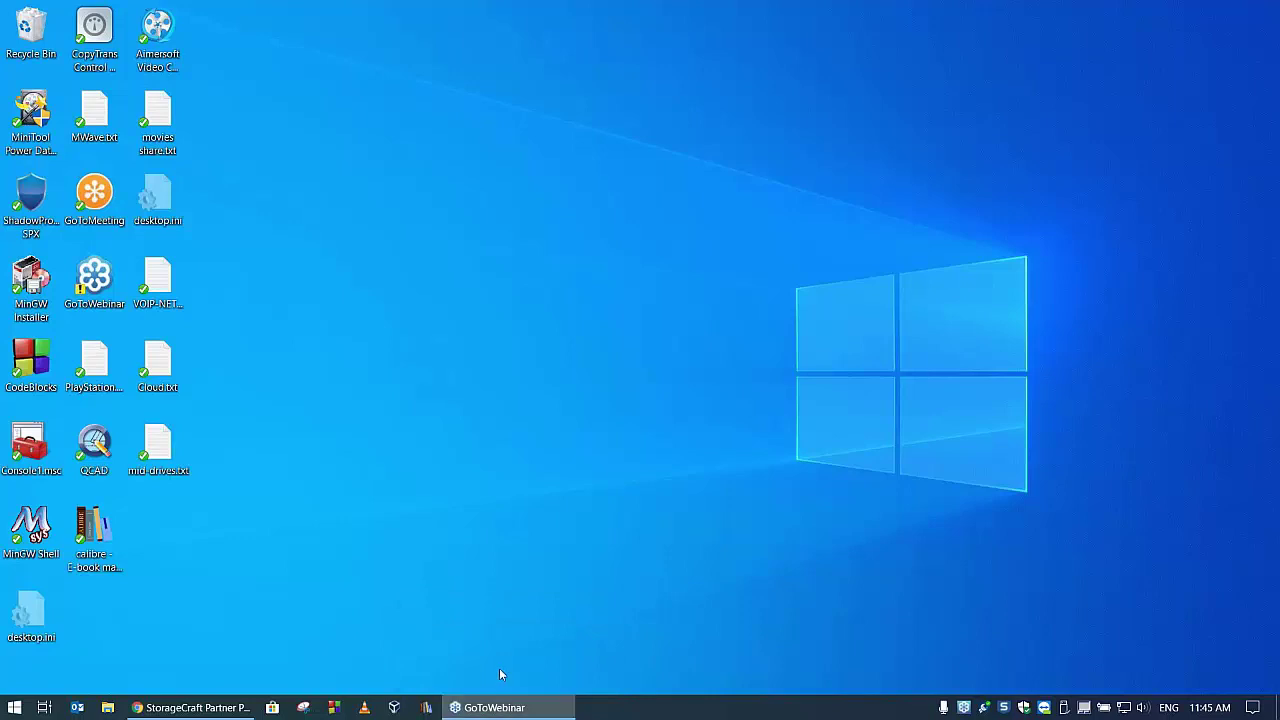
pyautogui.rightClick(509, 707)
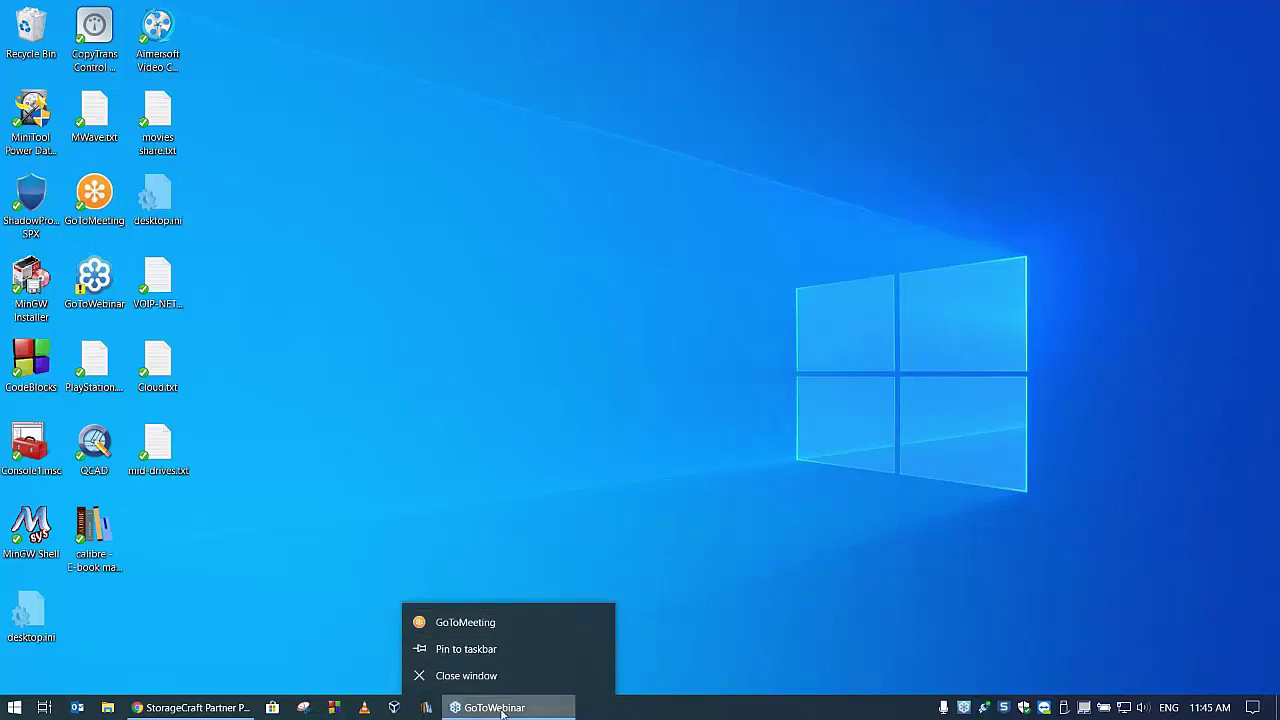
pyautogui.click(792, 570)
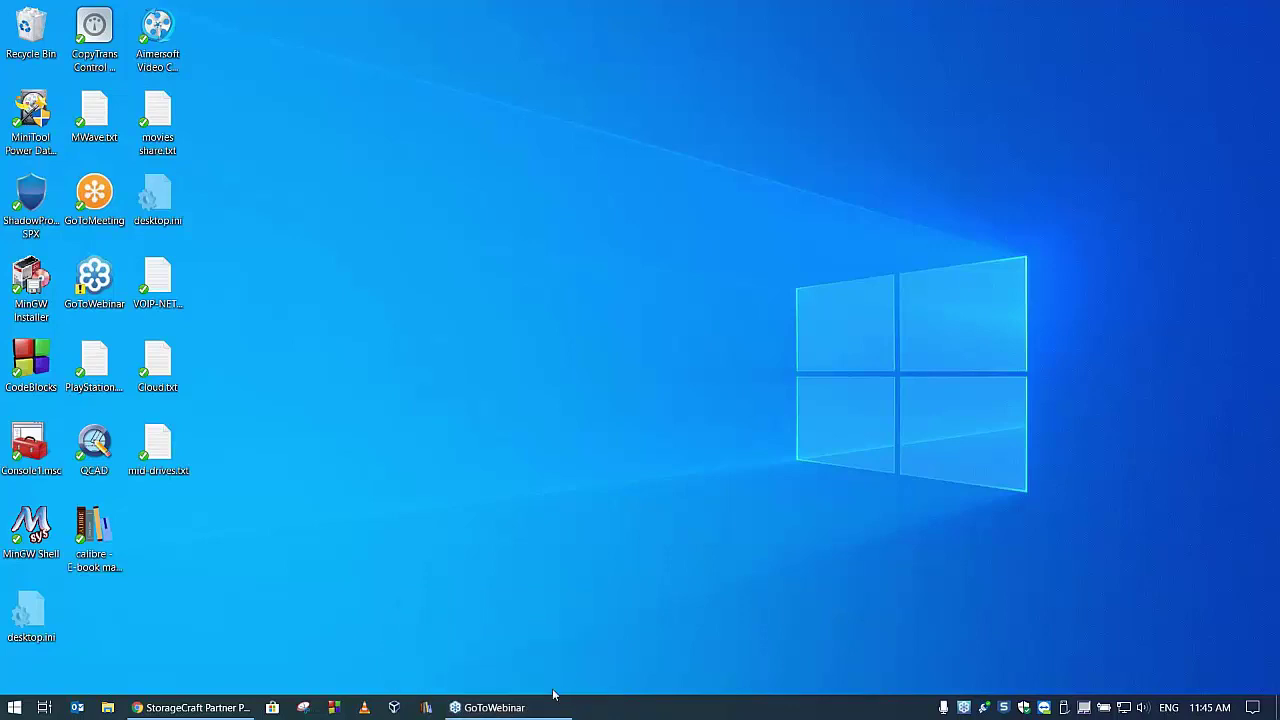
pyautogui.moveTo(493, 712); pyautogui.dragTo(511, 668)
pyautogui.click(620, 580)
pyautogui.hotkey('alt', 'Tab')
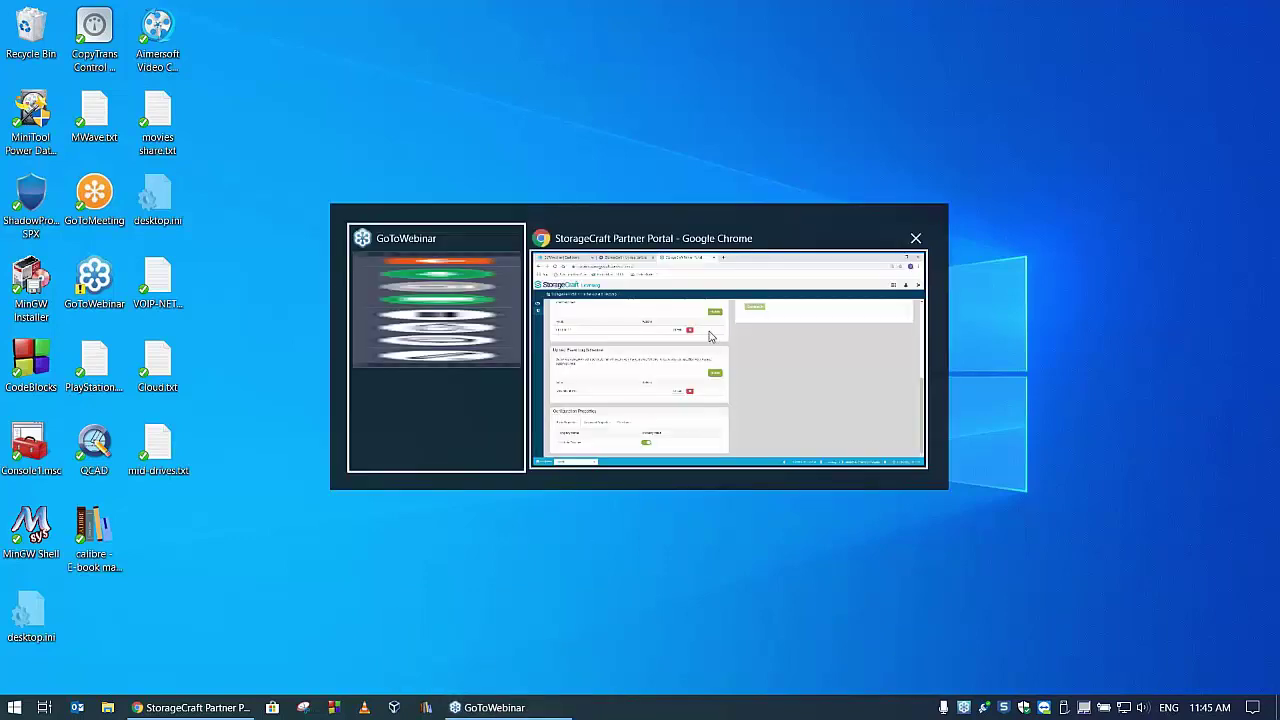
# - Return to the portal and scroll Advanced Properties, down to Retry Delay For Storage 60 seconds
pyautogui.click(793, 285)
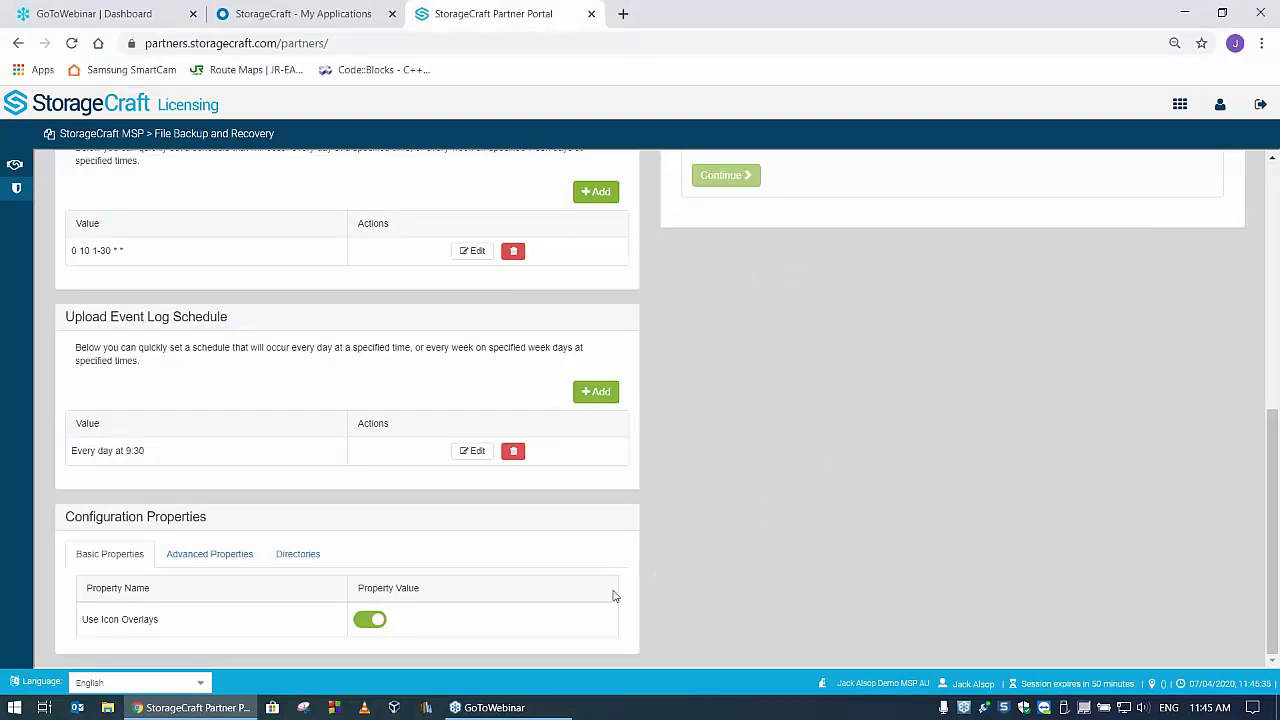
pyautogui.click(211, 556)
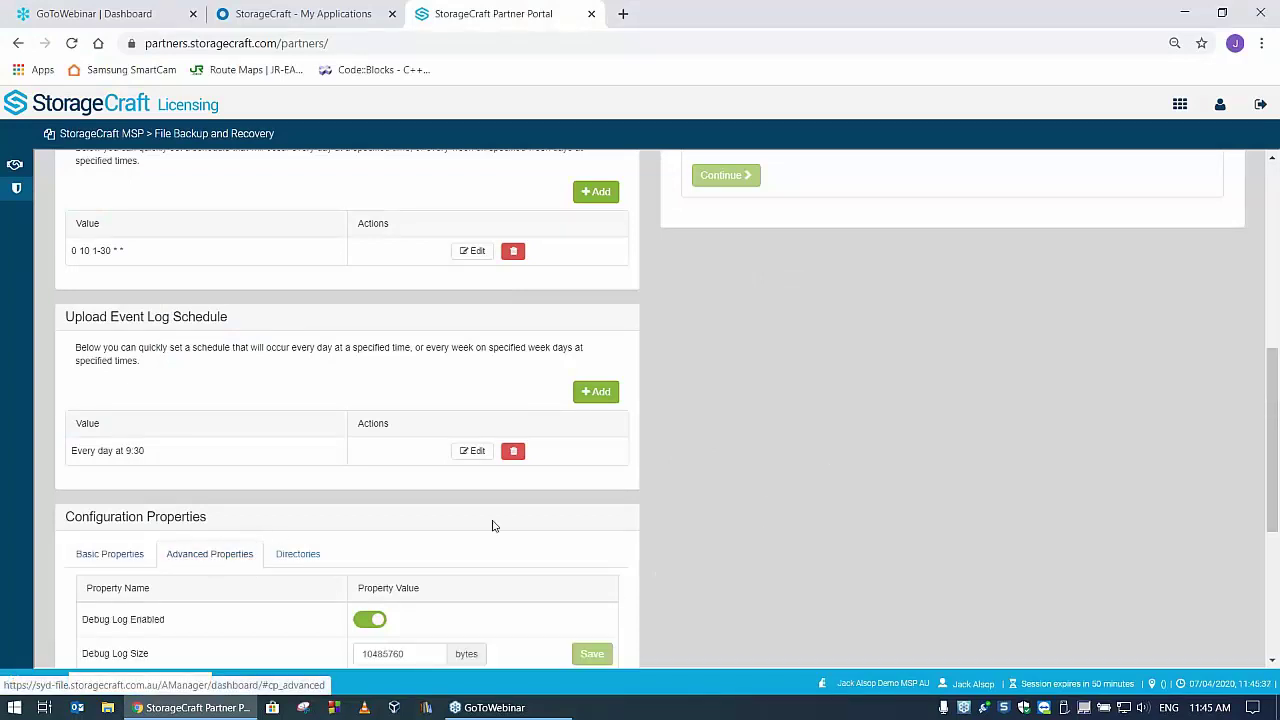
pyautogui.scroll(-1, 811, 423)
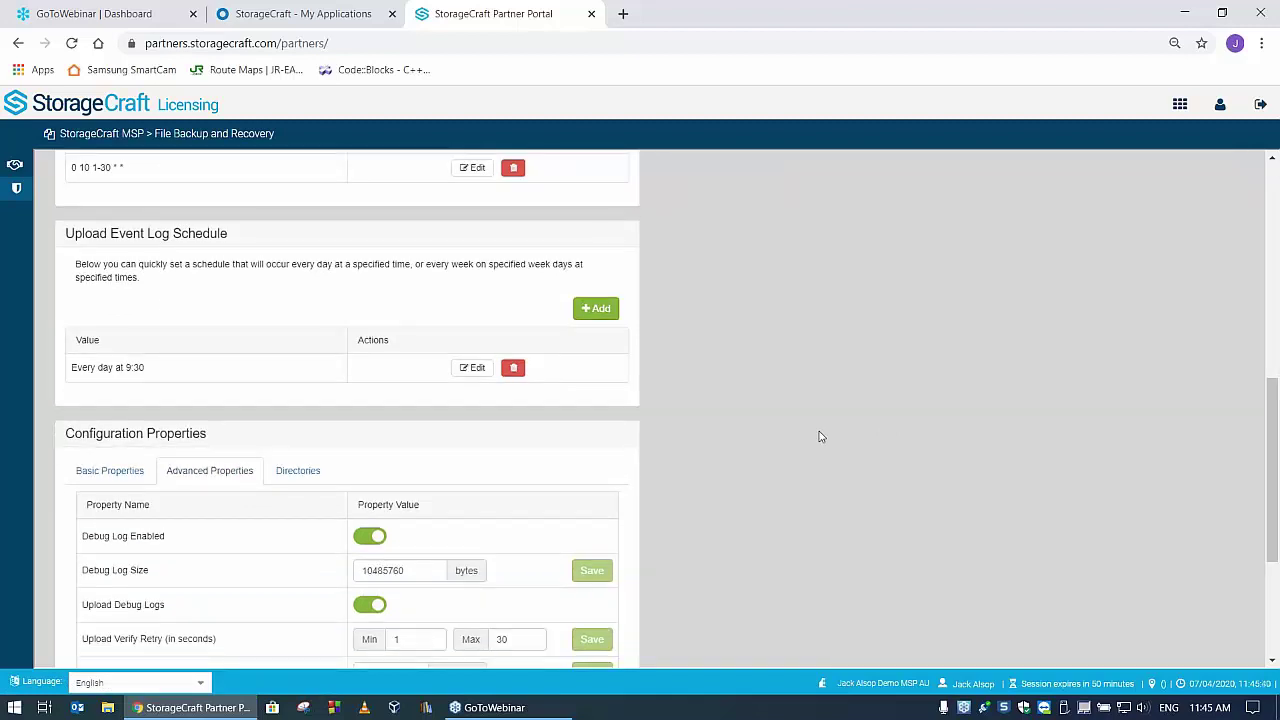
pyautogui.scroll(-2, 820, 436)
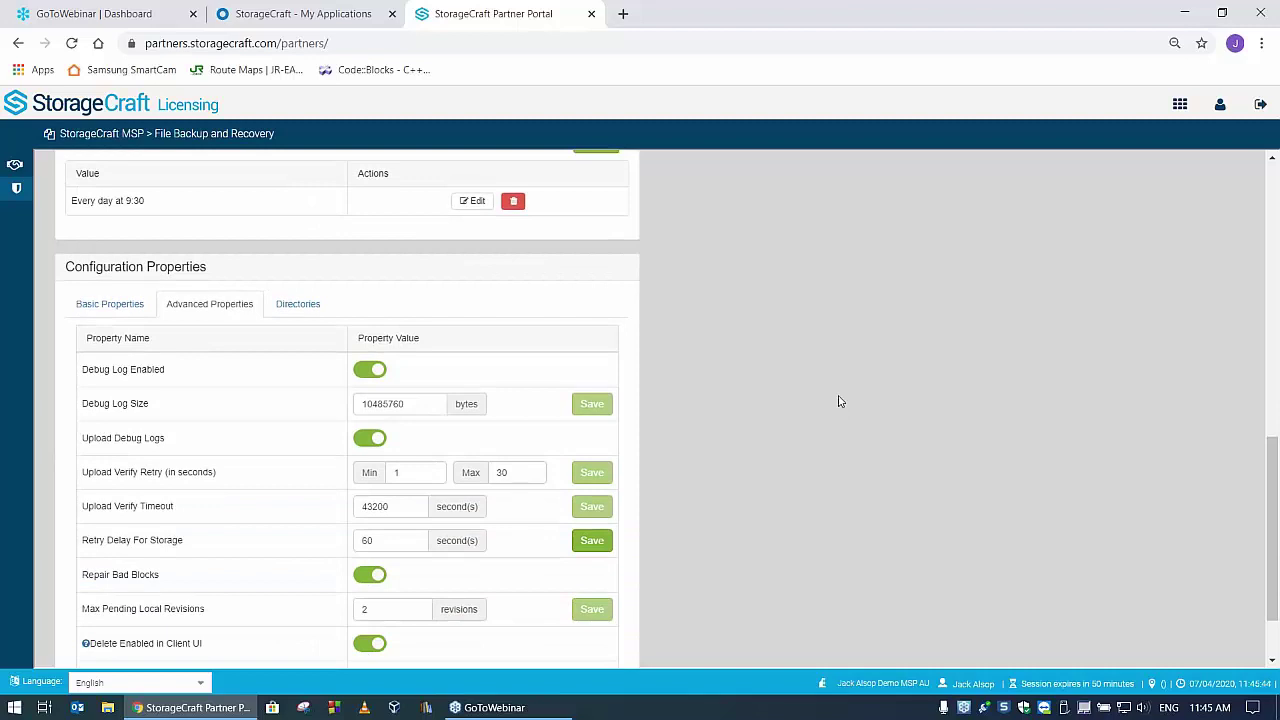
pyautogui.scroll(-1, 840, 401)
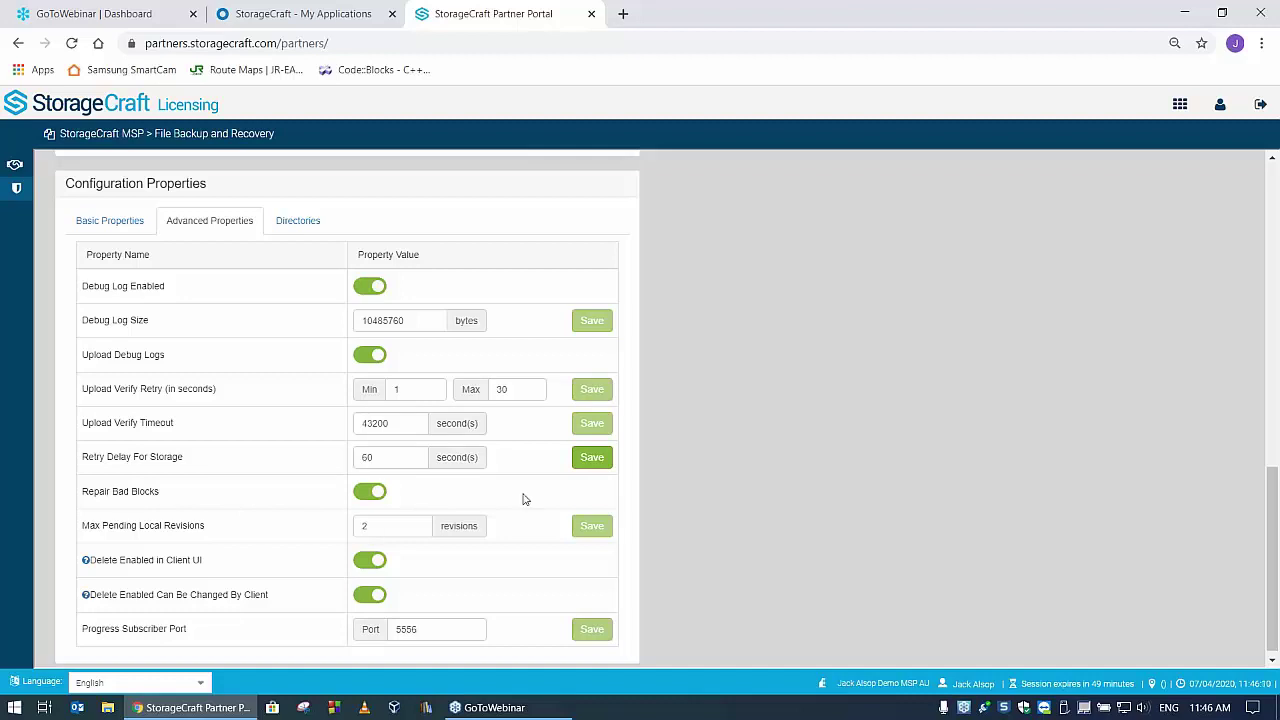
pyautogui.scroll(-1, 229, 518)
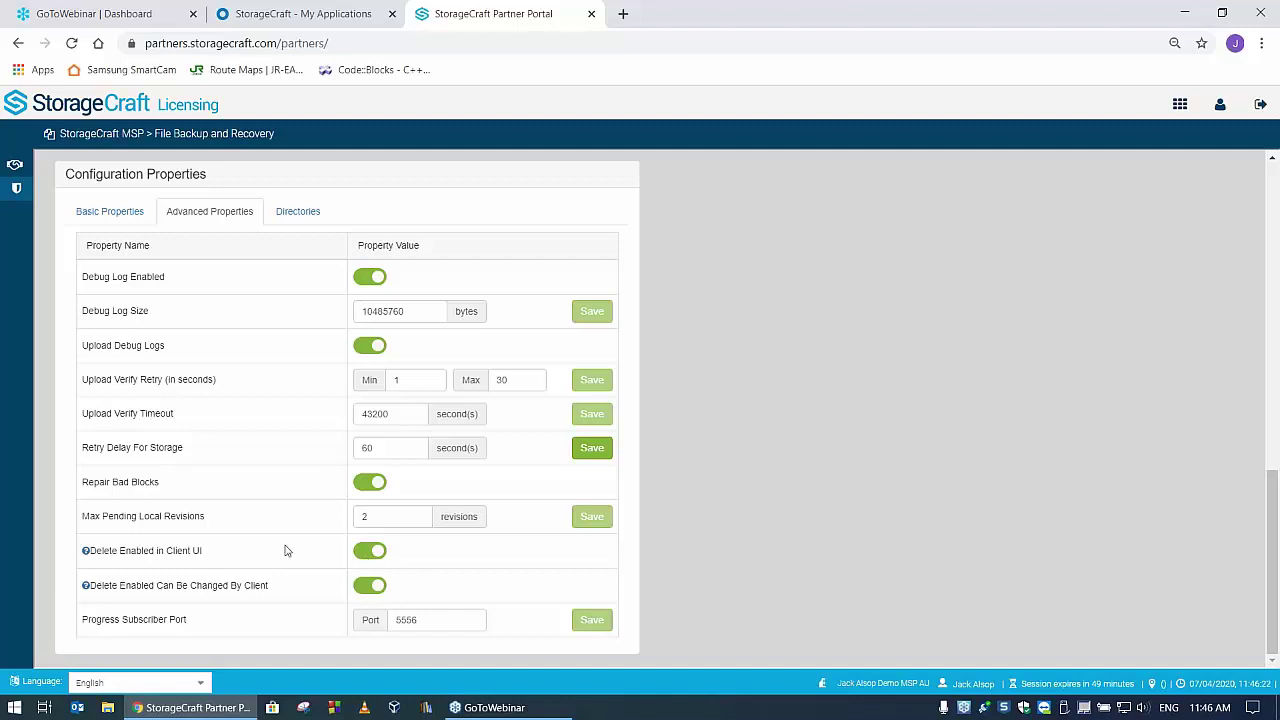
# - Switch both delete toggles off: Delete Enabled in Client UI and Can Be Changed By Client
pyautogui.click(368, 553)
pyautogui.click(368, 586)
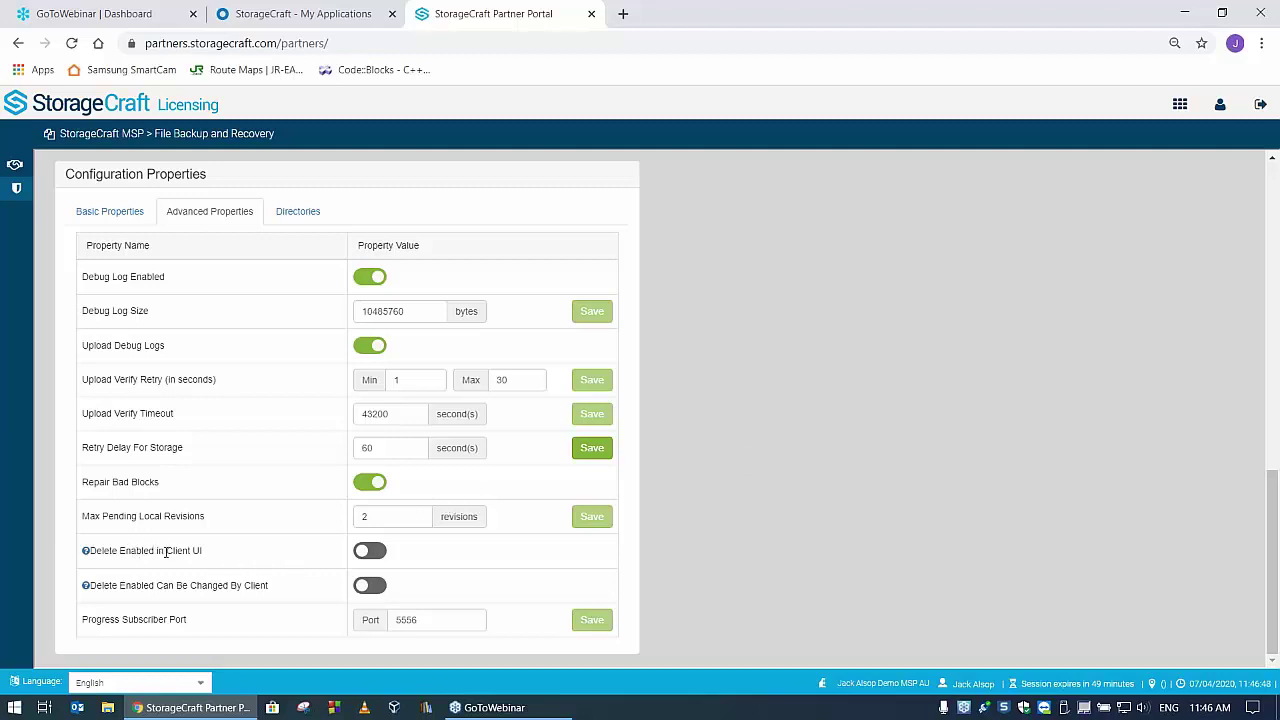
# - In File Explorer, browse the backed-up PC's OS > Program Files folder, then close the window
pyautogui.click(108, 708)
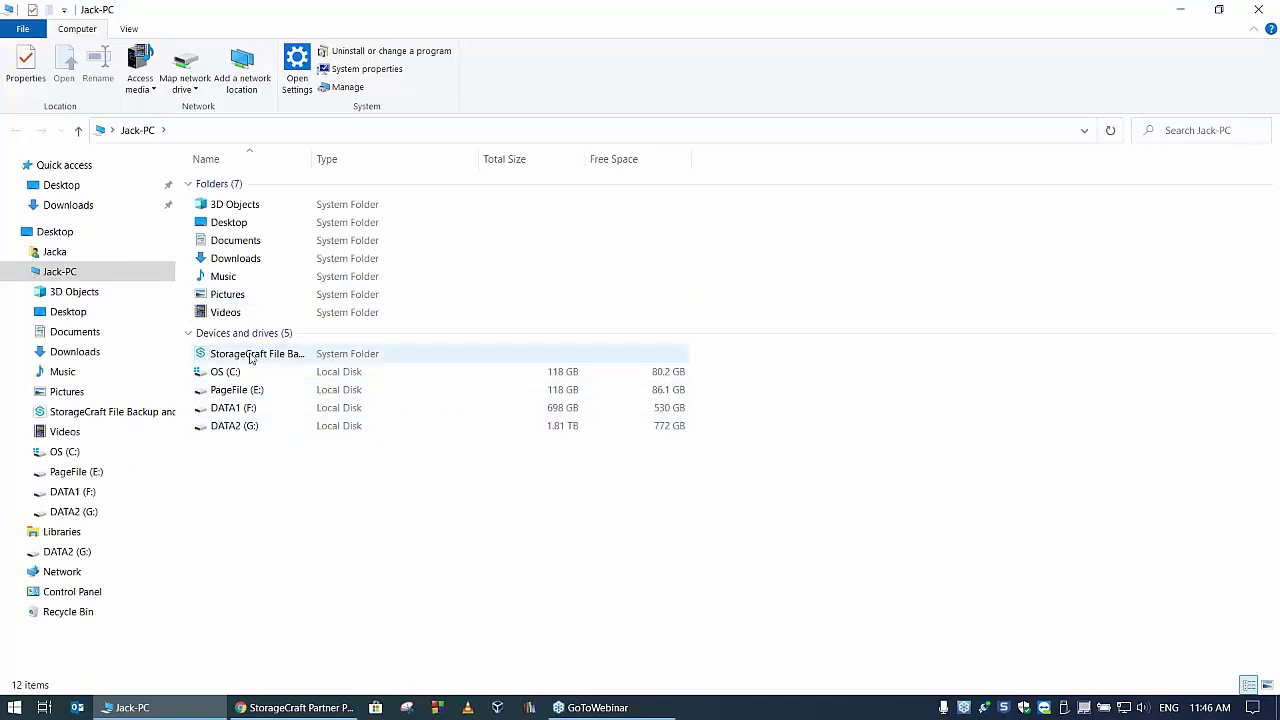
pyautogui.moveTo(311, 159); pyautogui.dragTo(454, 159)
pyautogui.doubleClick(290, 354)
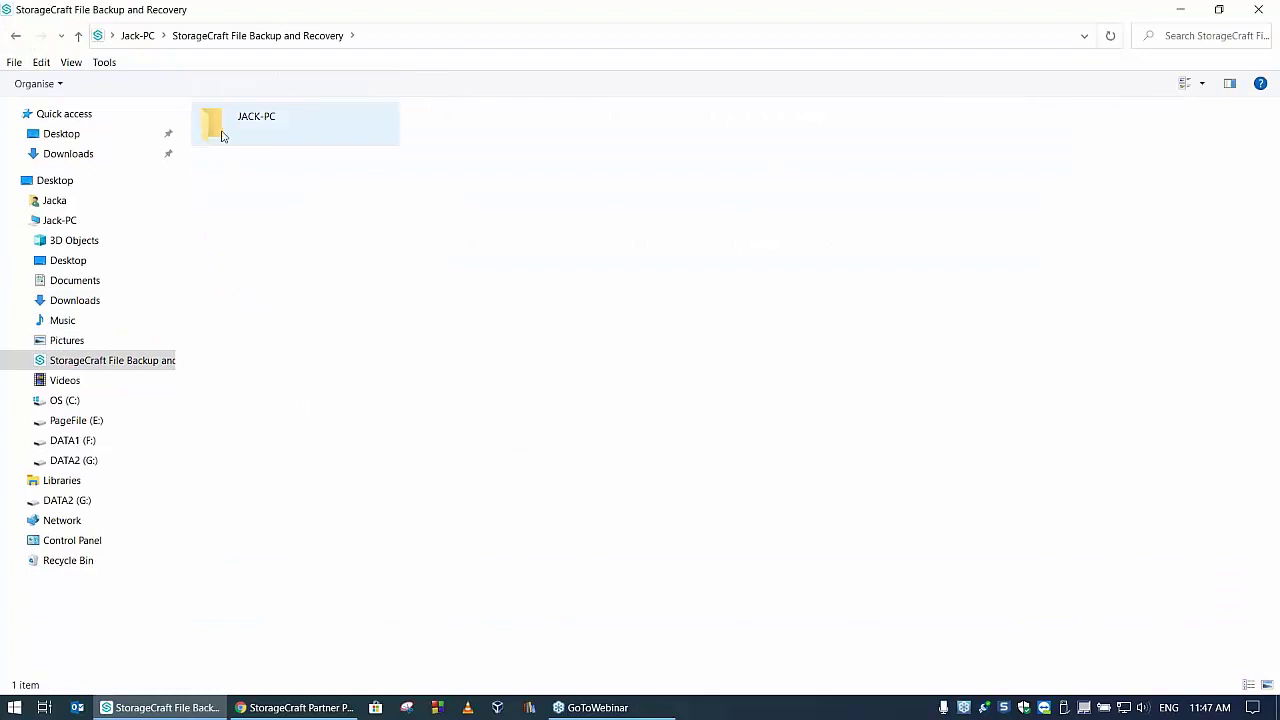
pyautogui.doubleClick(224, 130)
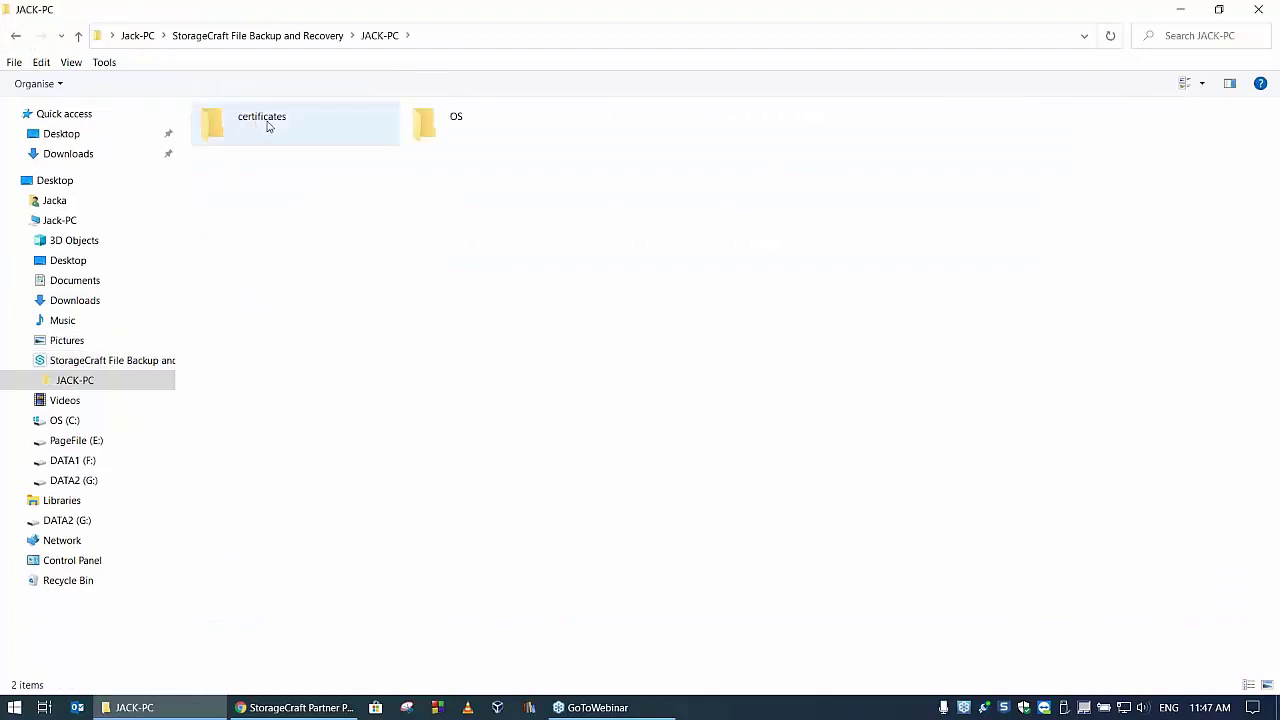
pyautogui.doubleClick(420, 126)
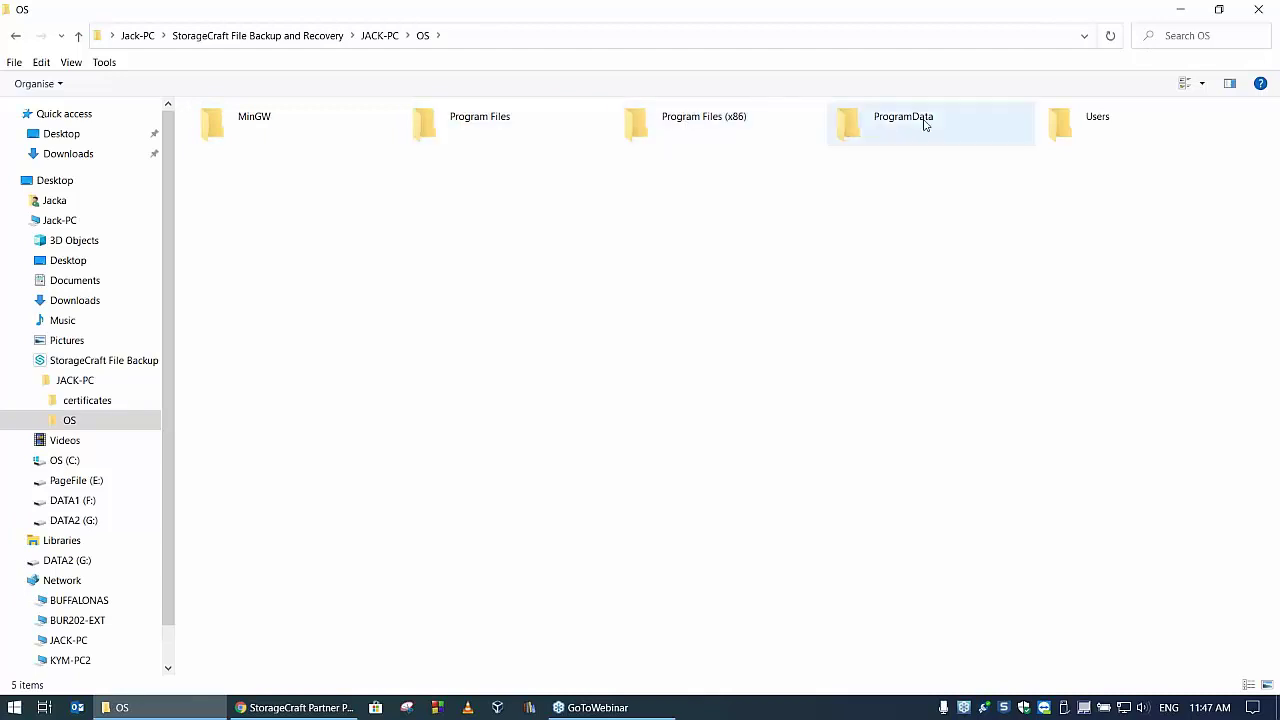
pyautogui.doubleClick(472, 120)
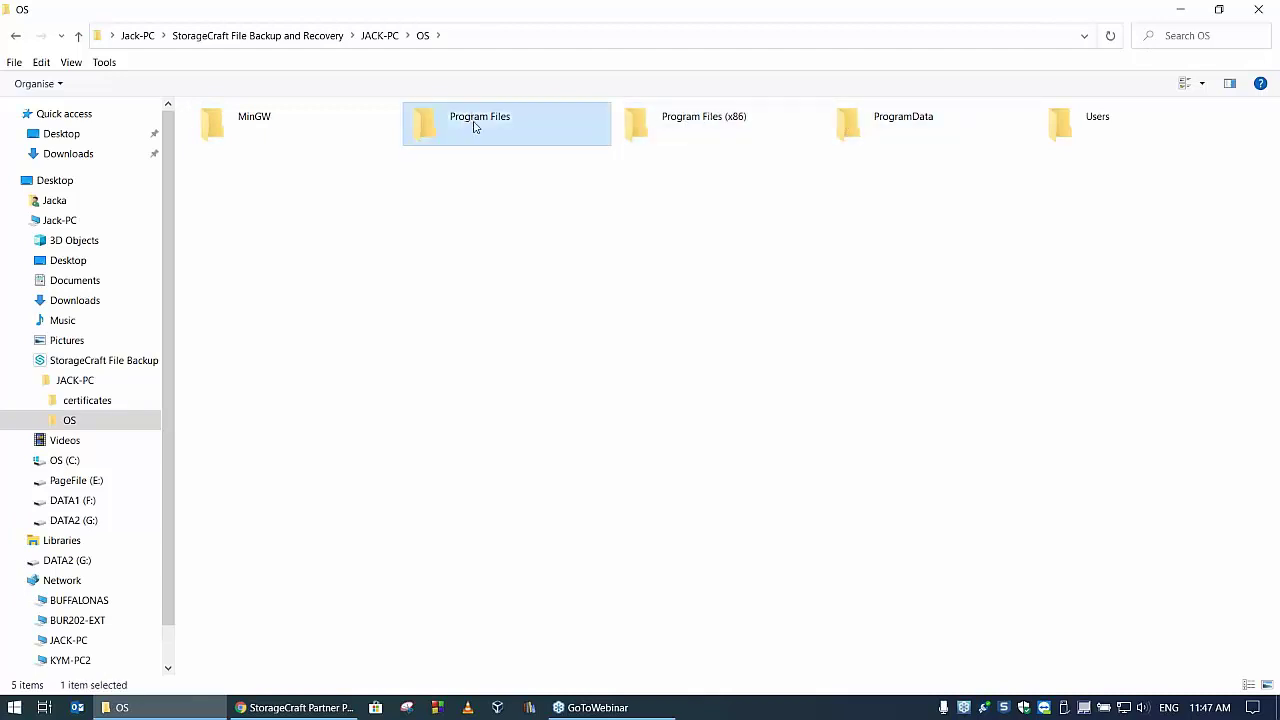
pyautogui.click(1259, 8)
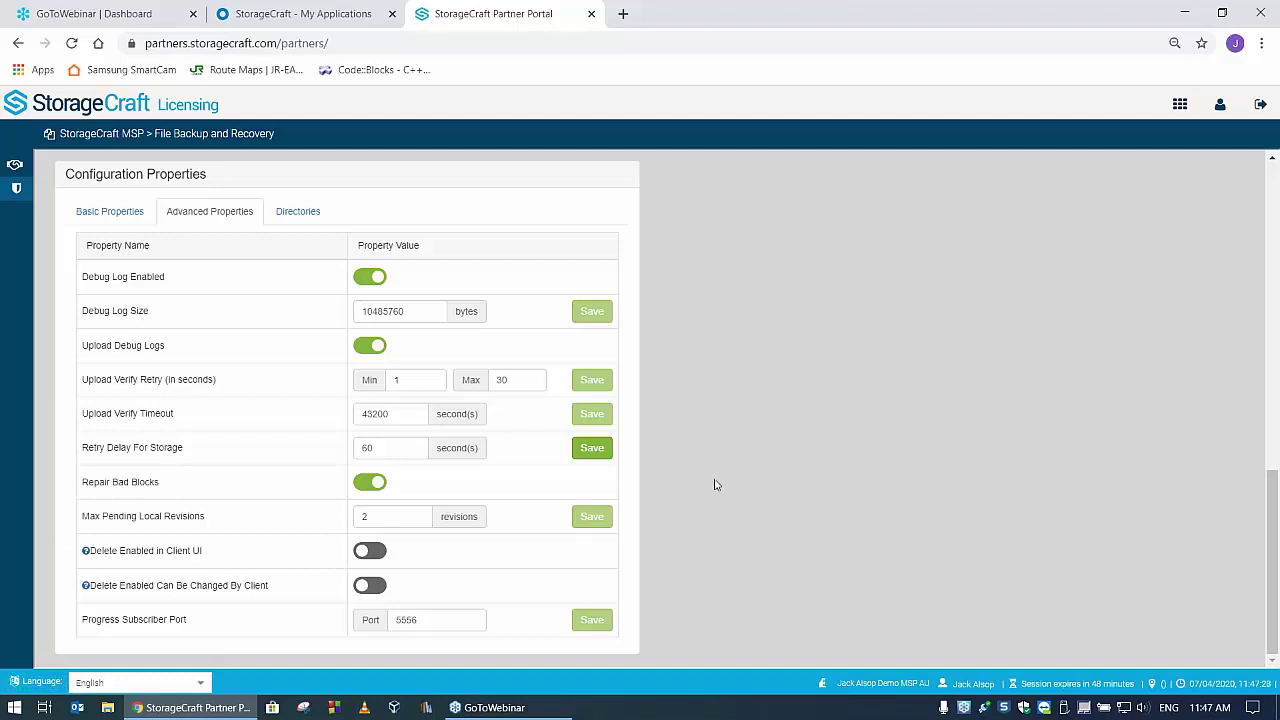
pyautogui.scroll(1, 718, 519)
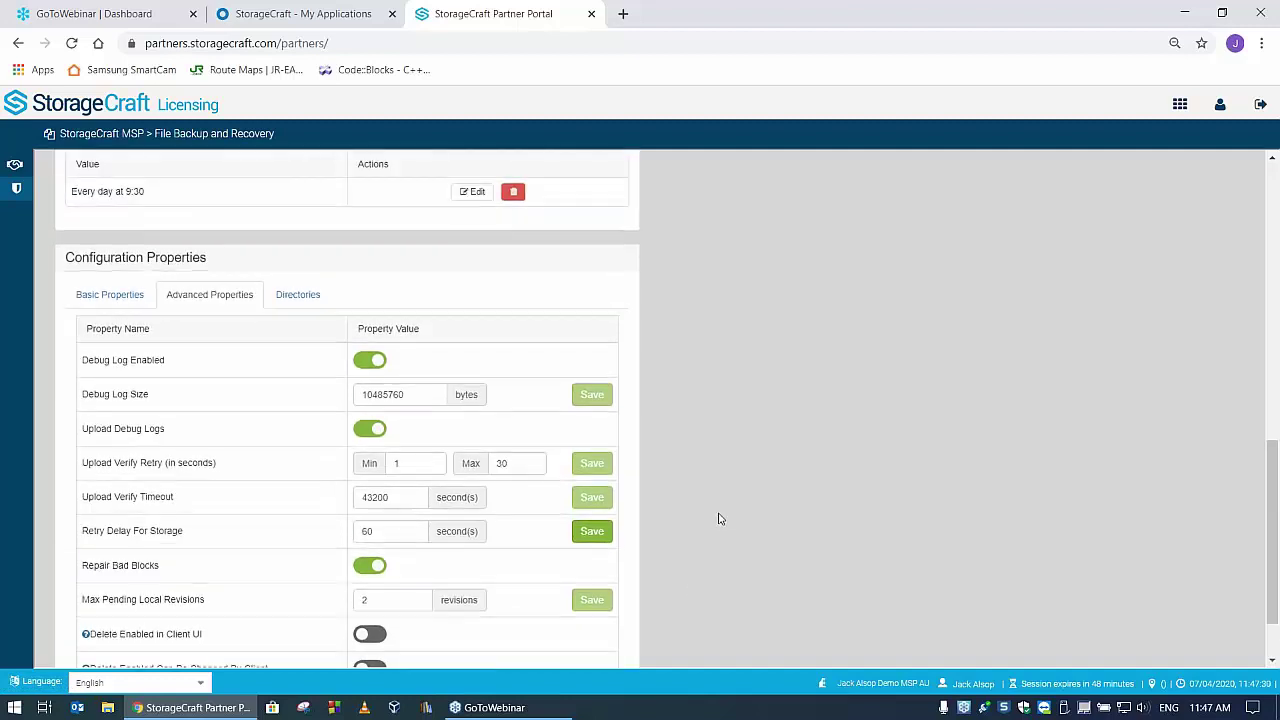
pyautogui.scroll(-1, 718, 519)
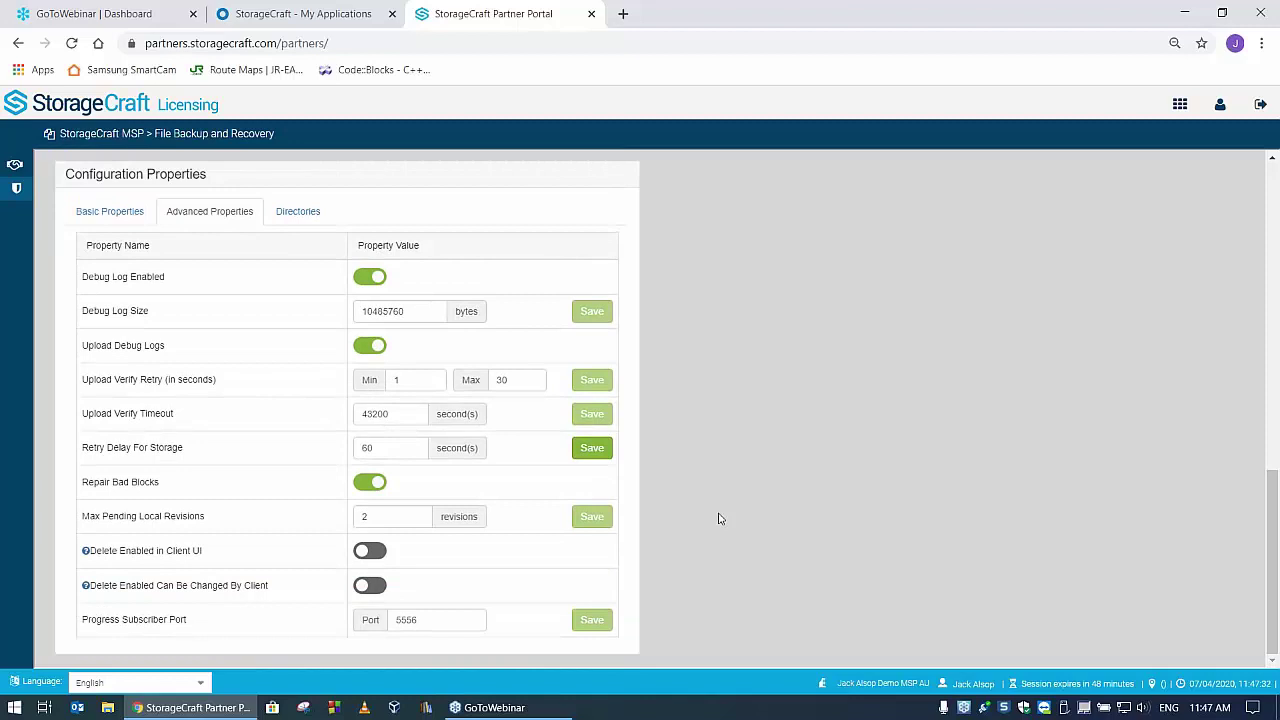
pyautogui.scroll(1, 718, 519)
pyautogui.scroll(-1, 718, 519)
pyautogui.scroll(1, 760, 499)
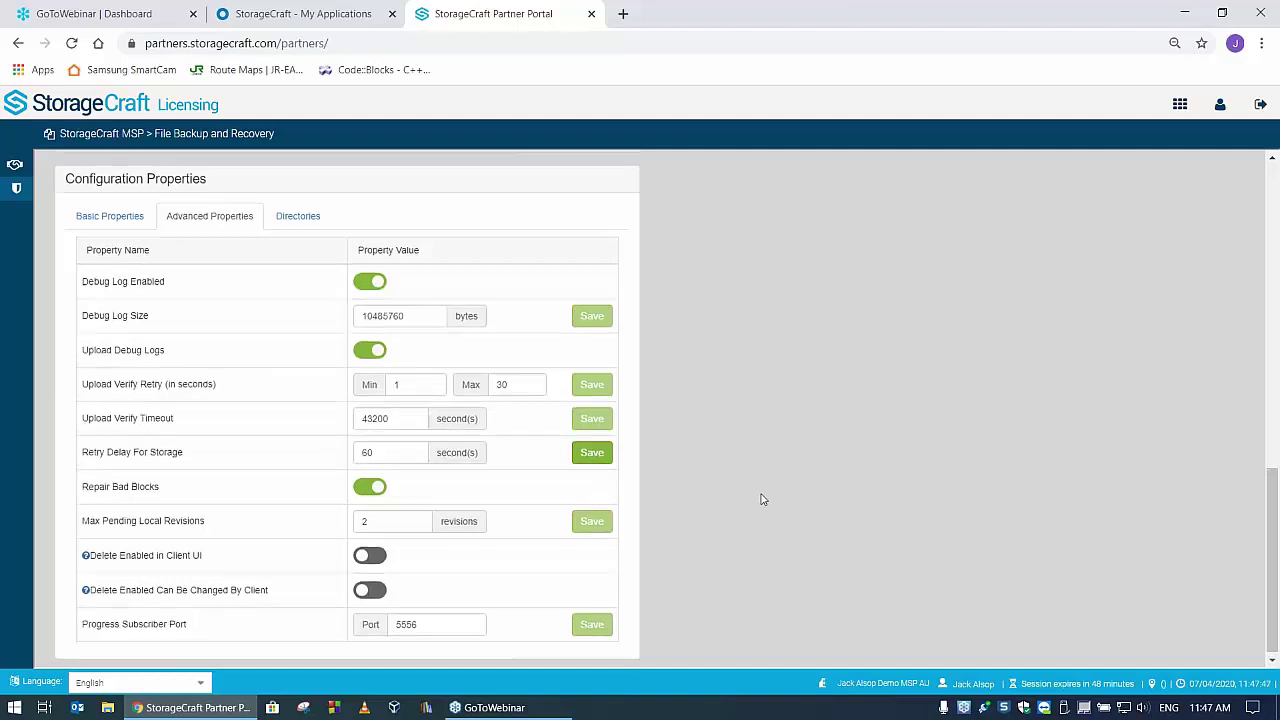
pyautogui.scroll(5, 762, 499)
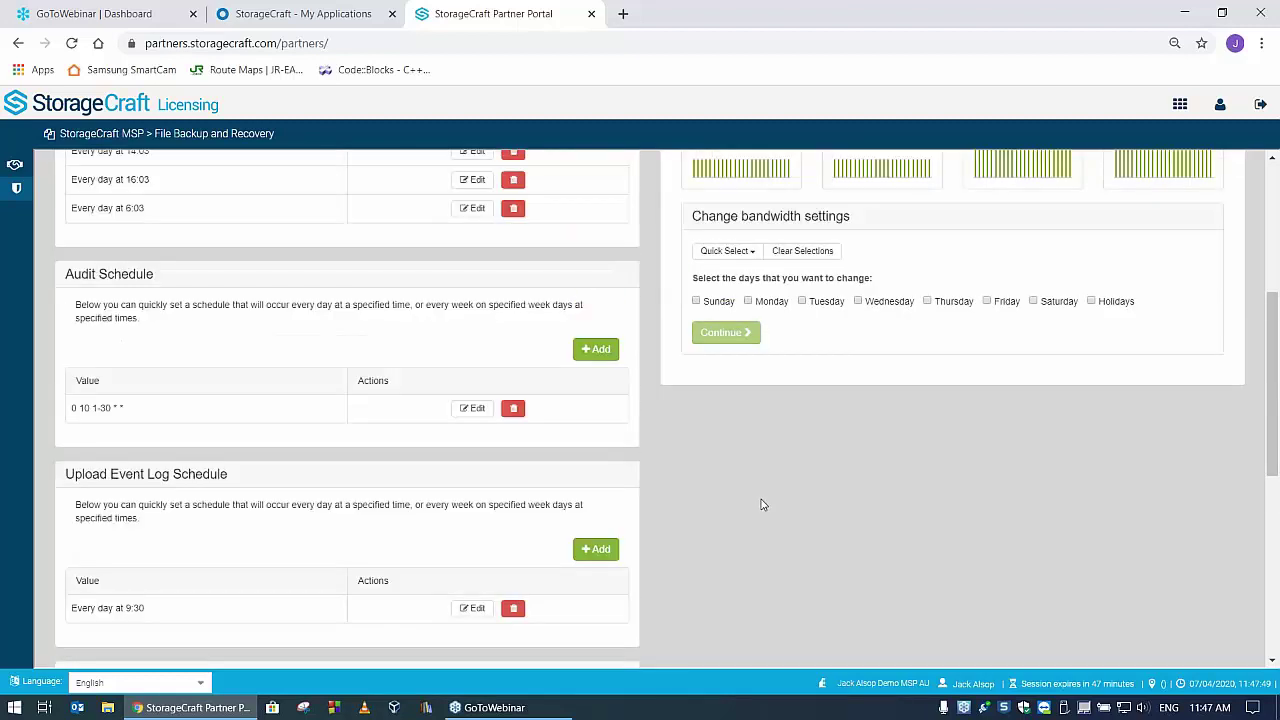
pyautogui.scroll(4, 760, 504)
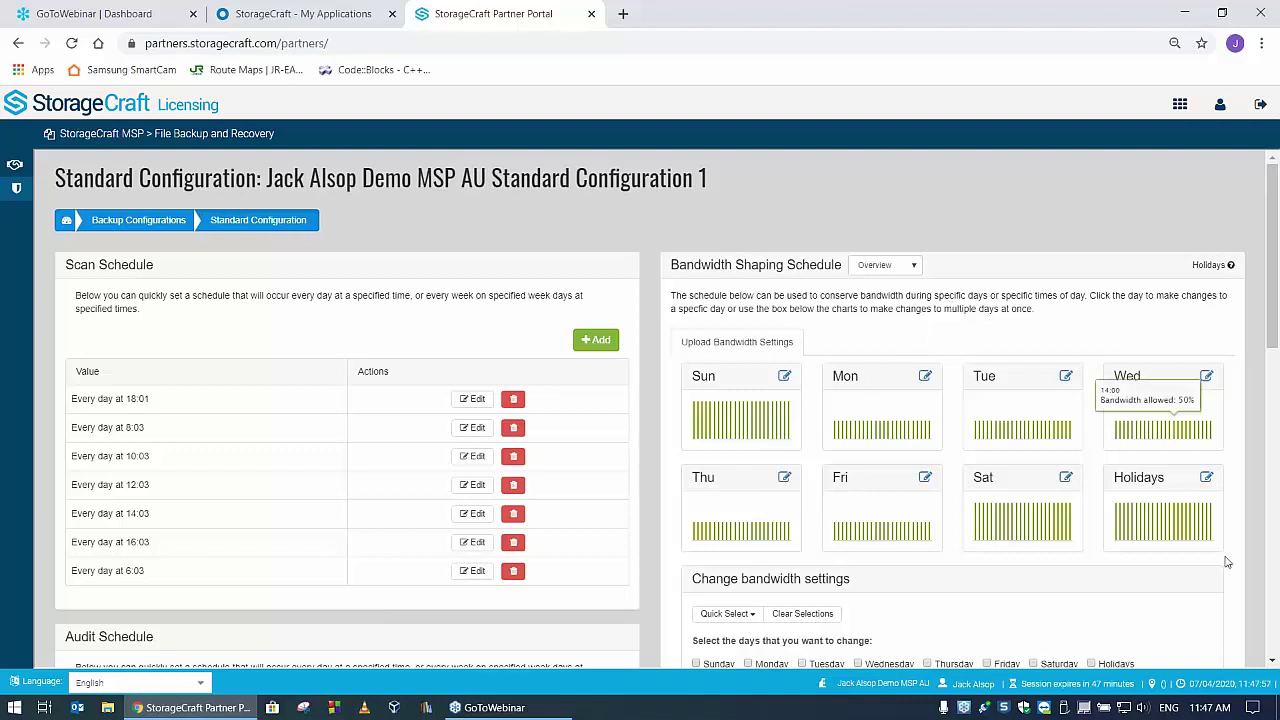
pyautogui.scroll(-1, 1120, 583)
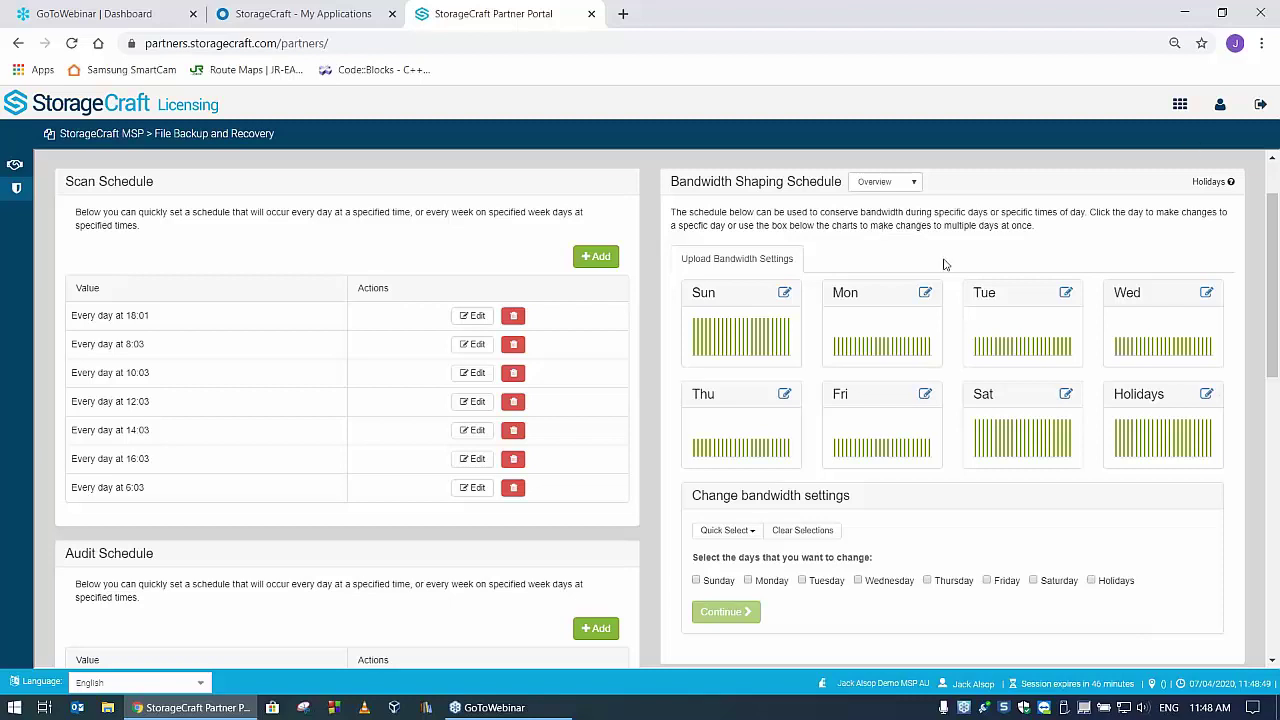
# - Replace Monday's 50% all-day upload bandwidth limit with 3 and save it
pyautogui.click(926, 294)
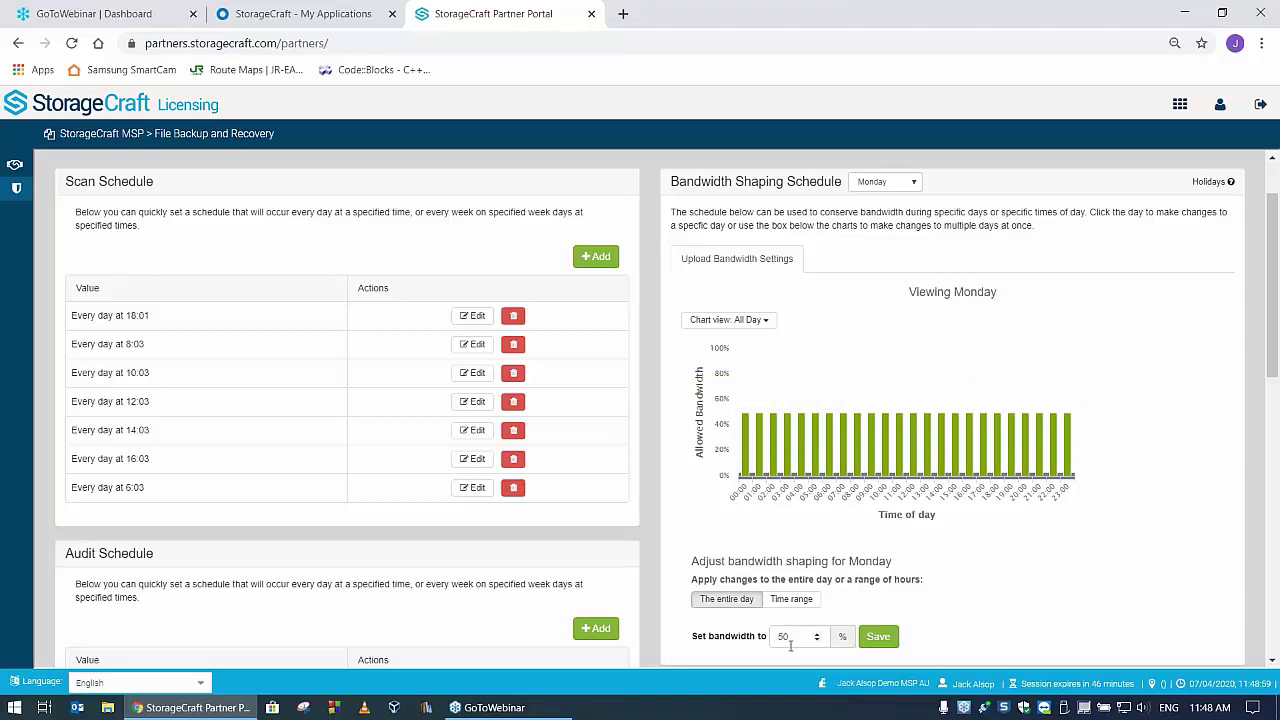
pyautogui.moveTo(796, 640); pyautogui.dragTo(772, 636)
pyautogui.write('30')
pyautogui.click(880, 637)
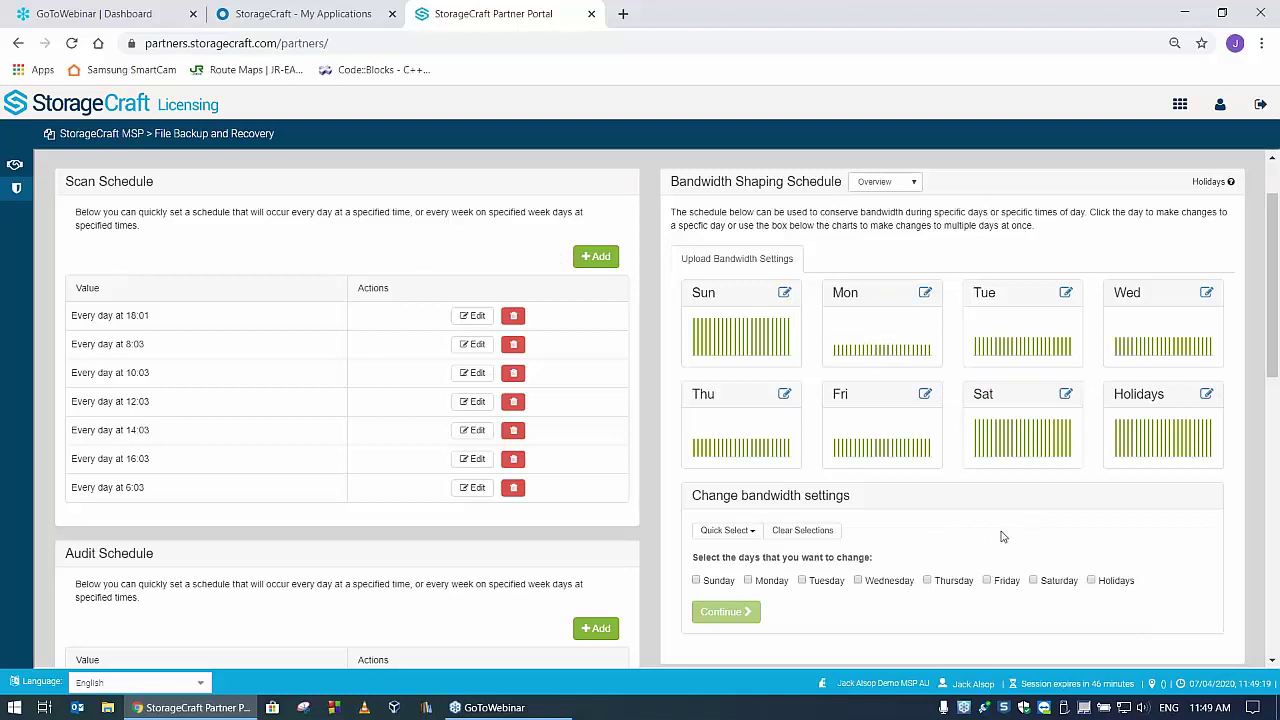
pyautogui.scroll(-1, 1005, 590)
pyautogui.scroll(-2, 1003, 597)
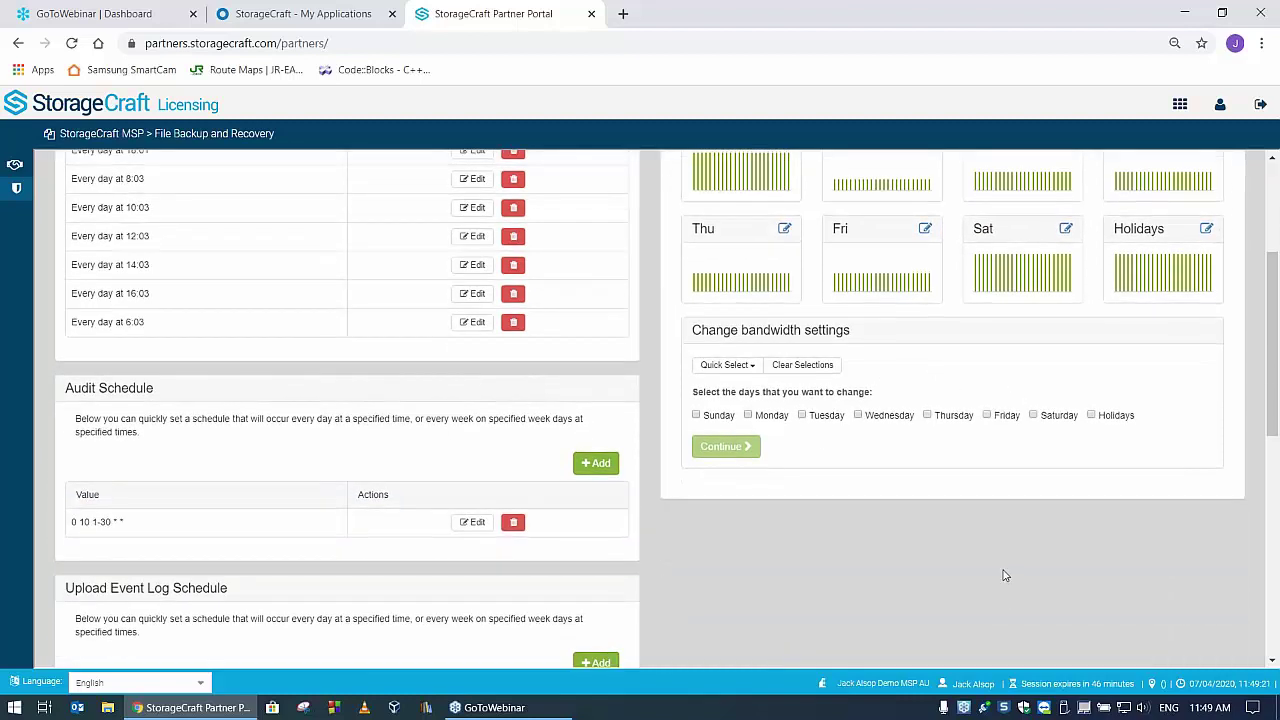
pyautogui.scroll(3, 1015, 530)
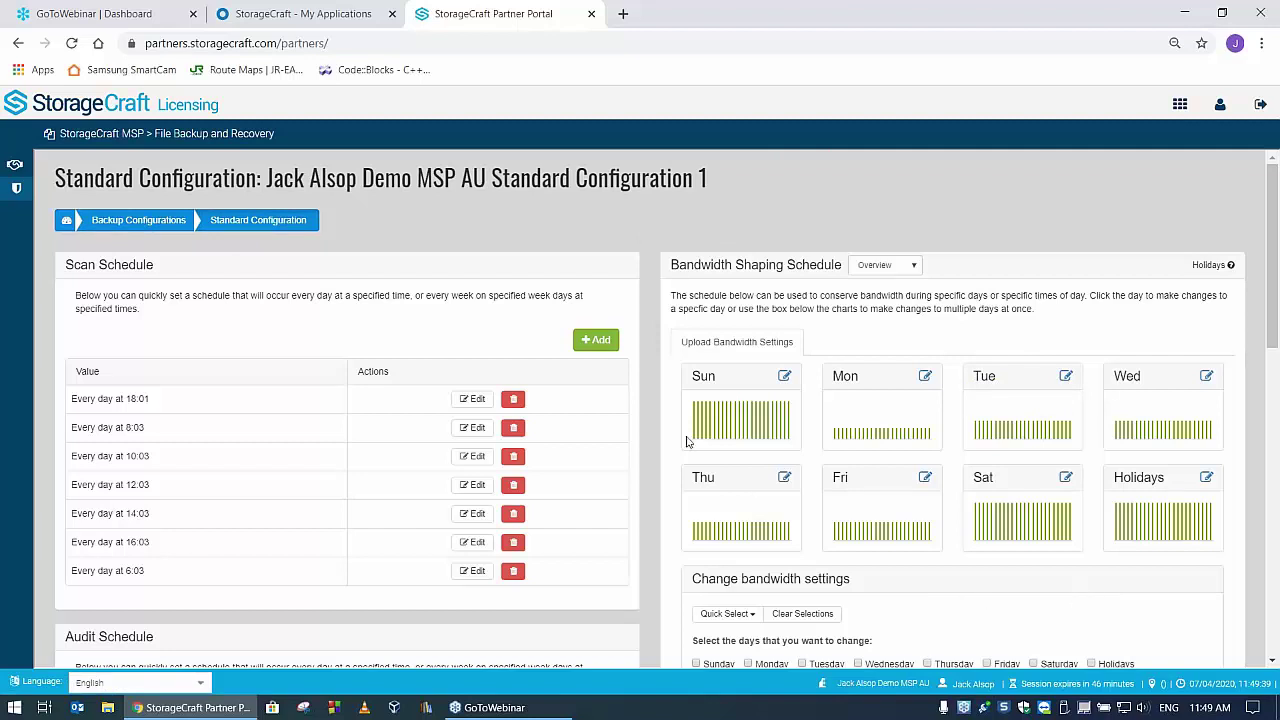
pyautogui.scroll(-7, 580, 410)
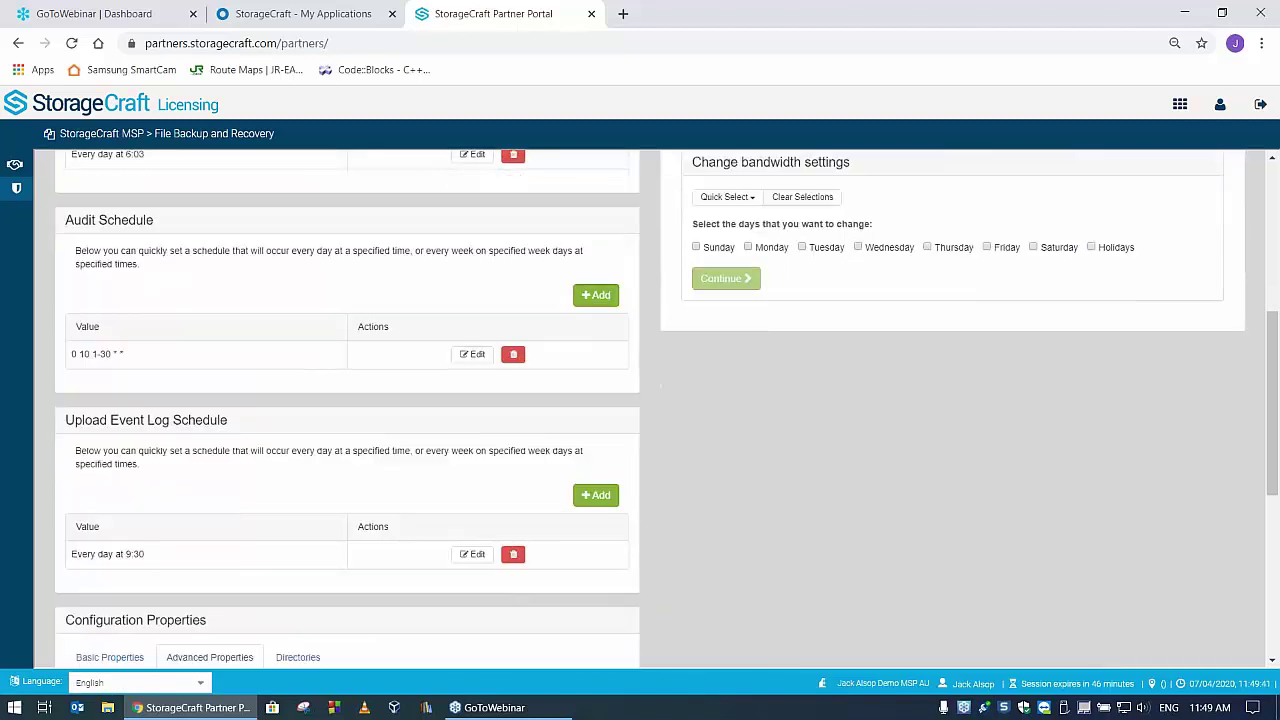
pyautogui.scroll(-3, 560, 470)
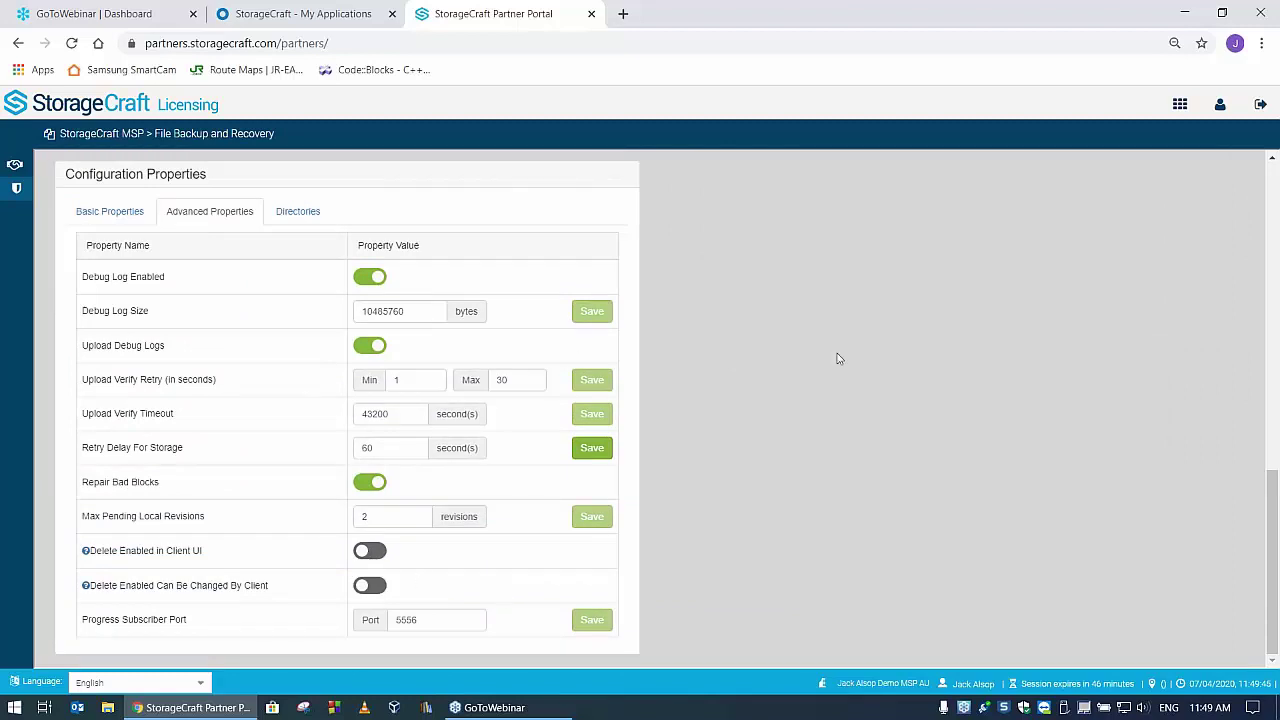
pyautogui.scroll(10, 674, 337)
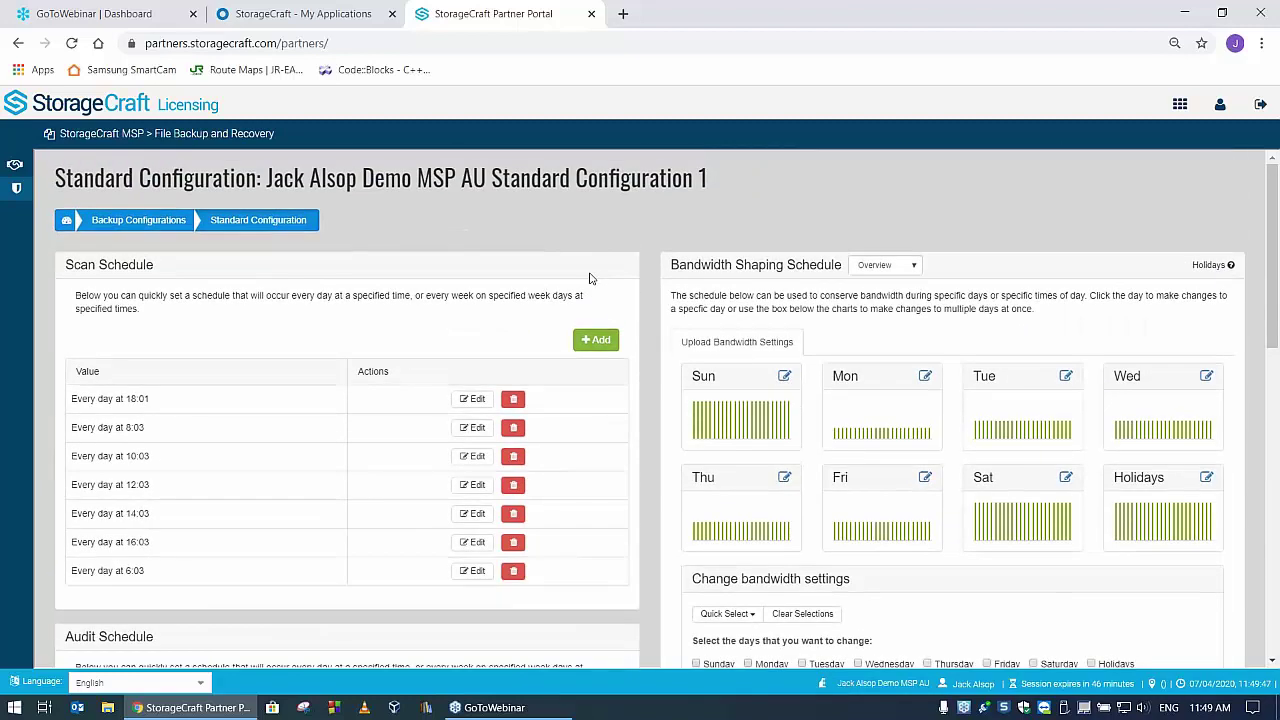
# - Go through the configurations list and account overview, ending on the partner Dashboard
pyautogui.click(150, 224)
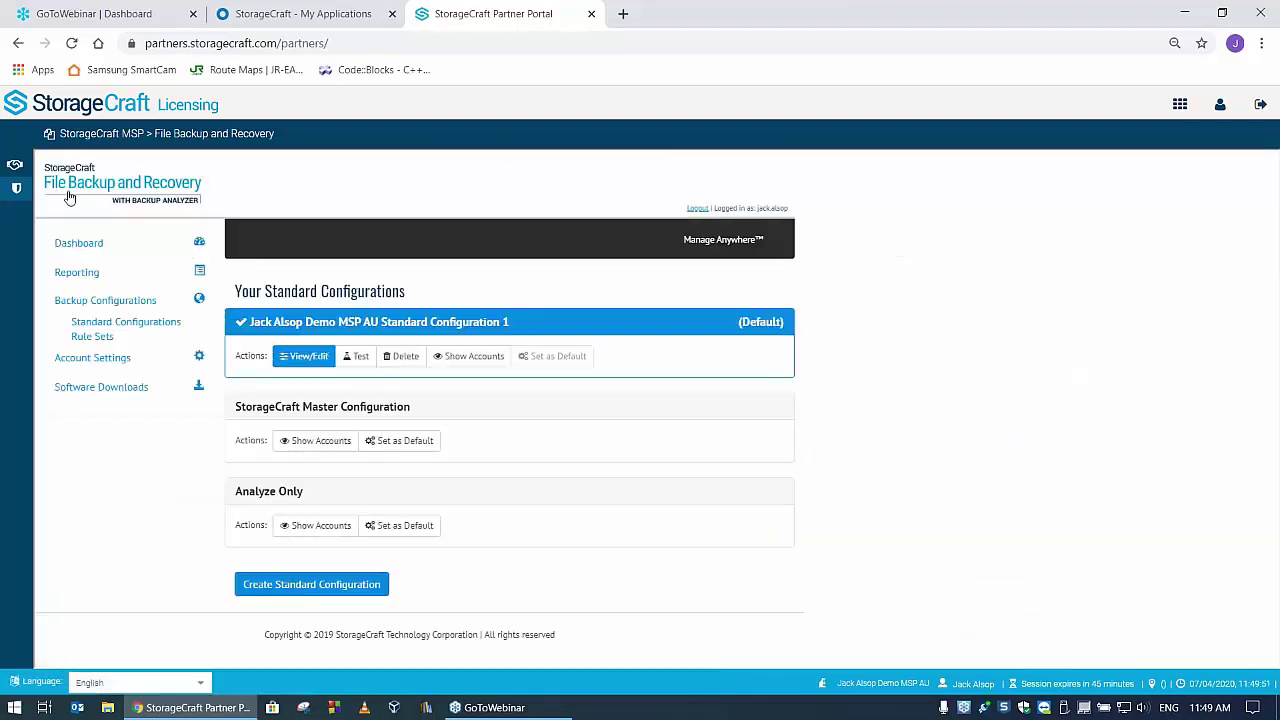
pyautogui.click(80, 243)
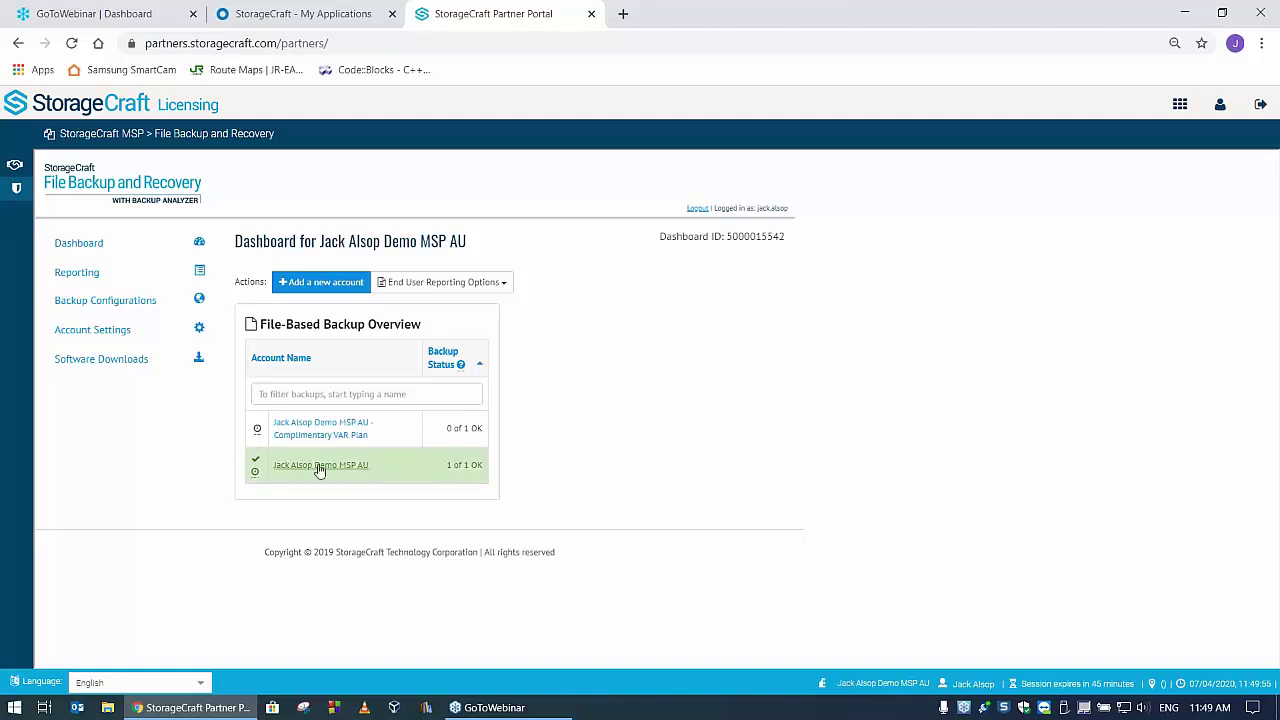
pyautogui.click(314, 466)
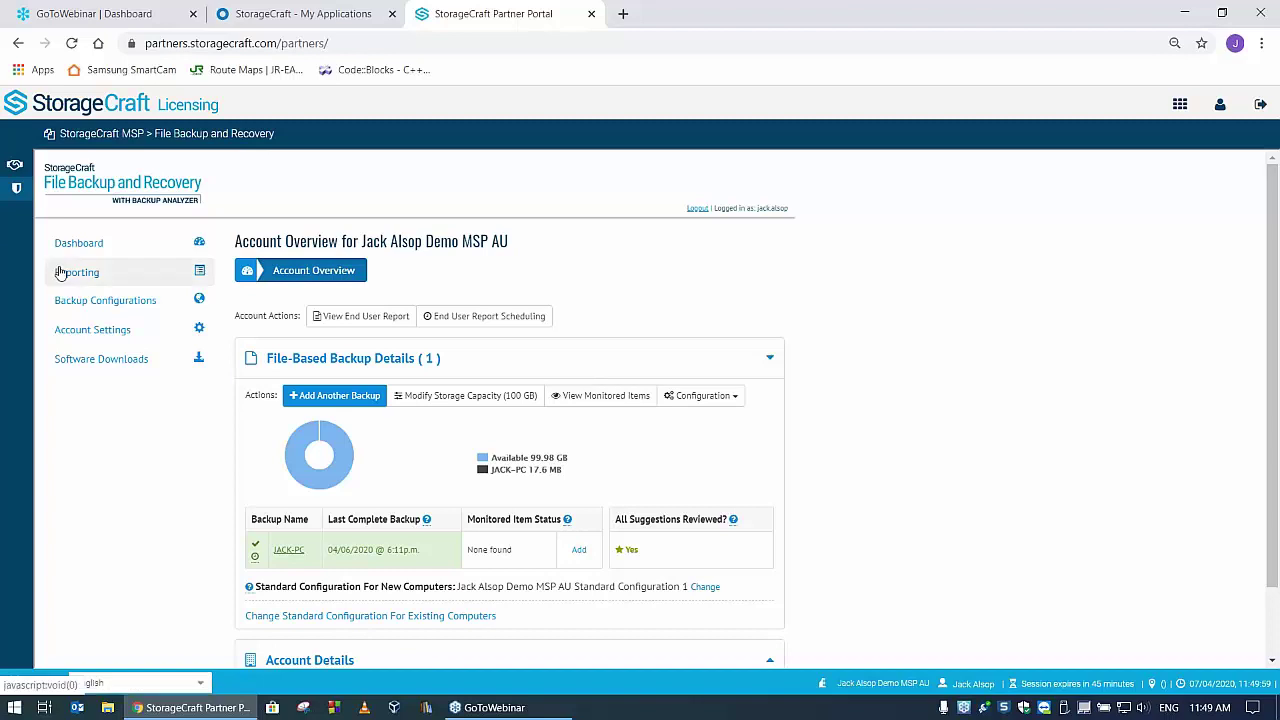
pyautogui.click(113, 302)
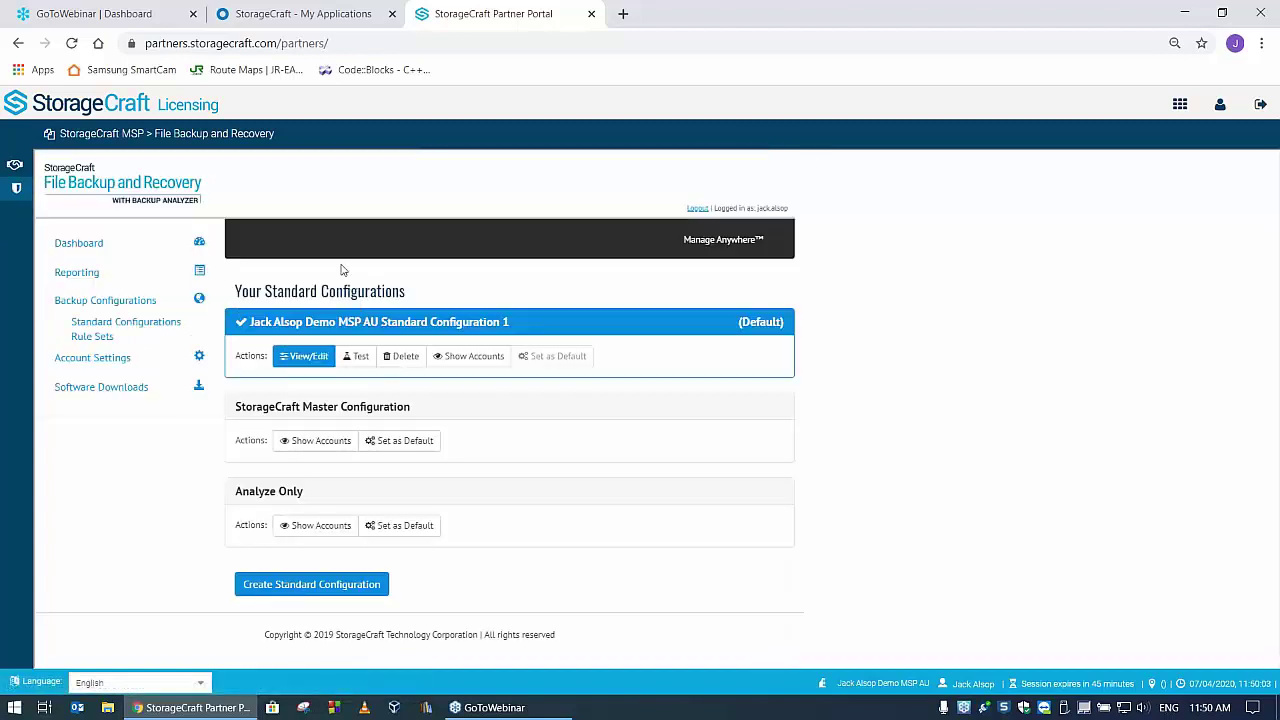
pyautogui.click(70, 246)
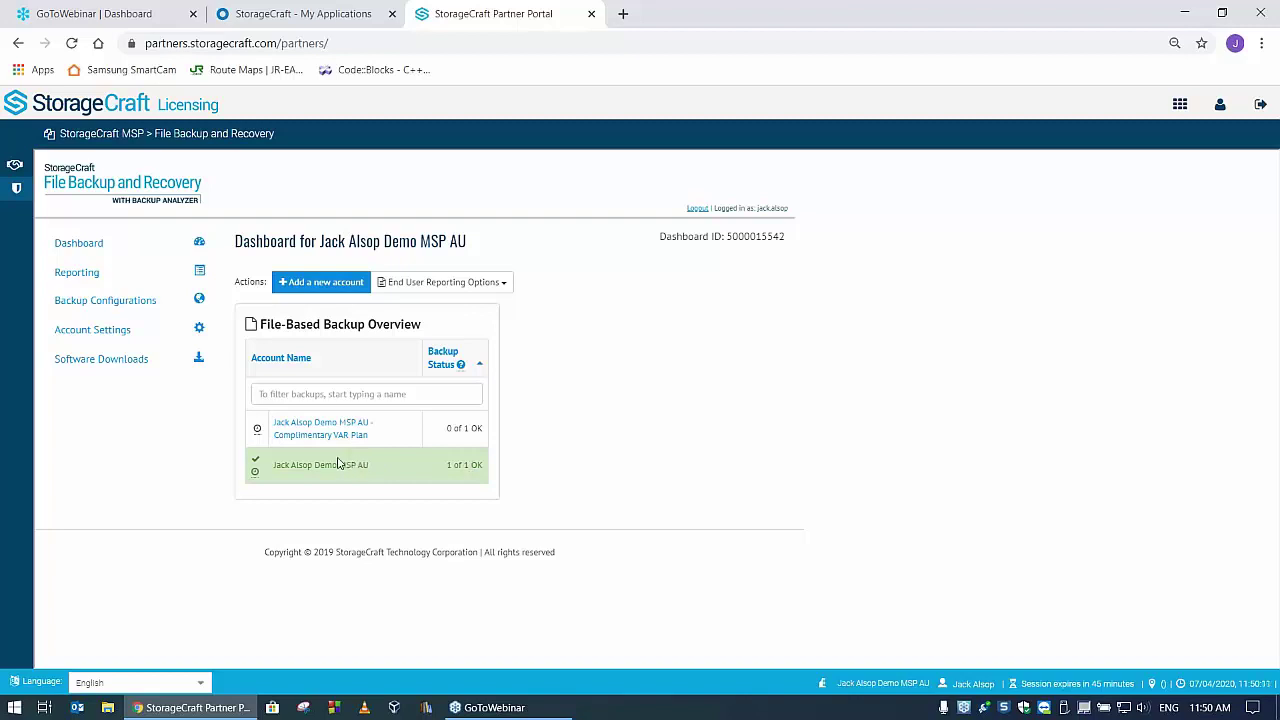
# - Download the fbrsetup client installer and open the backup account's overview page
pyautogui.click(101, 359)
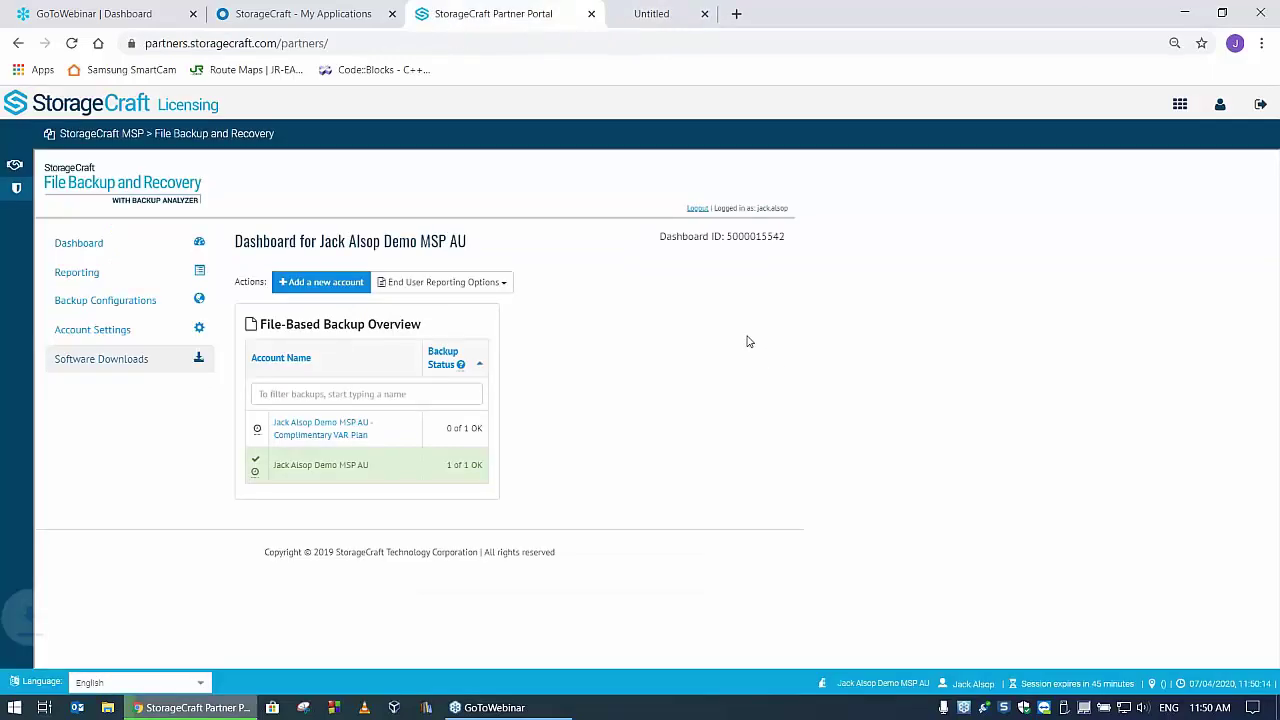
pyautogui.click(355, 470)
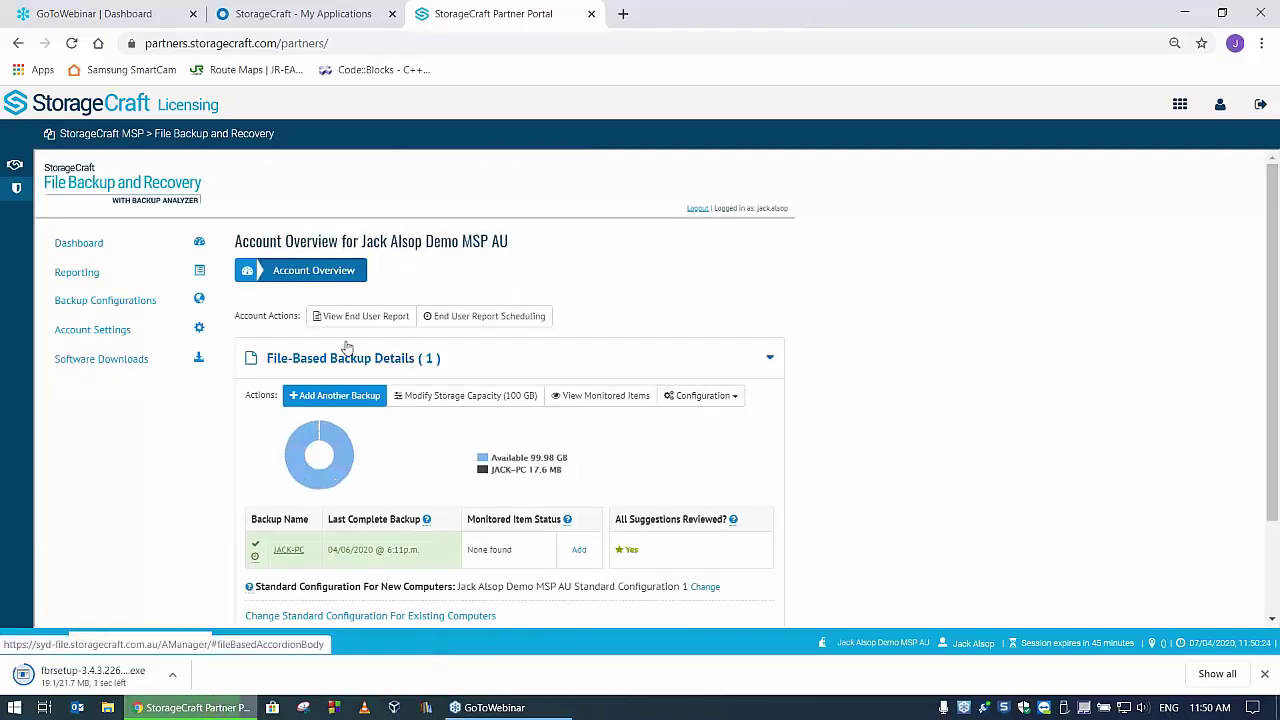
pyautogui.scroll(-2, 400, 360)
pyautogui.scroll(2, 90, 268)
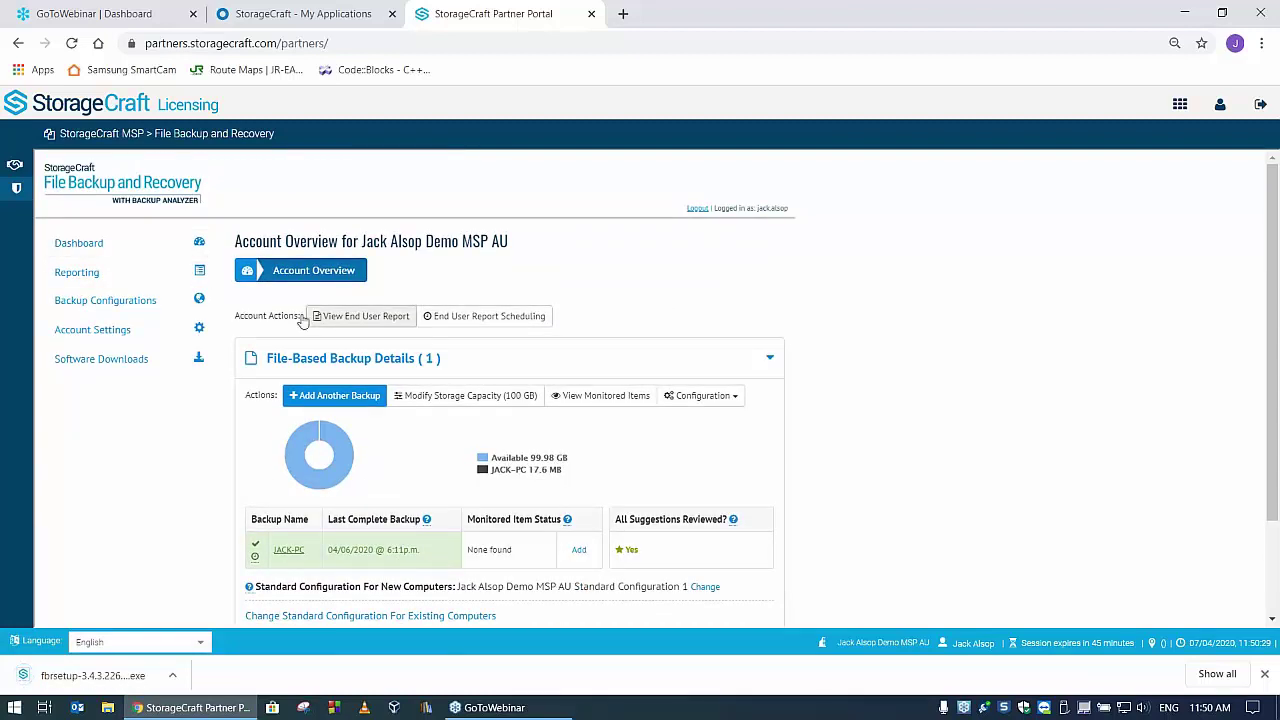
# - Download the fbrsetup-3.4.3.226 installer again from Software Downloads
pyautogui.click(198, 360)
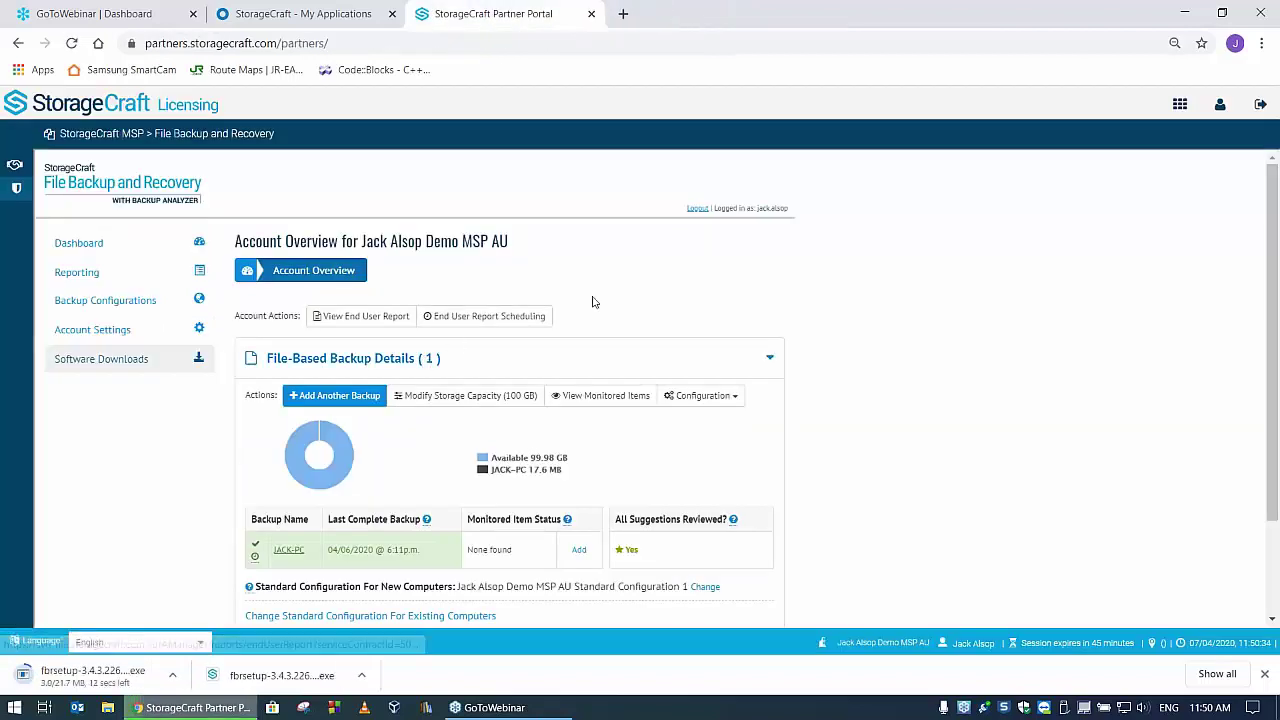
pyautogui.scroll(-2, 1012, 413)
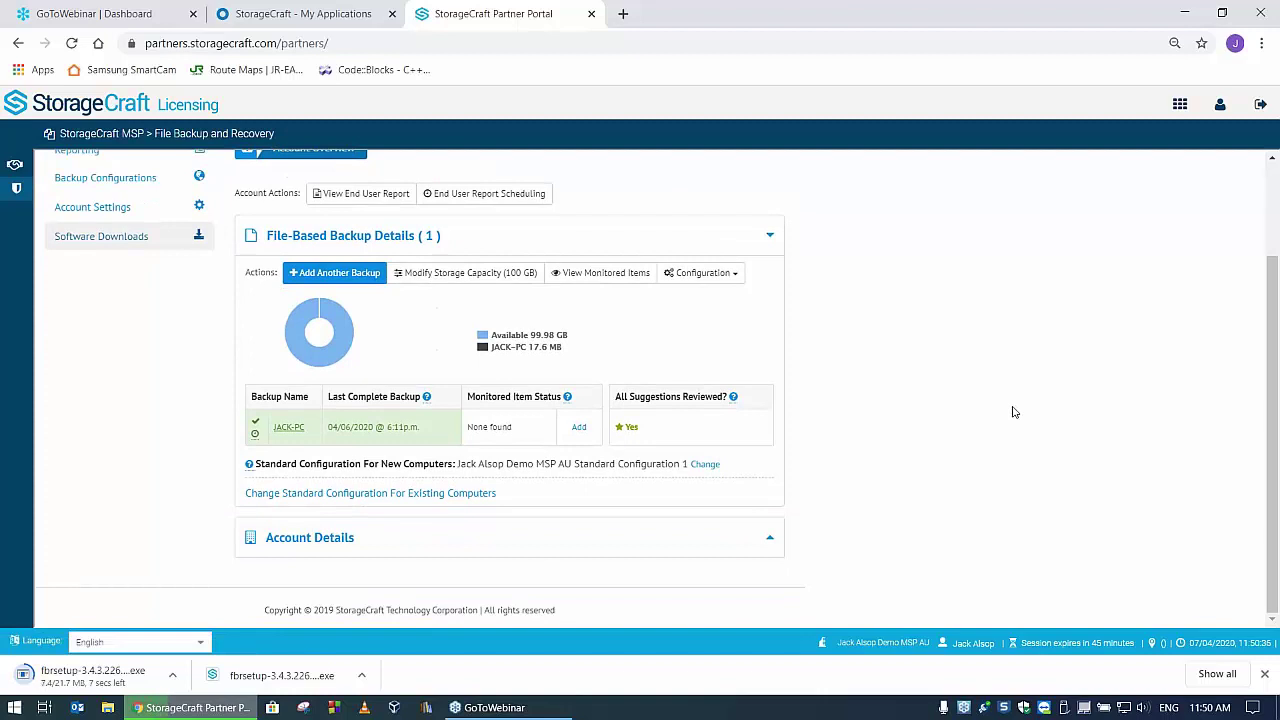
pyautogui.scroll(2, 1011, 408)
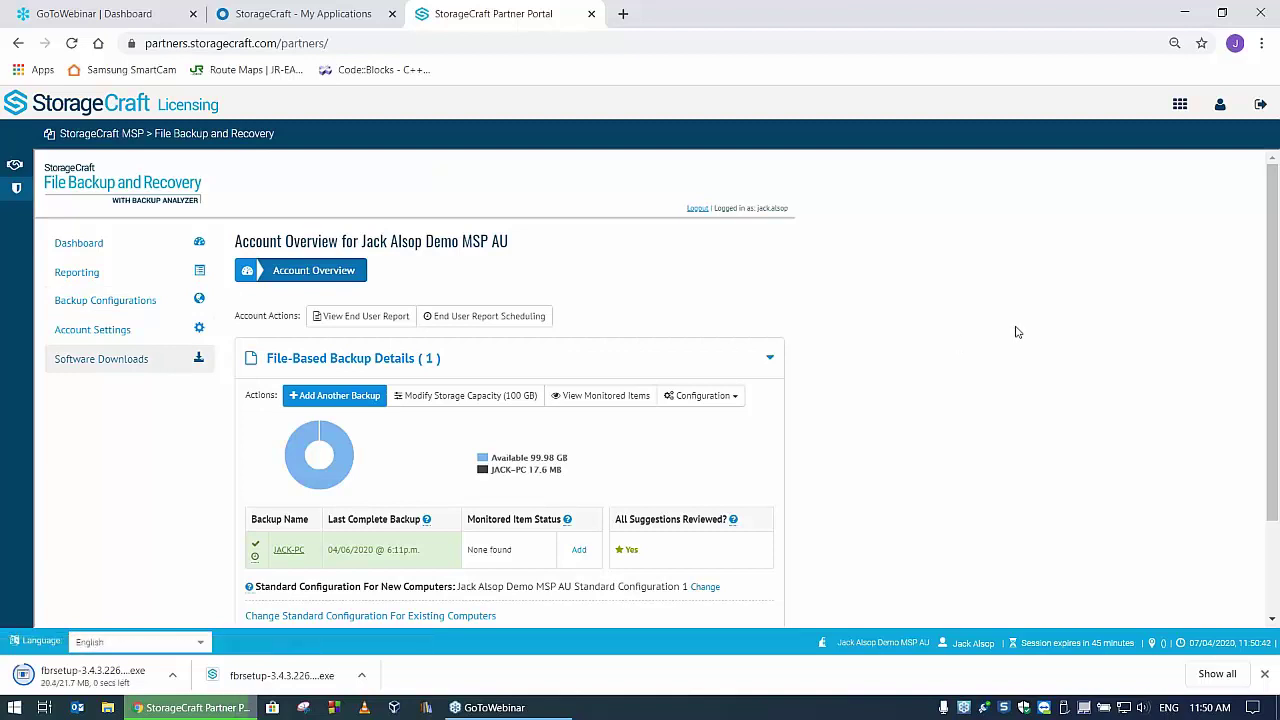
pyautogui.click(139, 362)
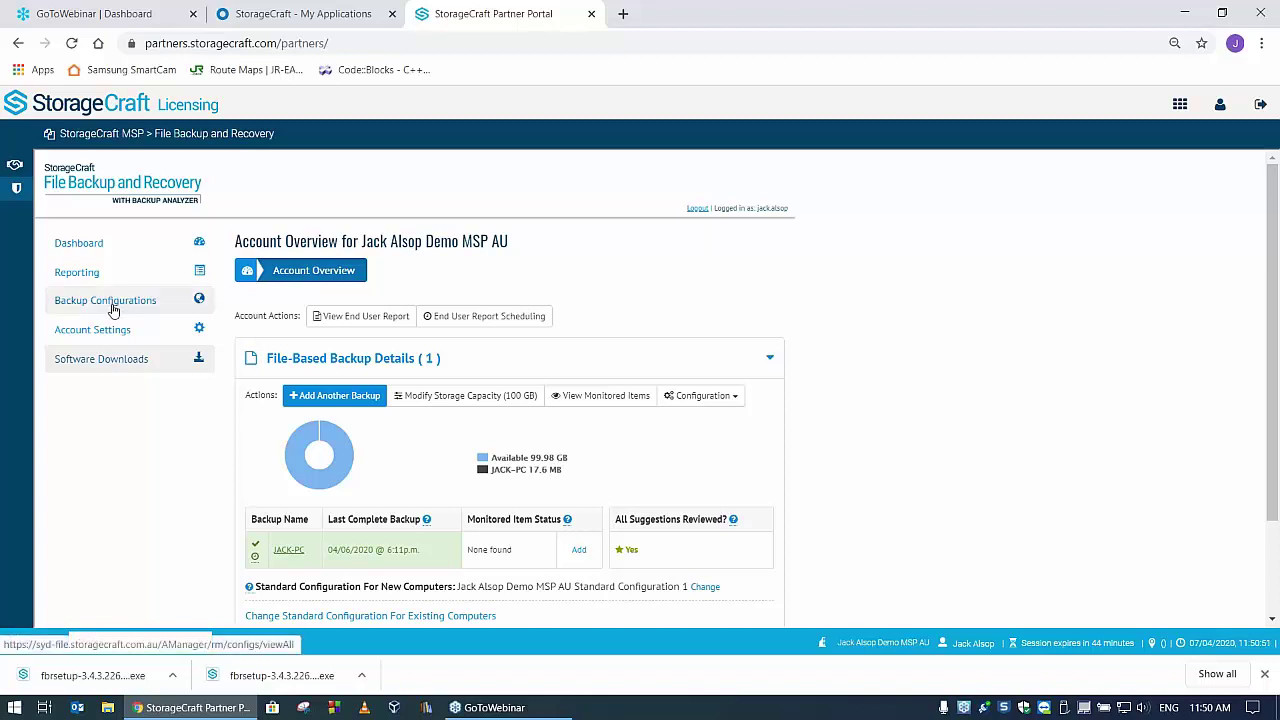
pyautogui.click(95, 245)
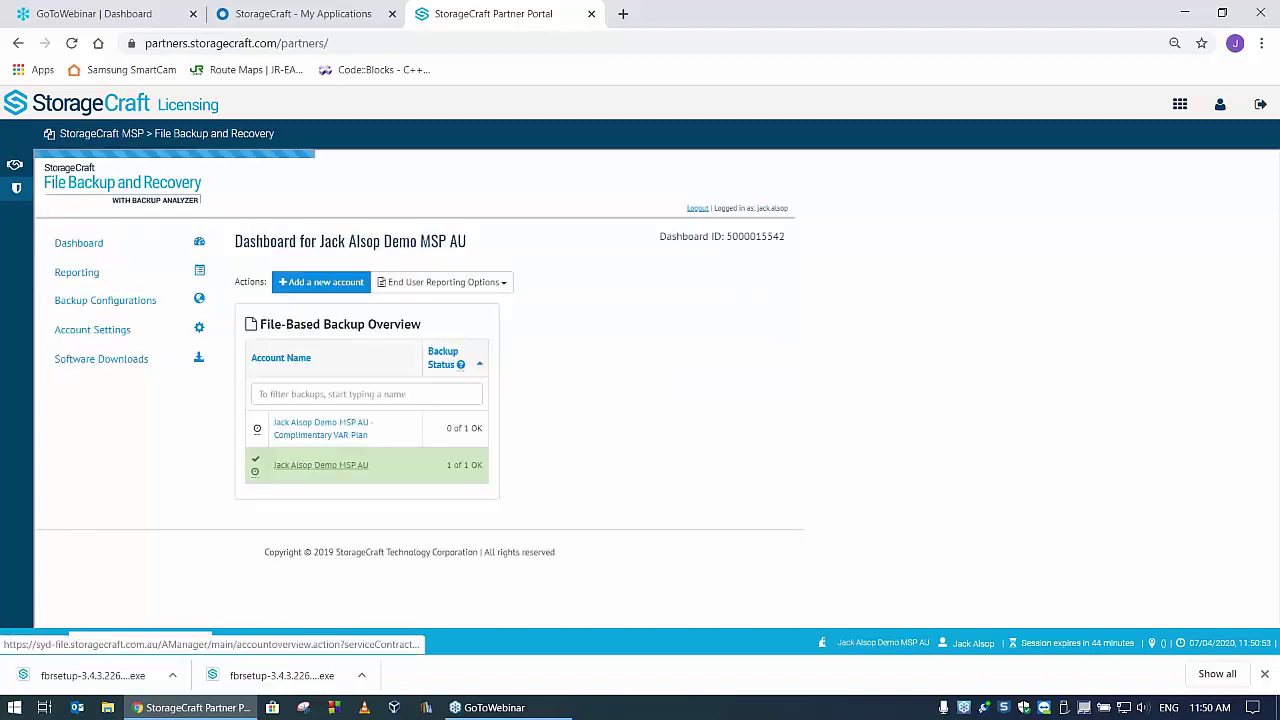
pyautogui.click(336, 464)
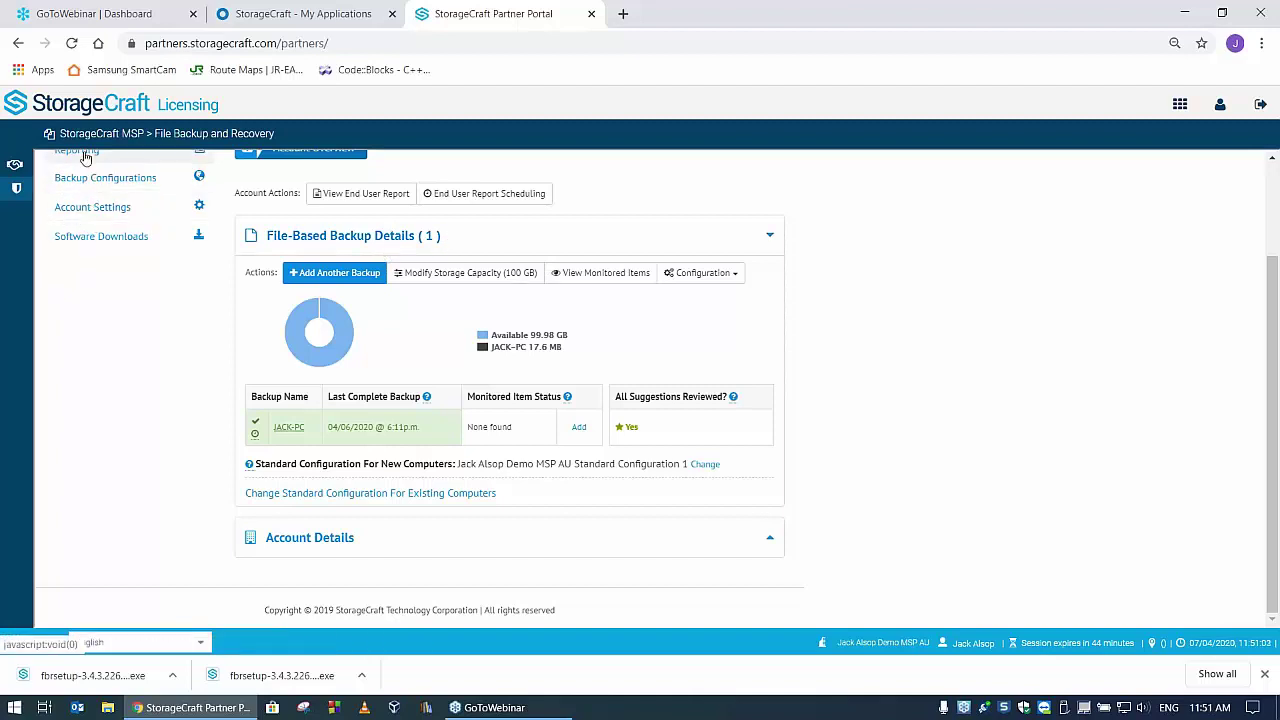
pyautogui.scroll(1, 158, 300)
pyautogui.scroll(2, 130, 290)
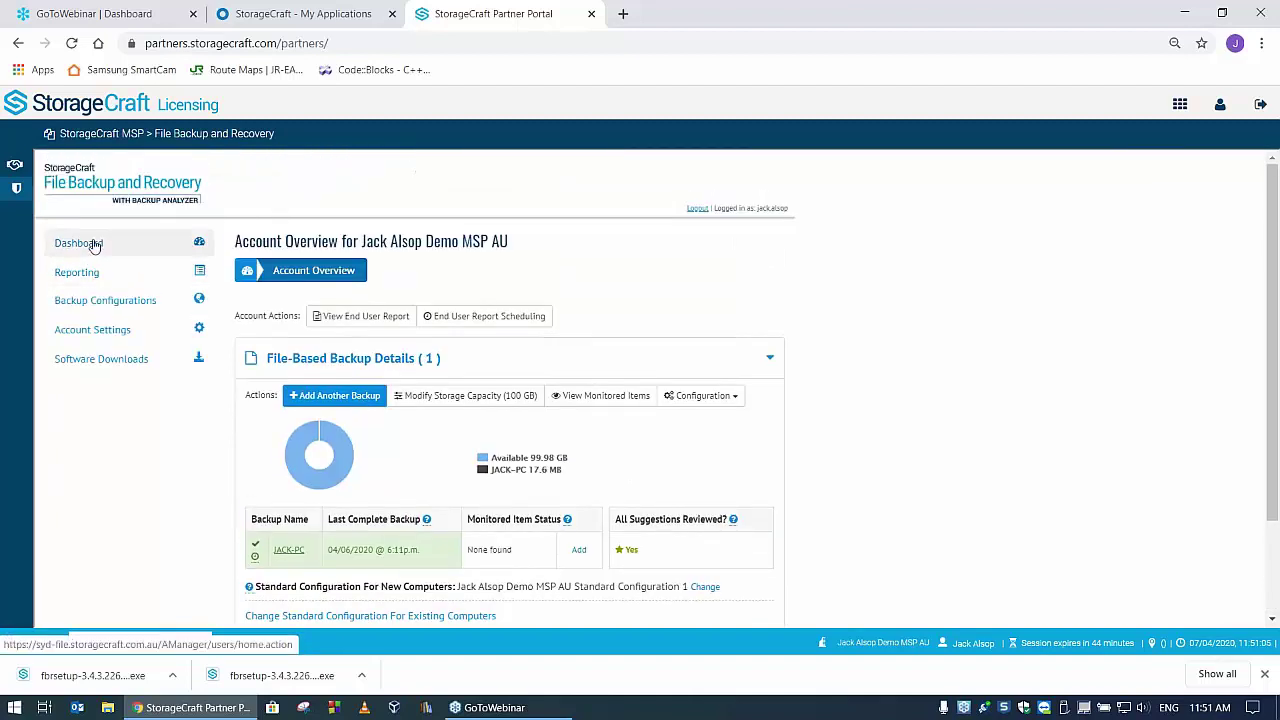
pyautogui.click(86, 243)
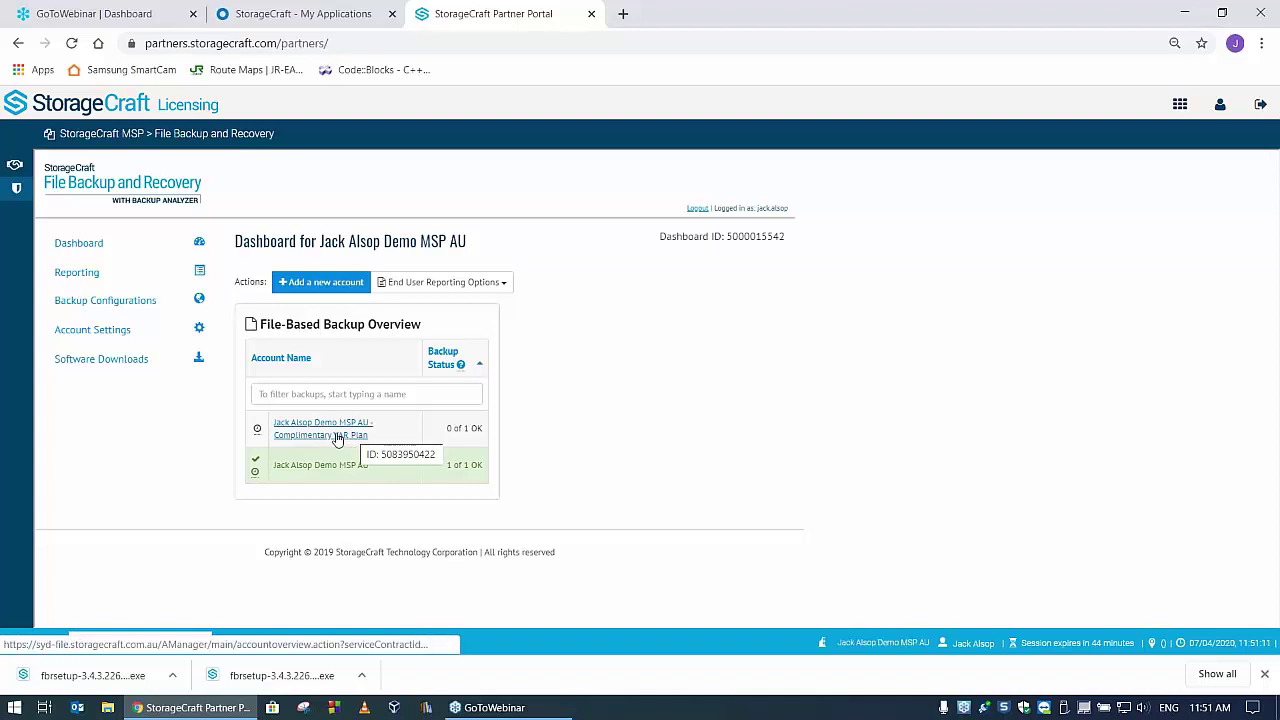
pyautogui.click(340, 436)
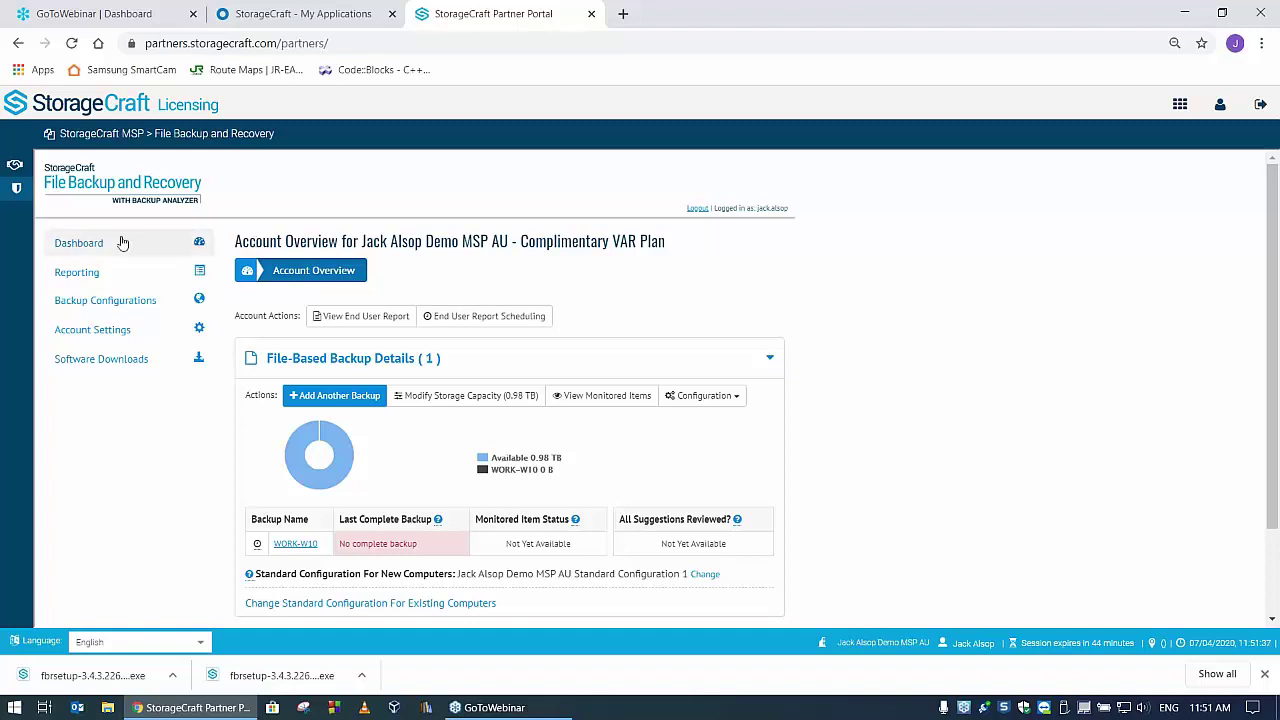
pyautogui.click(128, 272)
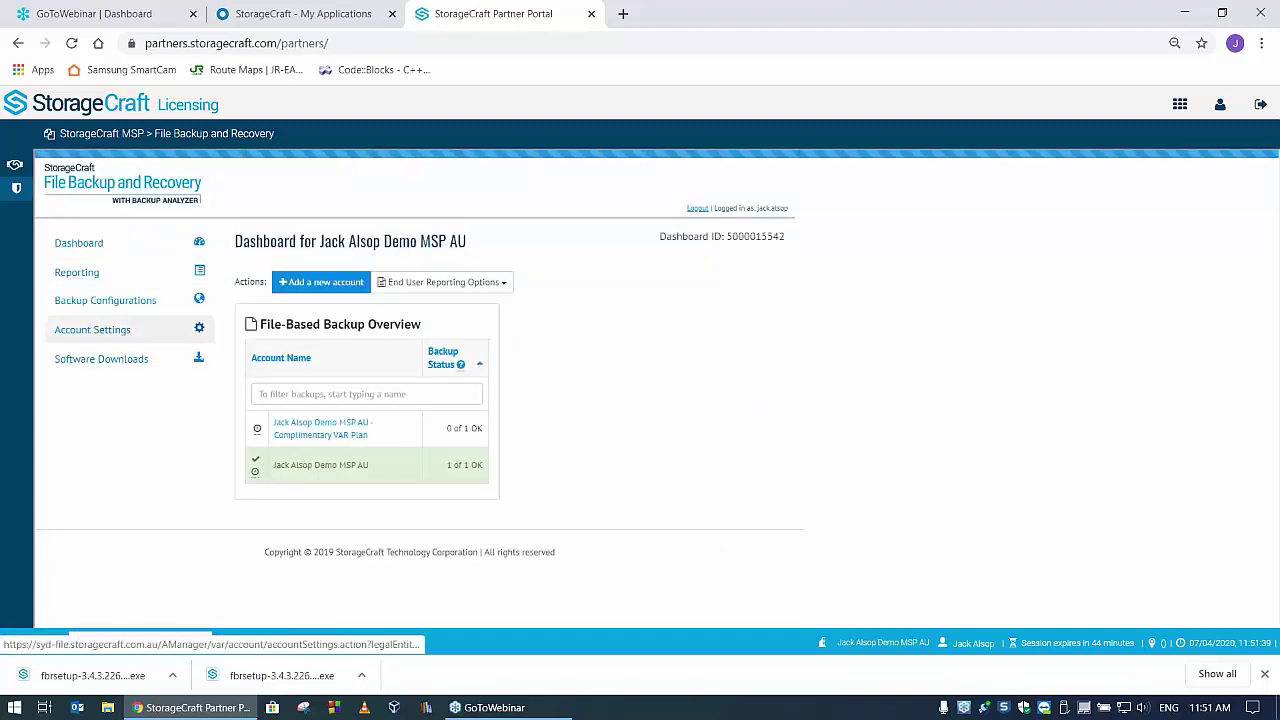
pyautogui.click(322, 467)
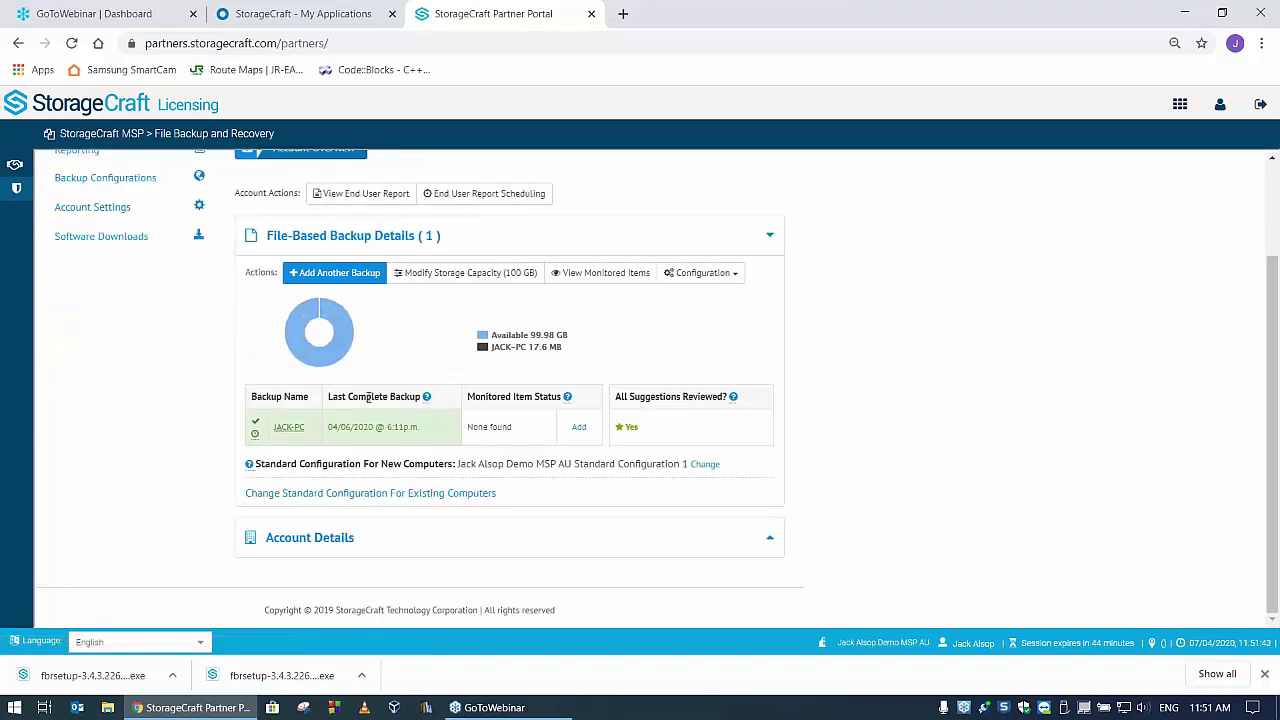
pyautogui.moveTo(287, 434)
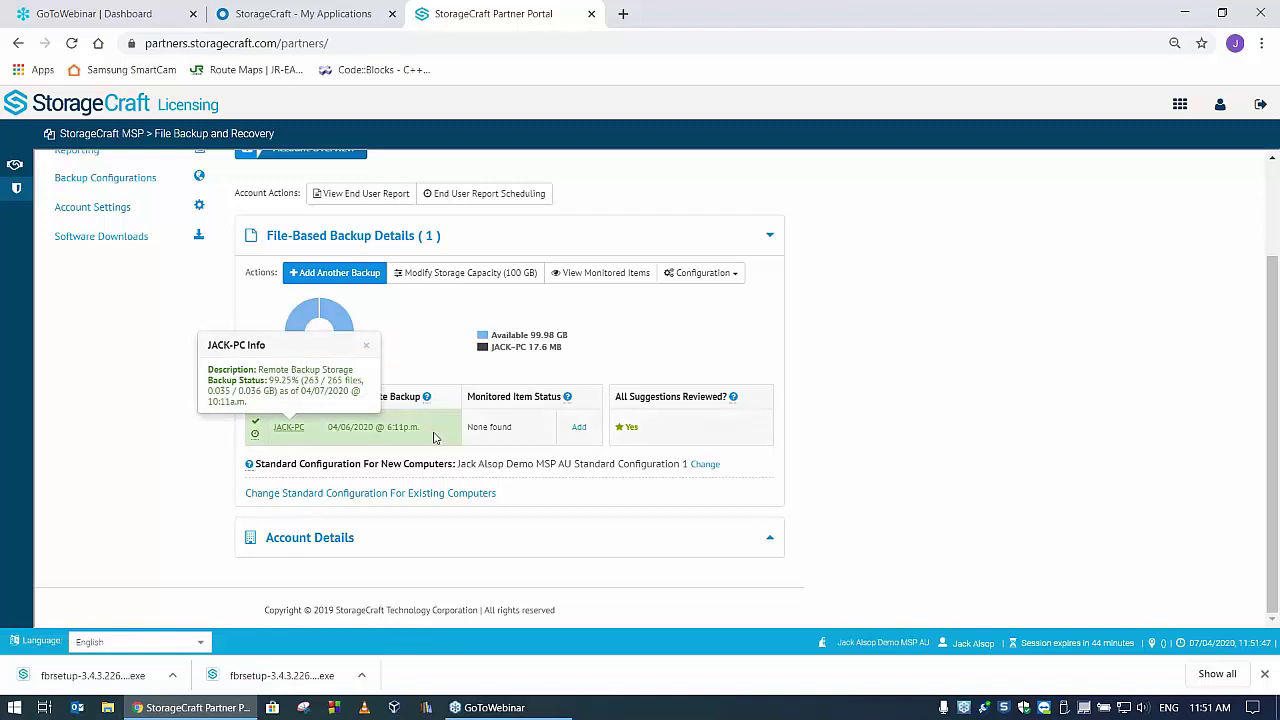
pyautogui.click(289, 428)
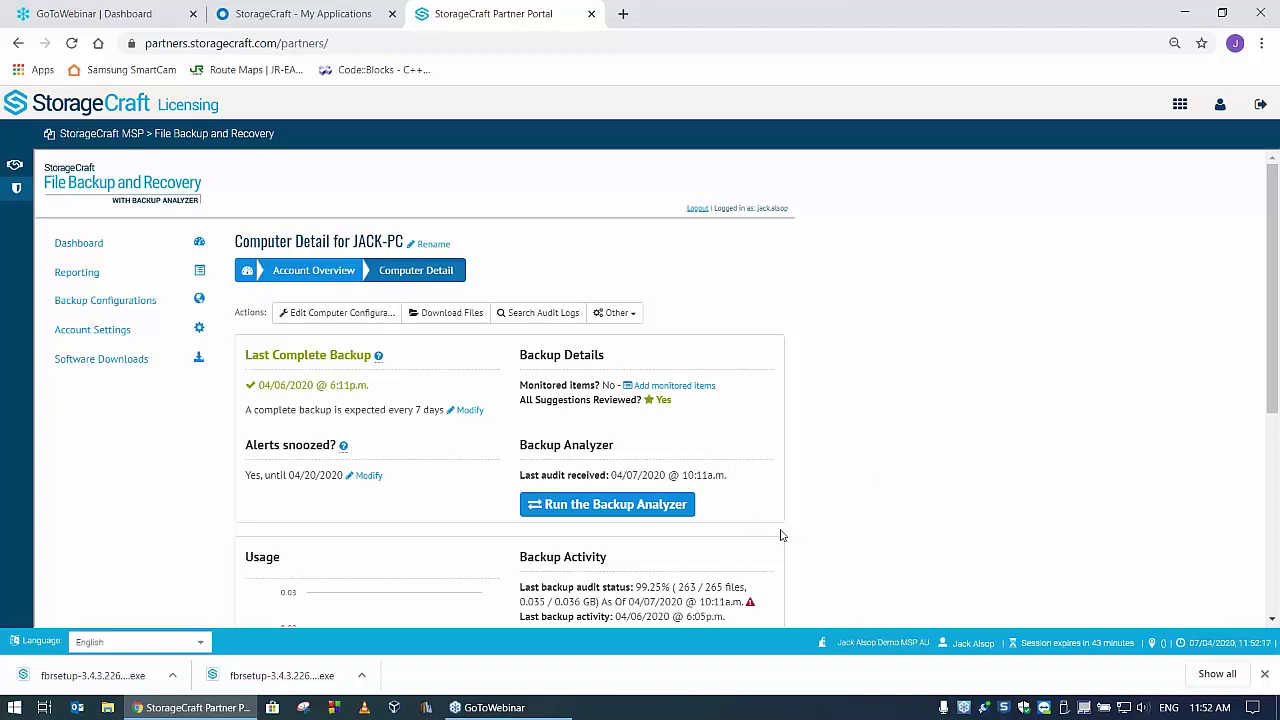
# - Review JACK-PC's Computer Detail page and launch its Backup Analyzer
pyautogui.scroll(-1, 782, 536)
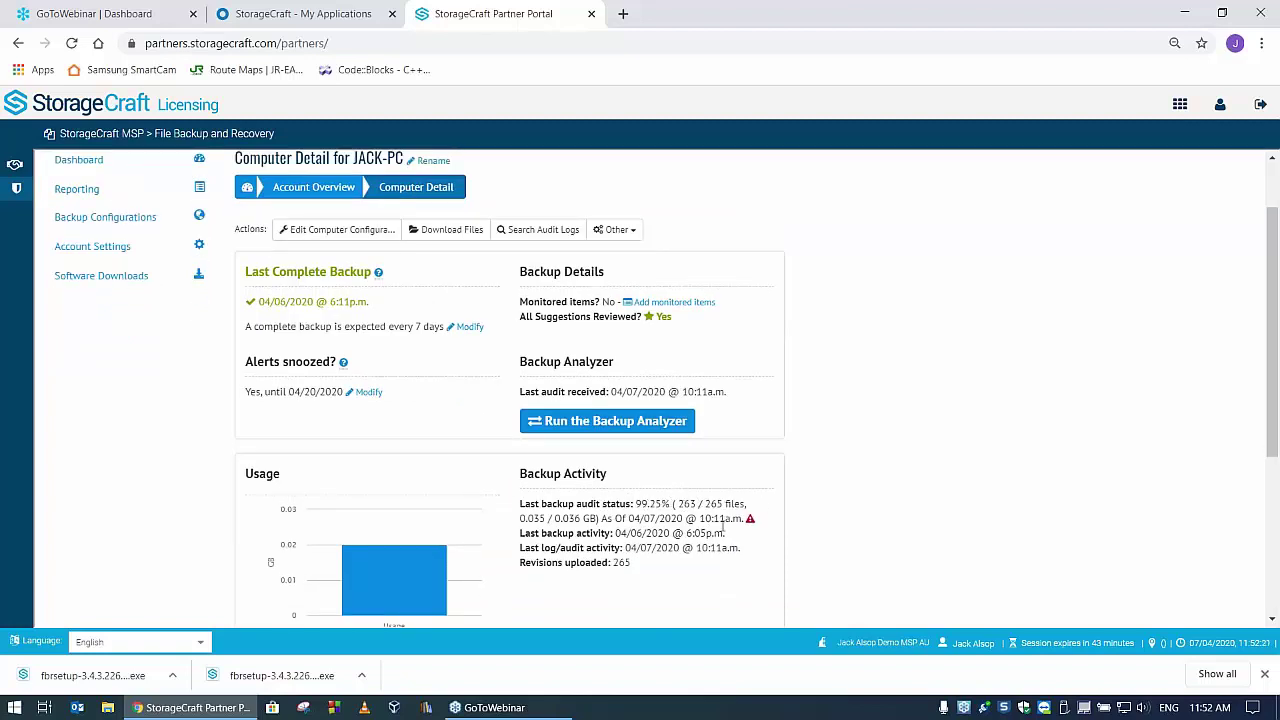
pyautogui.scroll(1, 991, 474)
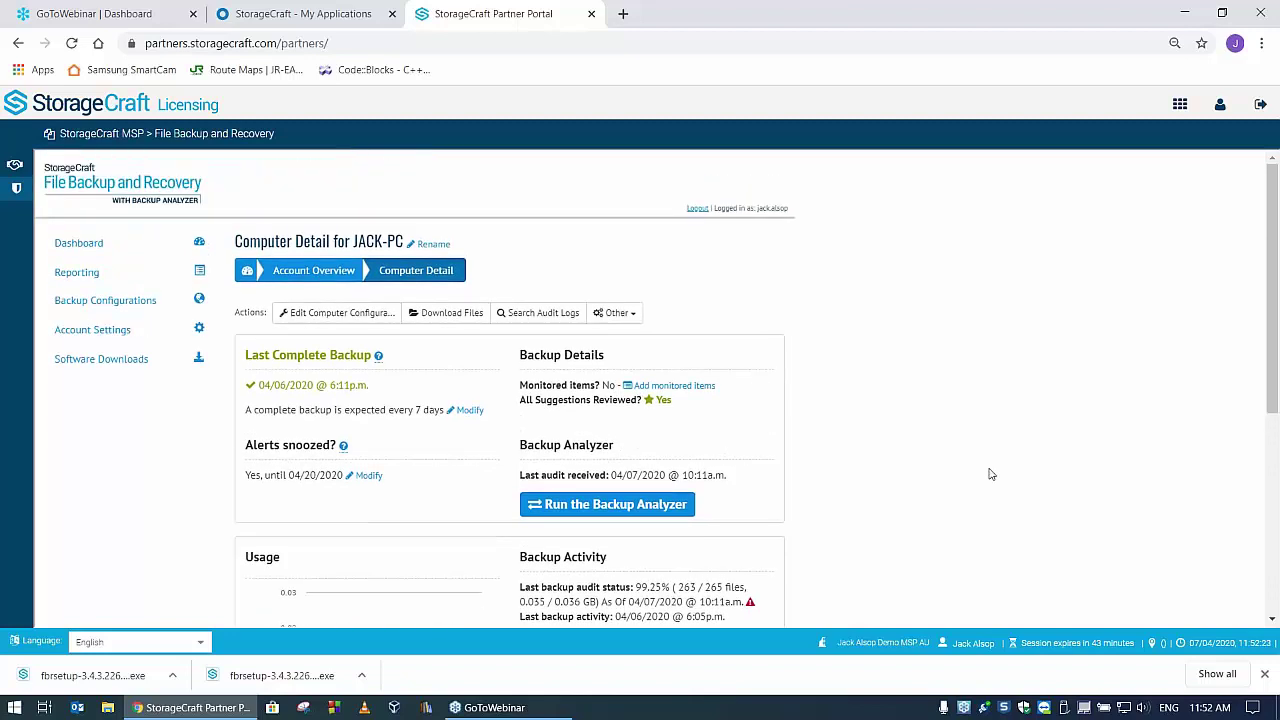
pyautogui.click(600, 506)
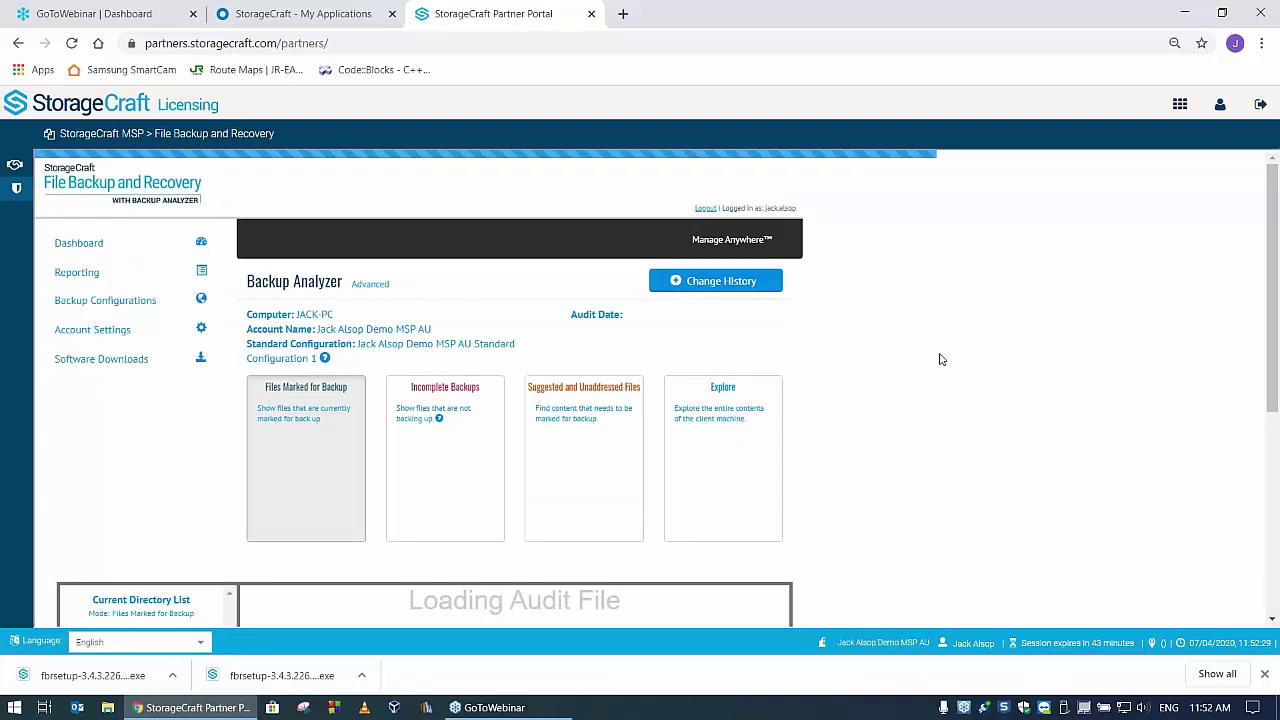
# - Once JACK-PC's audit loads, break drive c: (36M, 265 files) into its subfolders
pyautogui.scroll(-2, 937, 357)
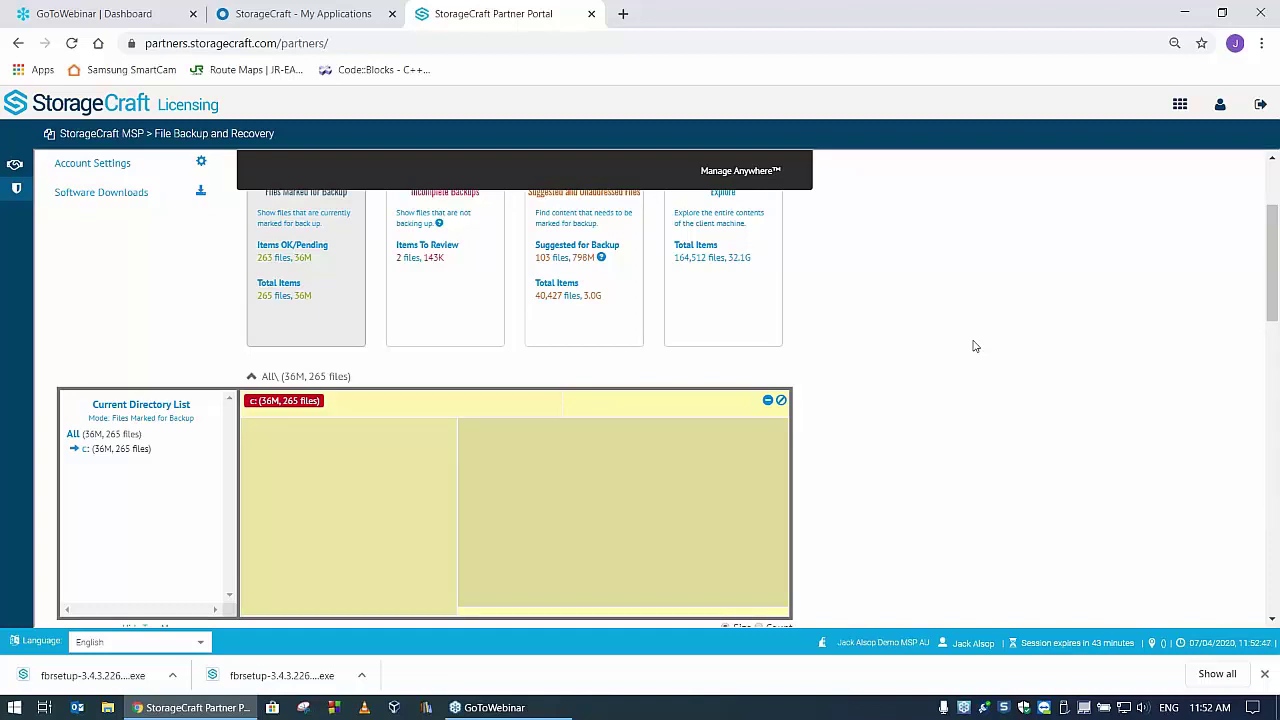
pyautogui.scroll(1, 1018, 292)
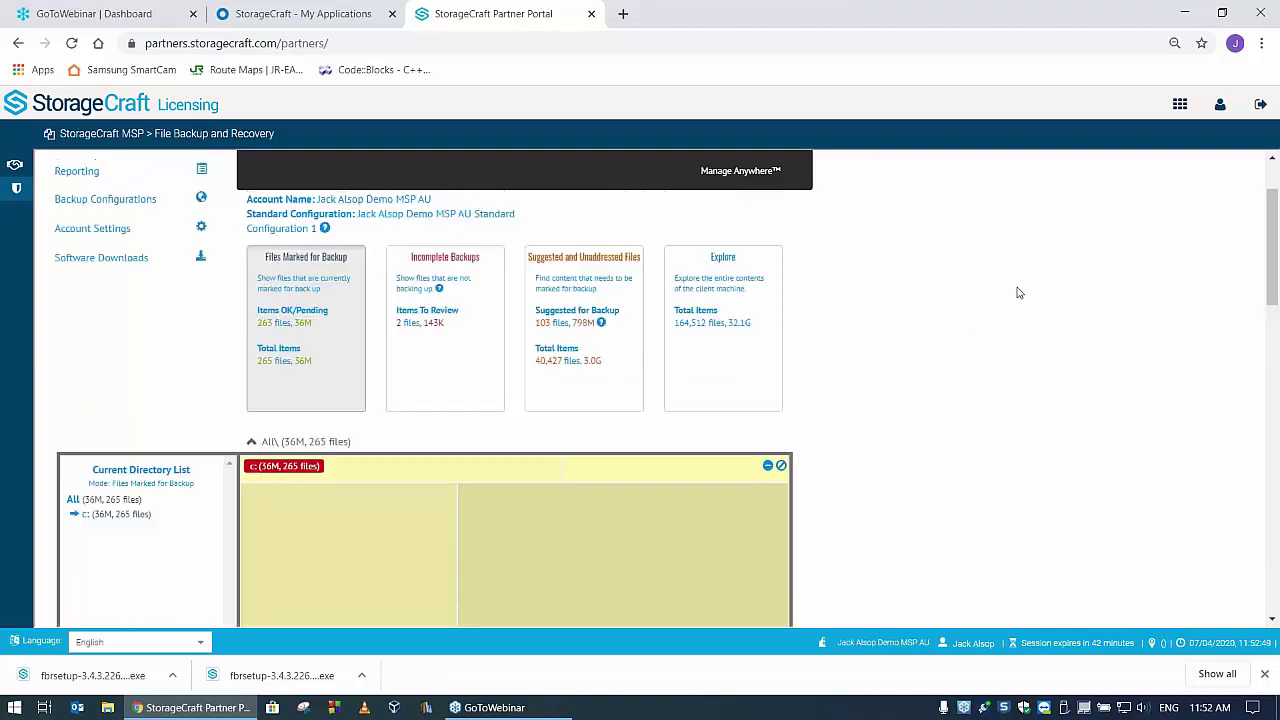
pyautogui.scroll(-1, 1018, 292)
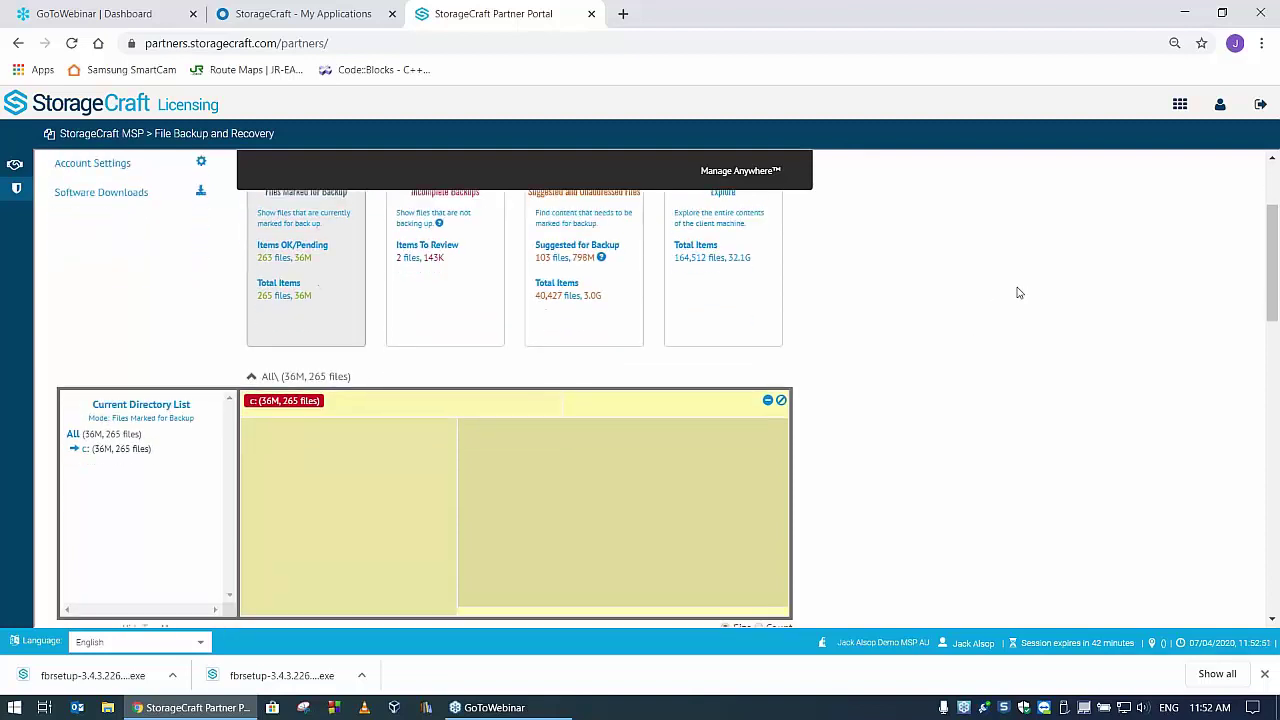
pyautogui.scroll(1, 1018, 292)
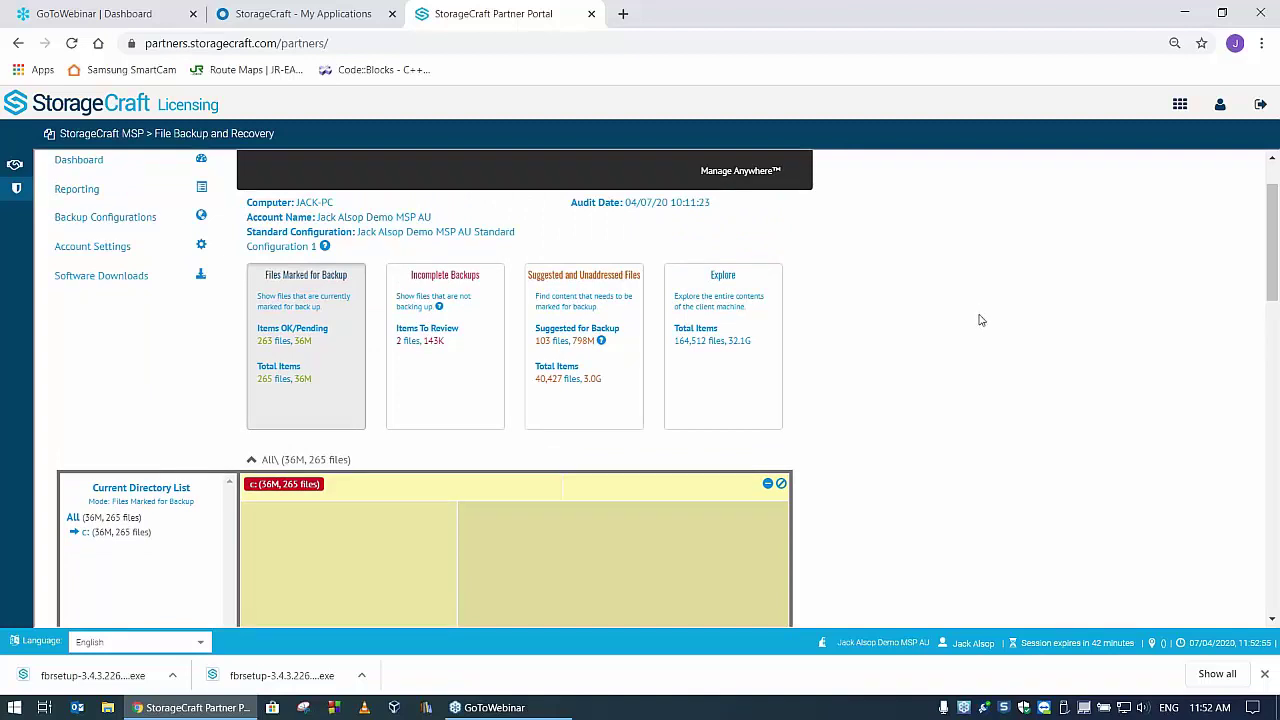
pyautogui.click(88, 532)
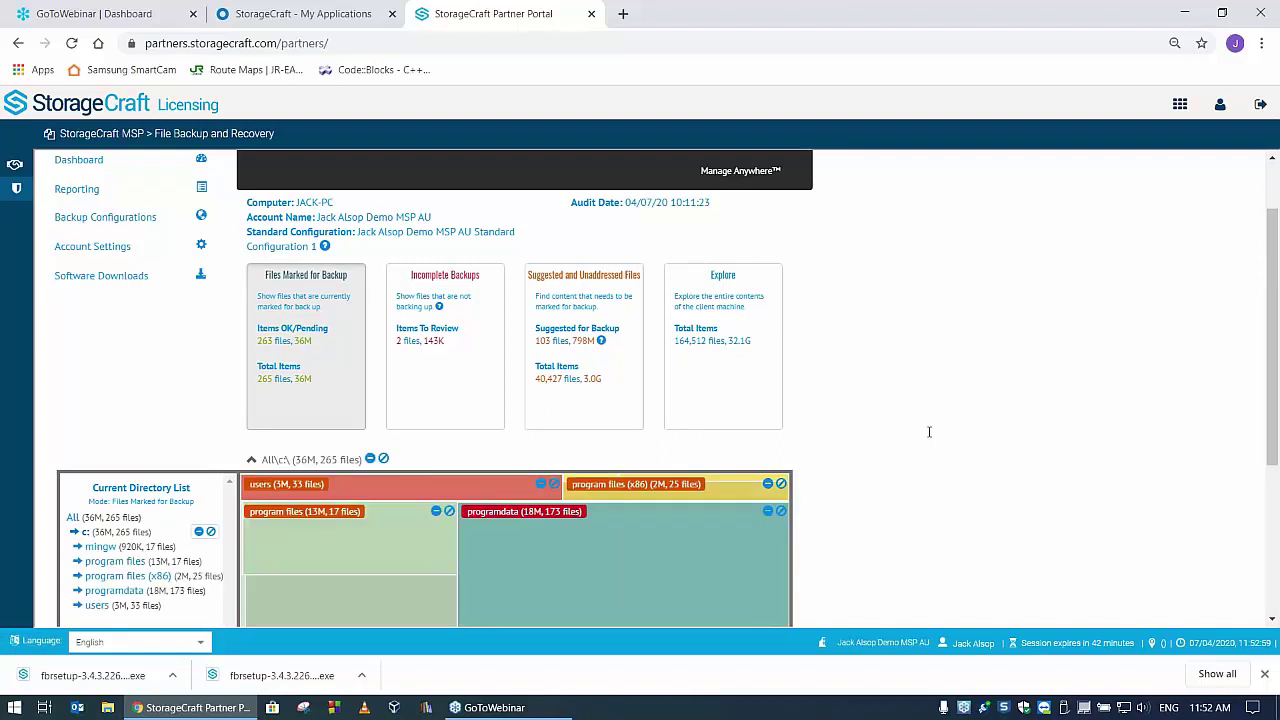
# - Drill through program files > storagecraft > spx > docs > eula > cs in the directory tree
pyautogui.scroll(-2, 930, 430)
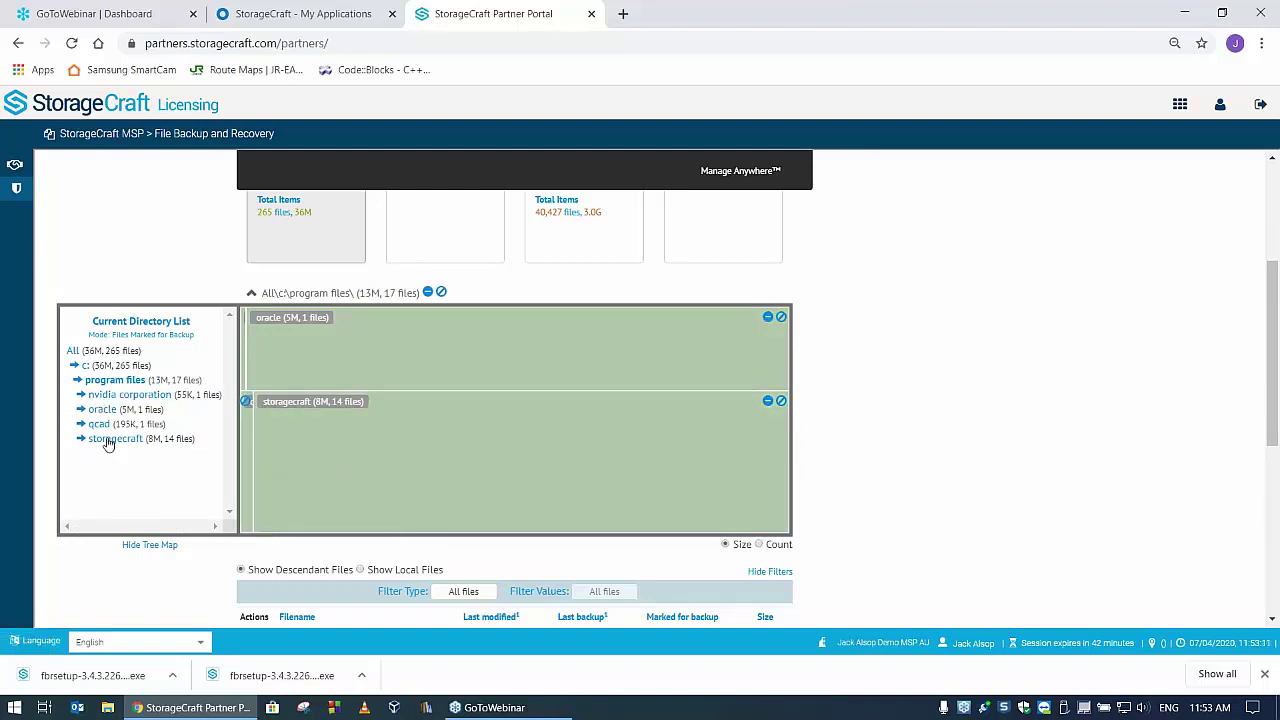
pyautogui.click(658, 408)
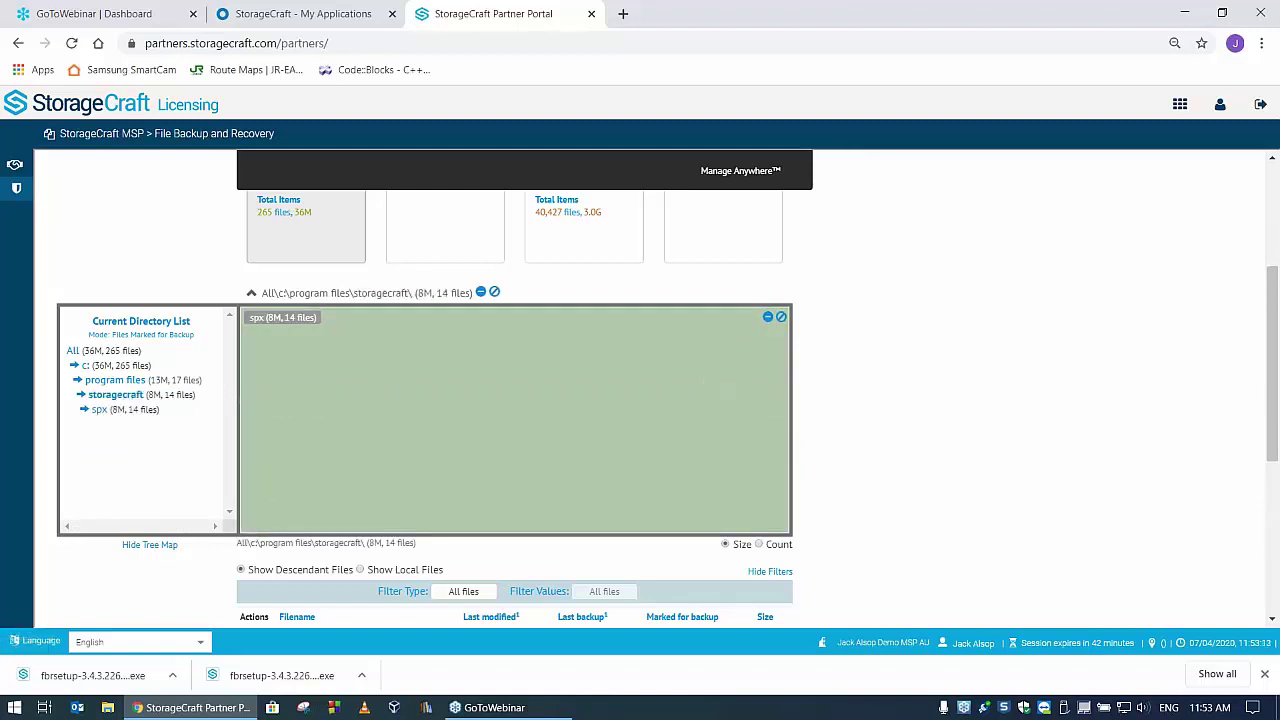
pyautogui.click(98, 411)
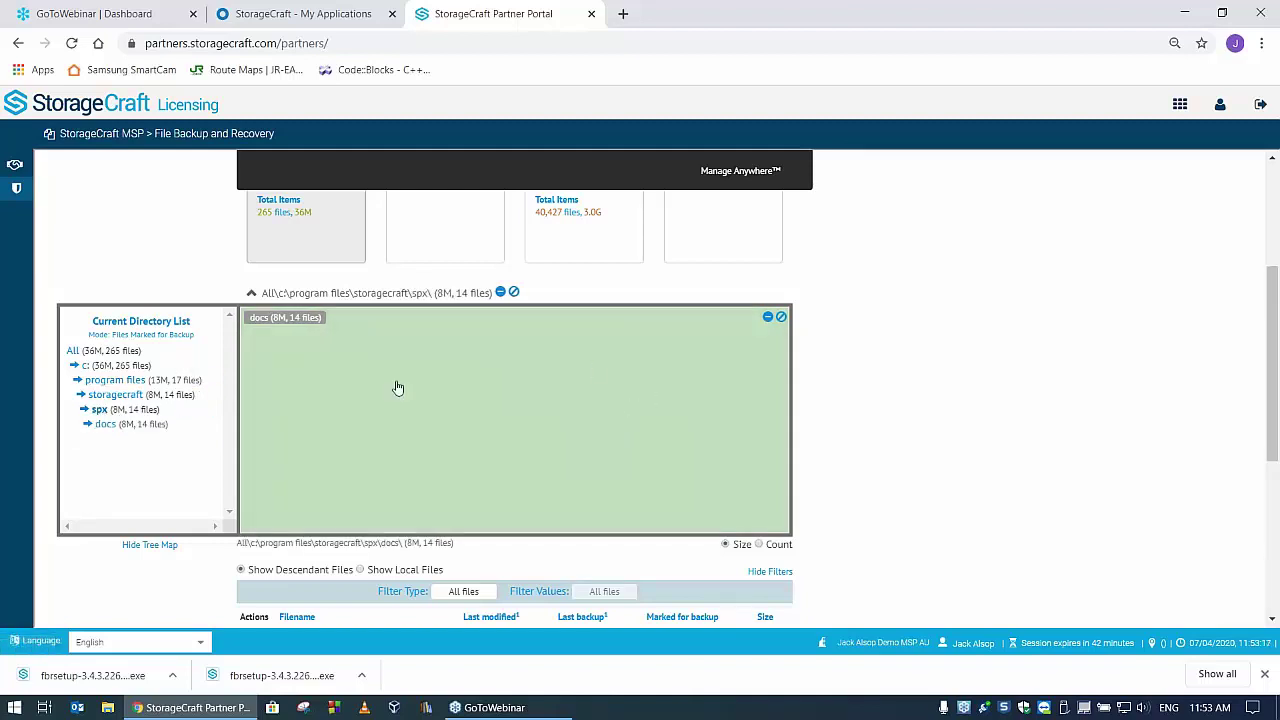
pyautogui.click(105, 424)
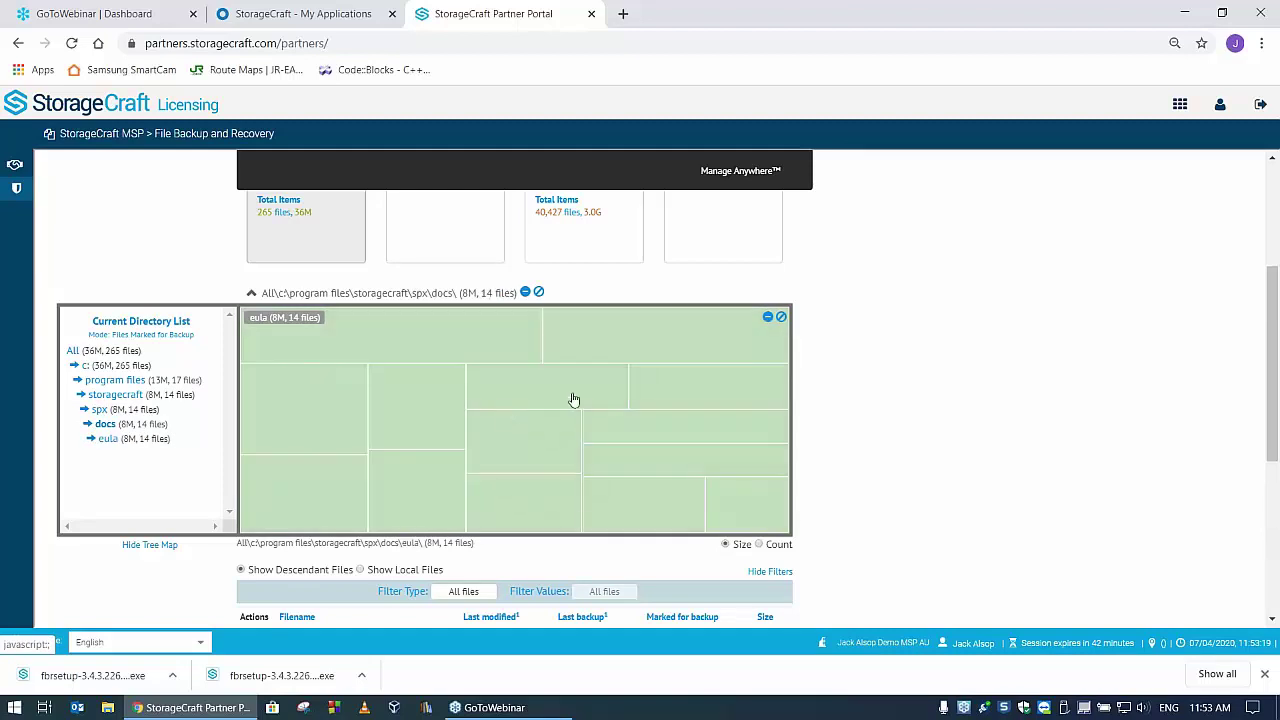
pyautogui.click(108, 438)
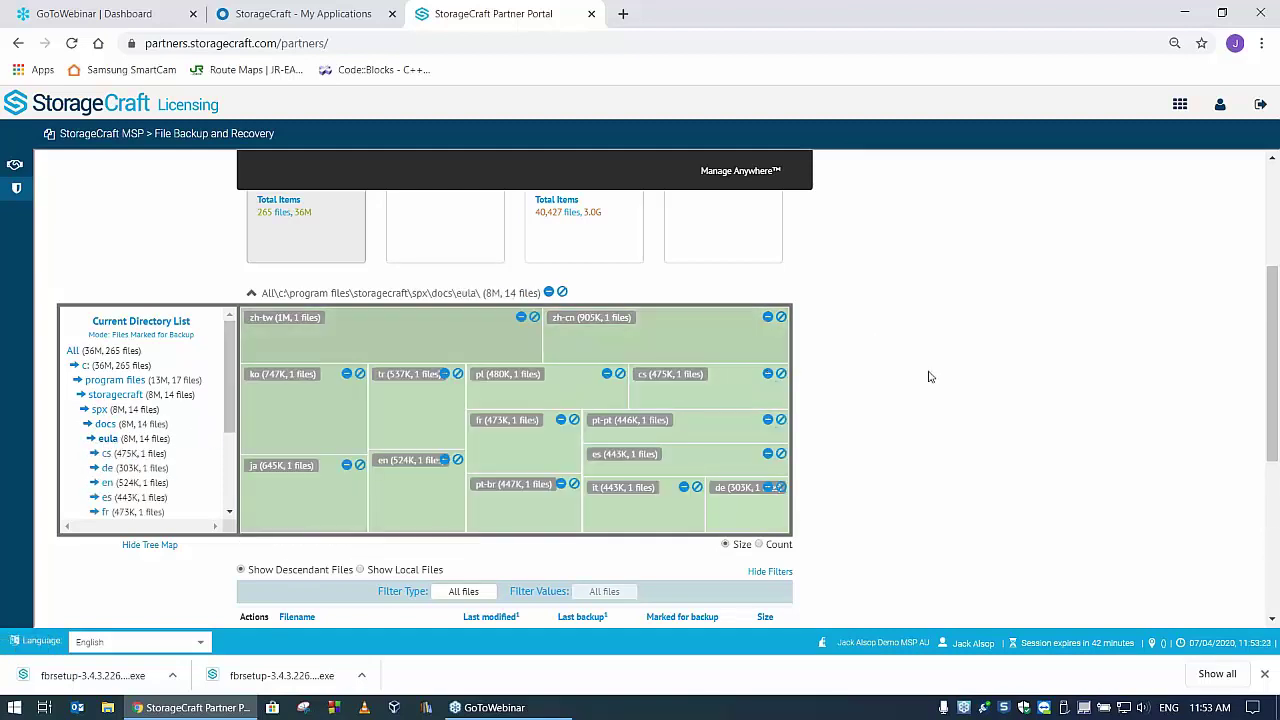
pyautogui.click(106, 455)
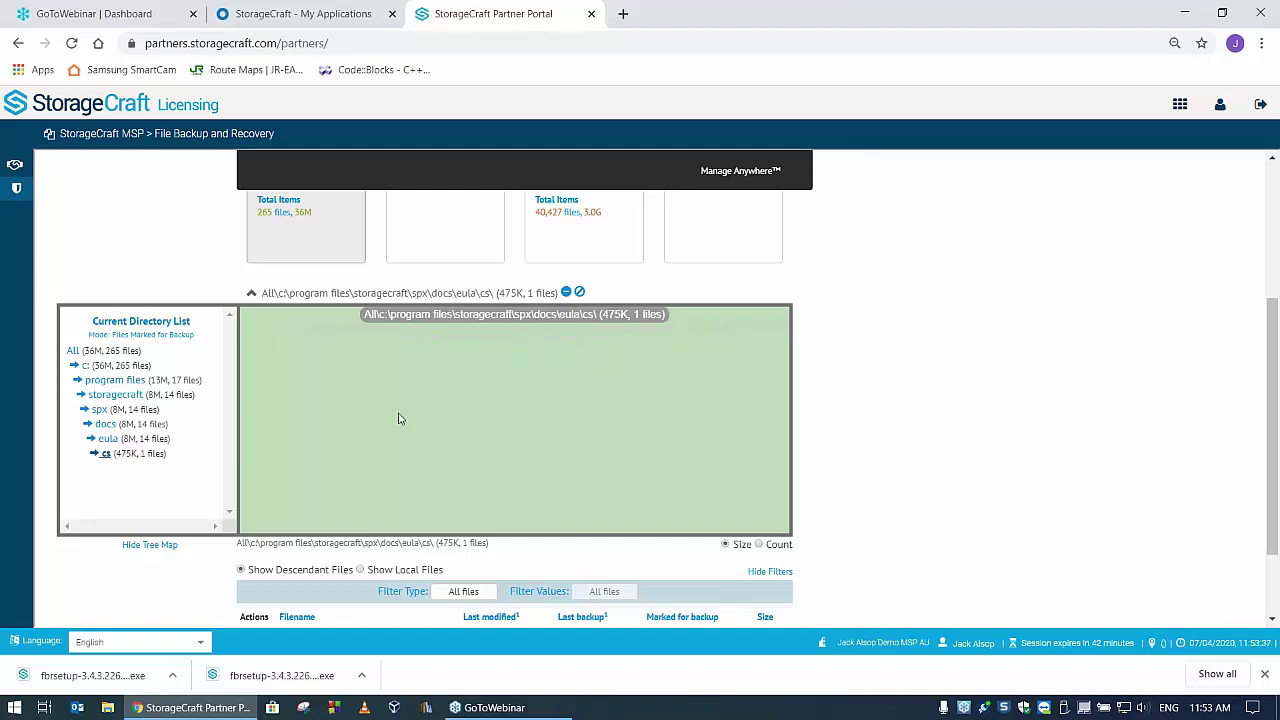
pyautogui.scroll(-1, 410, 416)
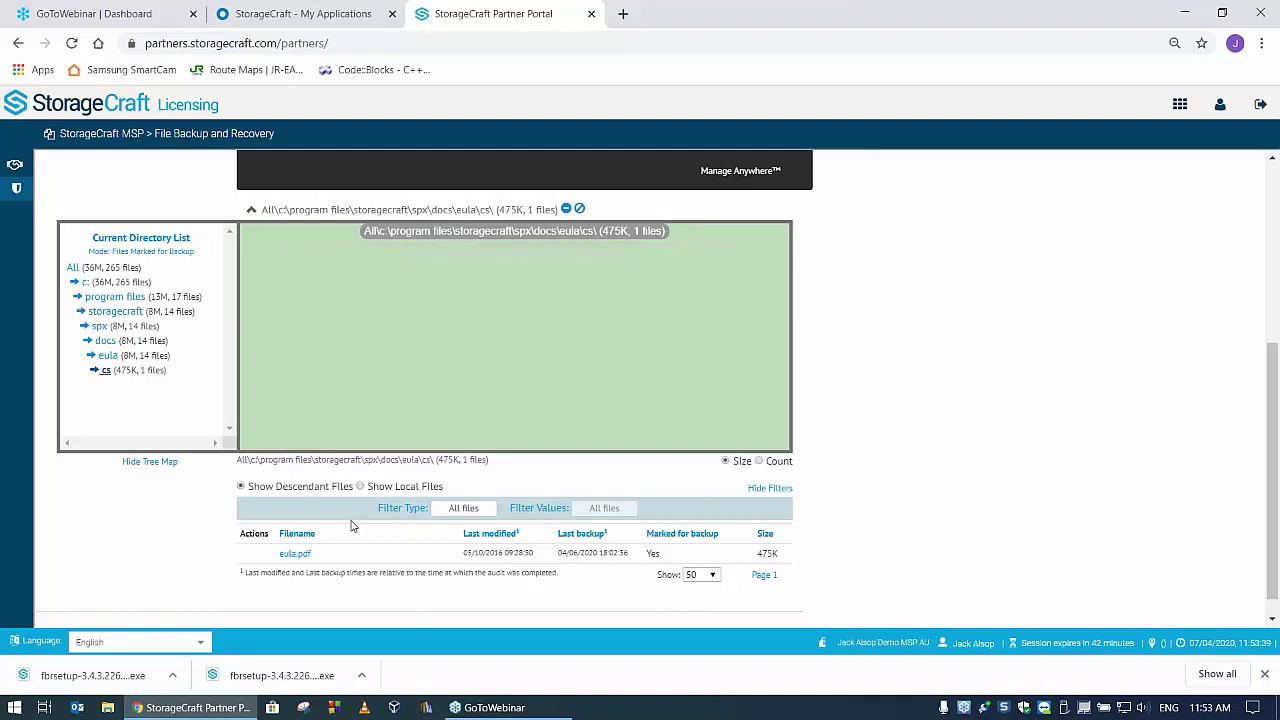
# - Back out to the docs folder and start an exclusion rule for it
pyautogui.moveTo(305, 556)
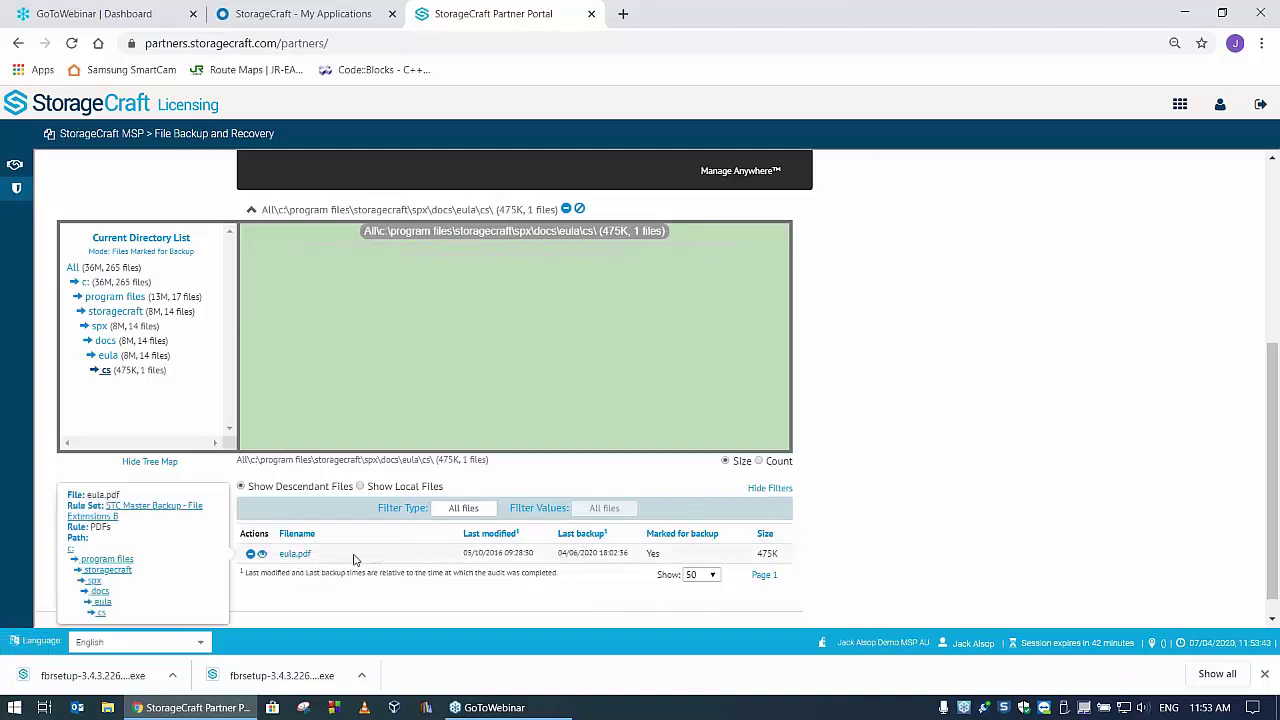
pyautogui.click(108, 358)
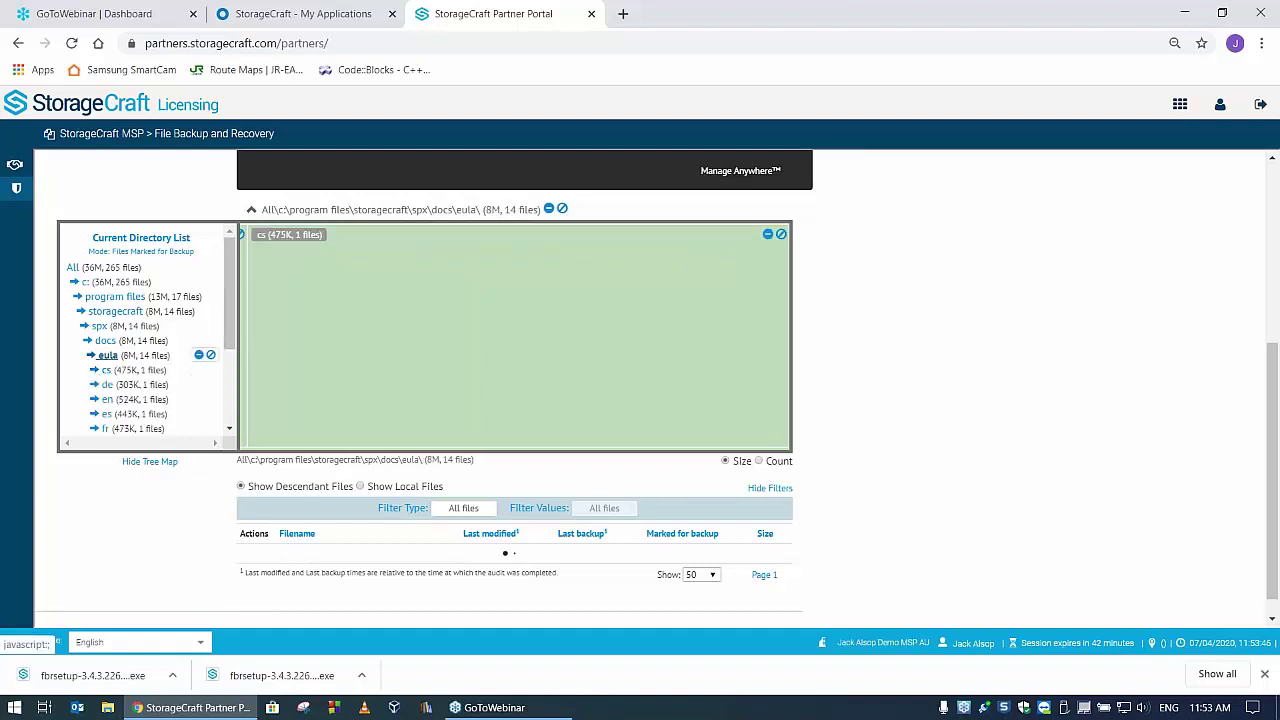
pyautogui.click(107, 400)
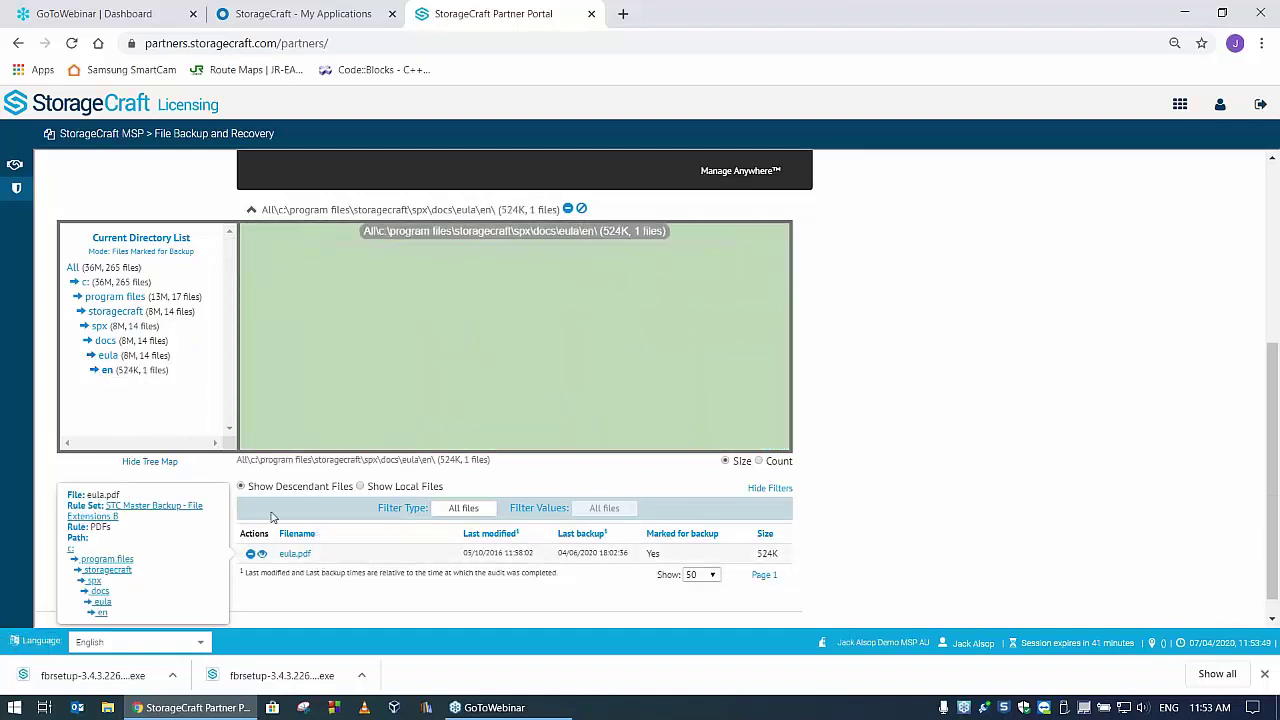
pyautogui.moveTo(90, 348)
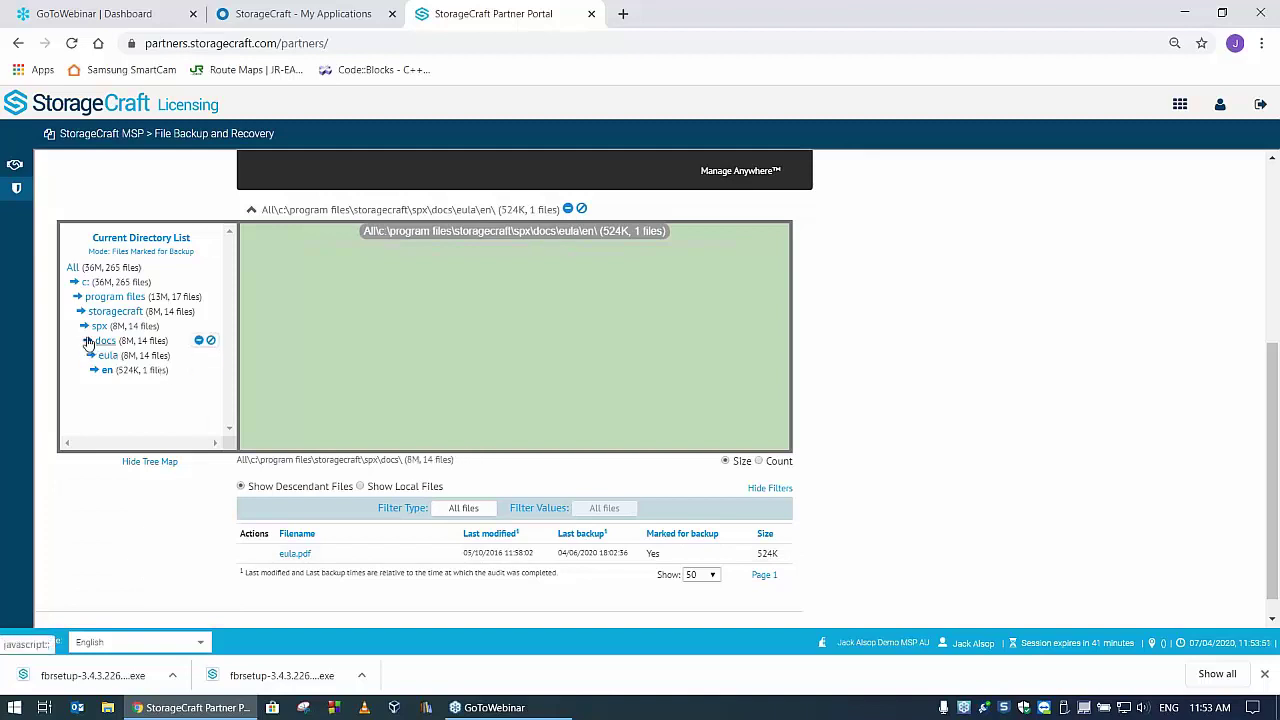
pyautogui.click(86, 344)
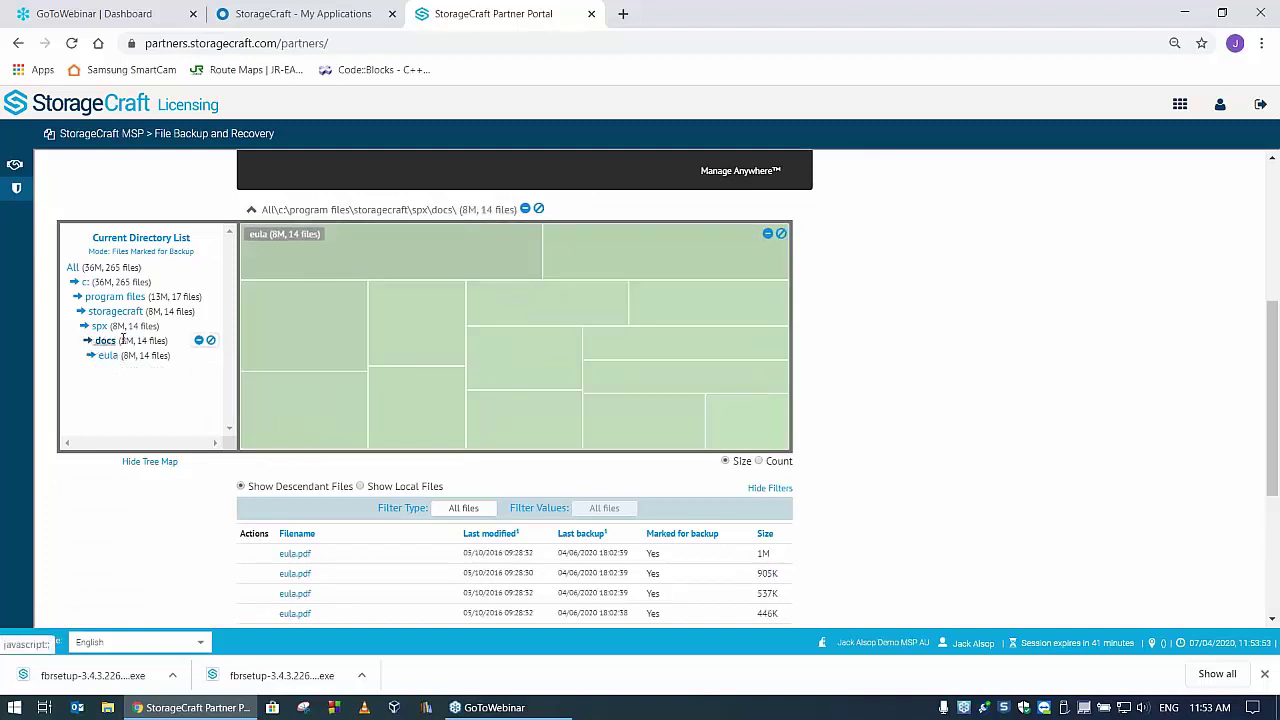
pyautogui.rightClick(111, 340)
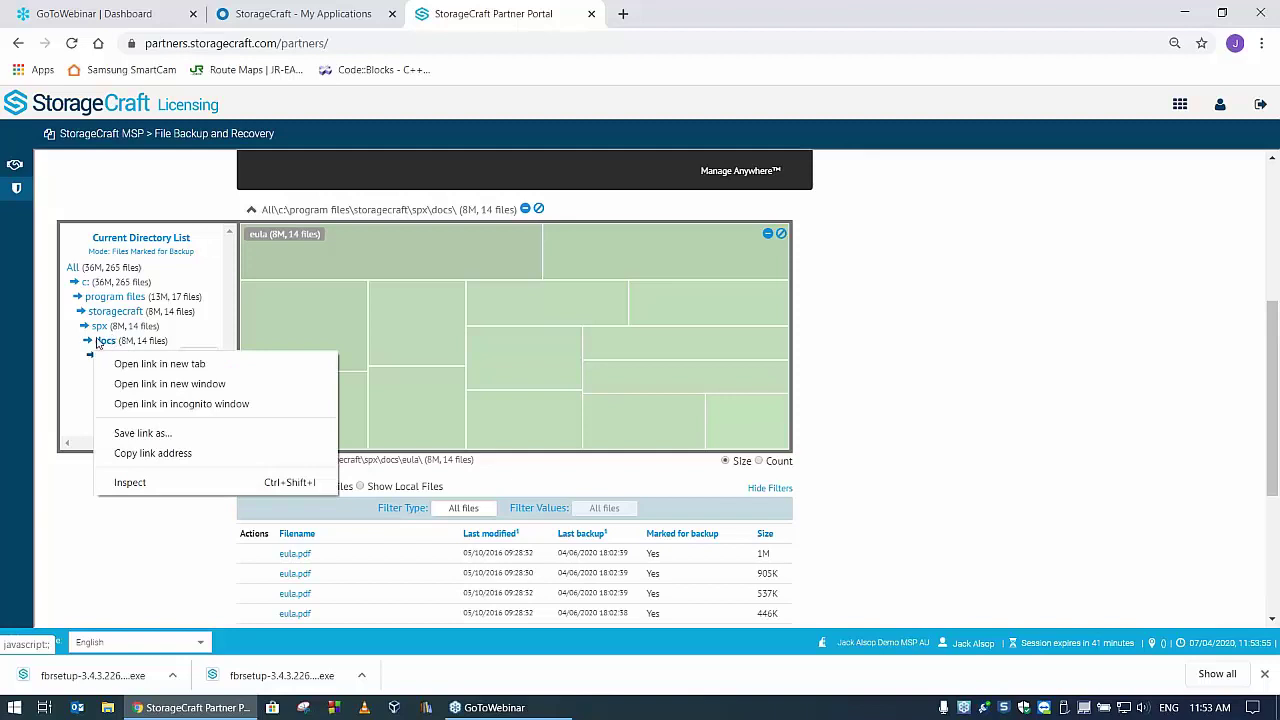
pyautogui.click(97, 343)
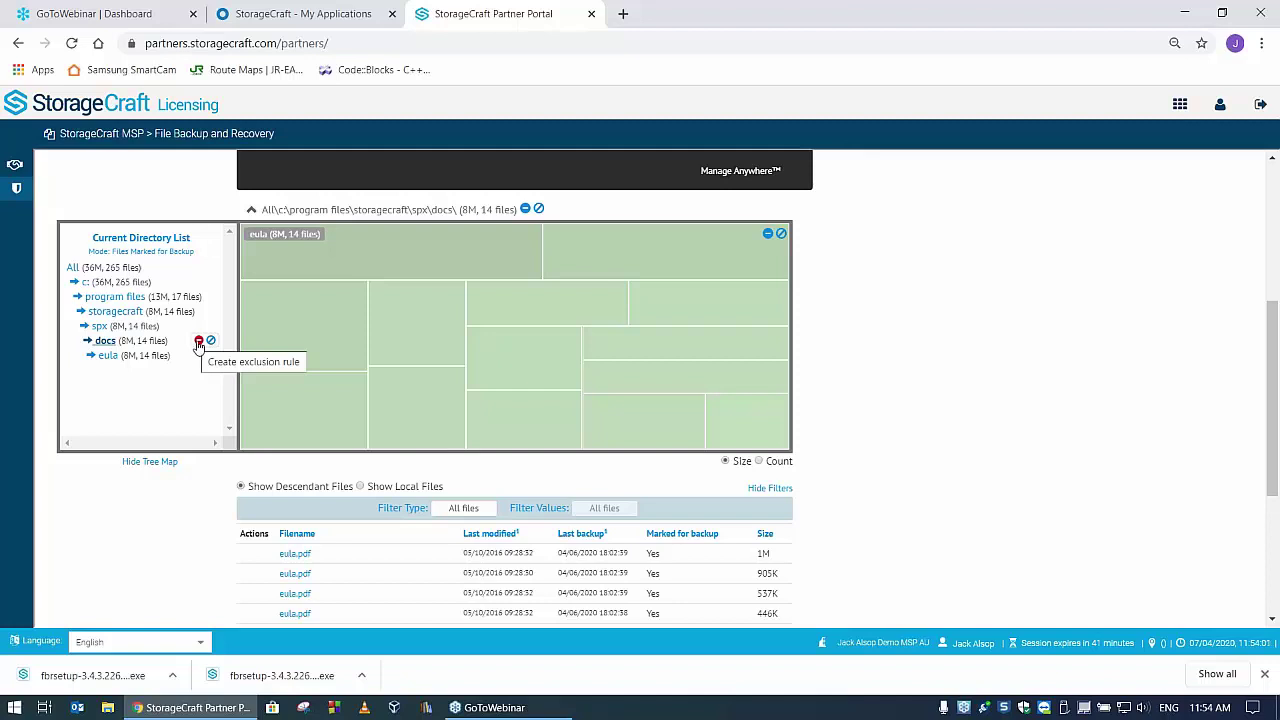
pyautogui.click(199, 343)
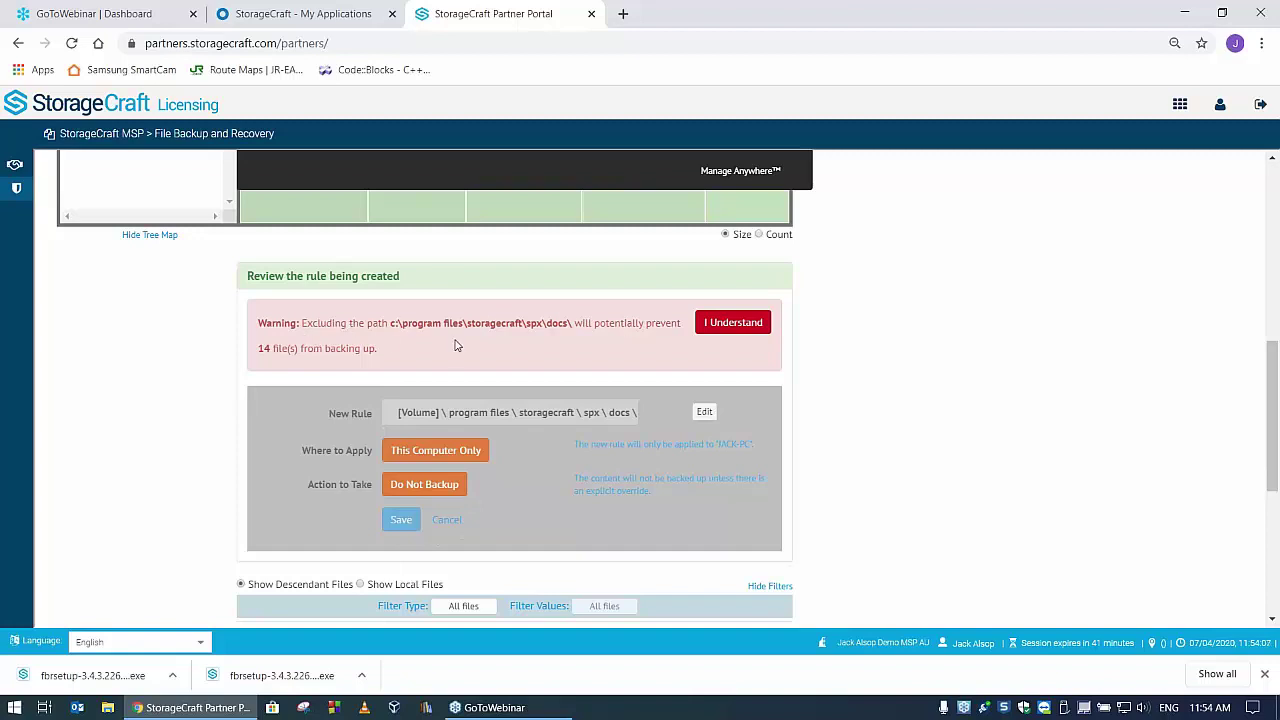
pyautogui.click(726, 323)
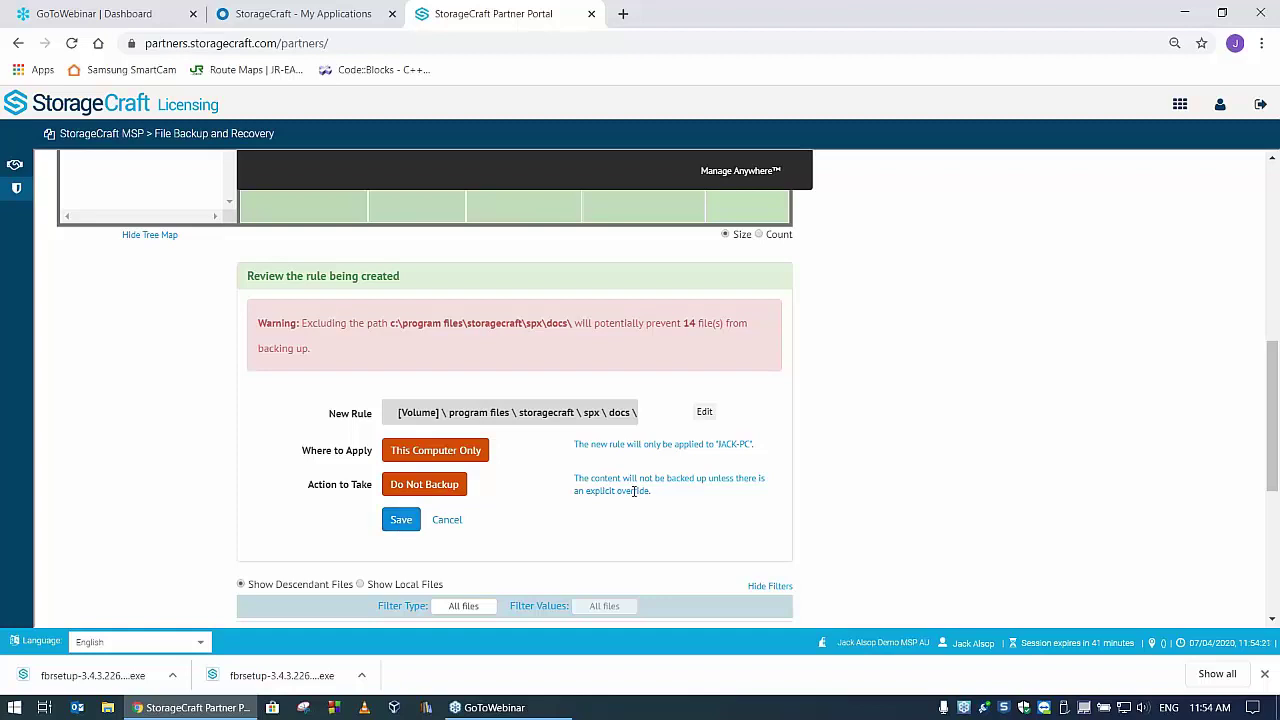
pyautogui.click(448, 452)
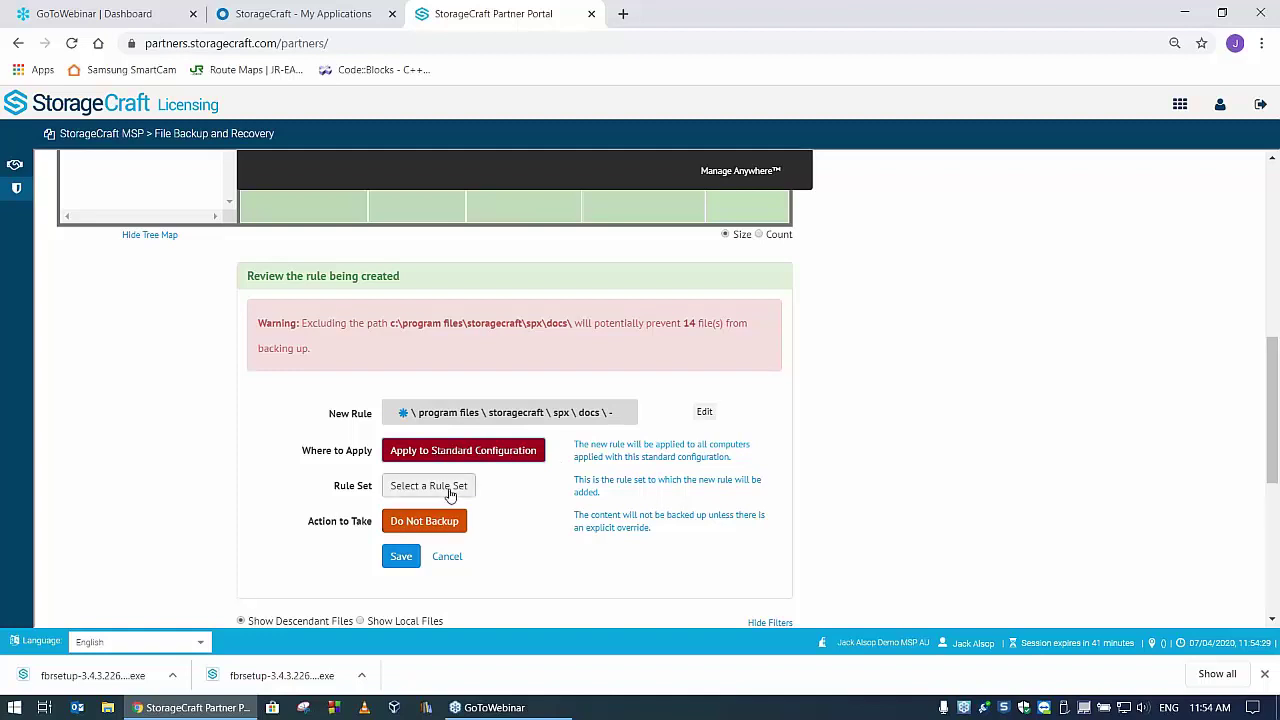
pyautogui.click(452, 486)
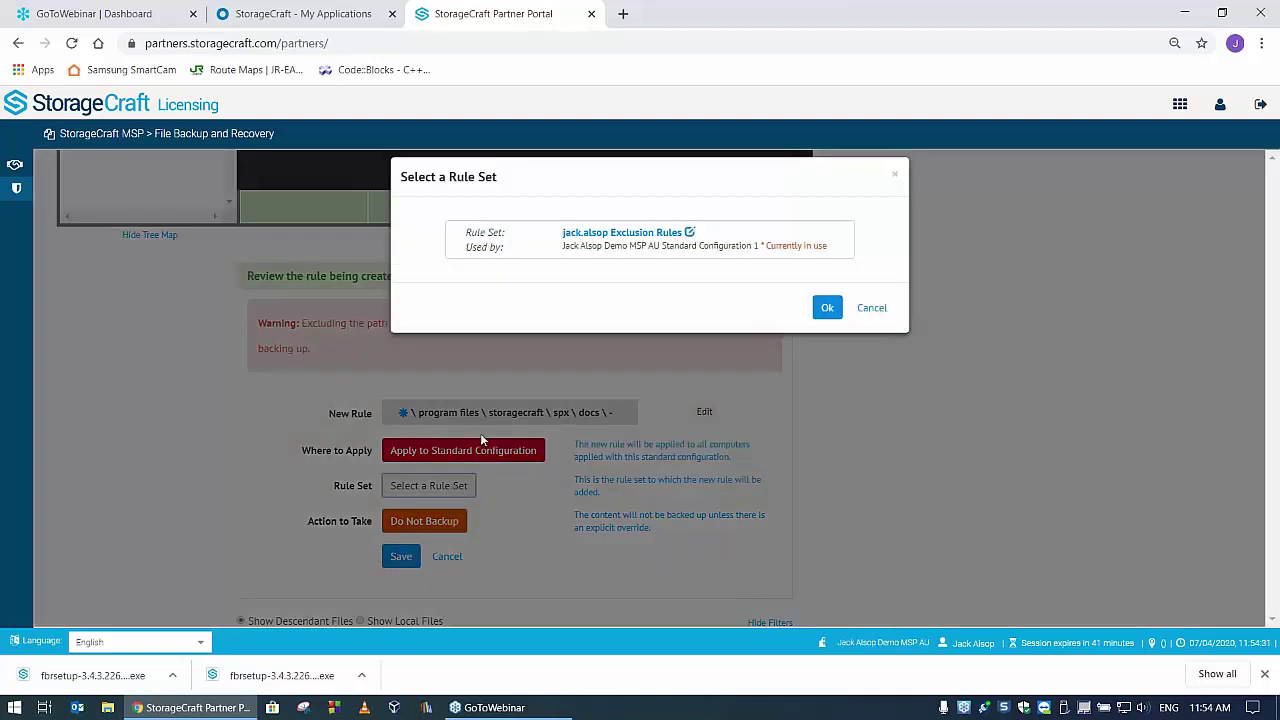
pyautogui.click(628, 238)
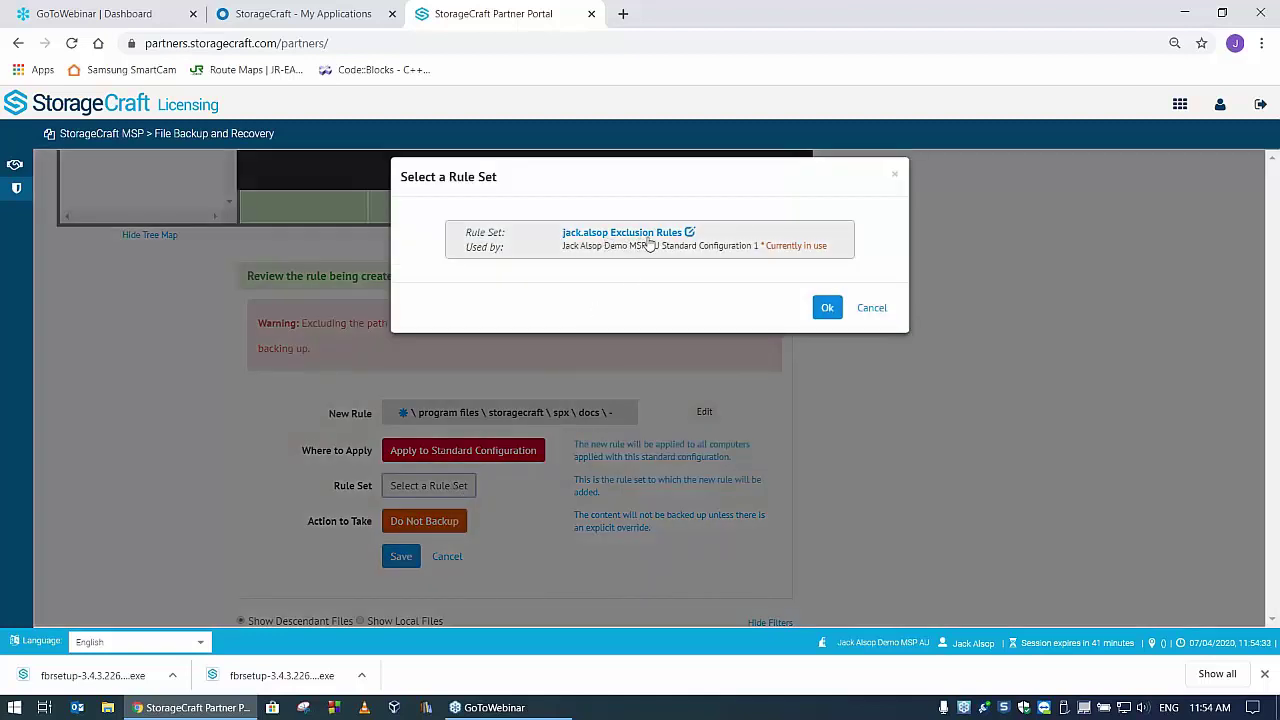
pyautogui.click(823, 309)
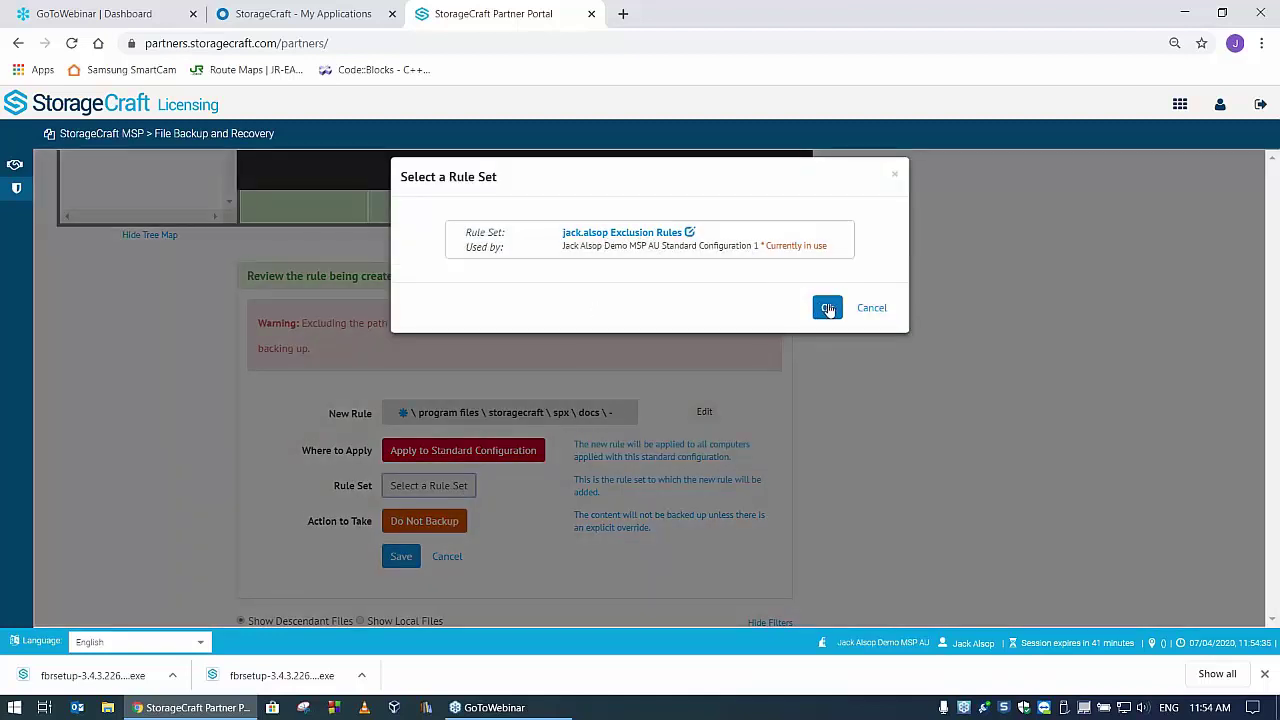
pyautogui.click(828, 309)
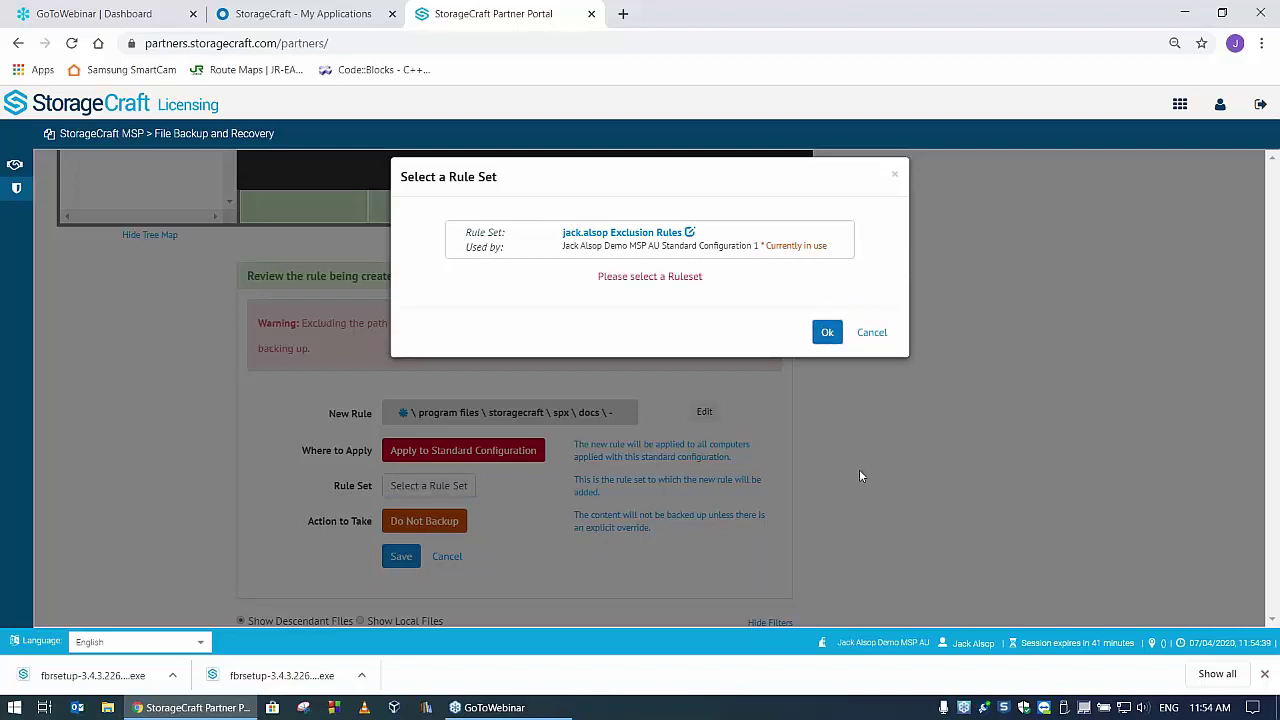
pyautogui.click(651, 240)
pyautogui.click(823, 337)
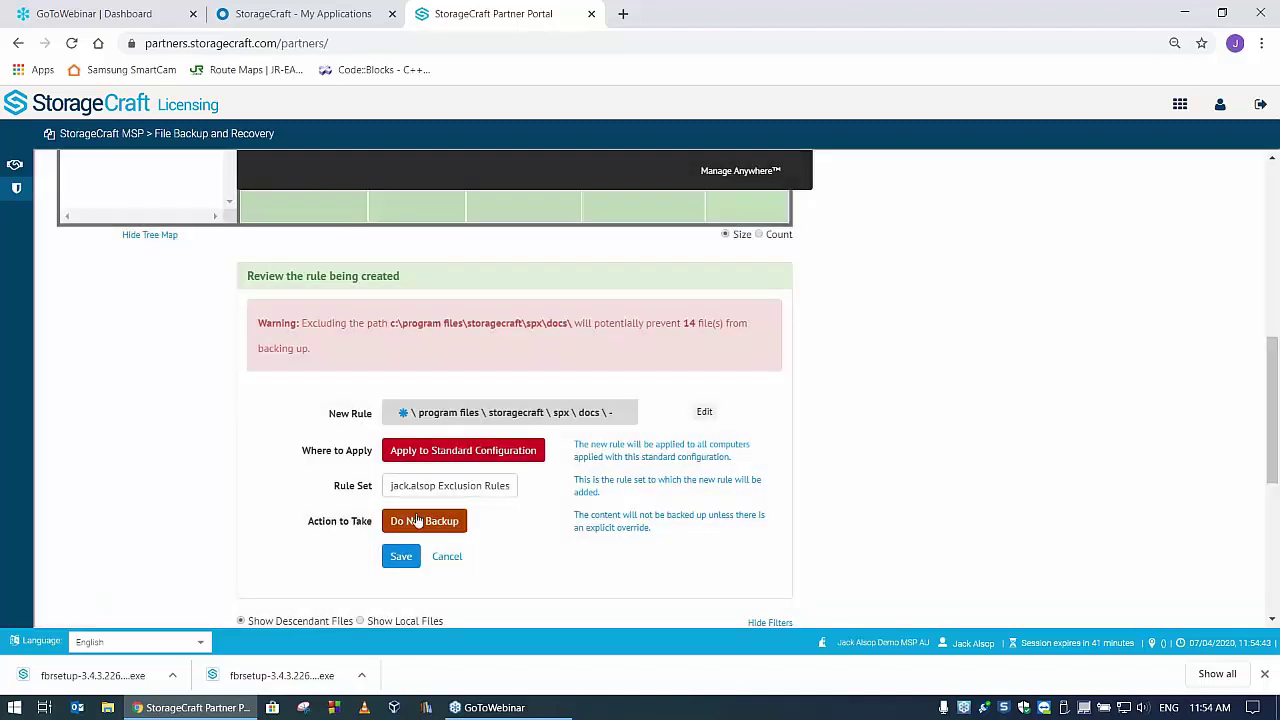
pyautogui.click(438, 523)
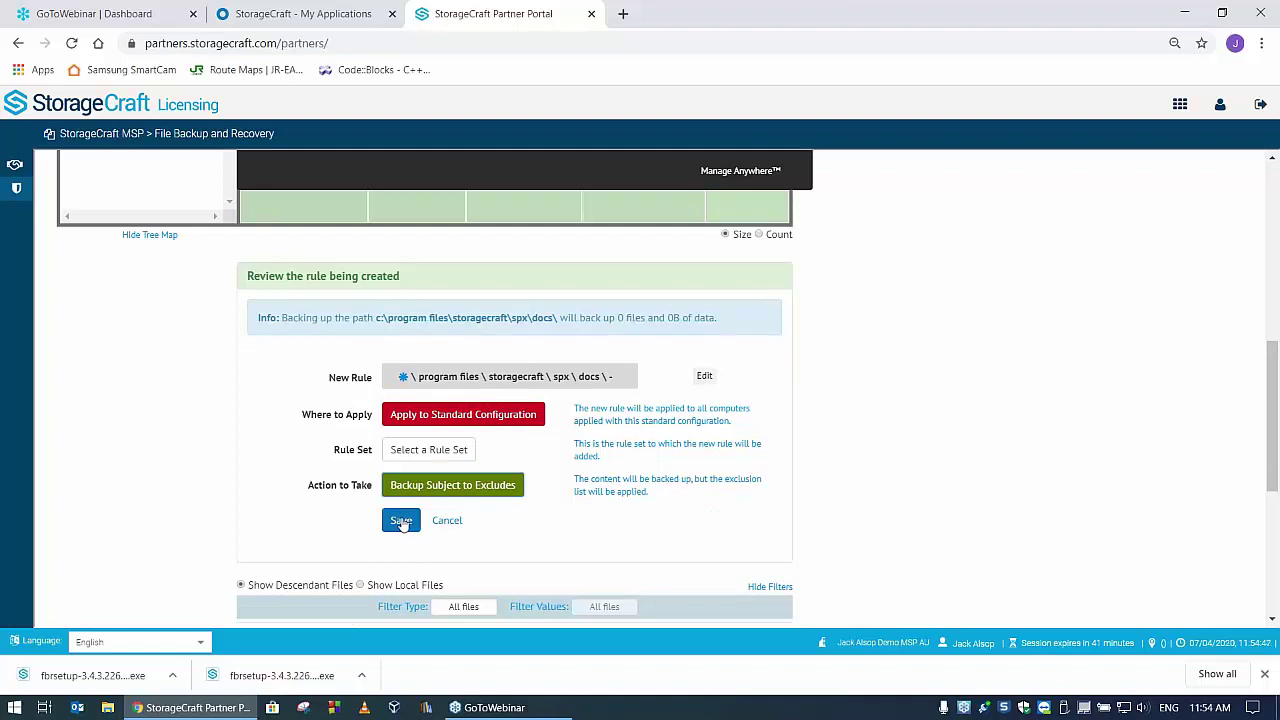
pyautogui.click(446, 487)
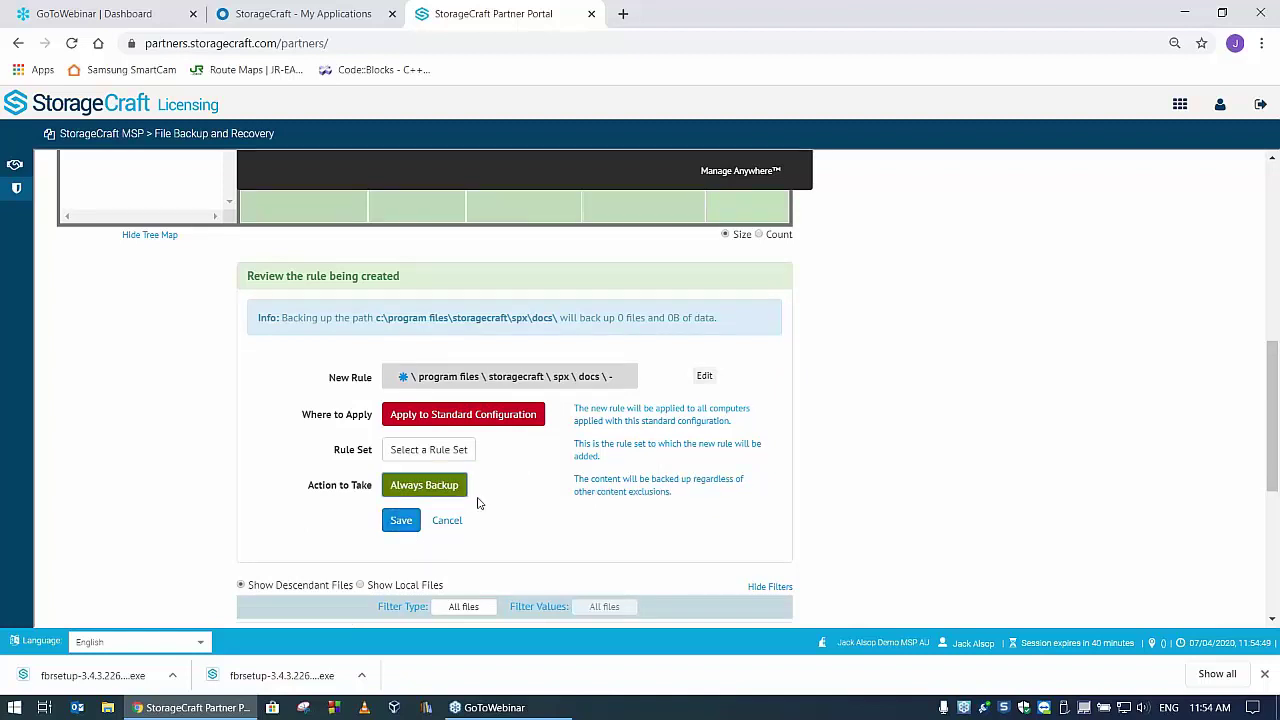
pyautogui.click(443, 487)
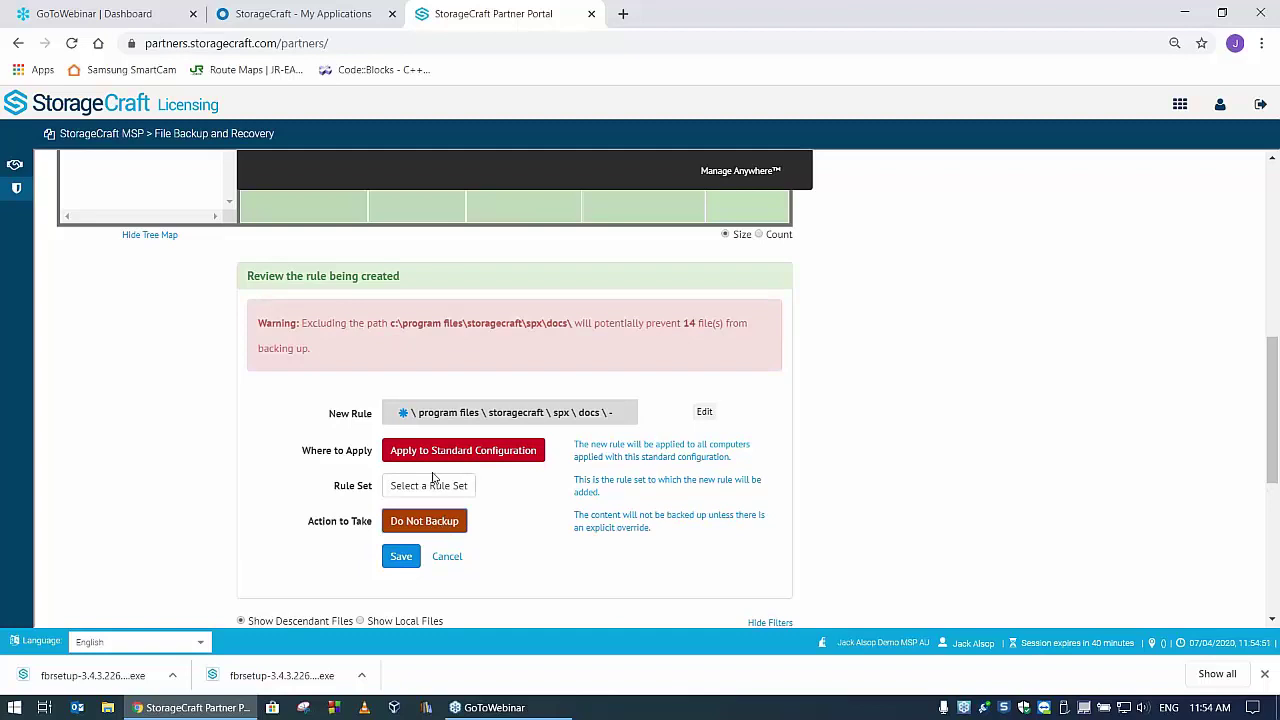
pyautogui.click(457, 486)
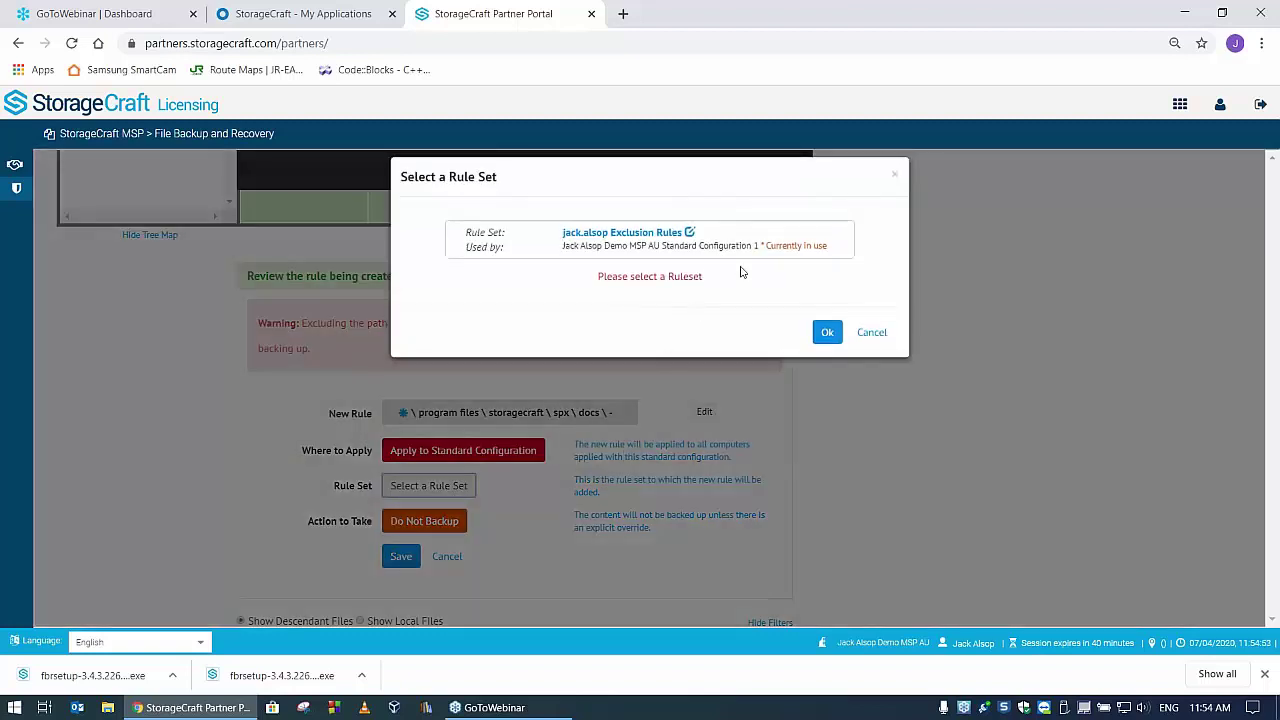
pyautogui.click(697, 248)
pyautogui.click(826, 332)
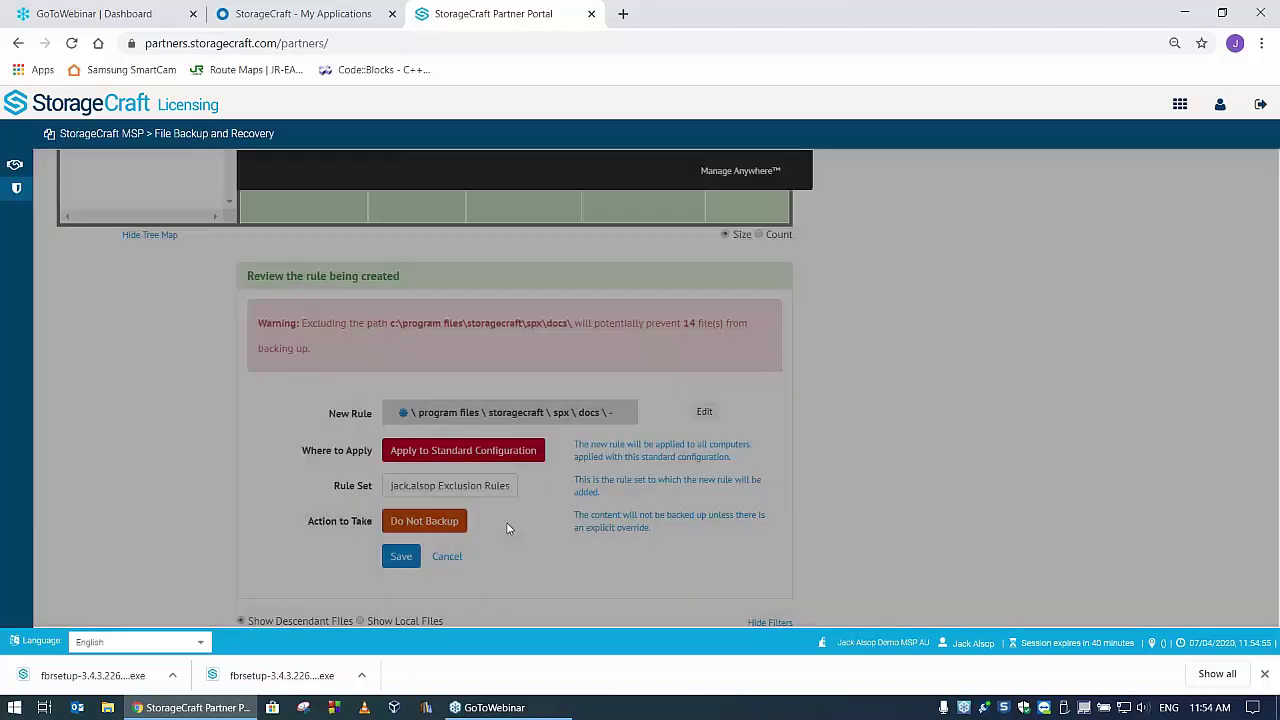
pyautogui.click(401, 558)
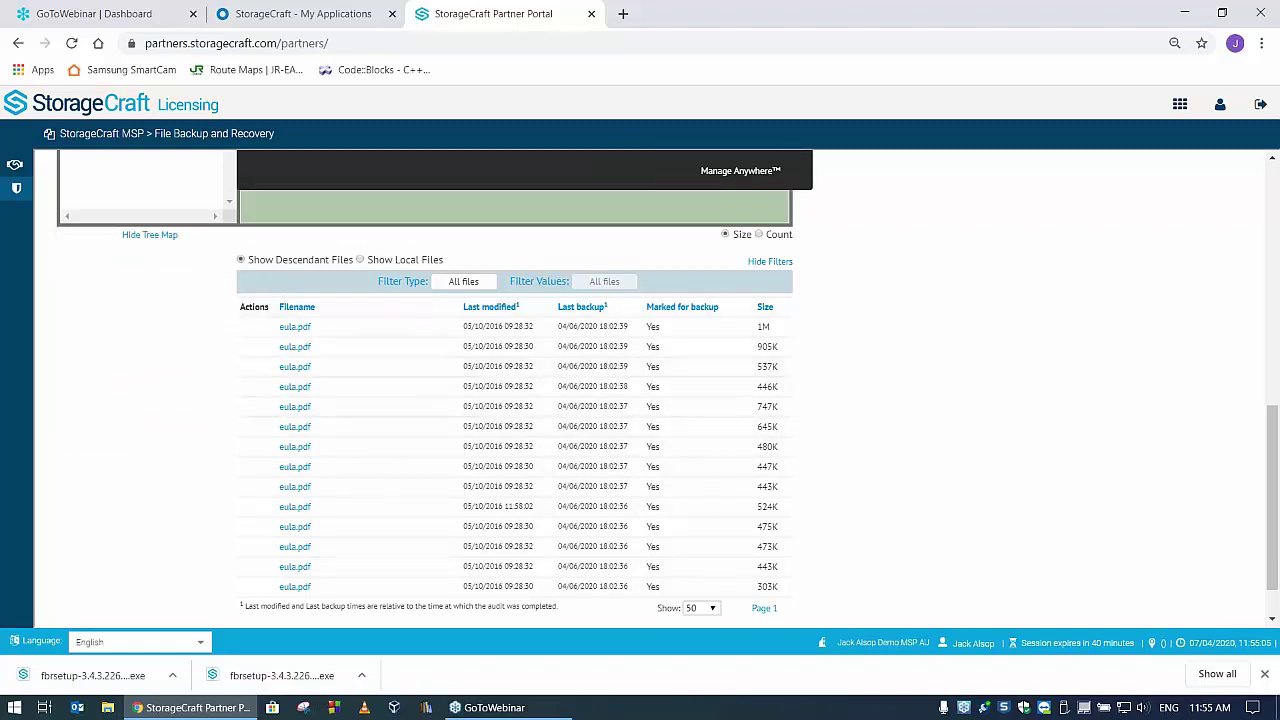
# - Recreate the docs exclusion rule, accept the 14-file warning, save it, and dismiss the confirmation
pyautogui.scroll(3, 980, 331)
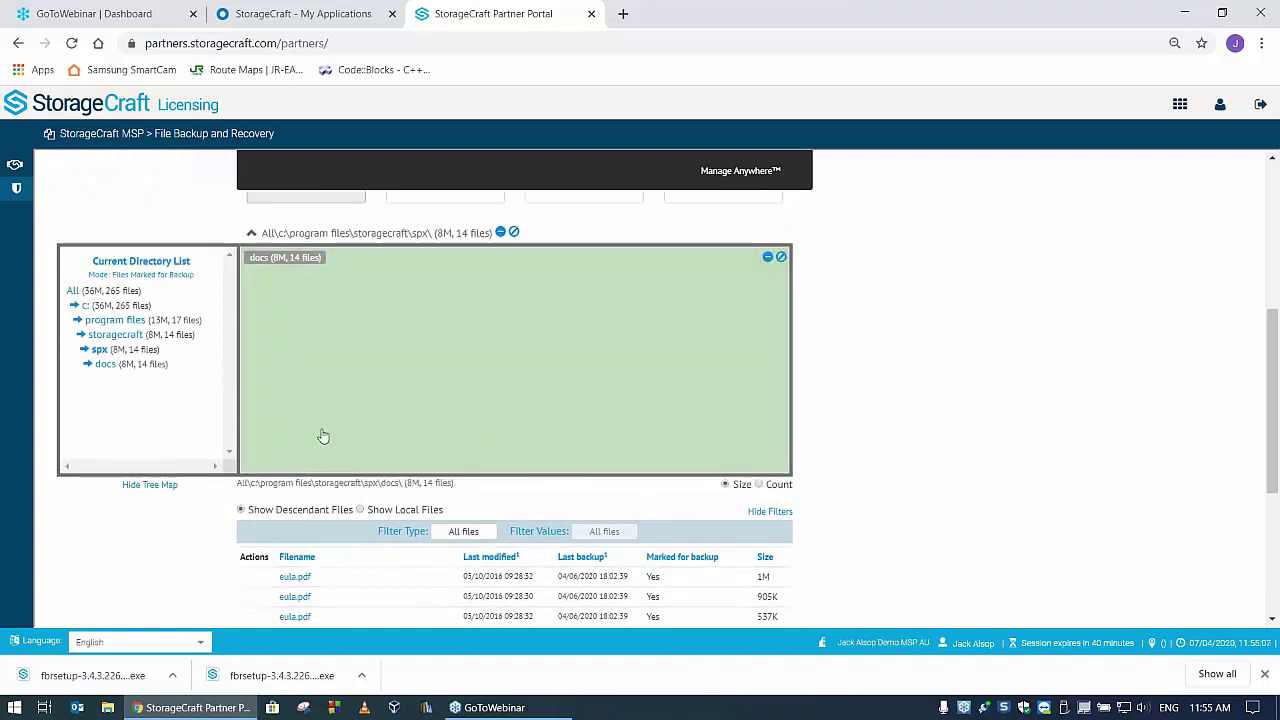
pyautogui.moveTo(166, 366)
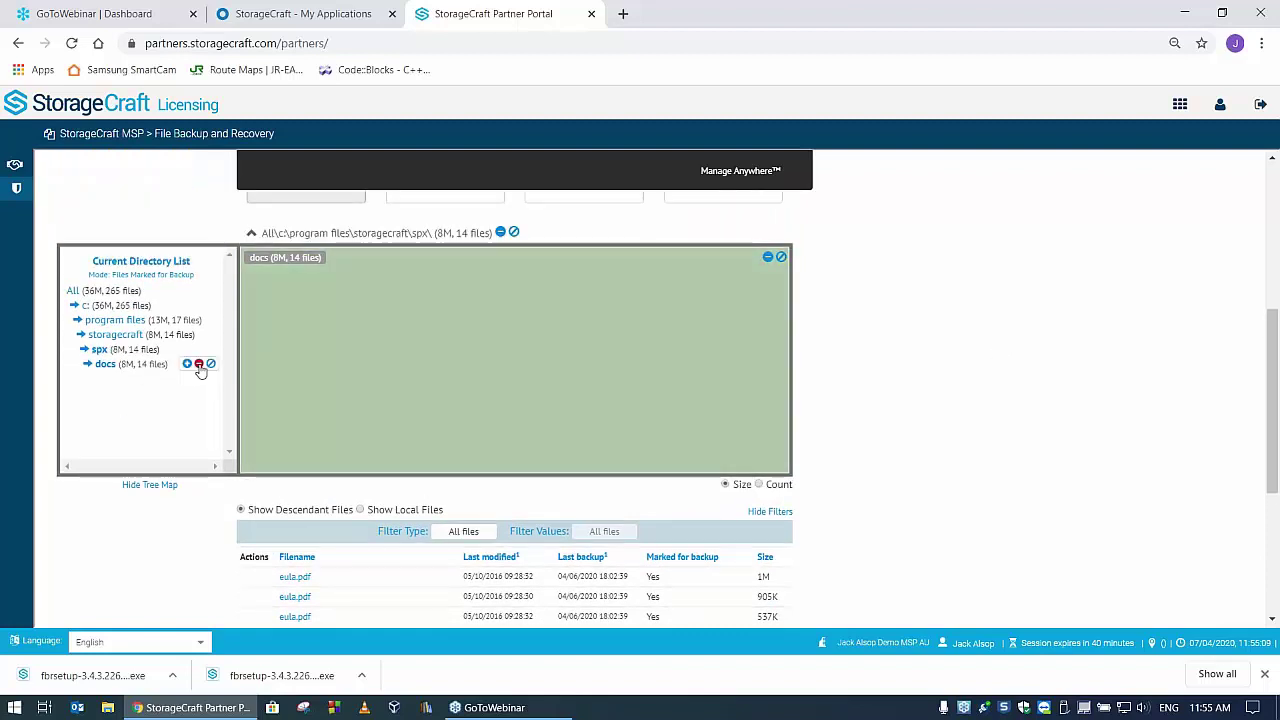
pyautogui.scroll(-2, 1135, 403)
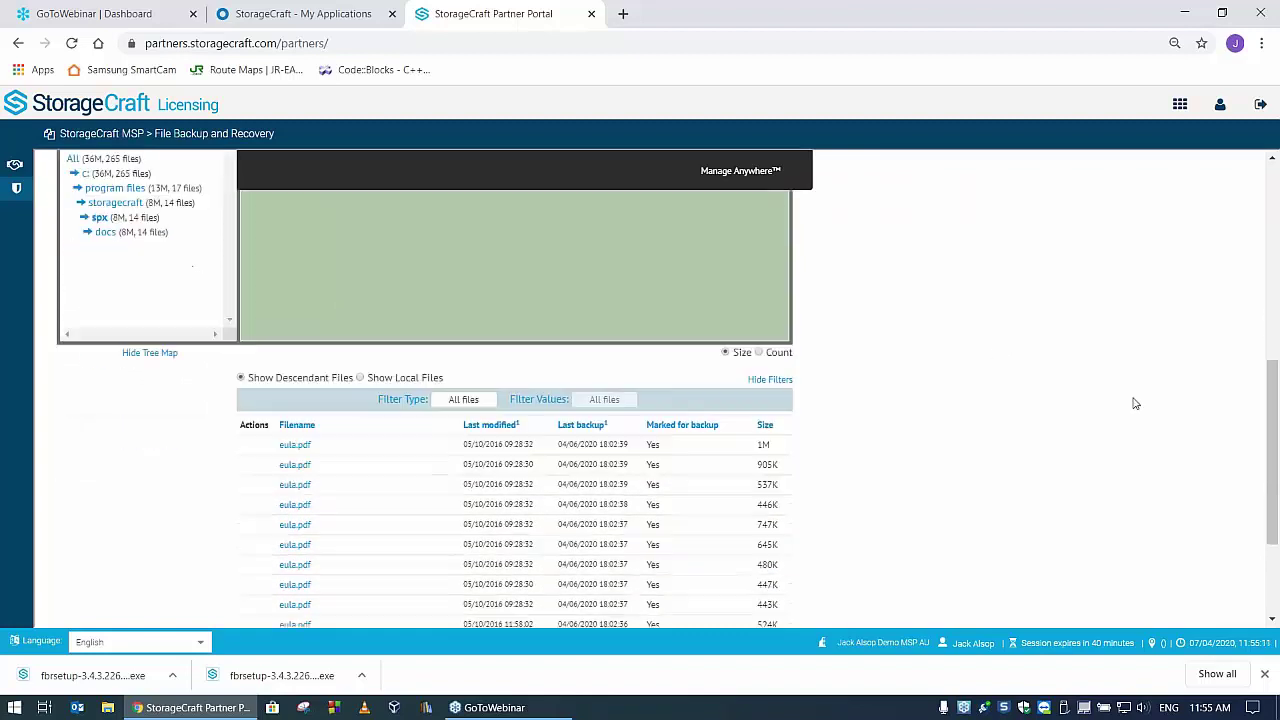
pyautogui.scroll(2, 1130, 403)
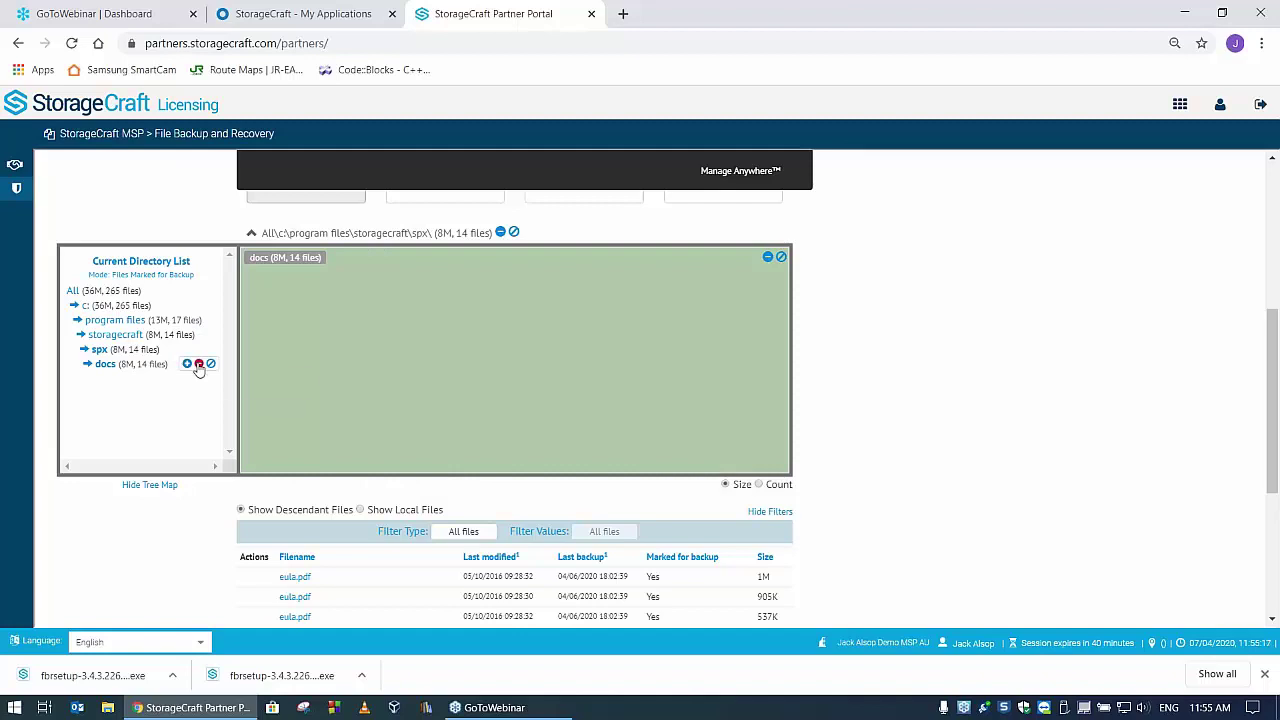
pyautogui.click(199, 364)
pyautogui.scroll(-3, 998, 397)
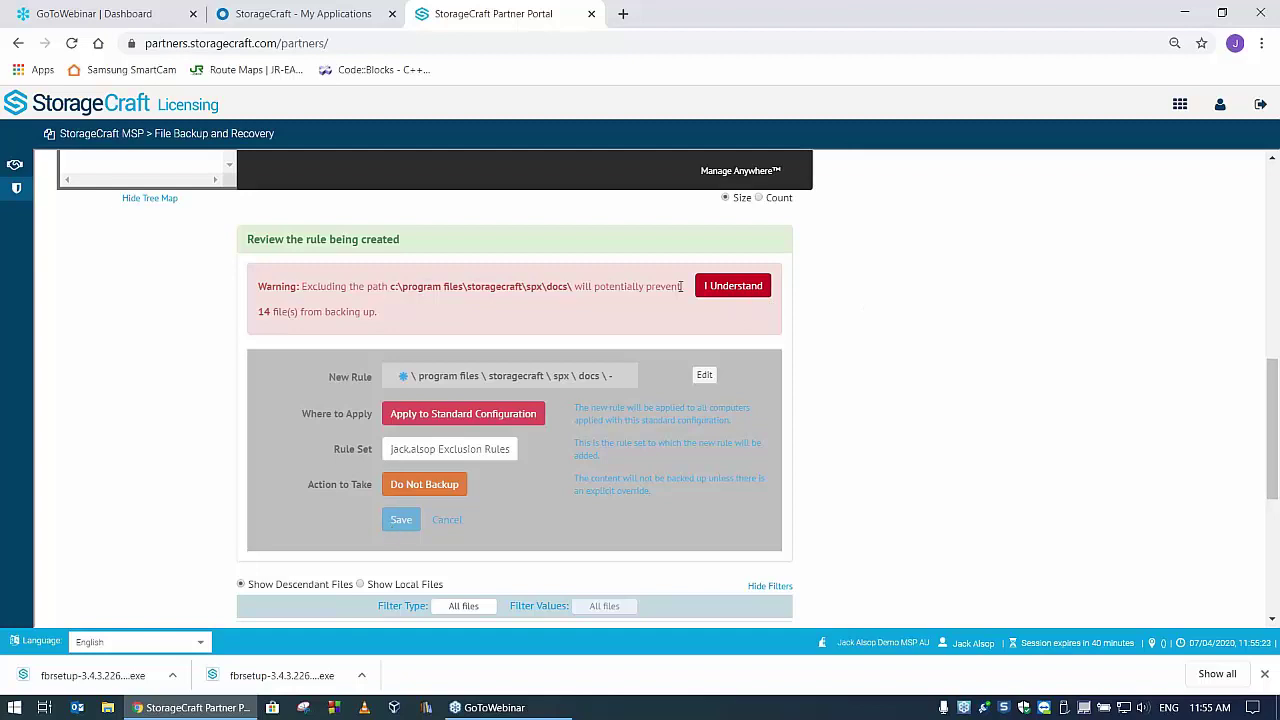
pyautogui.click(733, 288)
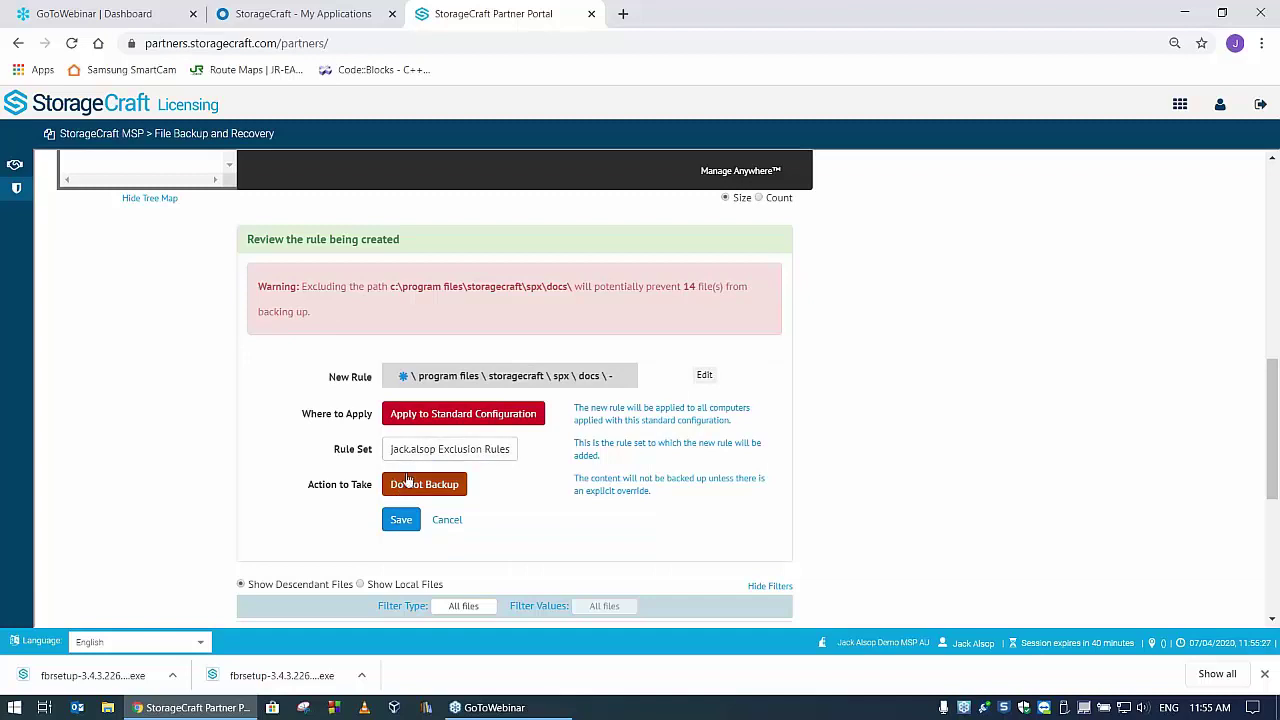
pyautogui.click(401, 521)
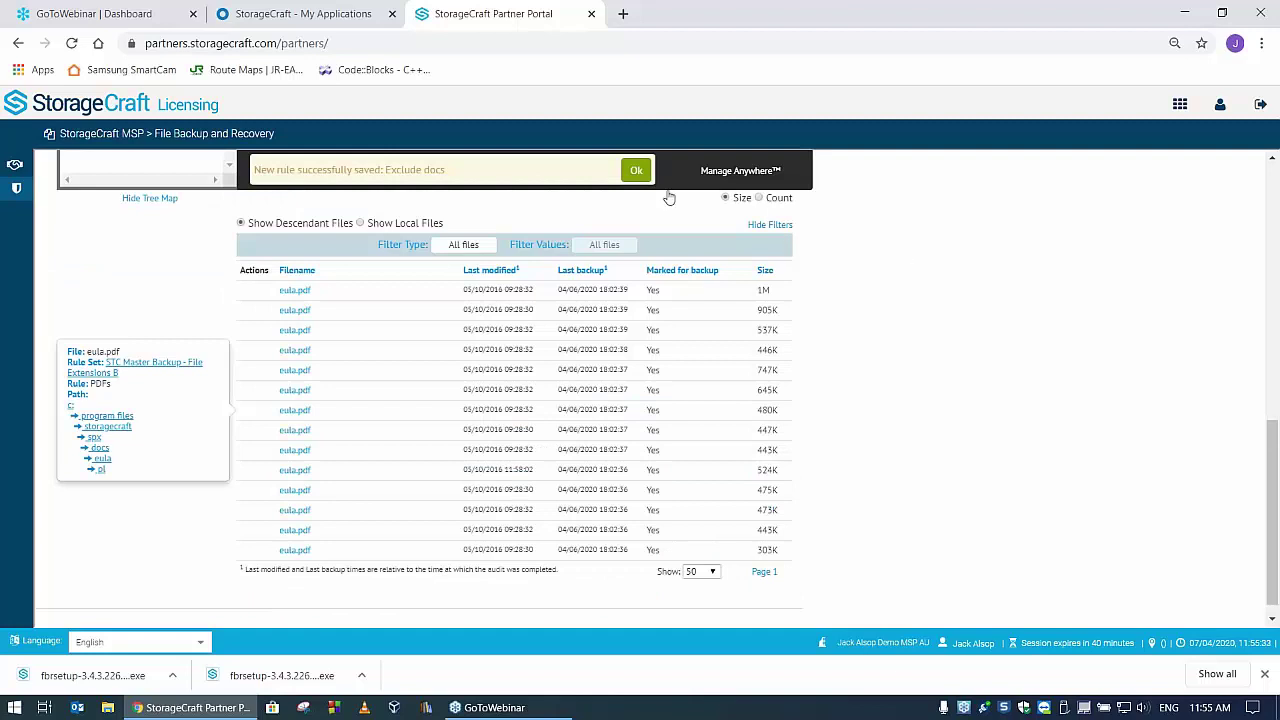
pyautogui.click(634, 171)
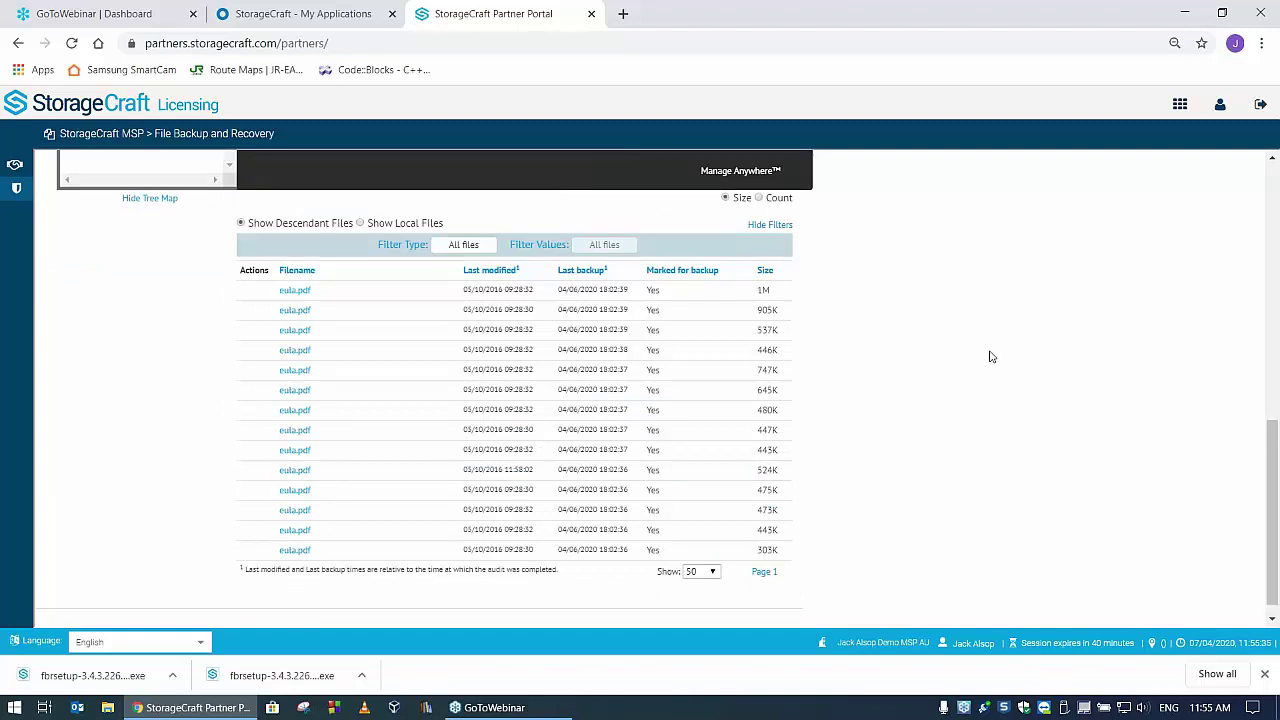
pyautogui.scroll(2, 205, 420)
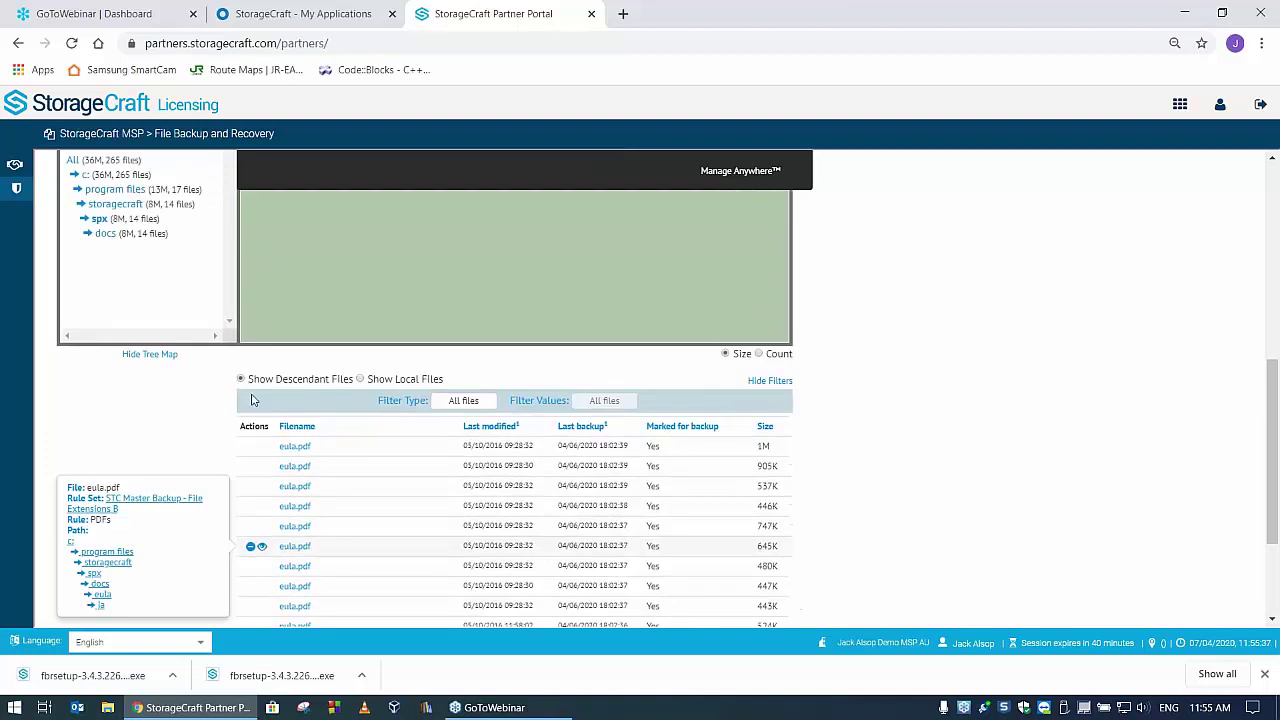
# - Browse c: > program files (x86) > foxit software > foxit reader > stamps > standard templates
pyautogui.scroll(2, 199, 423)
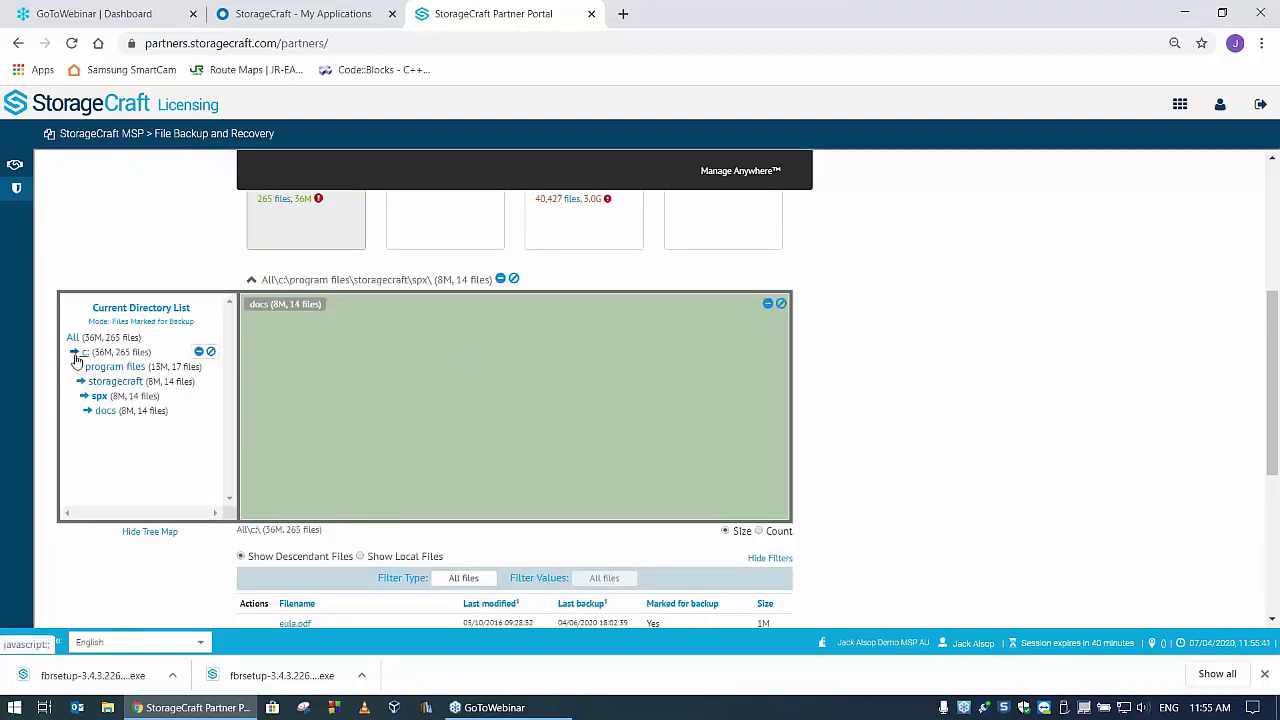
pyautogui.click(133, 357)
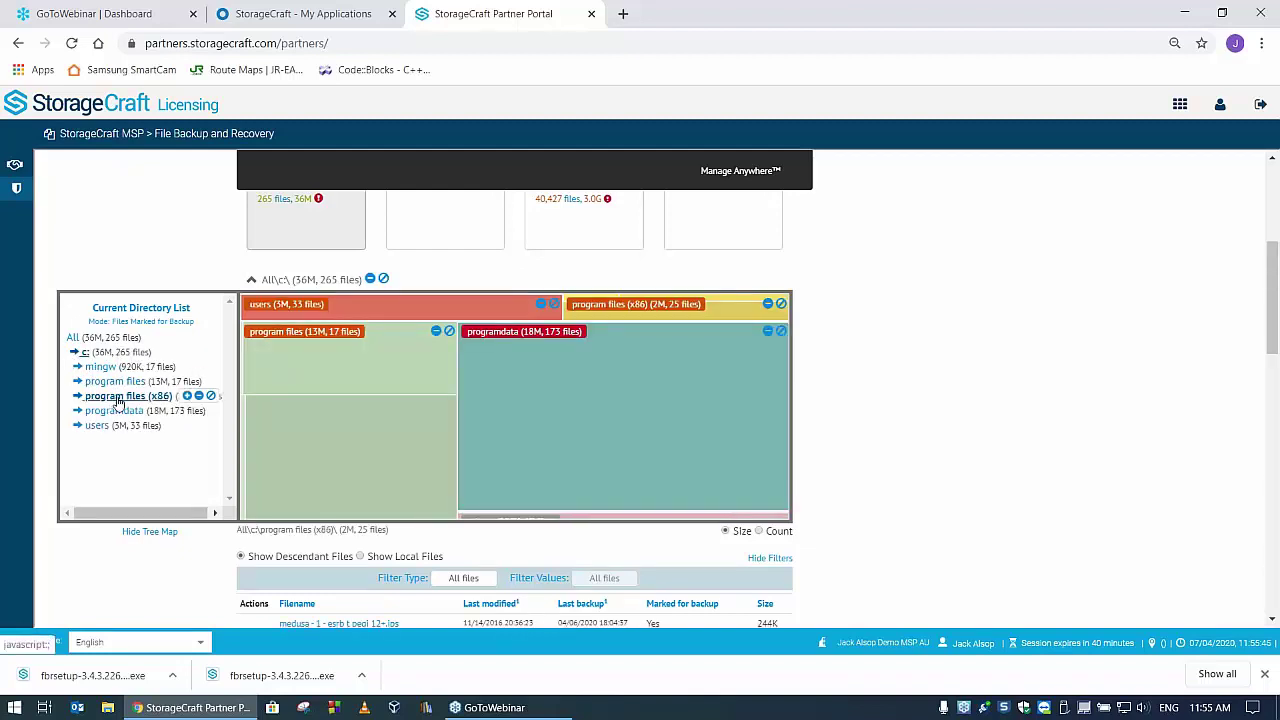
pyautogui.click(78, 398)
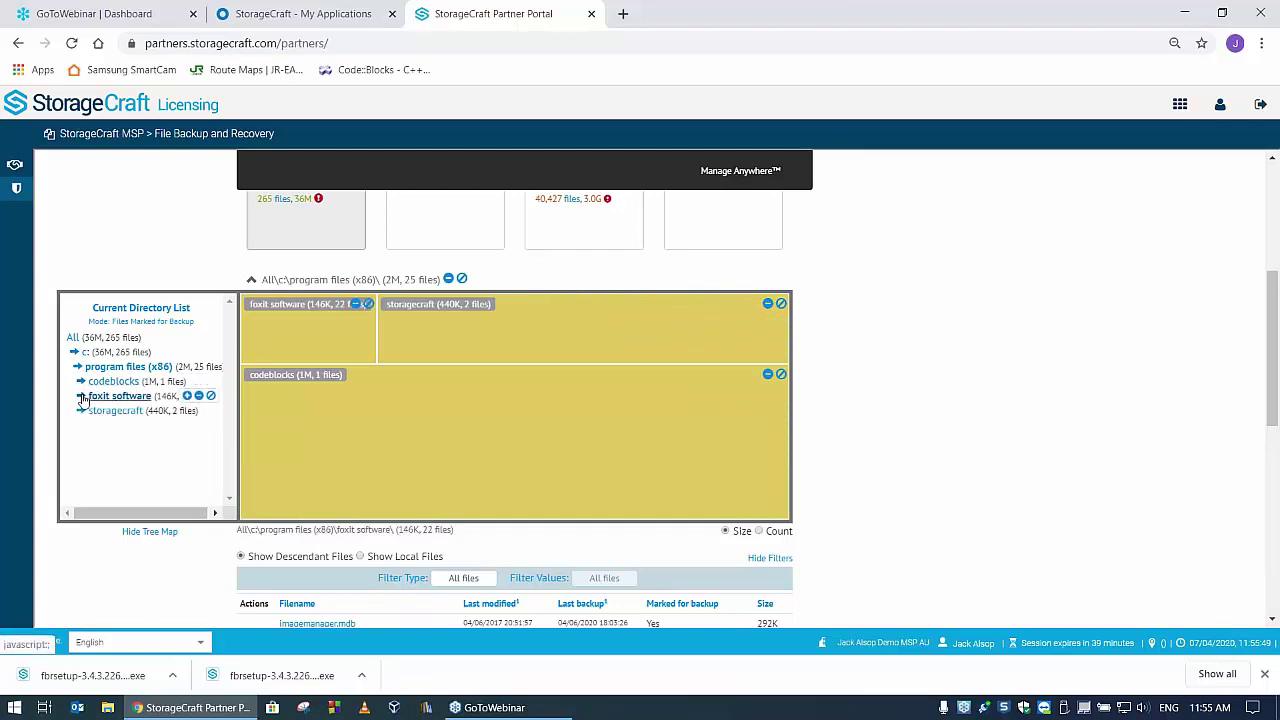
pyautogui.click(82, 397)
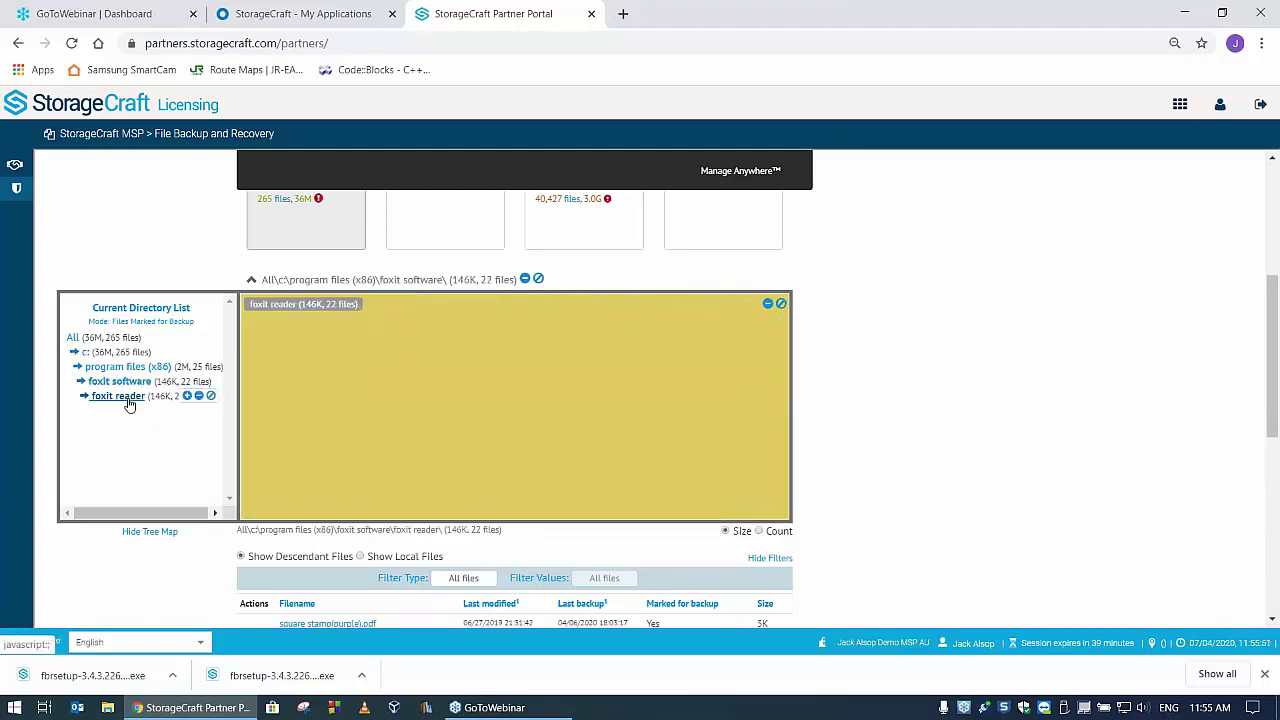
pyautogui.click(126, 397)
pyautogui.click(130, 414)
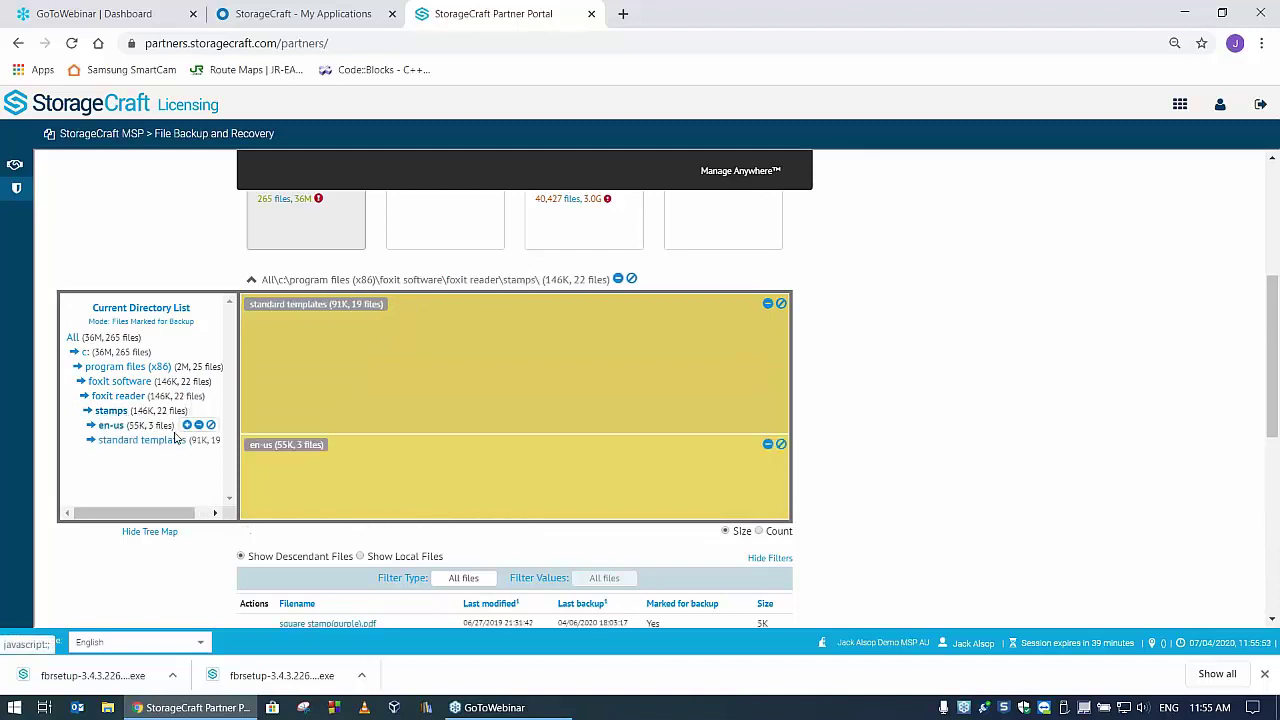
pyautogui.click(140, 440)
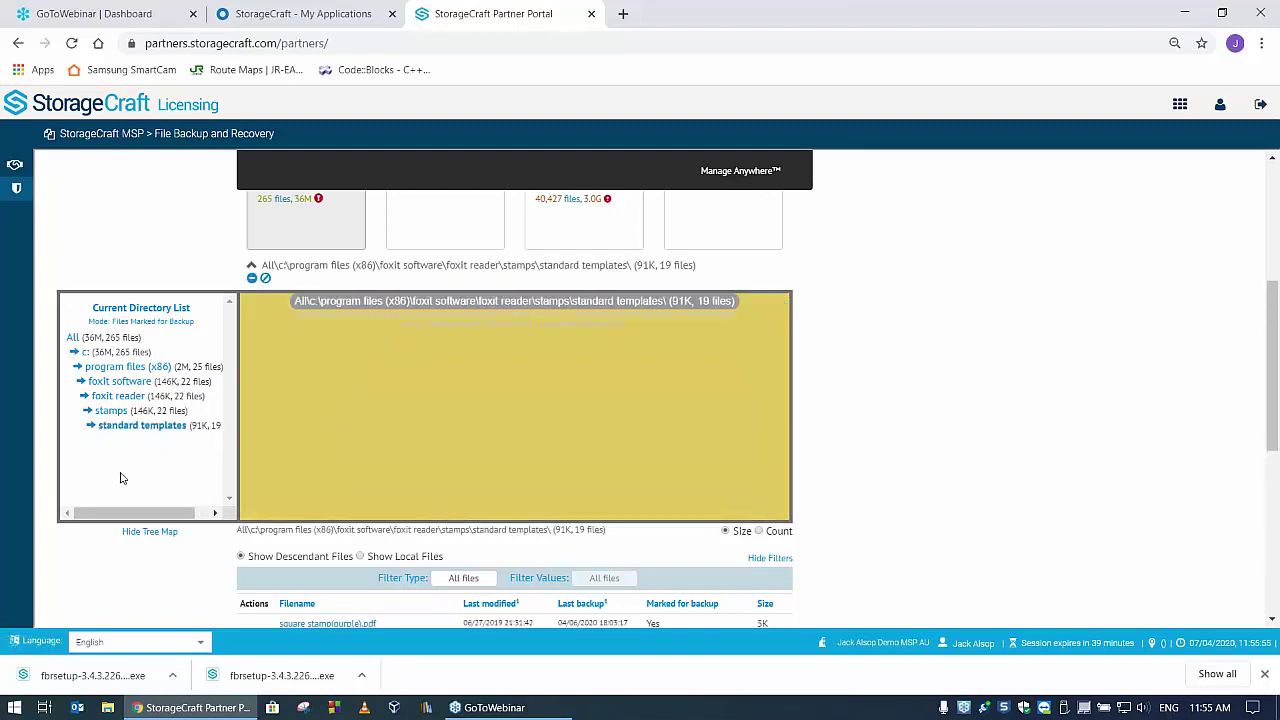
# - Create and save a Do Not Backup rule for the standard templates folder's 19 files
pyautogui.scroll(-2, 714, 543)
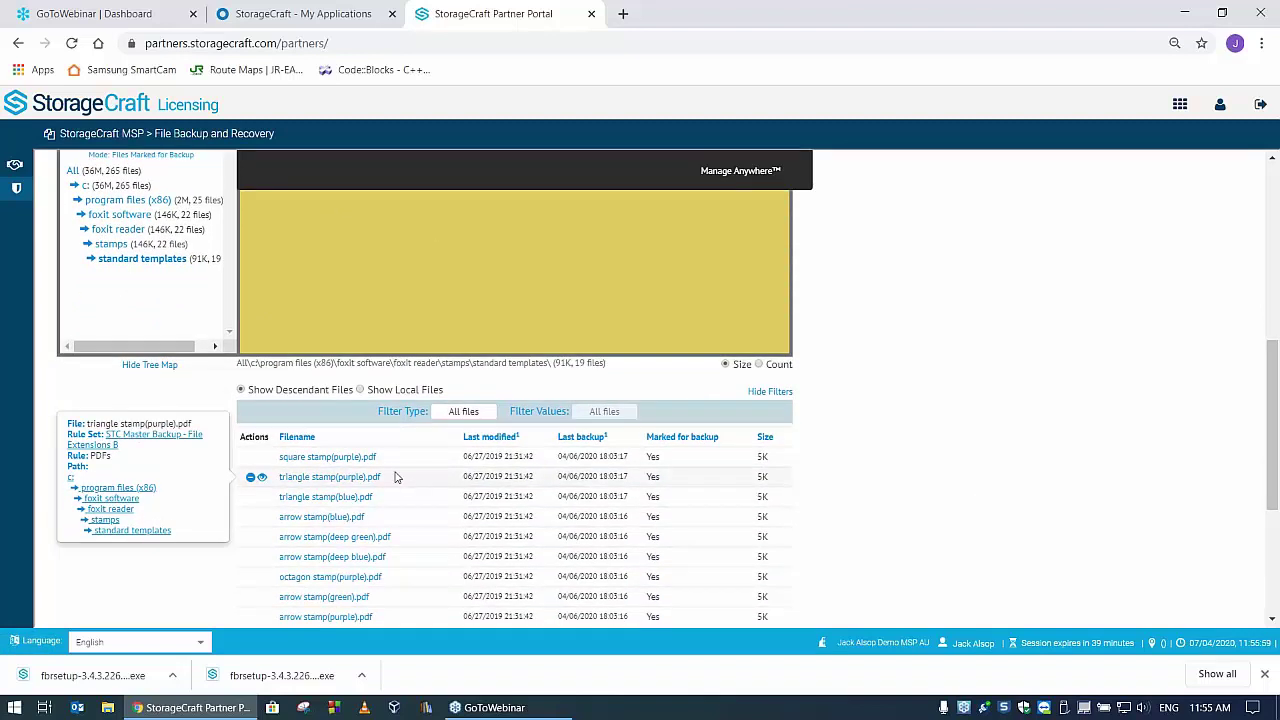
pyautogui.scroll(-3, 405, 470)
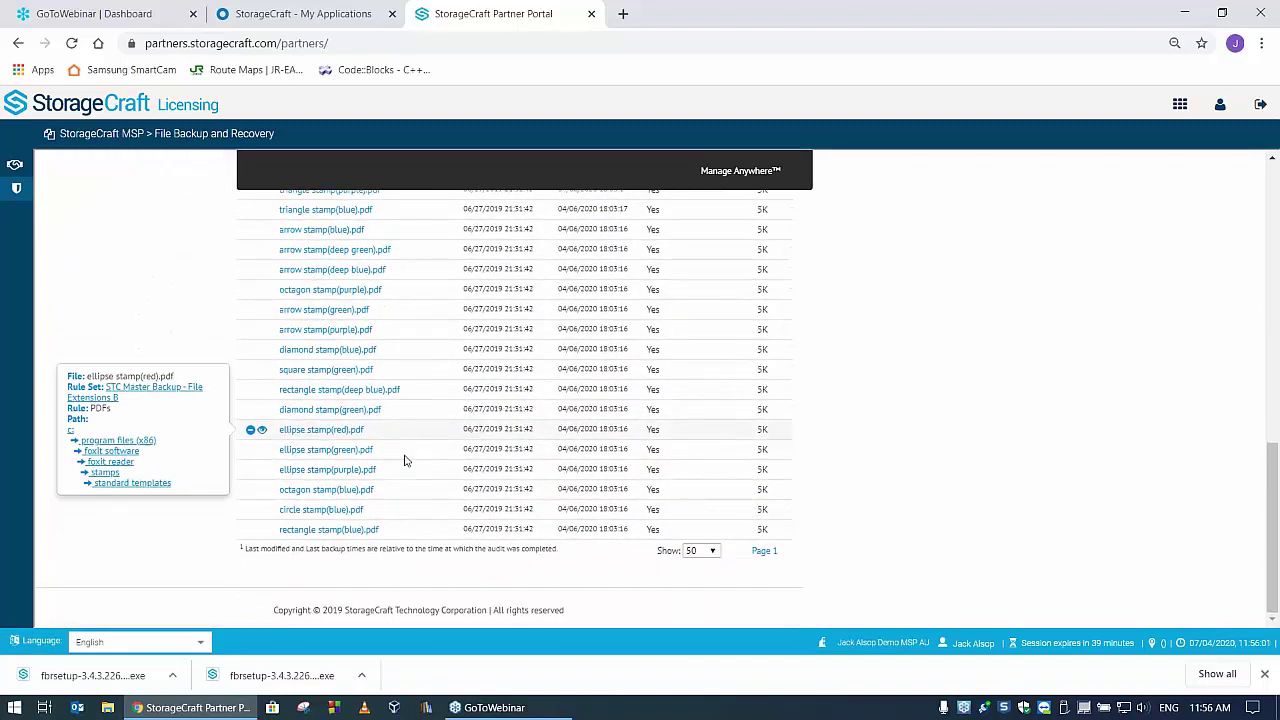
pyautogui.scroll(3, 405, 457)
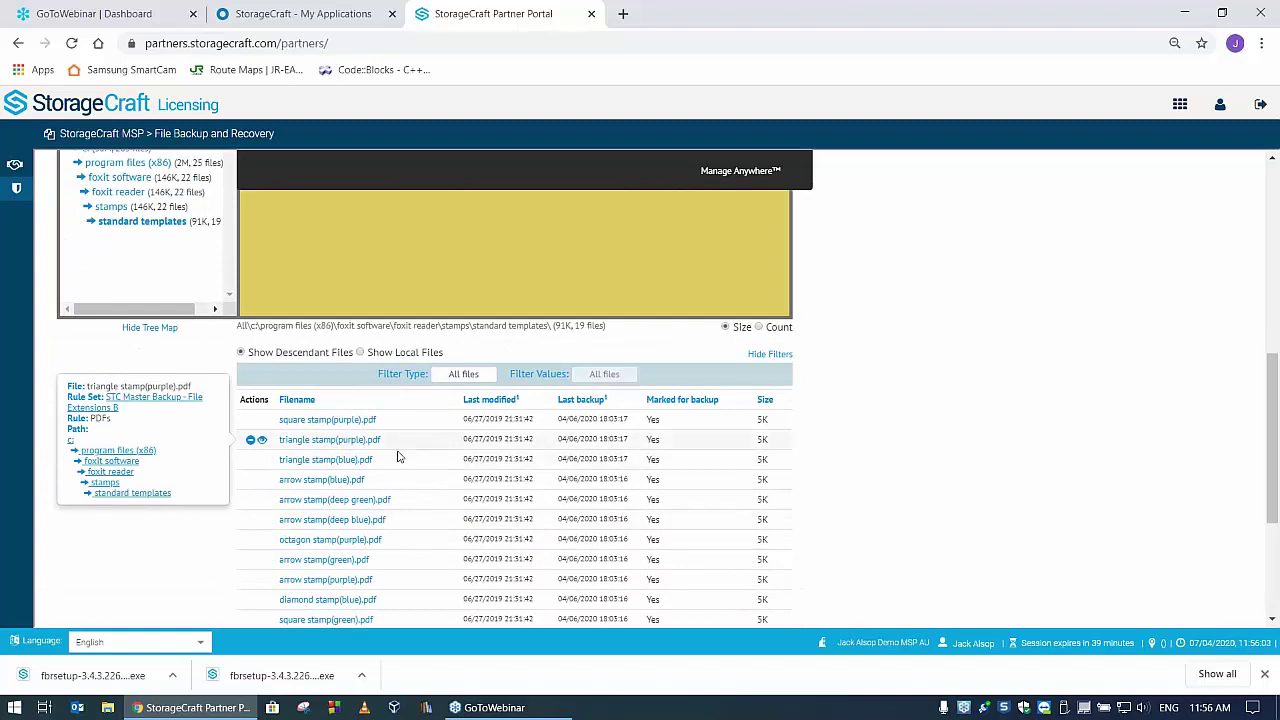
pyautogui.moveTo(182, 228)
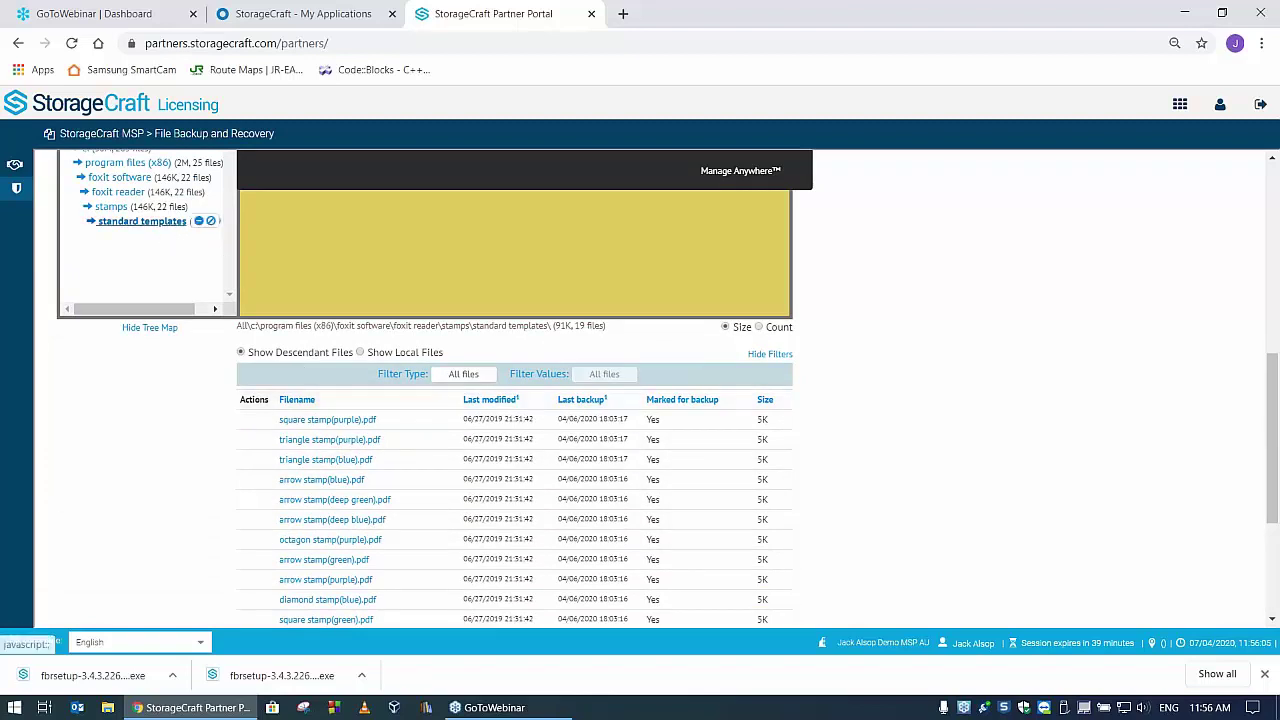
pyautogui.click(199, 222)
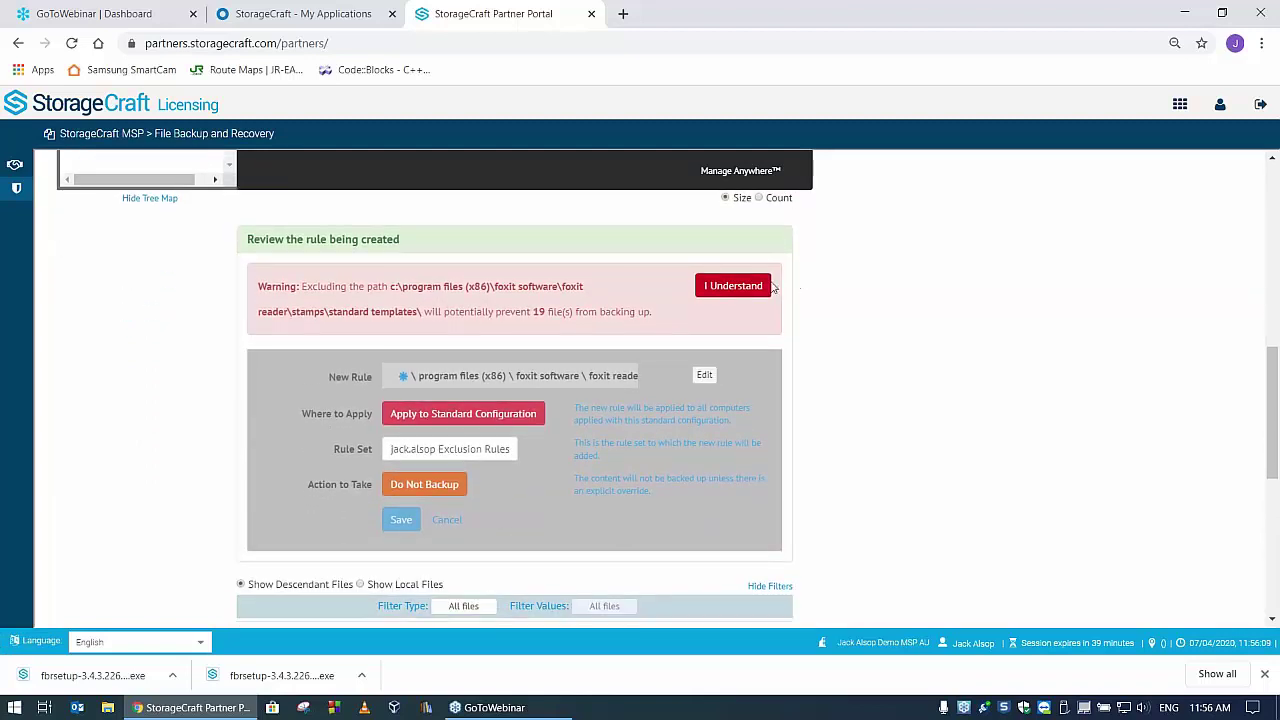
pyautogui.click(734, 292)
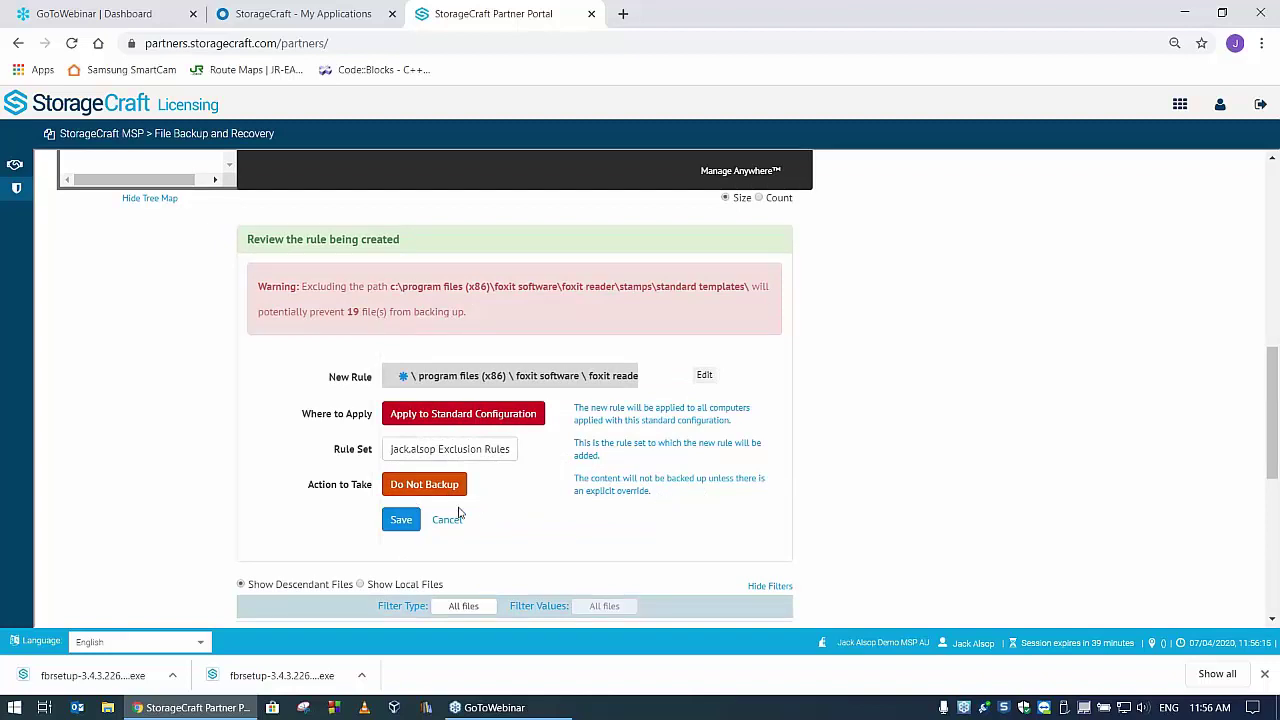
pyautogui.click(401, 521)
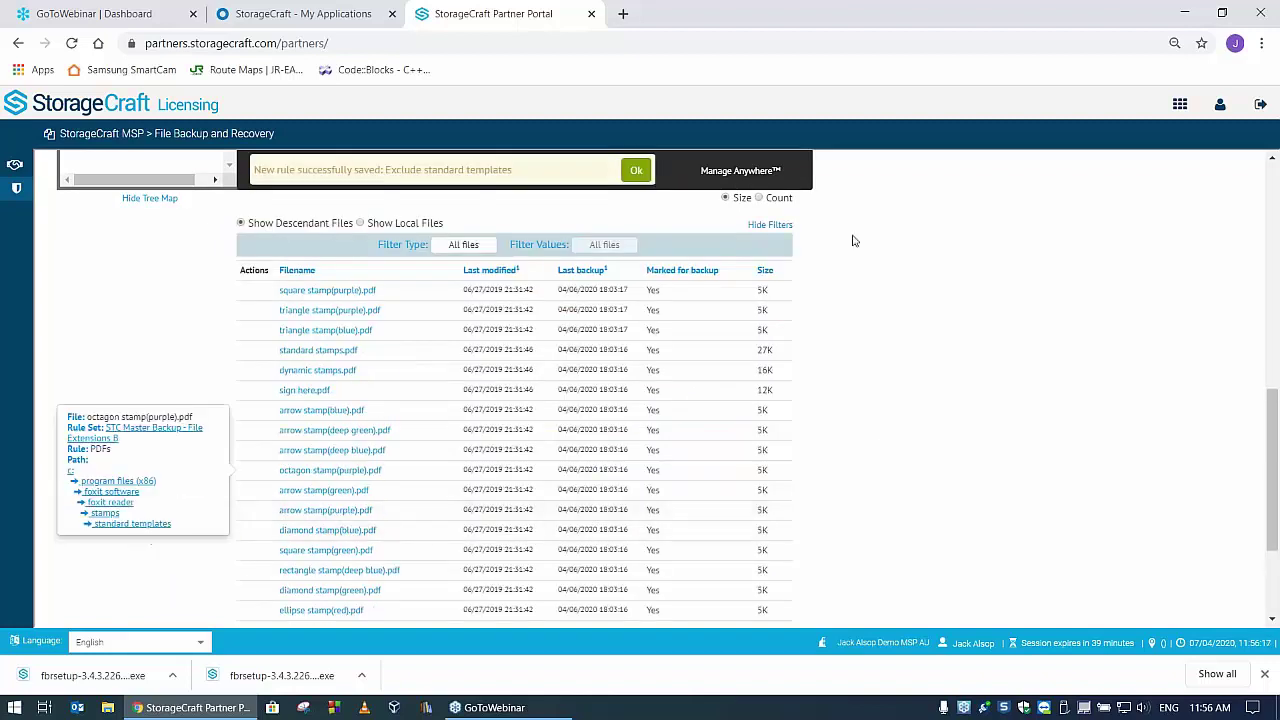
# - Dismiss the 'New rule successfully saved' banner and return to the summary showing 263 files, 36M
pyautogui.click(637, 171)
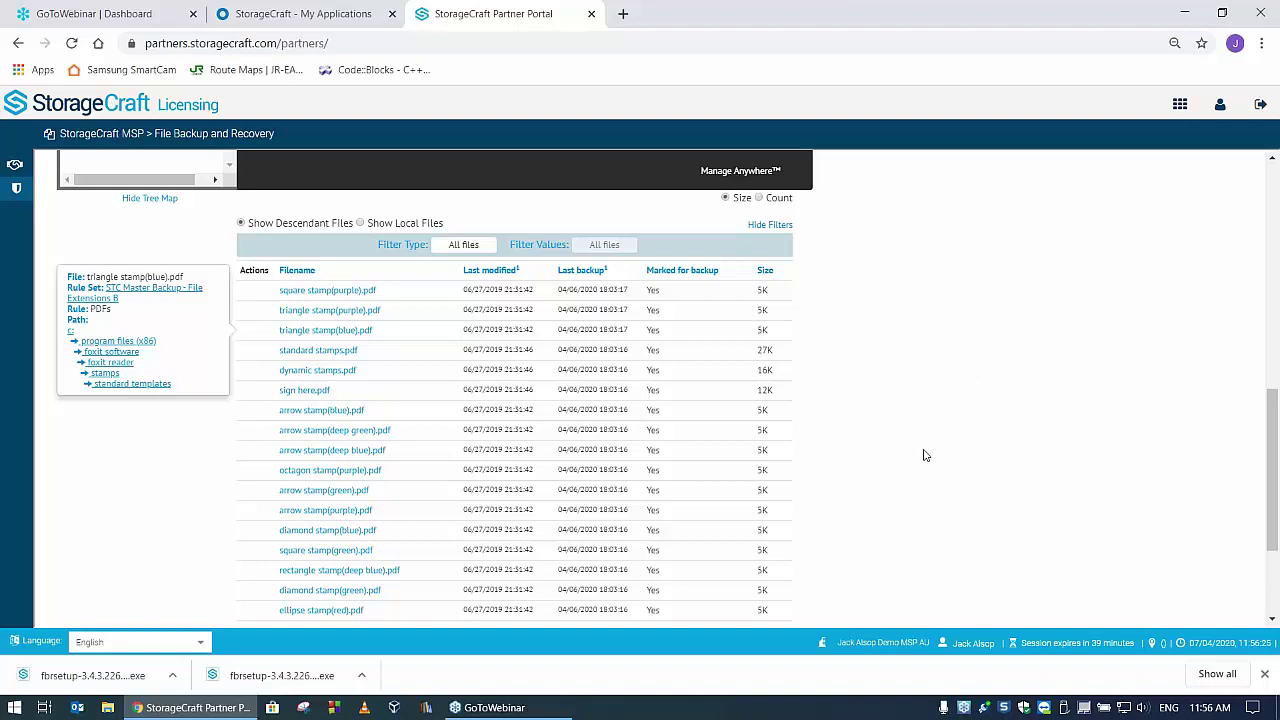
pyautogui.scroll(3, 948, 405)
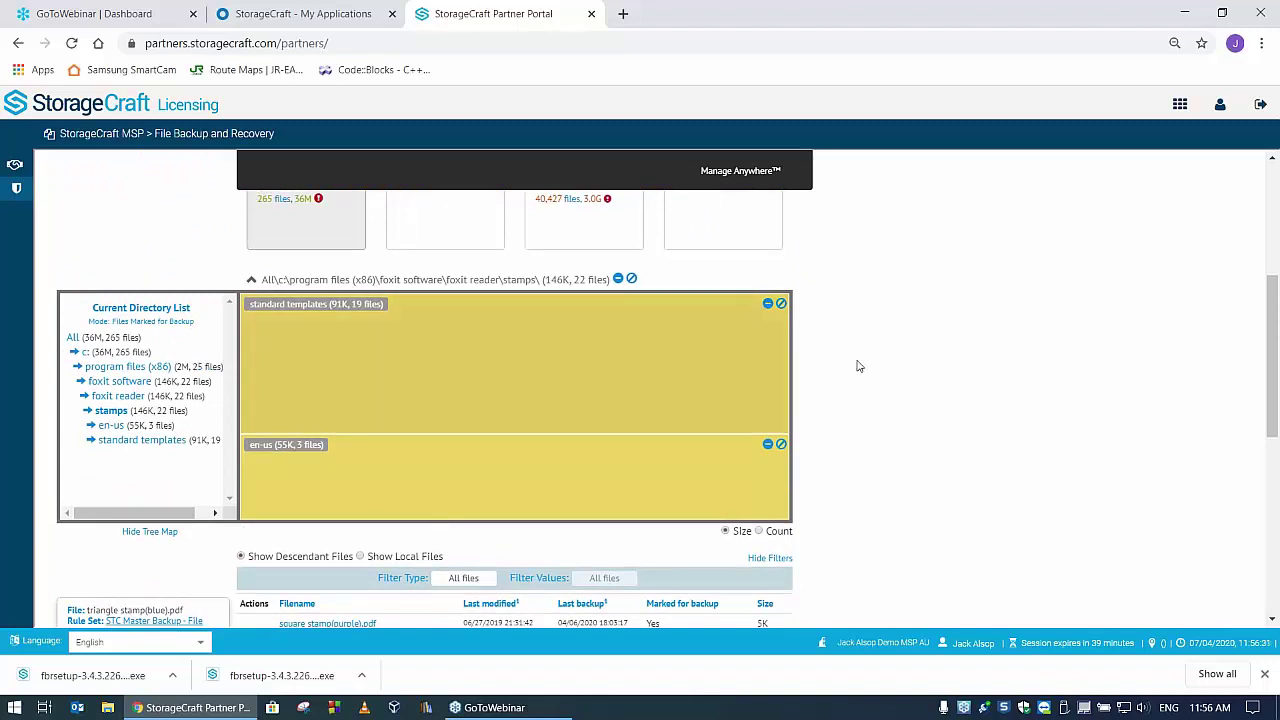
pyautogui.scroll(2, 857, 366)
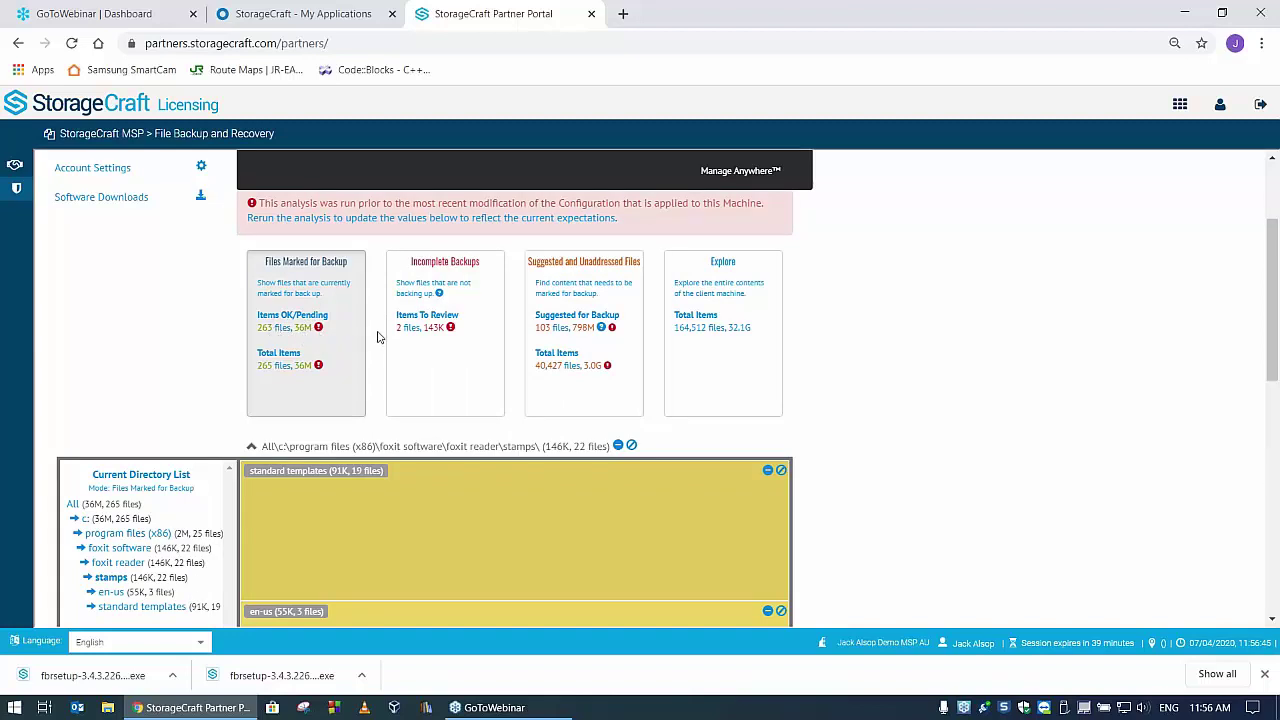
pyautogui.moveTo(318, 328)
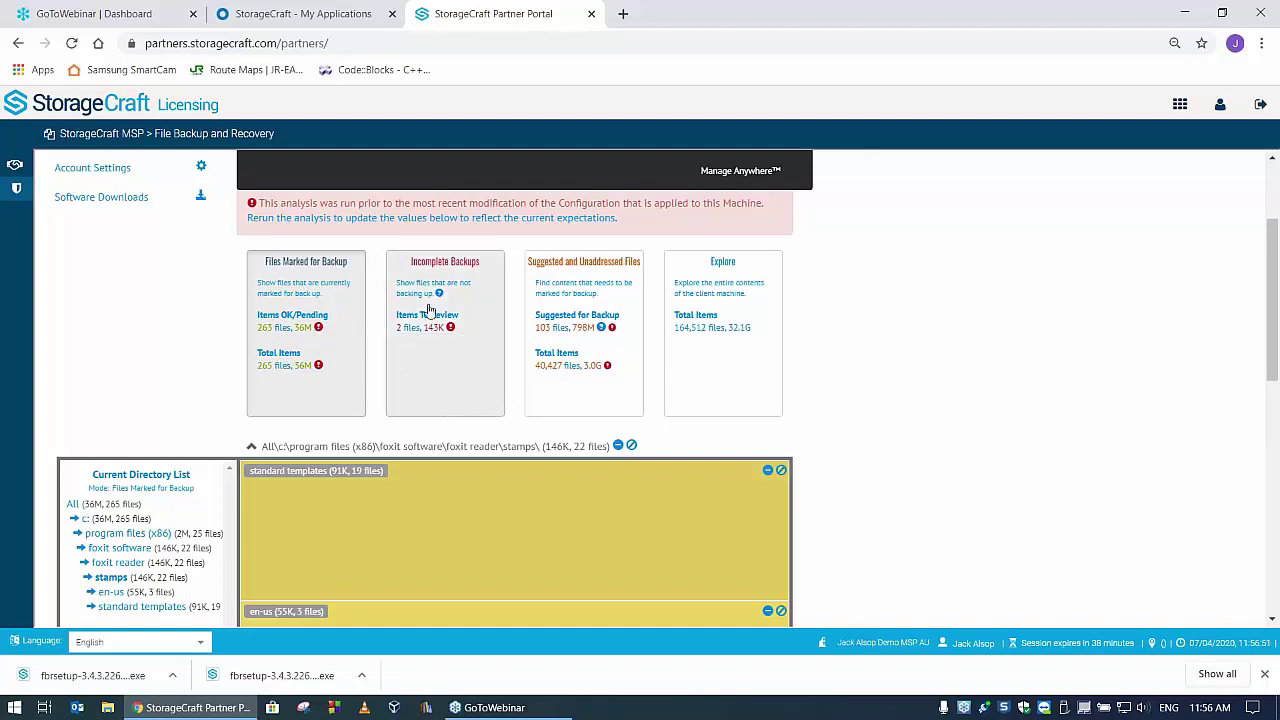
# - List the 40,427 suggested and unaddressed files from Items To Review under Incomplete Backups
pyautogui.click(415, 330)
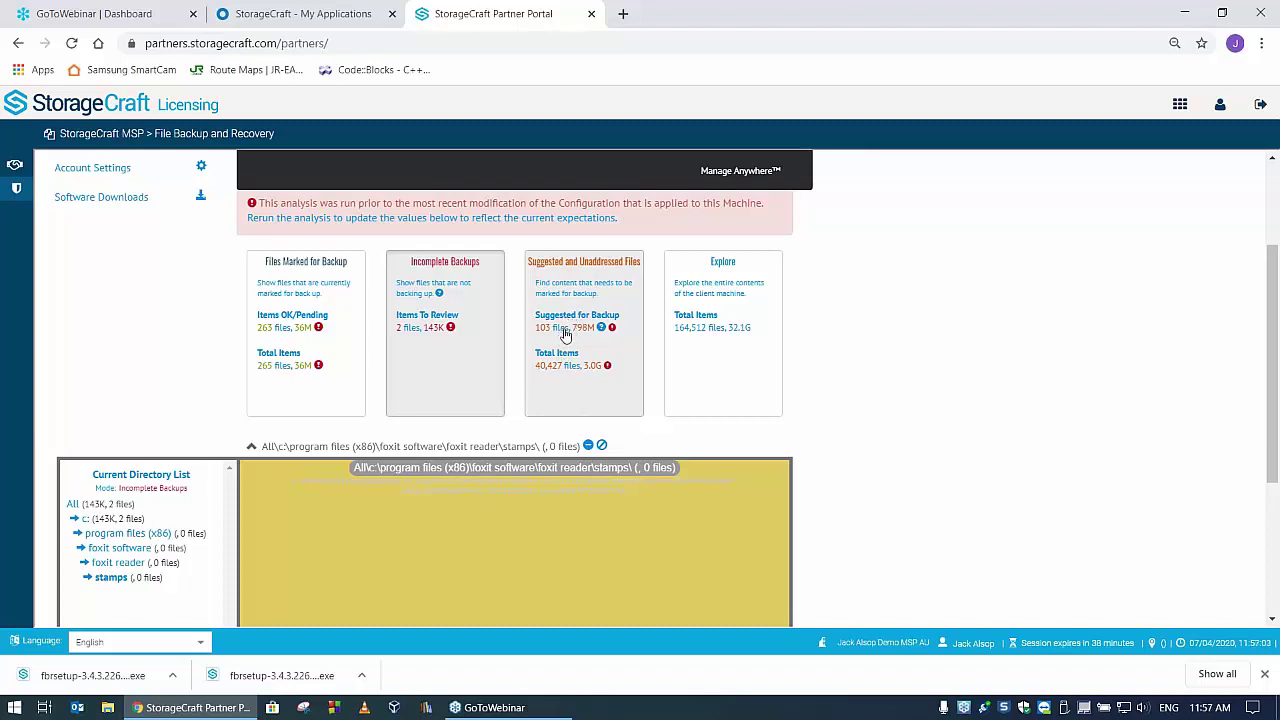
pyautogui.click(568, 367)
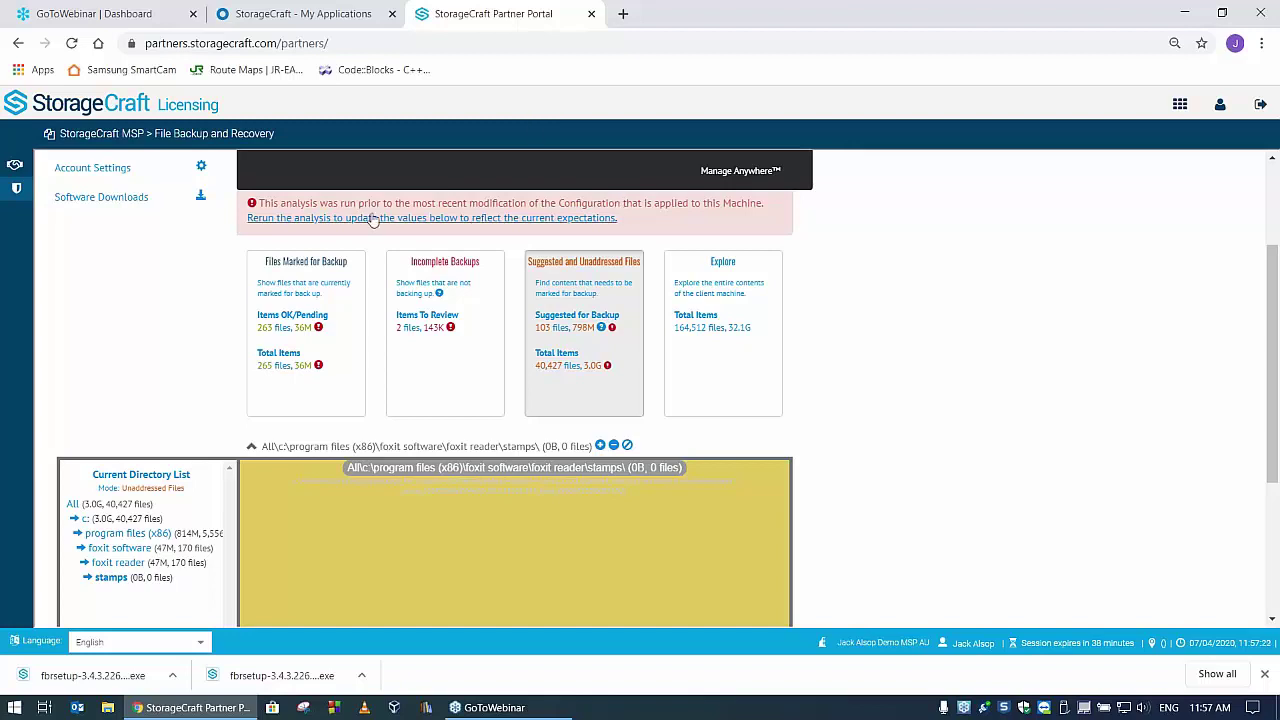
# - Rerun the backup analysis, then expand c:\users in the directory list (129M, 1,135 files)
pyautogui.click(441, 221)
pyautogui.click(572, 170)
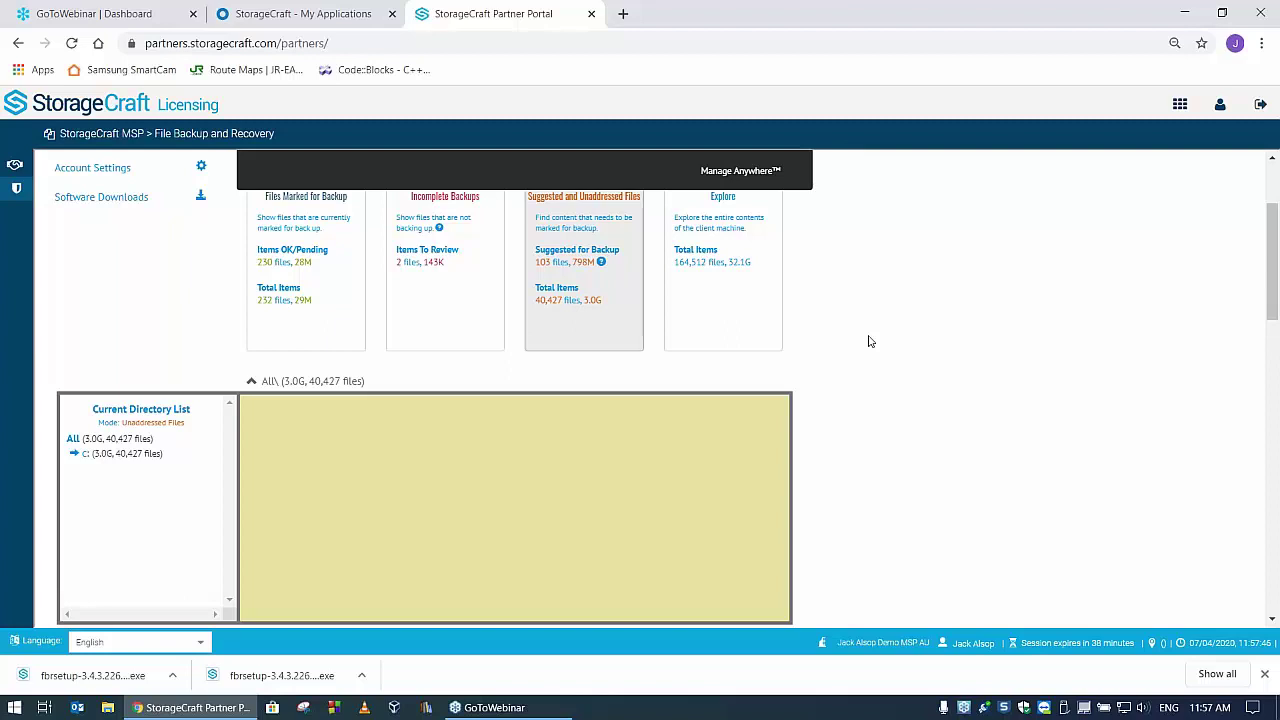
pyautogui.click(75, 456)
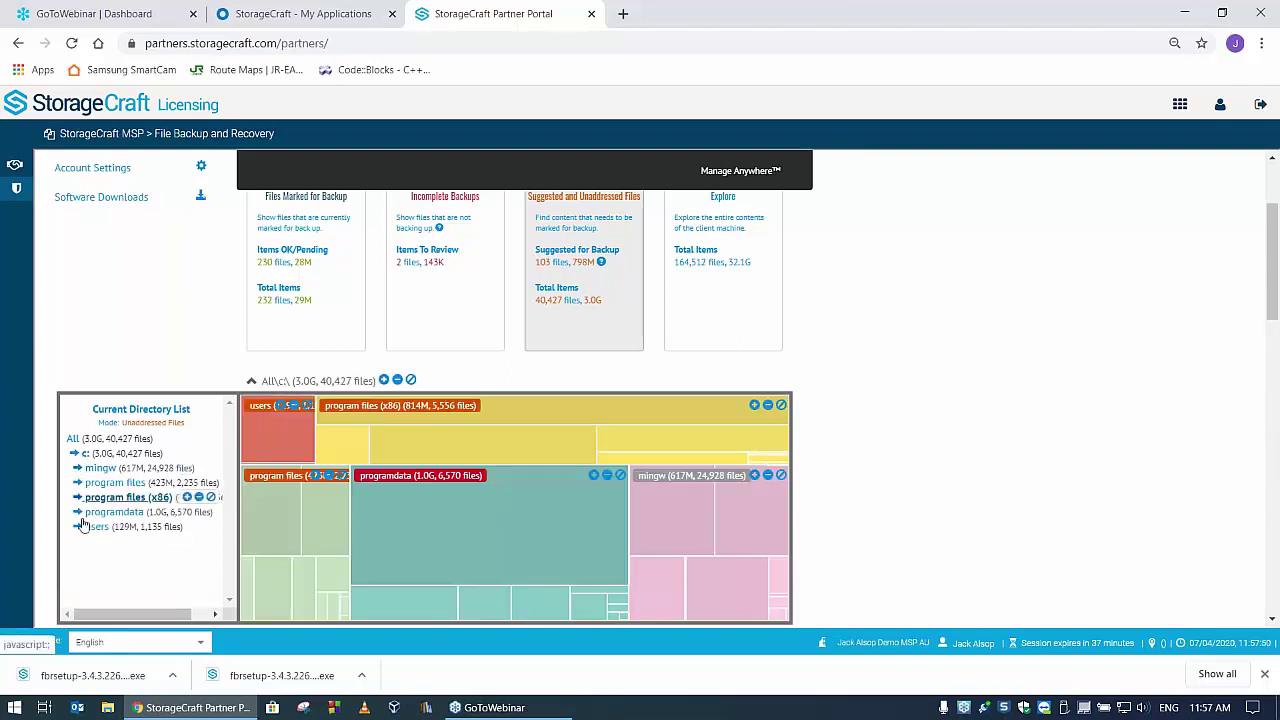
pyautogui.click(114, 531)
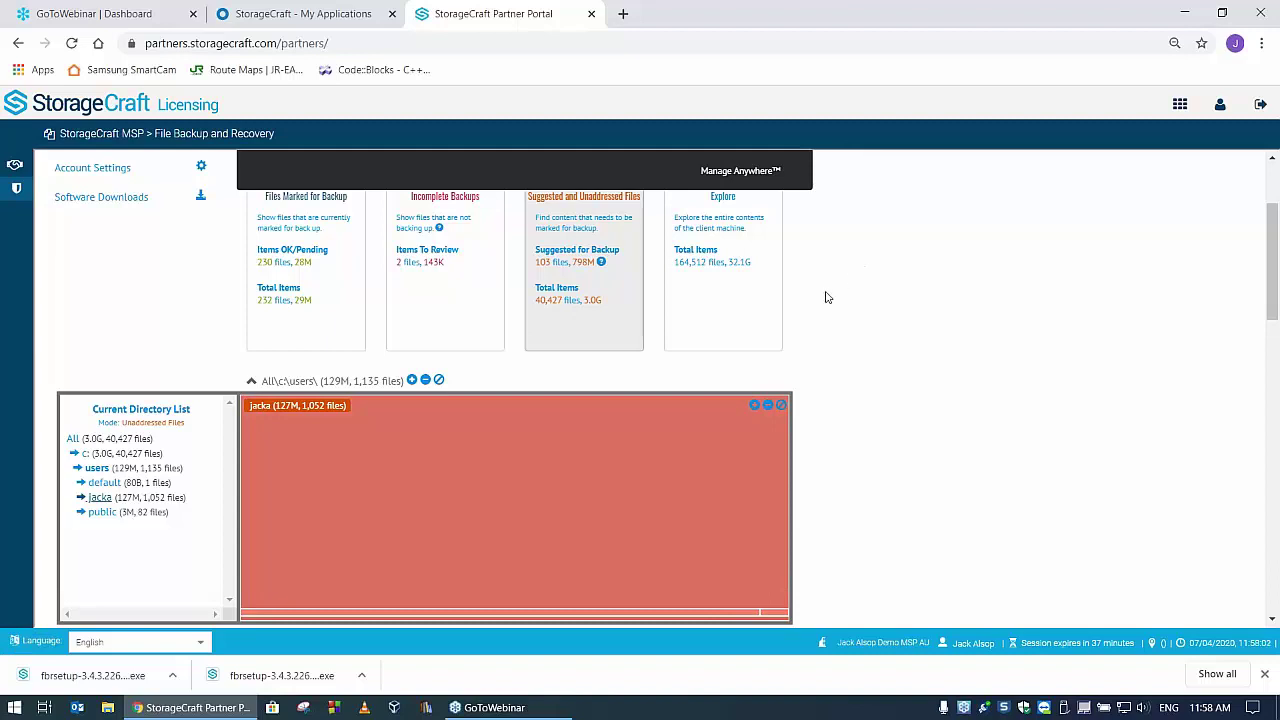
pyautogui.scroll(3, 829, 303)
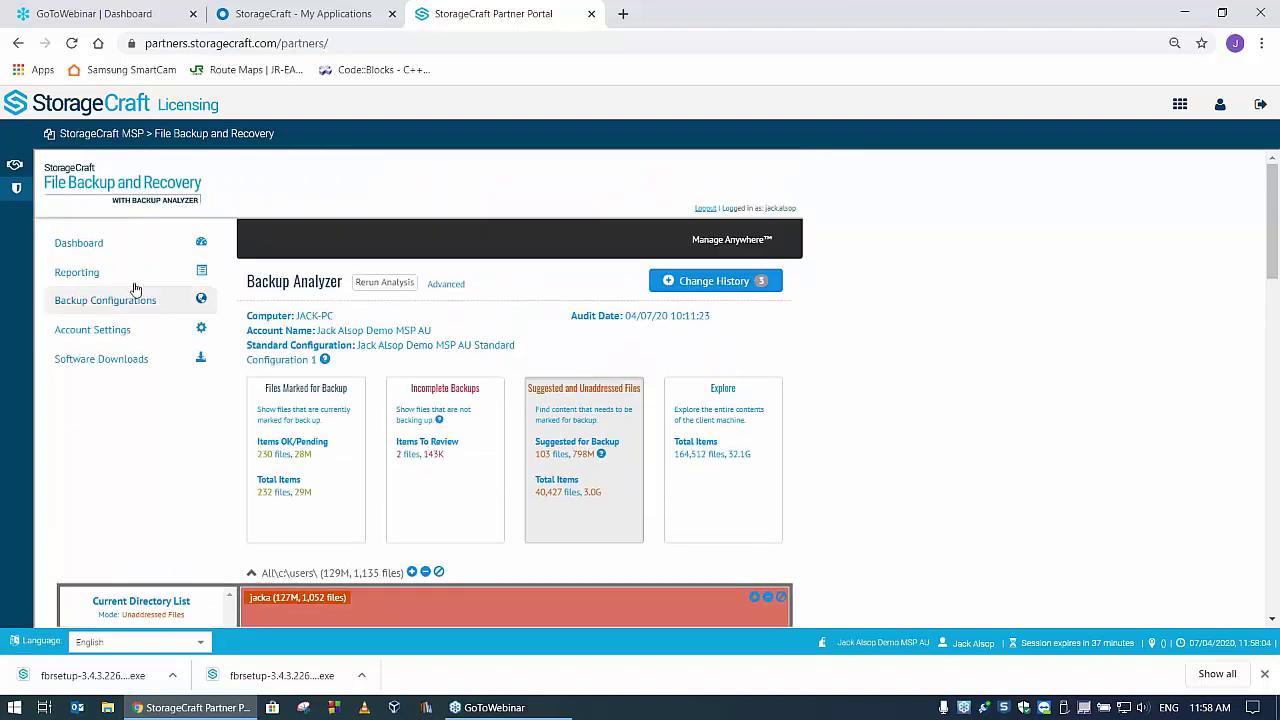
# - Open the default standard configuration from Backup Configurations for editing
pyautogui.click(118, 302)
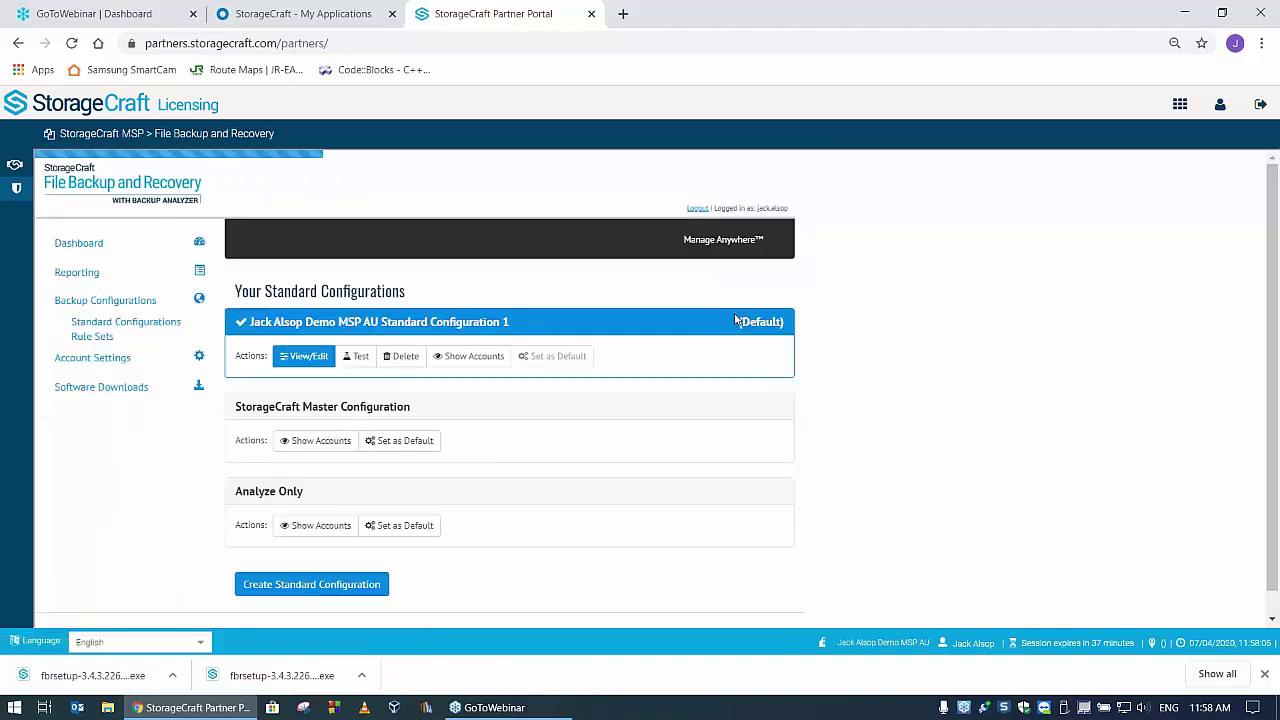
pyautogui.click(309, 358)
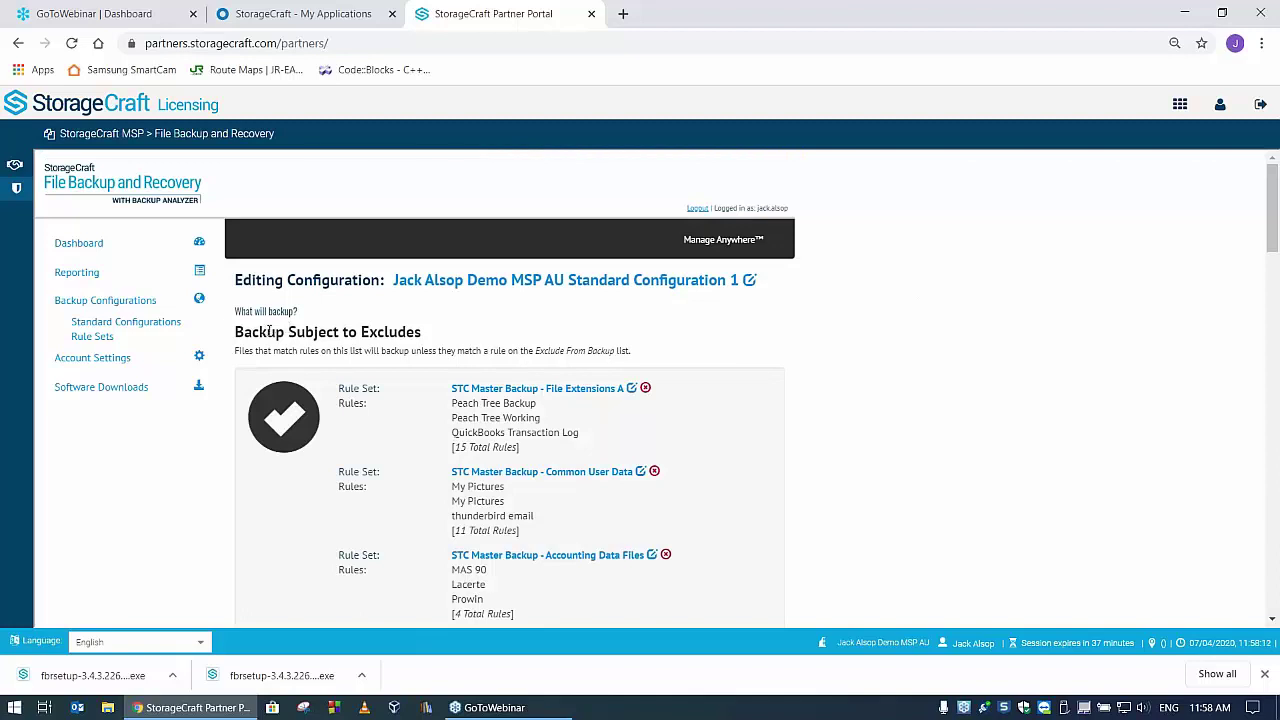
pyautogui.scroll(-2, 843, 386)
pyautogui.scroll(1, 846, 389)
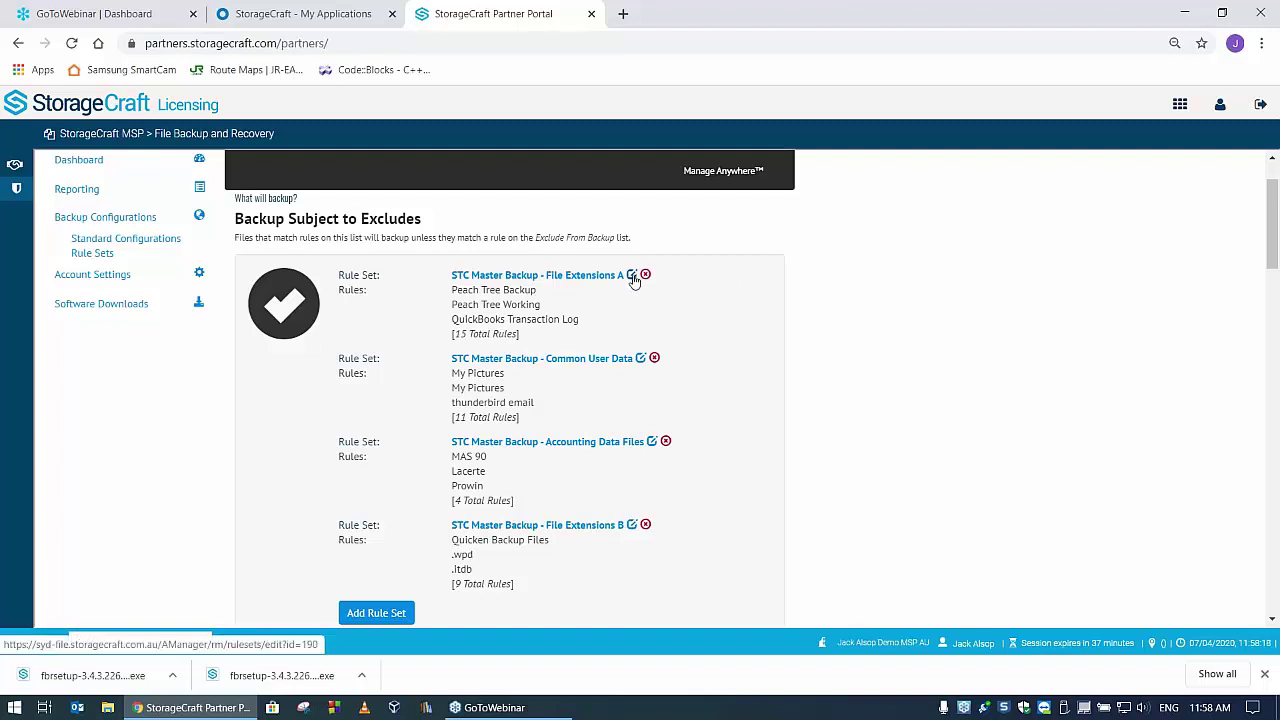
# - Review the 15 rules of STC Master Backup - File Extensions A, then return to the editor
pyautogui.click(631, 275)
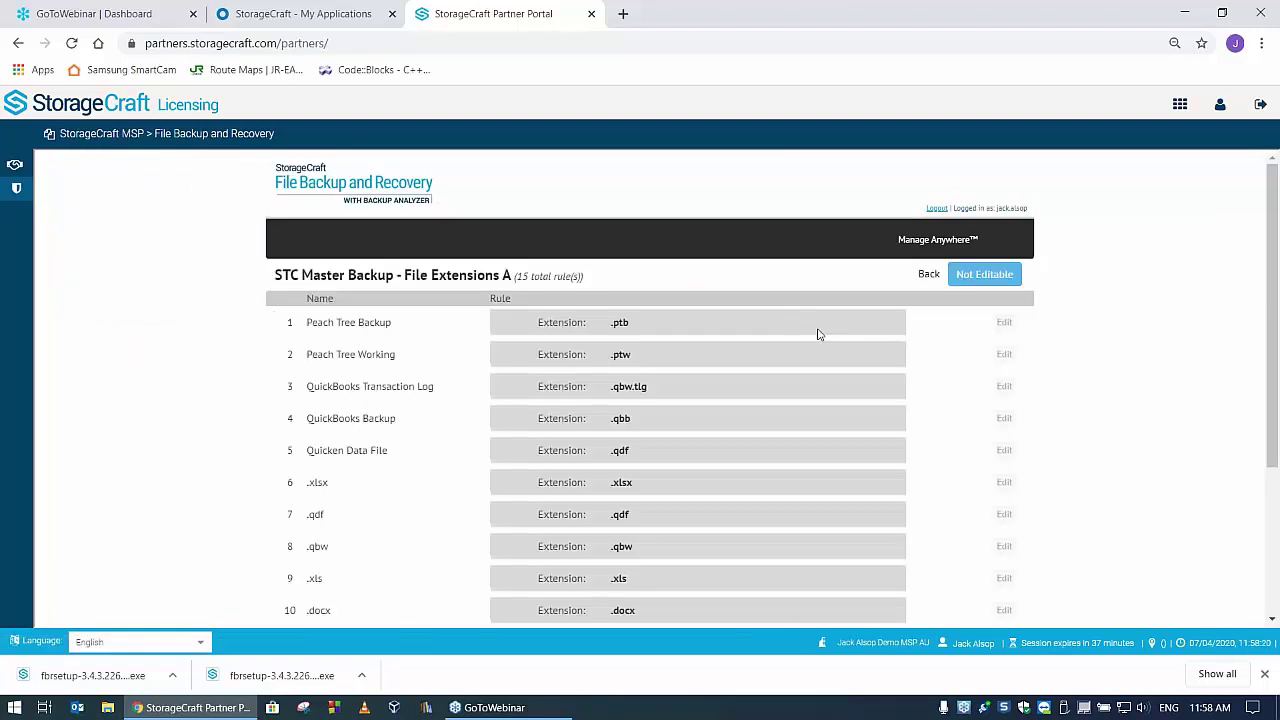
pyautogui.scroll(-3, 774, 371)
pyautogui.scroll(-1, 695, 340)
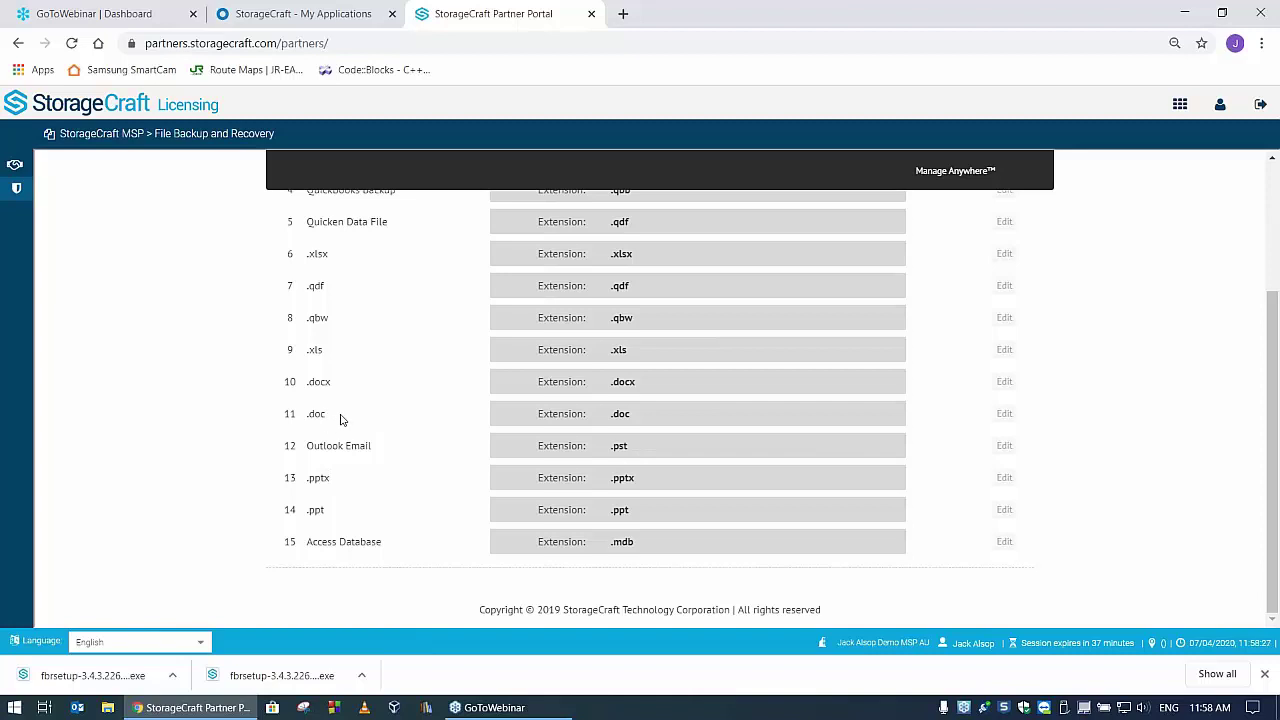
pyautogui.scroll(4, 365, 431)
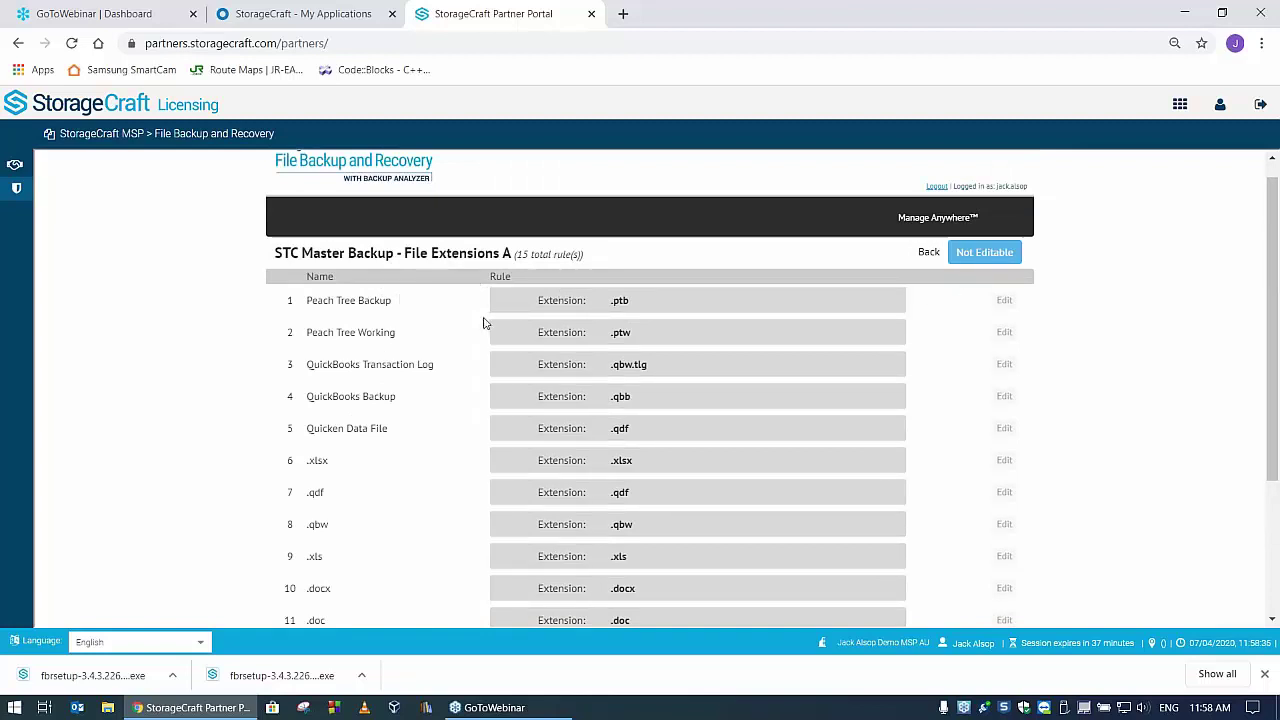
pyautogui.scroll(-3, 384, 411)
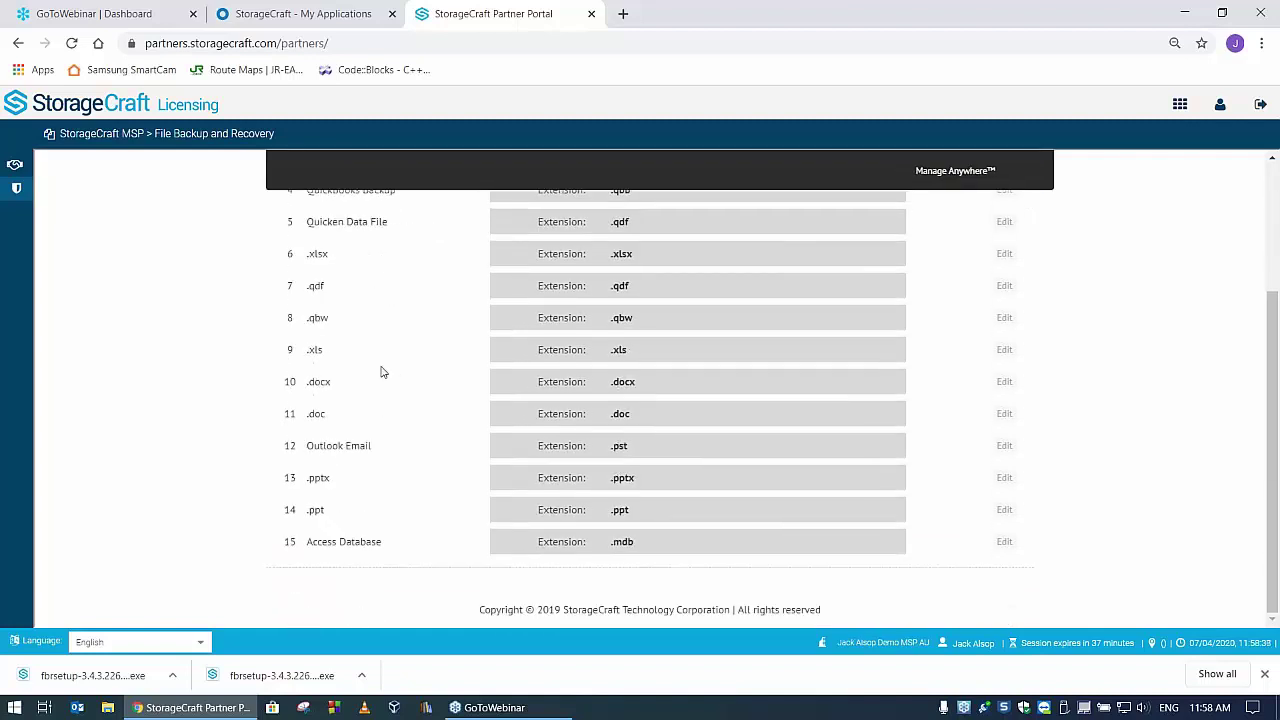
pyautogui.scroll(1, 378, 345)
pyautogui.scroll(-1, 377, 350)
pyautogui.scroll(3, 1075, 253)
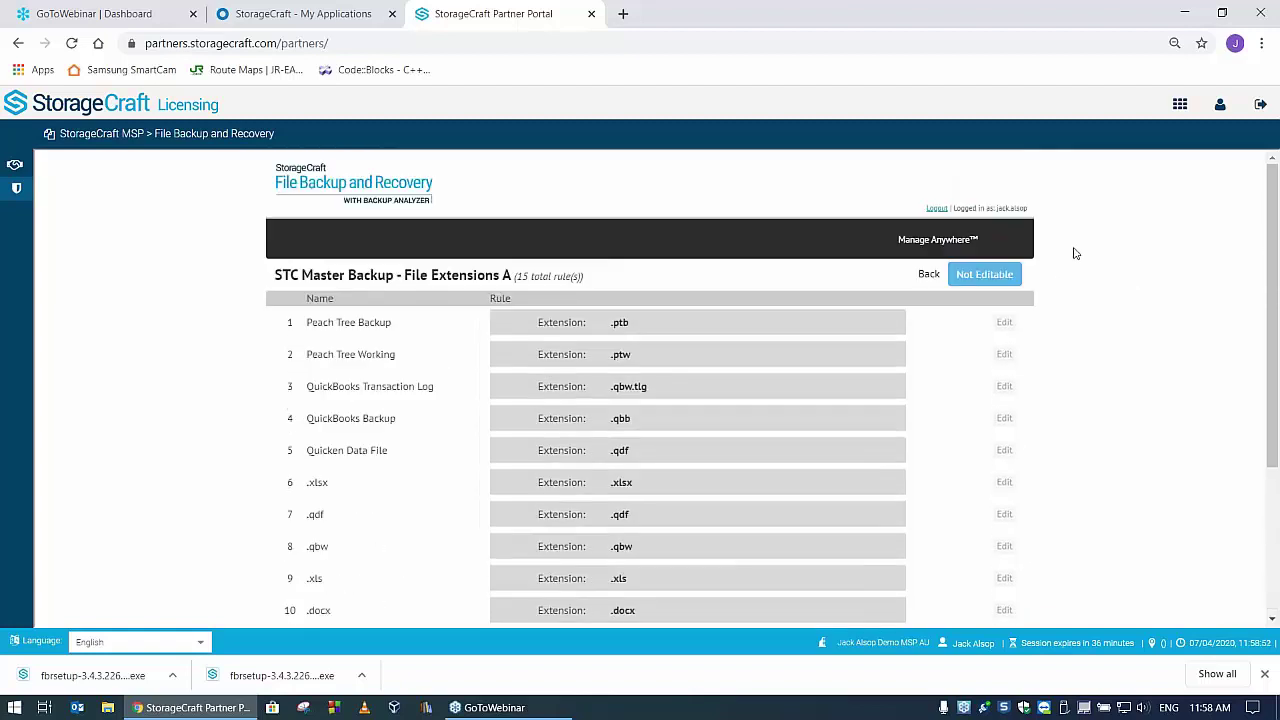
pyautogui.click(928, 275)
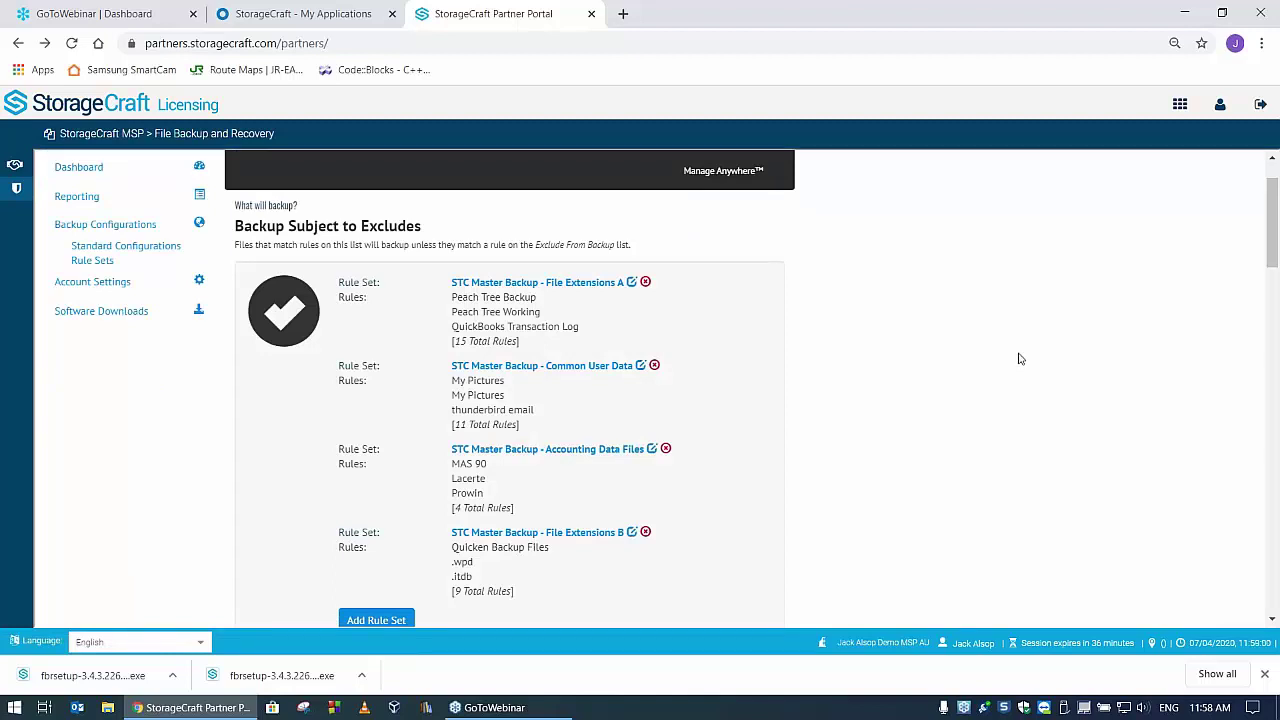
# - Open the Select a Rule Set dialog from Add Rule Set in the Always Backup section
pyautogui.scroll(-3, 1016, 358)
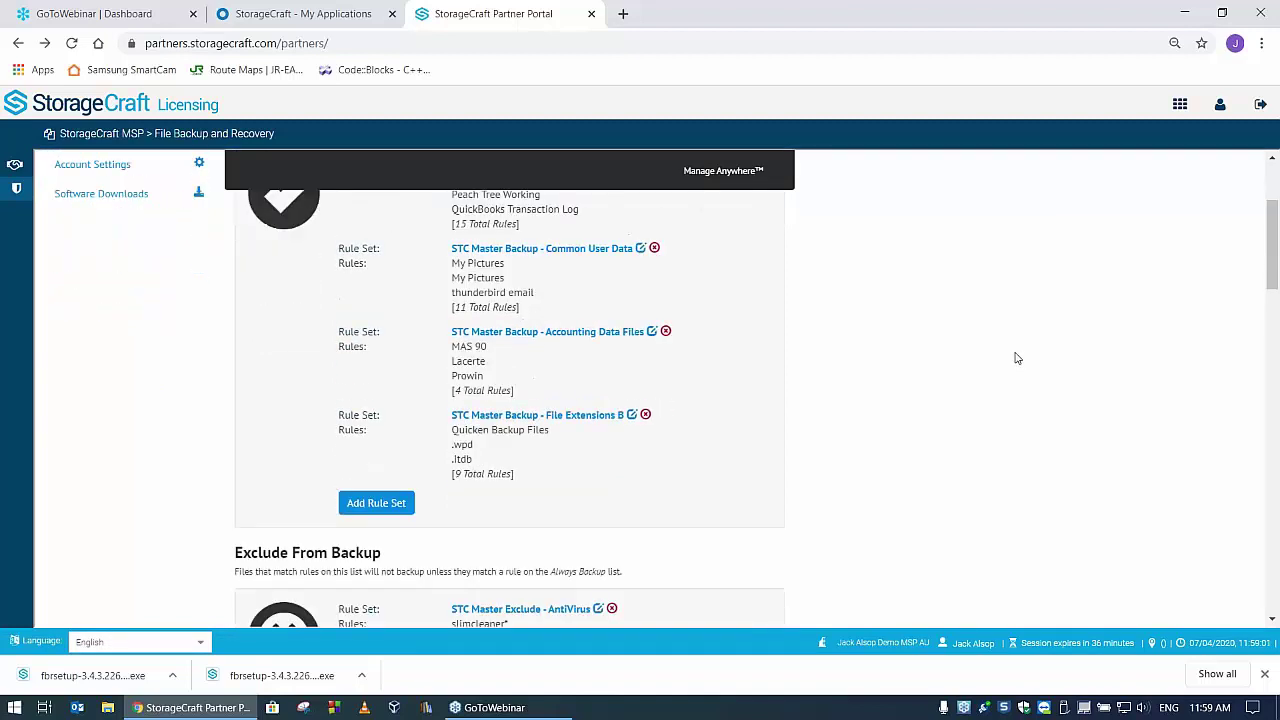
pyautogui.scroll(-10, 1016, 358)
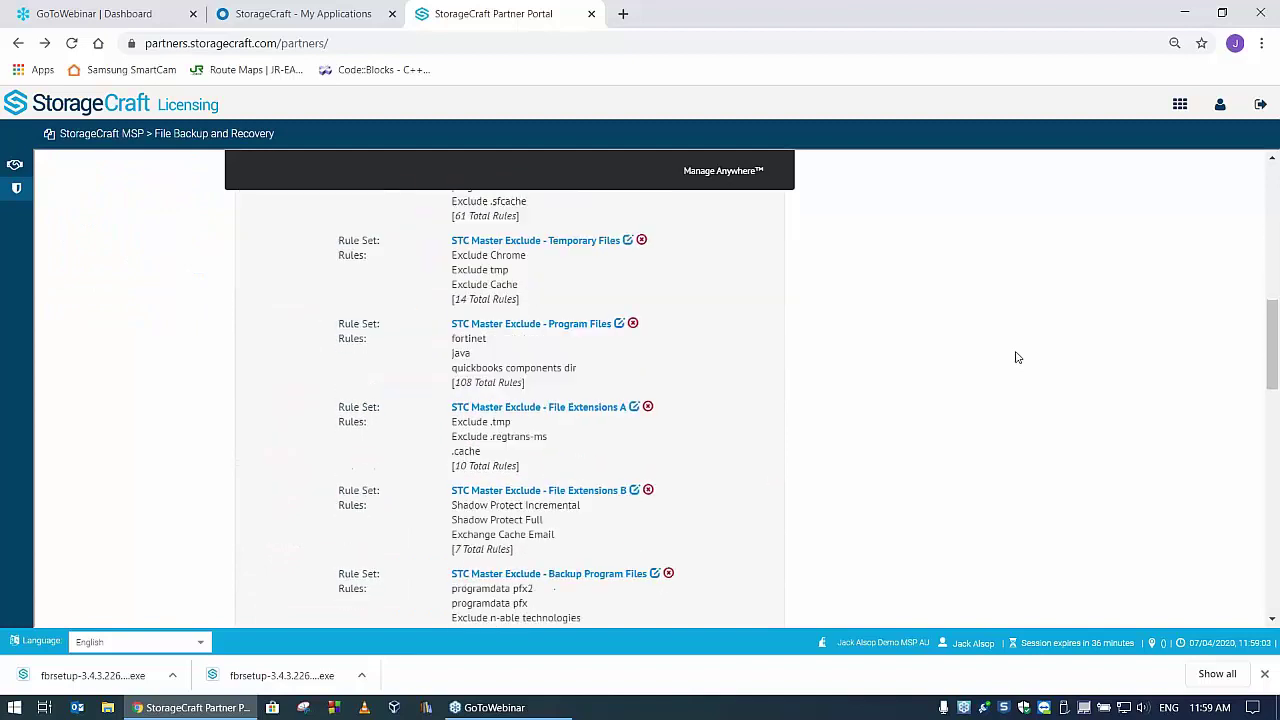
pyautogui.scroll(-4, 1016, 356)
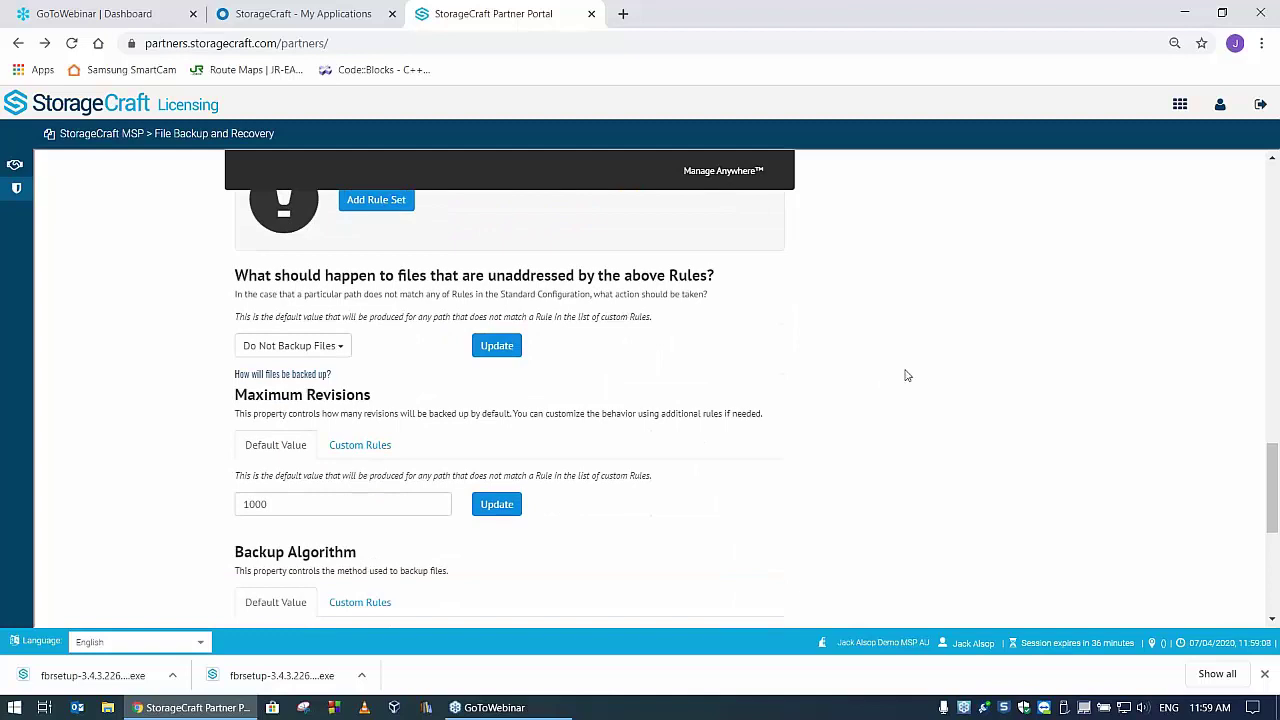
pyautogui.scroll(8, 971, 363)
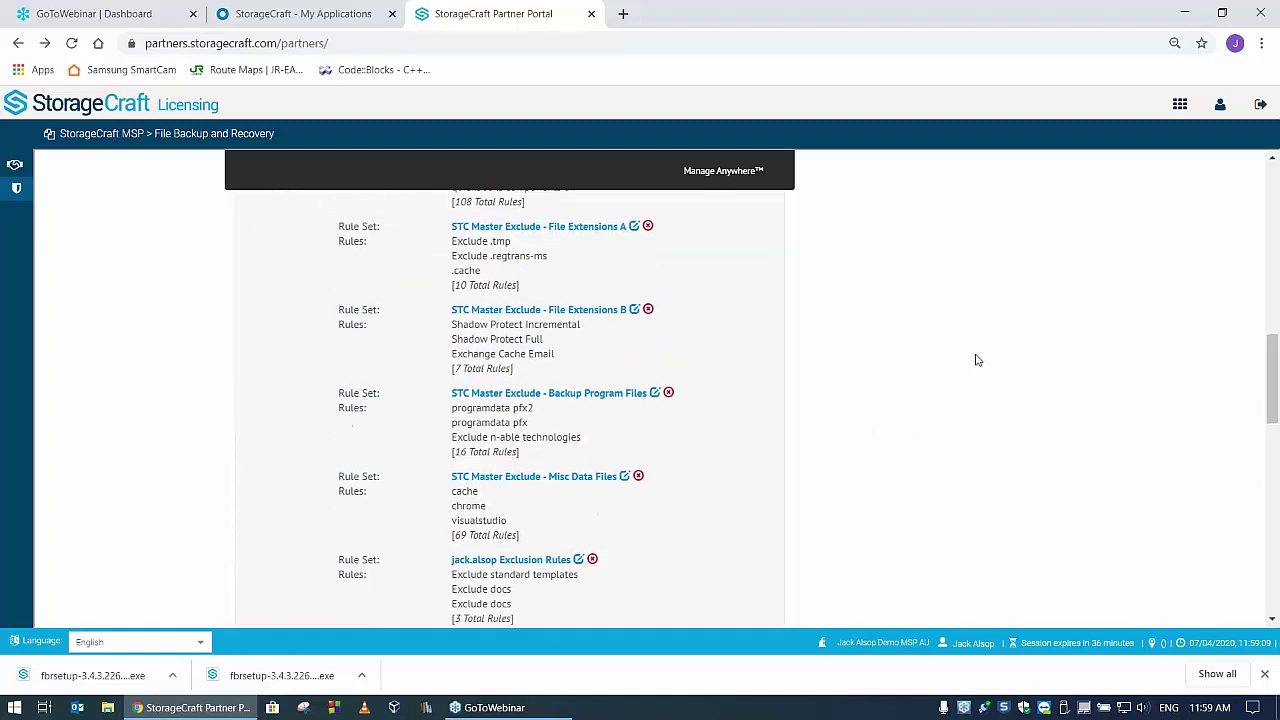
pyautogui.scroll(5, 977, 360)
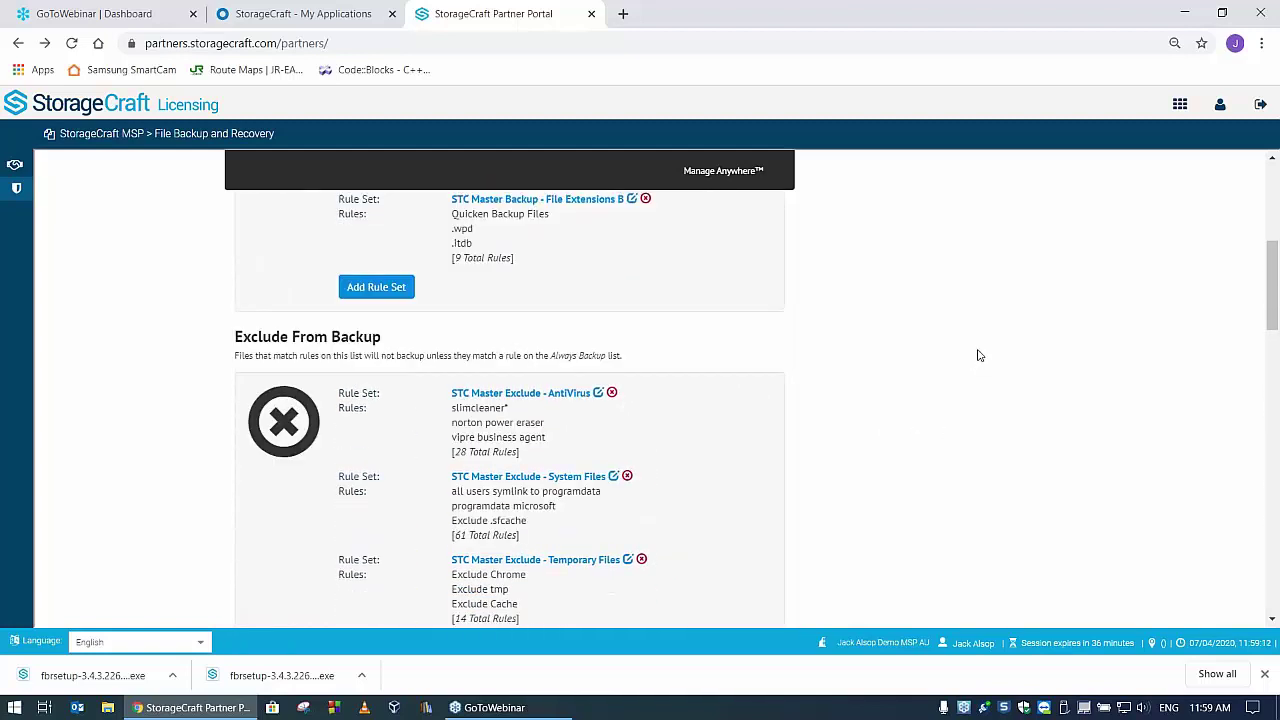
pyautogui.scroll(2, 836, 324)
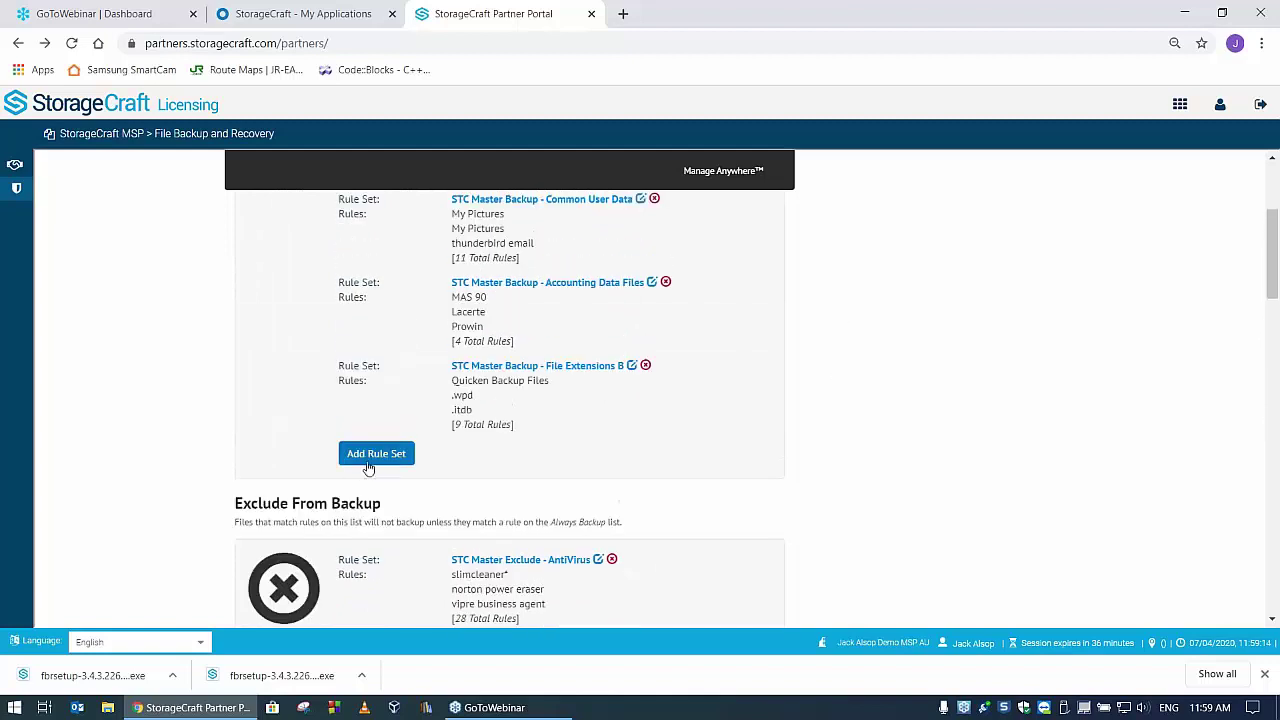
pyautogui.click(407, 454)
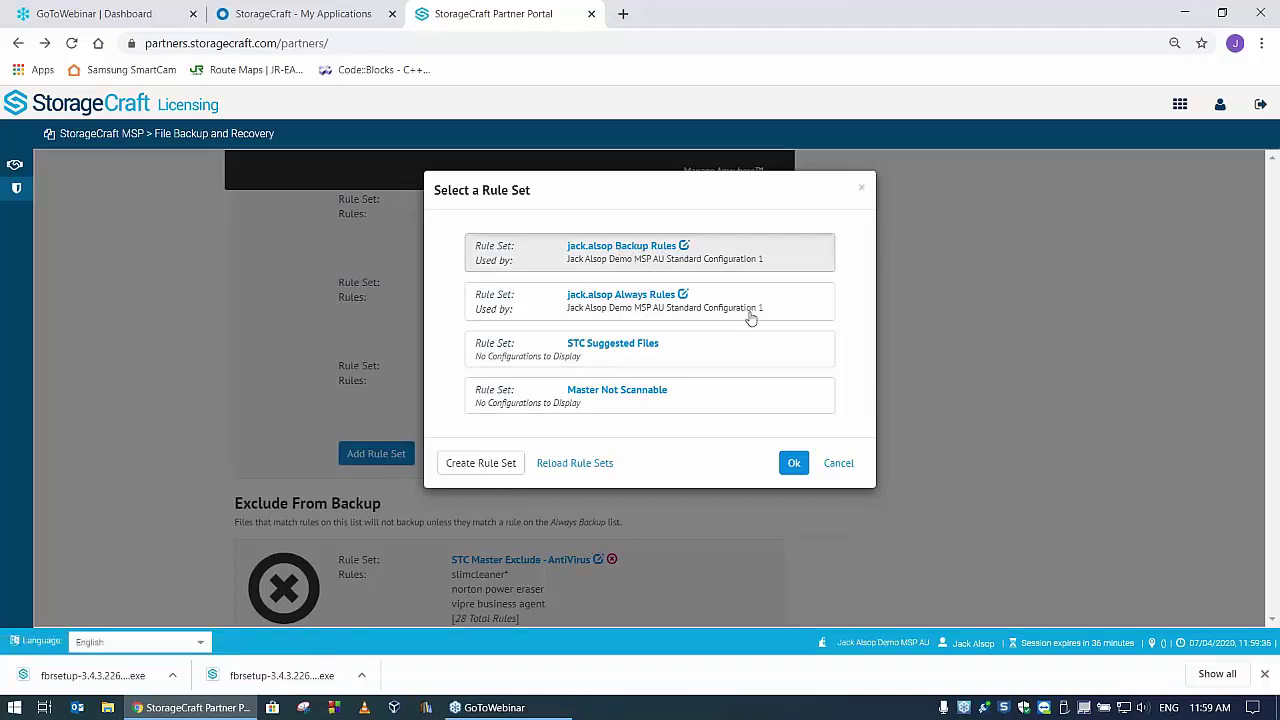
# - Add the user's Backup Rules set to the standard configuration and open its empty rule editor
pyautogui.click(793, 464)
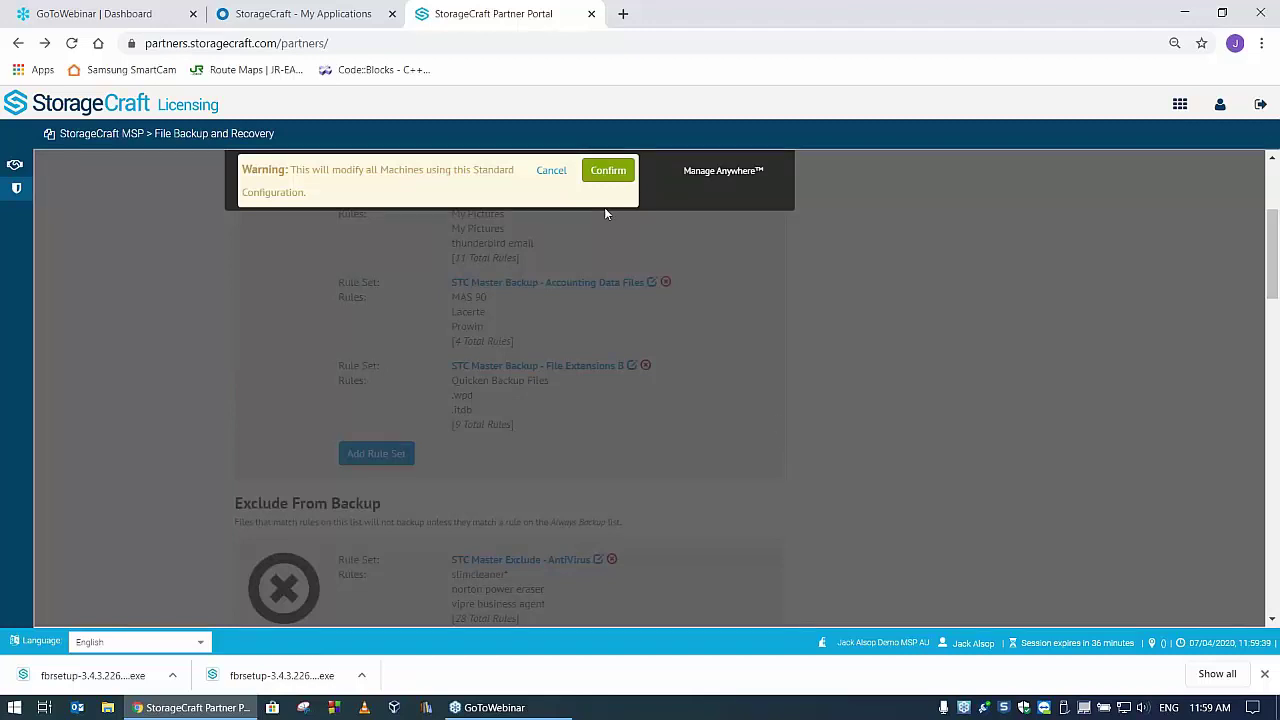
pyautogui.click(622, 172)
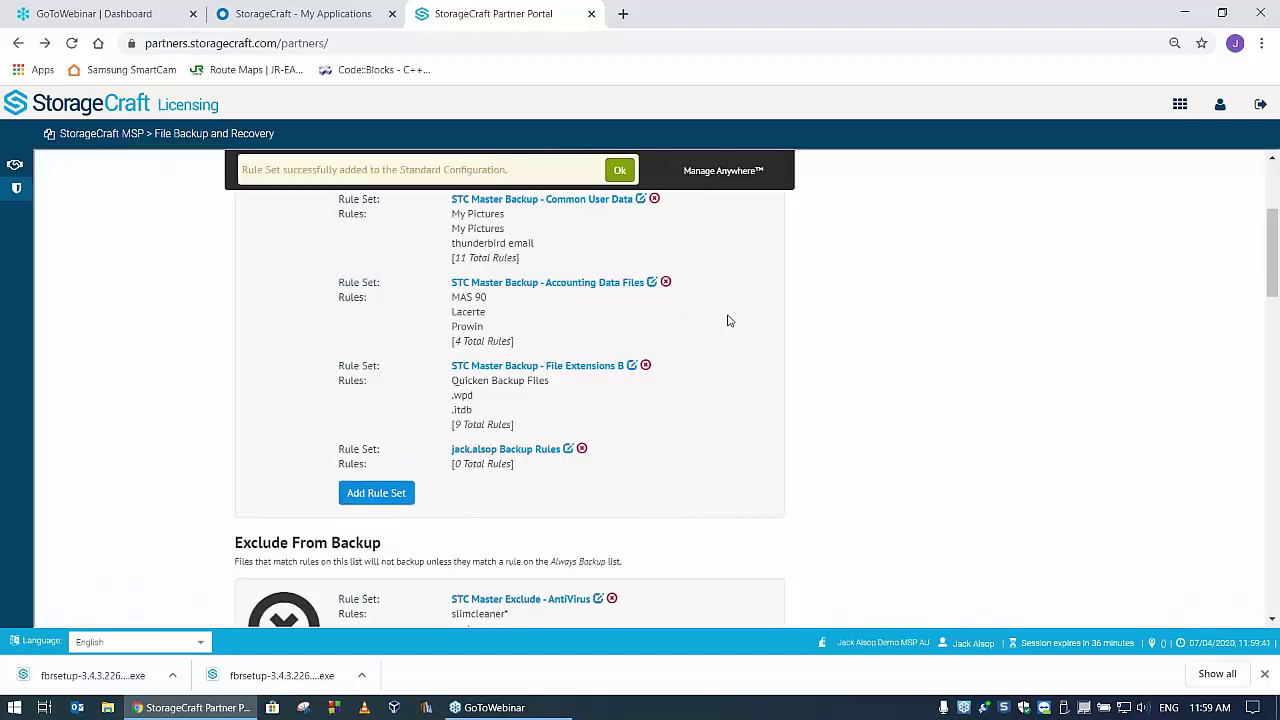
pyautogui.click(567, 449)
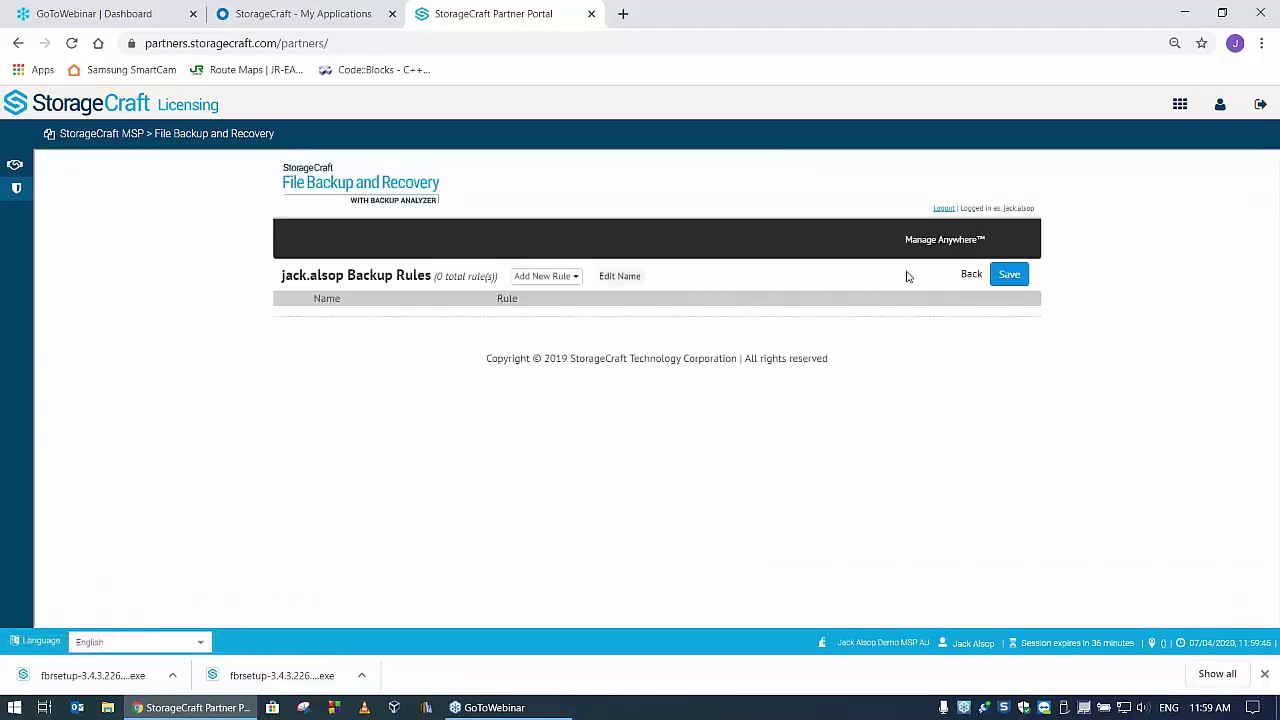
pyautogui.click(553, 279)
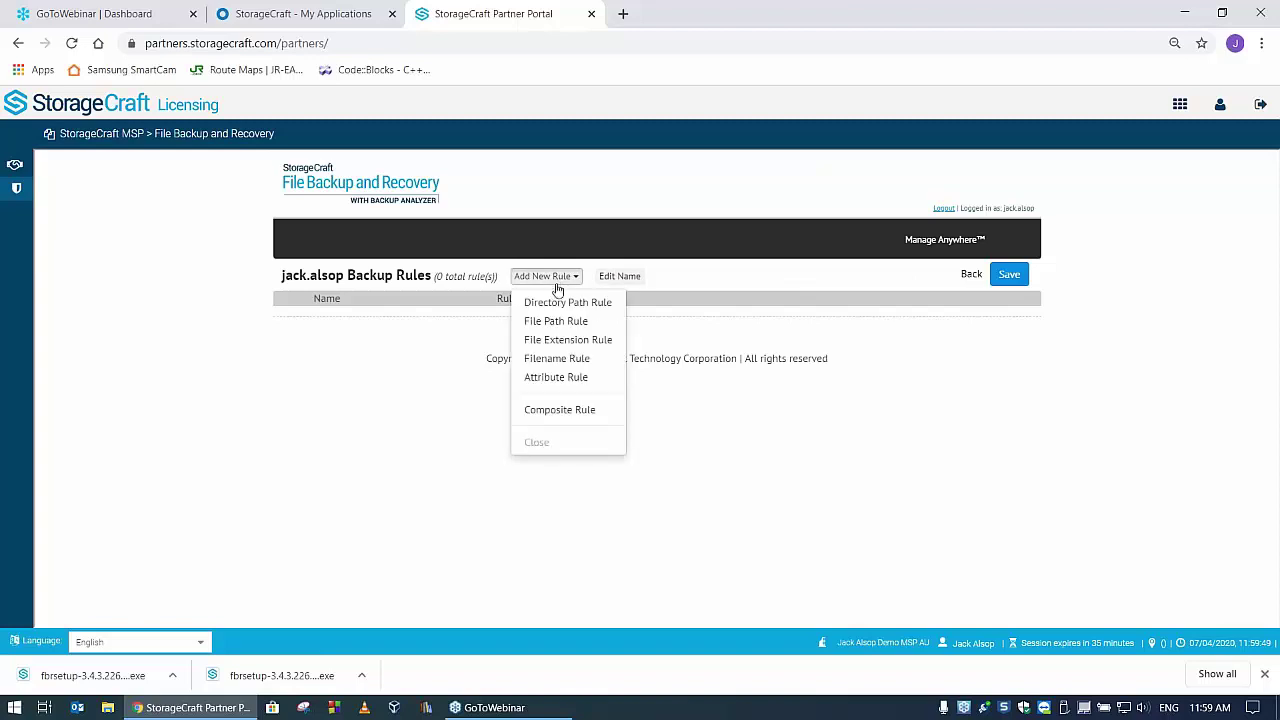
# - Add a File Extension Rule for .docxy named 'Microsoft Work new' and save the rule set
pyautogui.click(565, 340)
pyautogui.click(337, 321)
pyautogui.write('M')
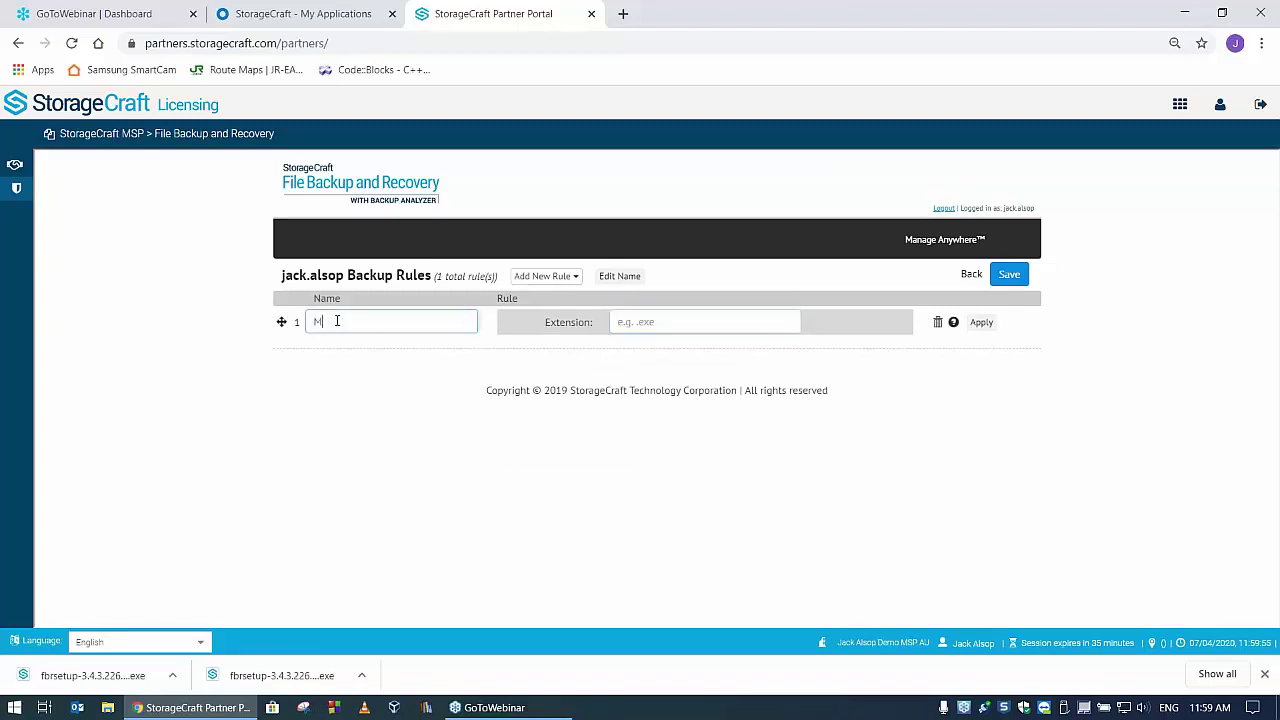
pyautogui.write('icrosoft')
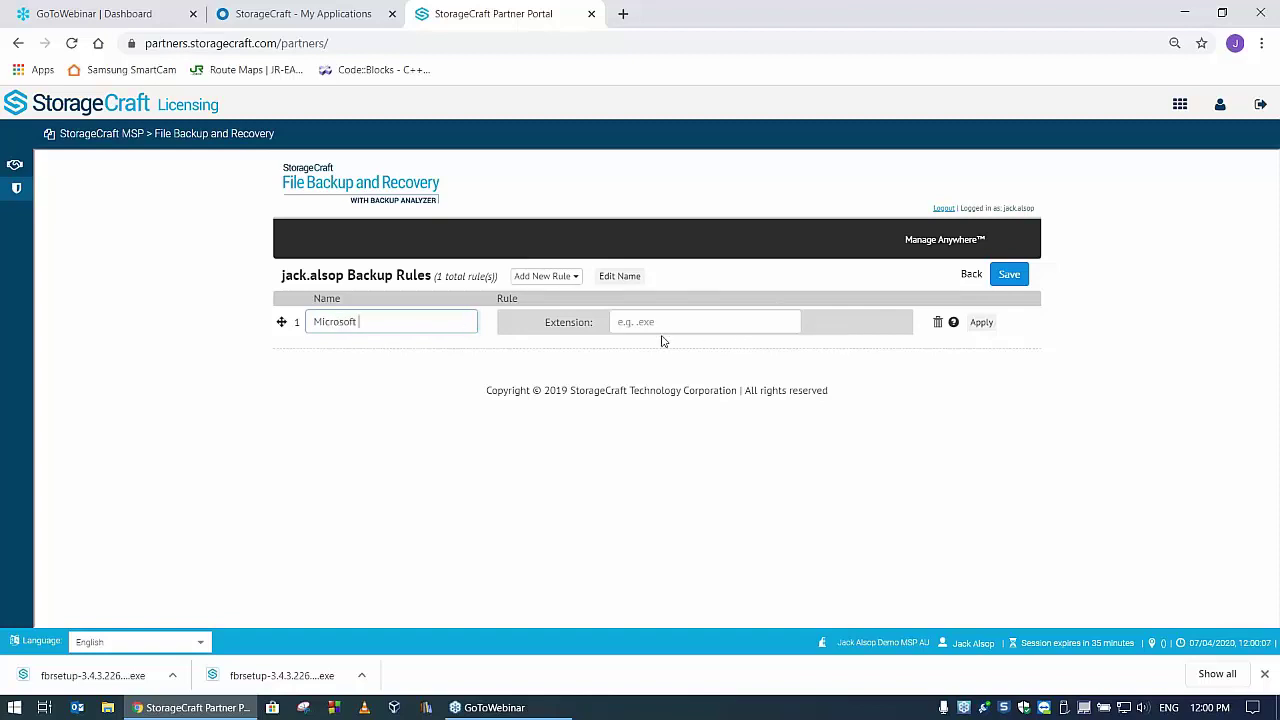
pyautogui.click(702, 322)
pyautogui.write('.')
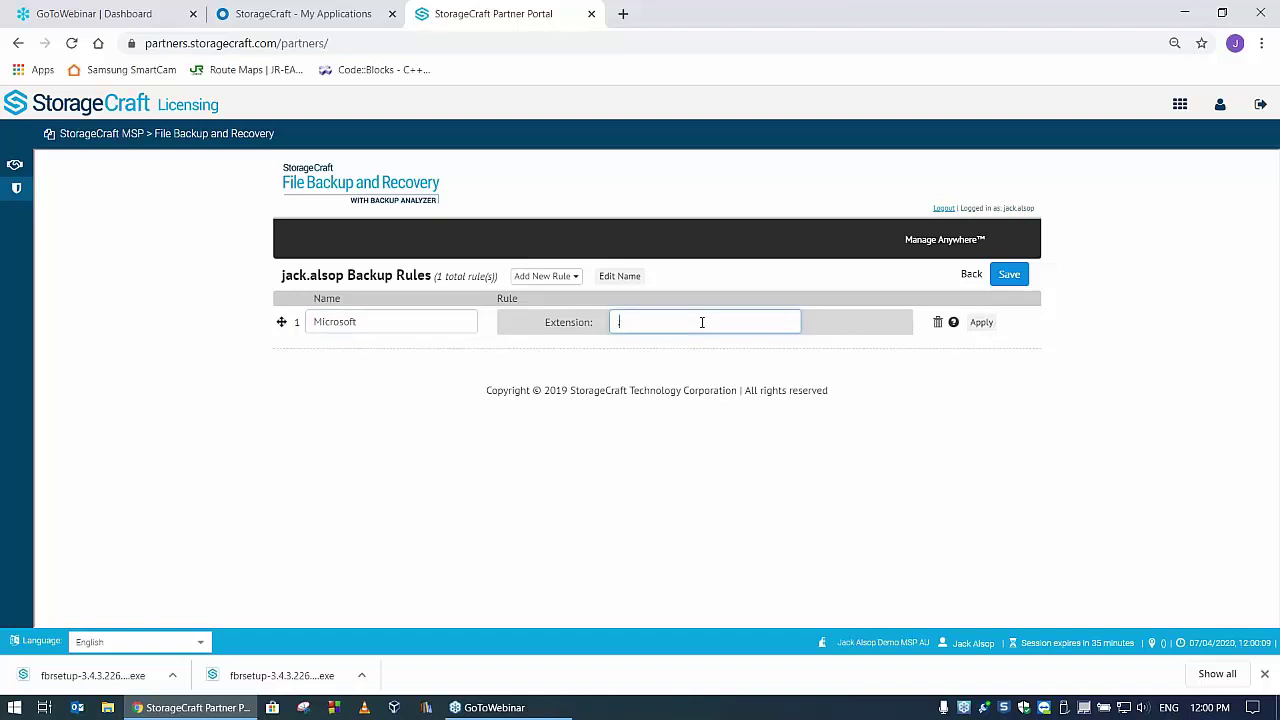
pyautogui.write('docxy')
pyautogui.click(377, 322)
pyautogui.write('Work new')
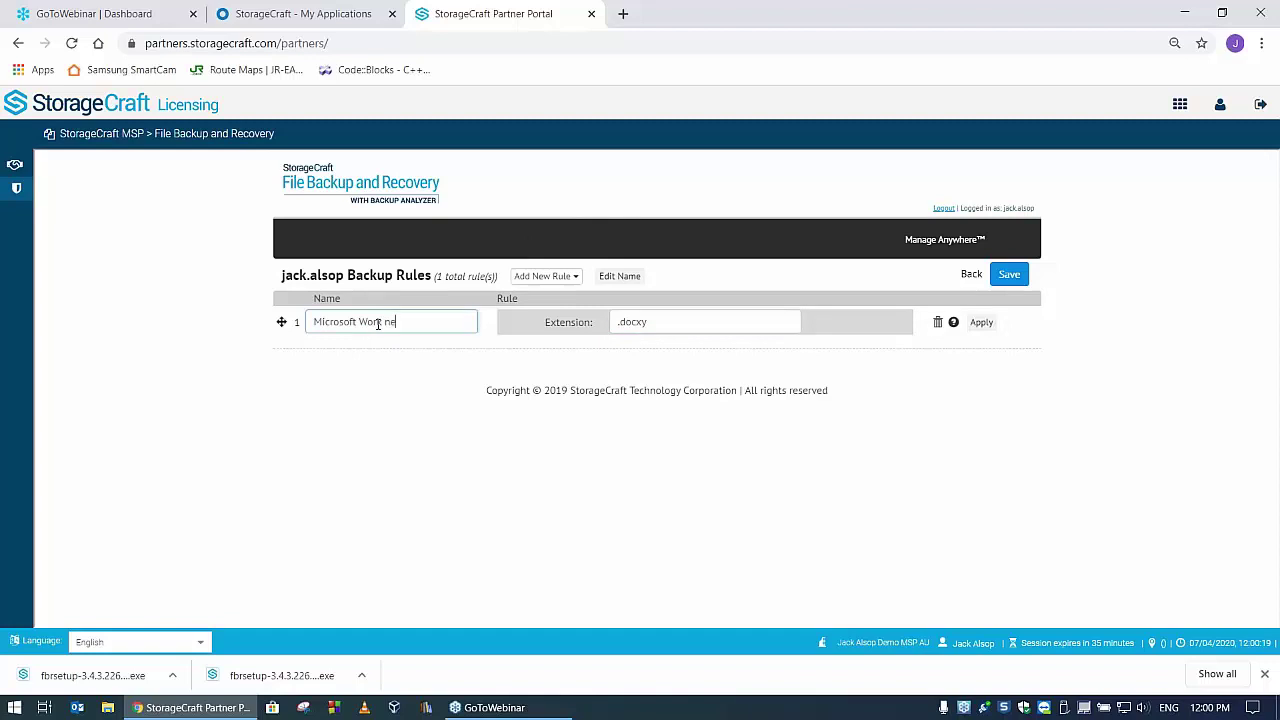
pyautogui.click(982, 324)
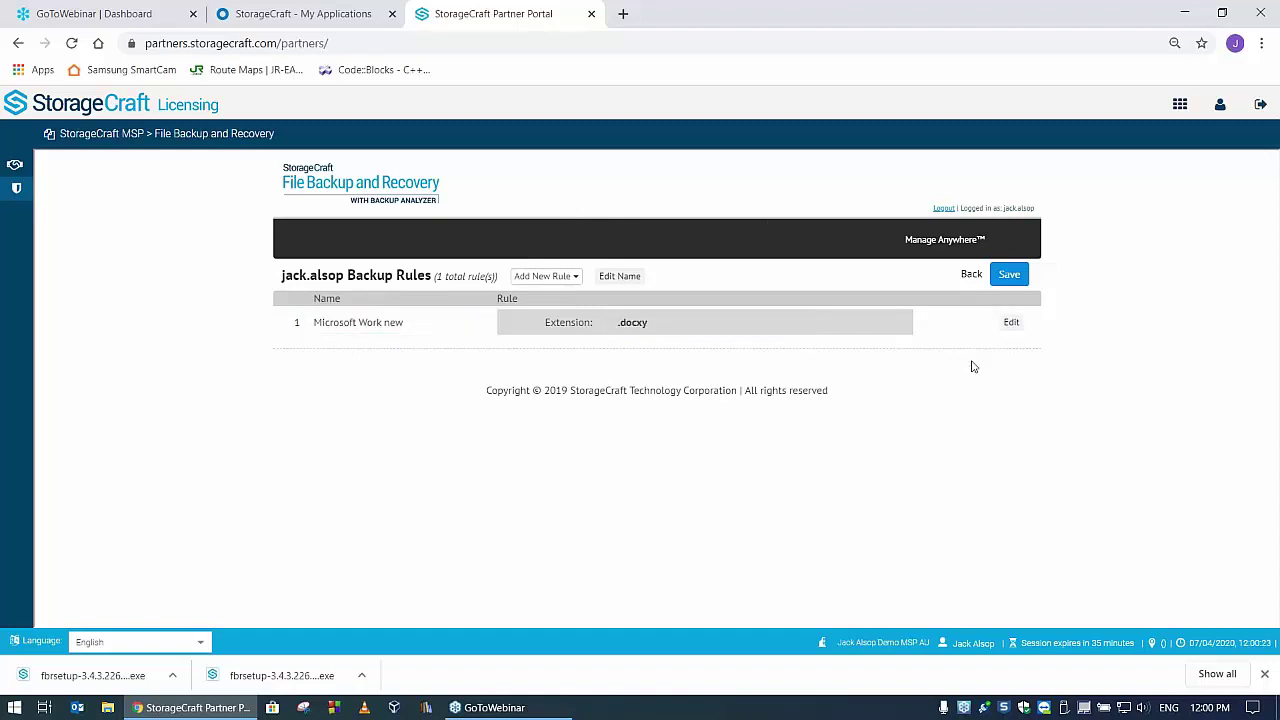
pyautogui.click(1008, 275)
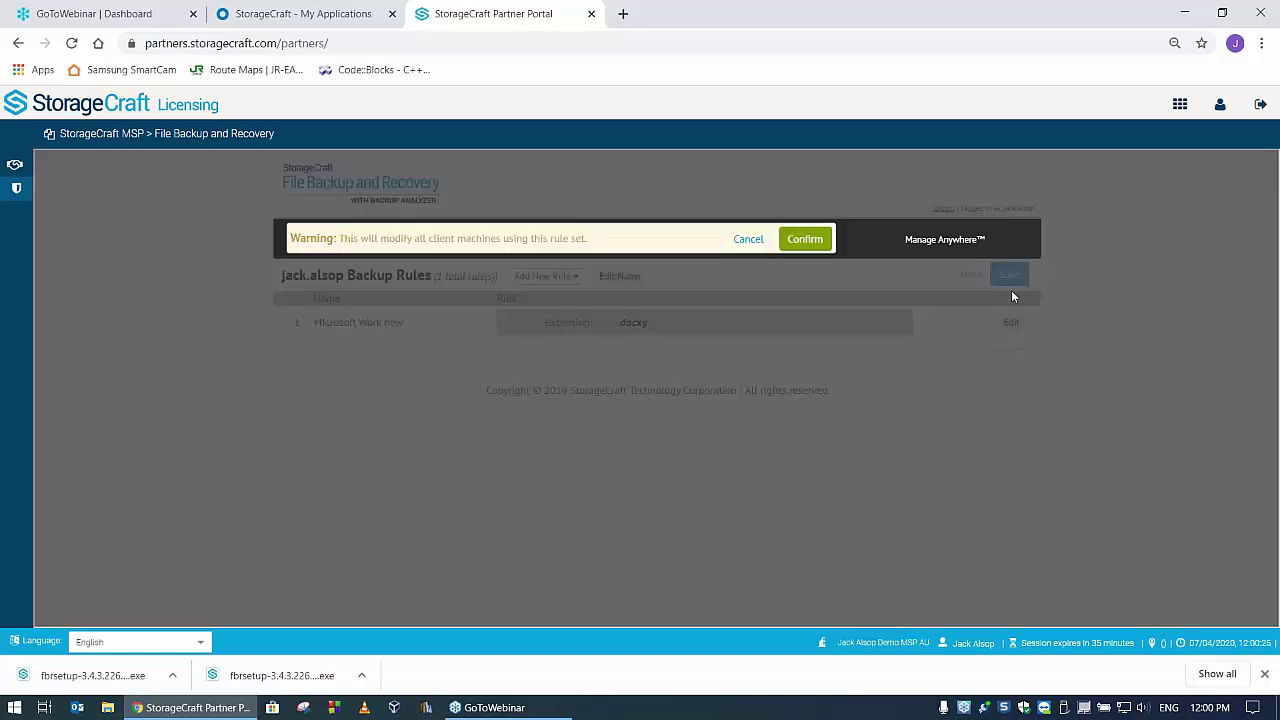
pyautogui.click(810, 240)
pyautogui.click(815, 239)
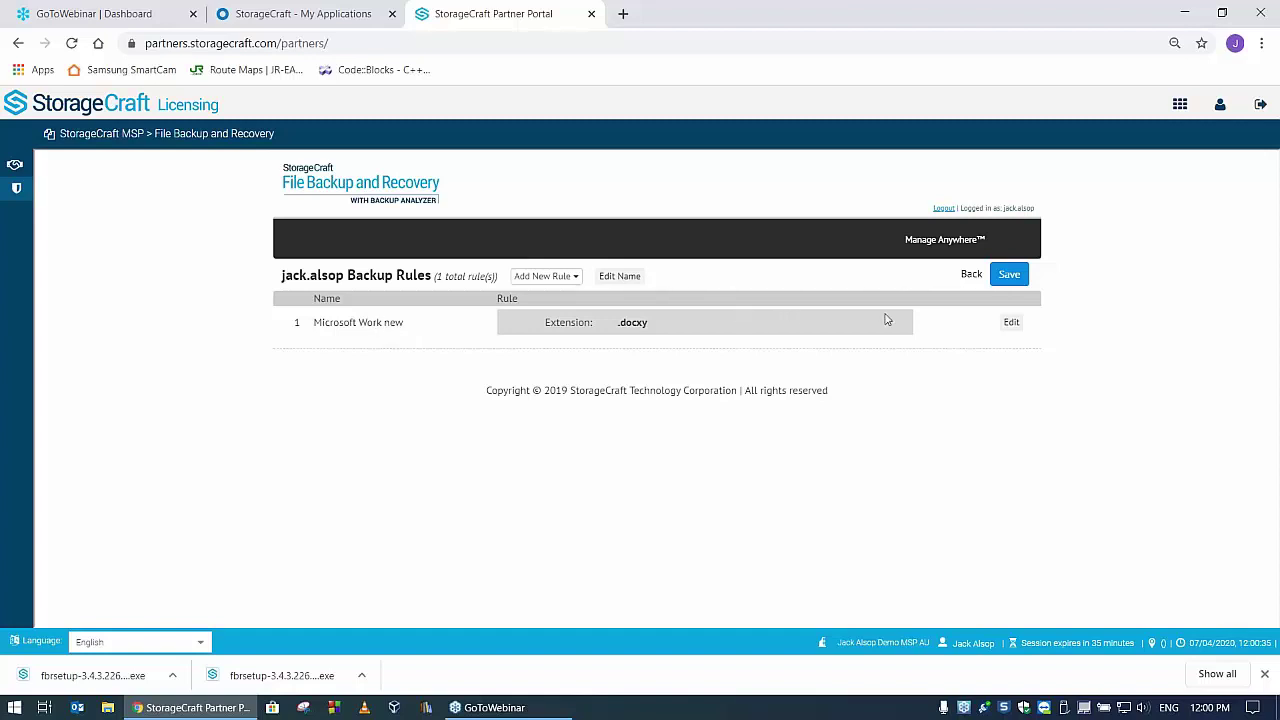
# - Correct the rule name to 'Microsoft Word new' and save the rule set again
pyautogui.click(1010, 323)
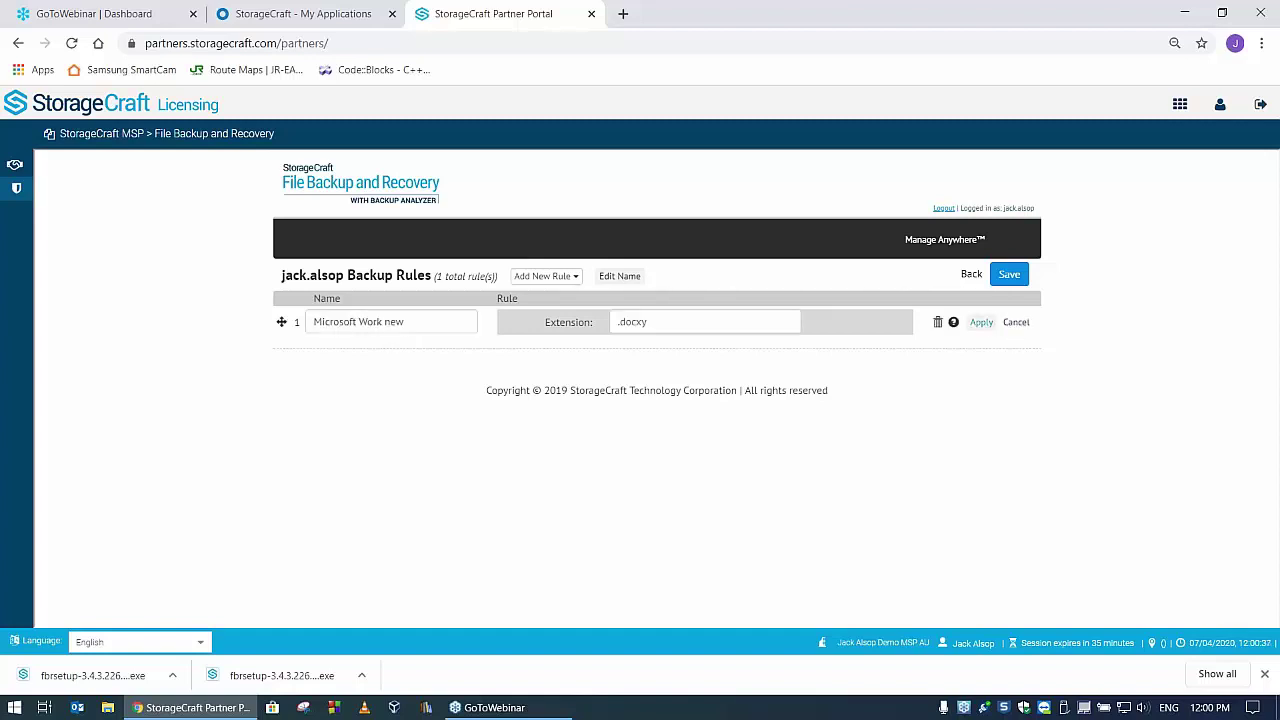
pyautogui.click(400, 323)
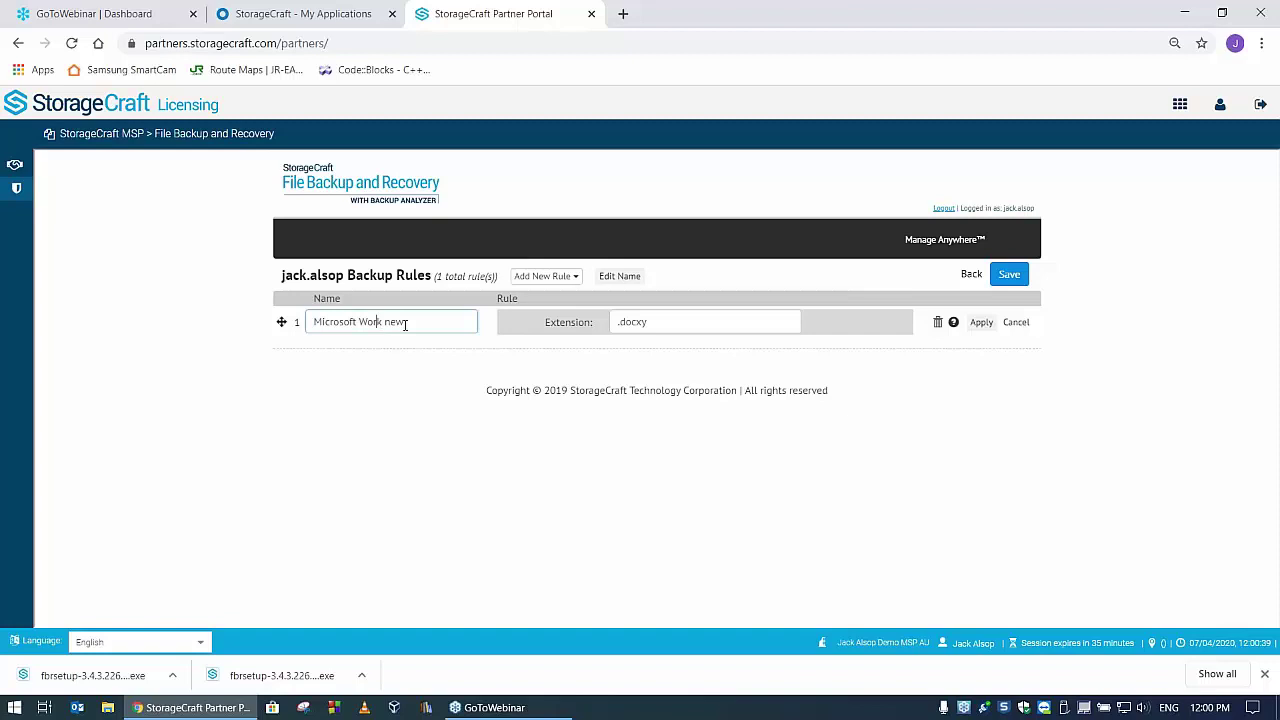
pyautogui.press('Delete')
pyautogui.write('d')
pyautogui.click(981, 324)
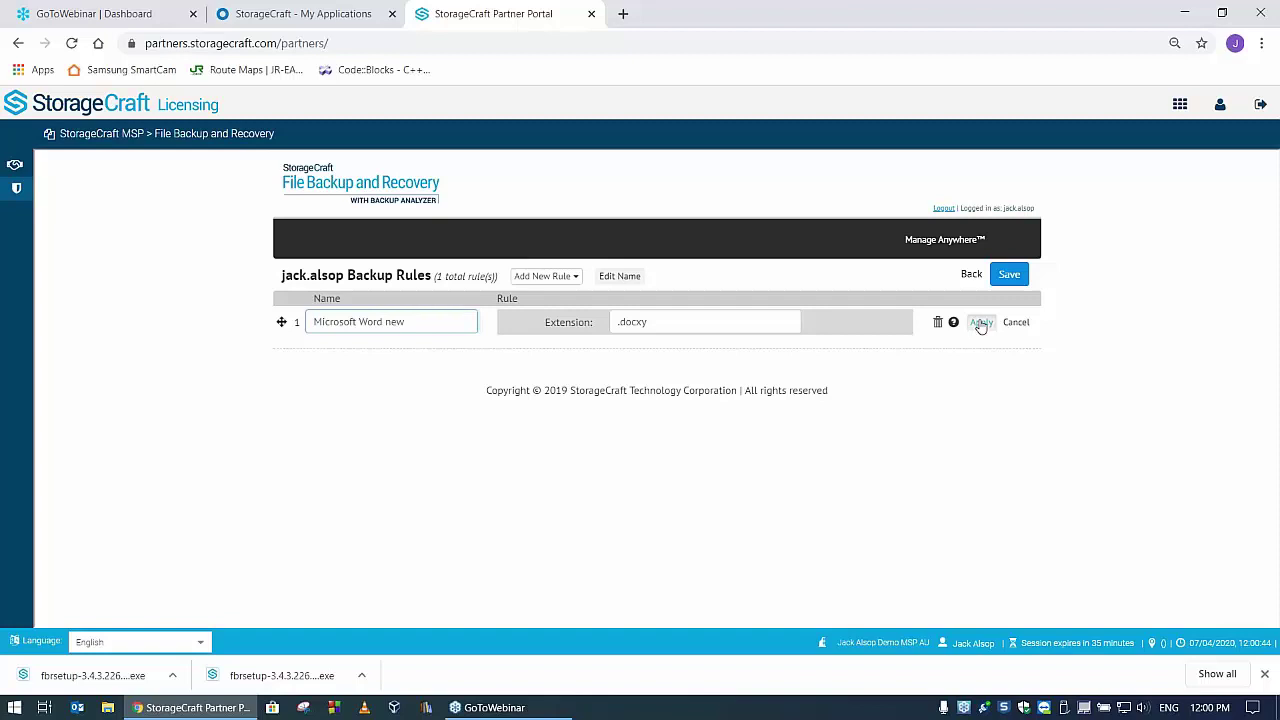
pyautogui.click(1009, 276)
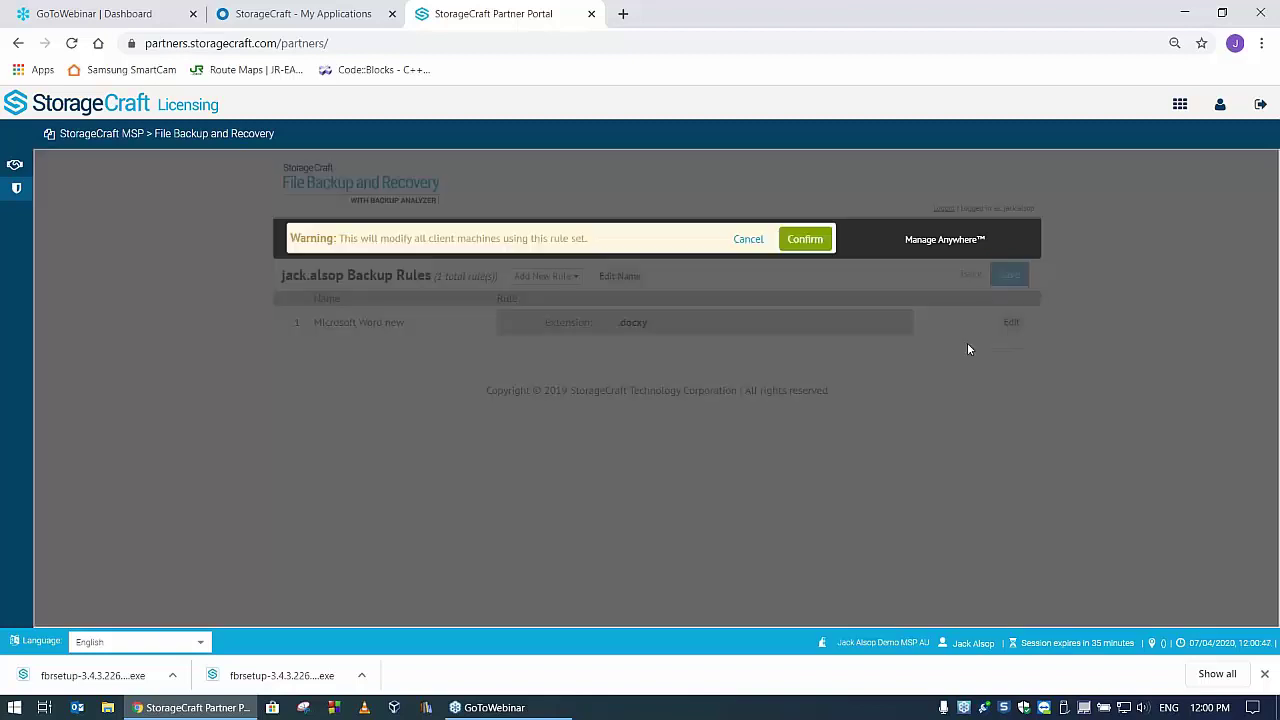
pyautogui.click(808, 242)
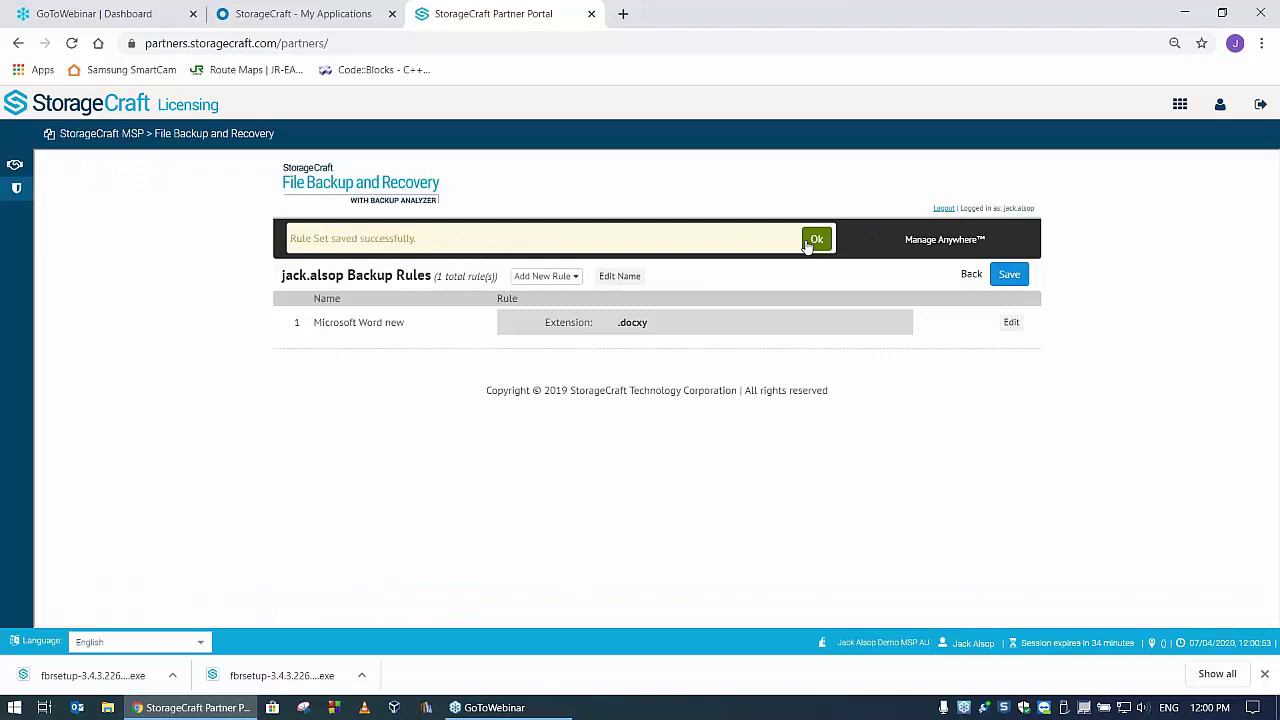
pyautogui.click(816, 240)
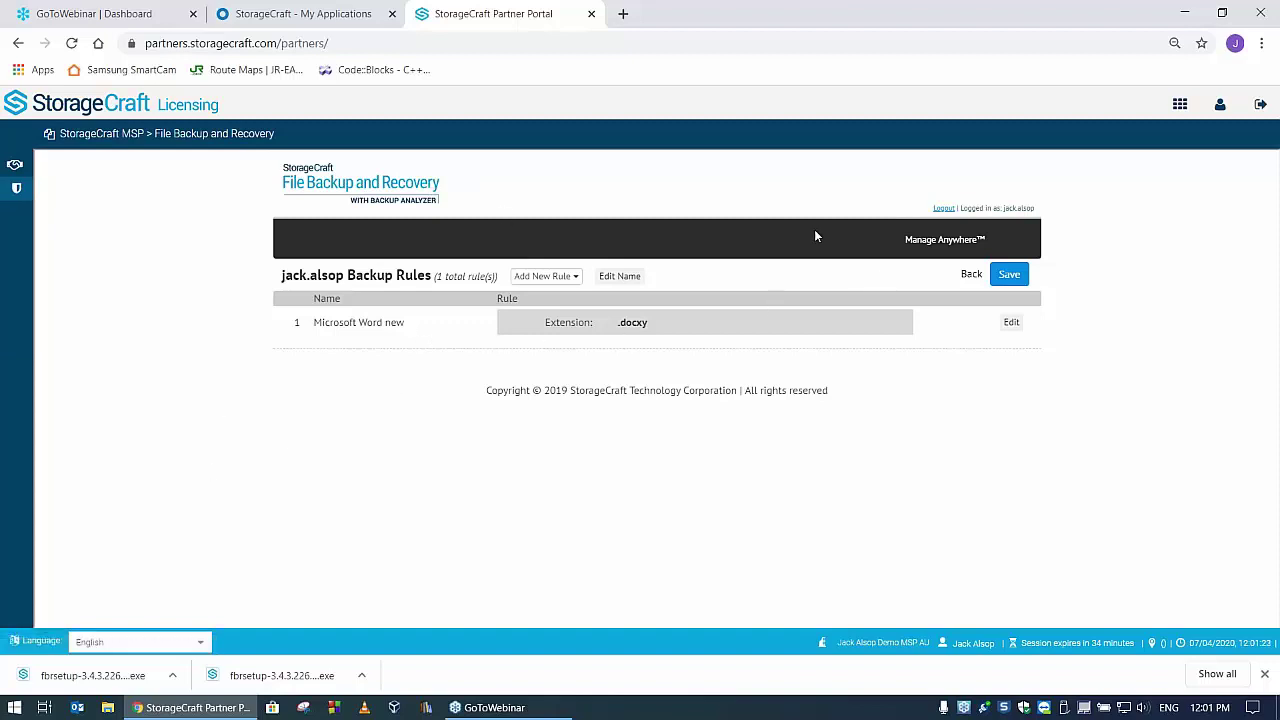
# - Return to the File Backup and Recovery dashboard via the page logo
pyautogui.click(403, 190)
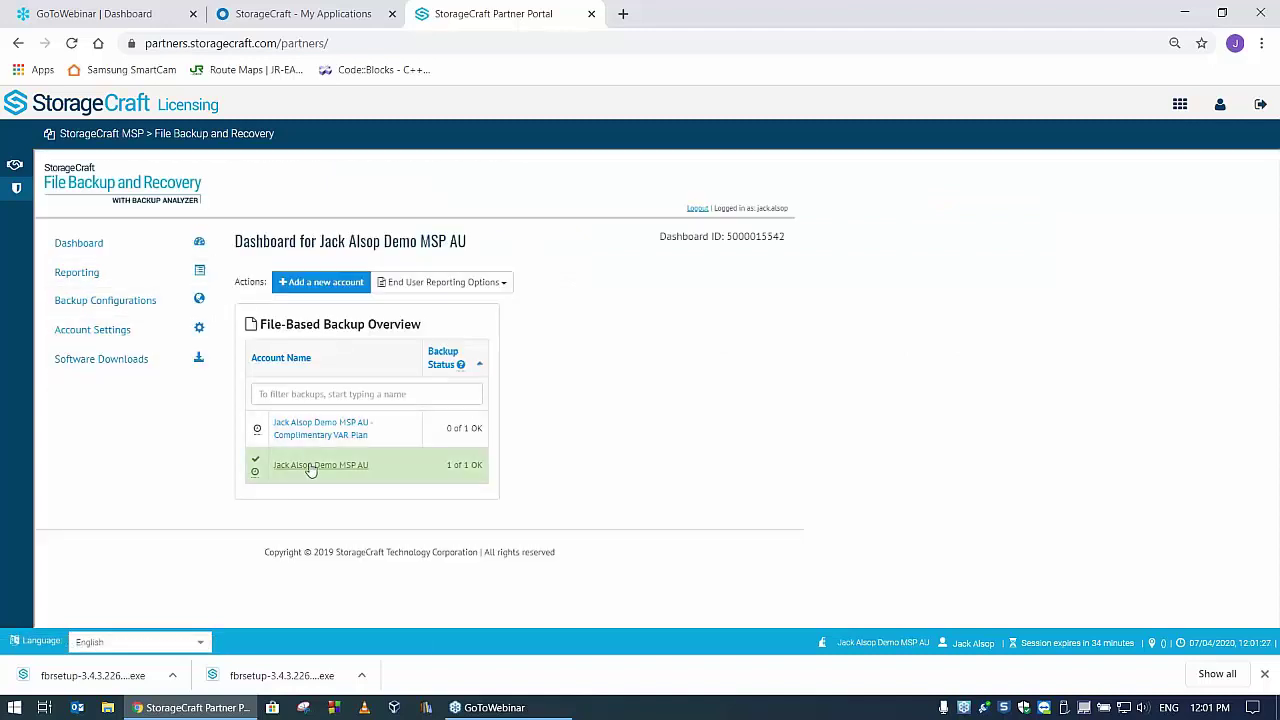
# - Open the demo MSP account and view its File-Based Backup Details with 103 suggestions awaiting review
pyautogui.click(360, 462)
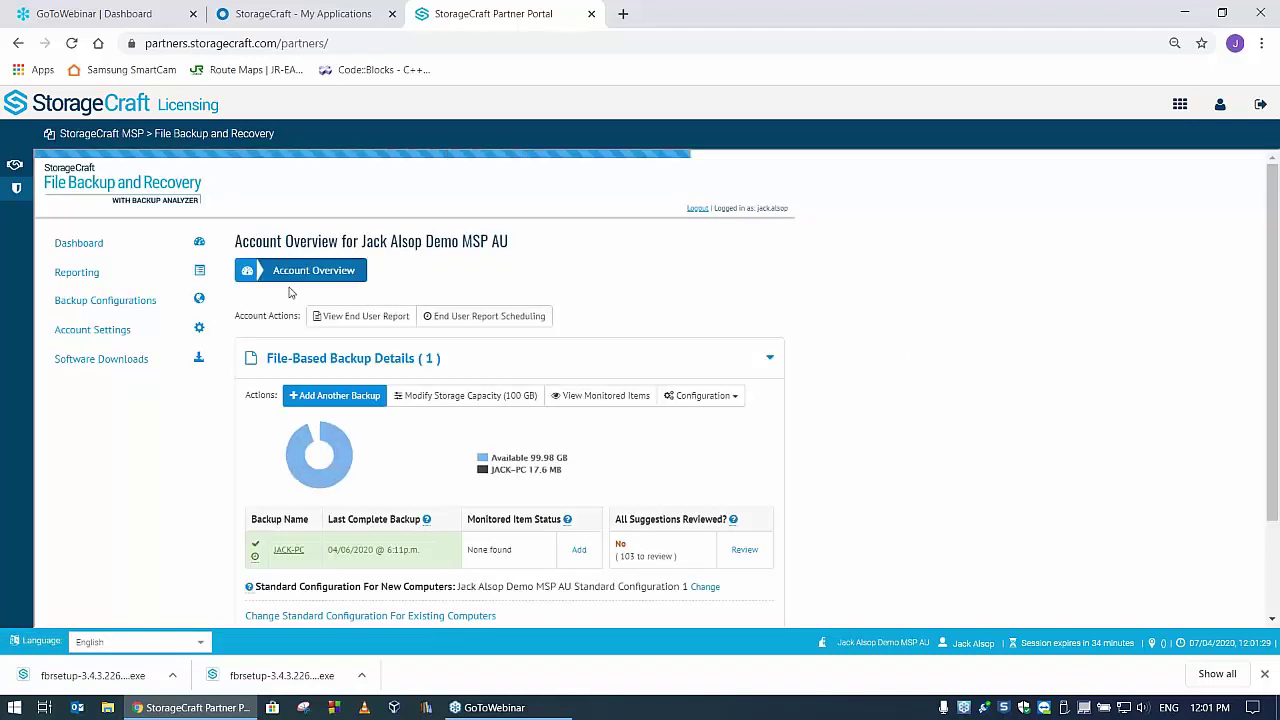
pyautogui.scroll(-1, 760, 395)
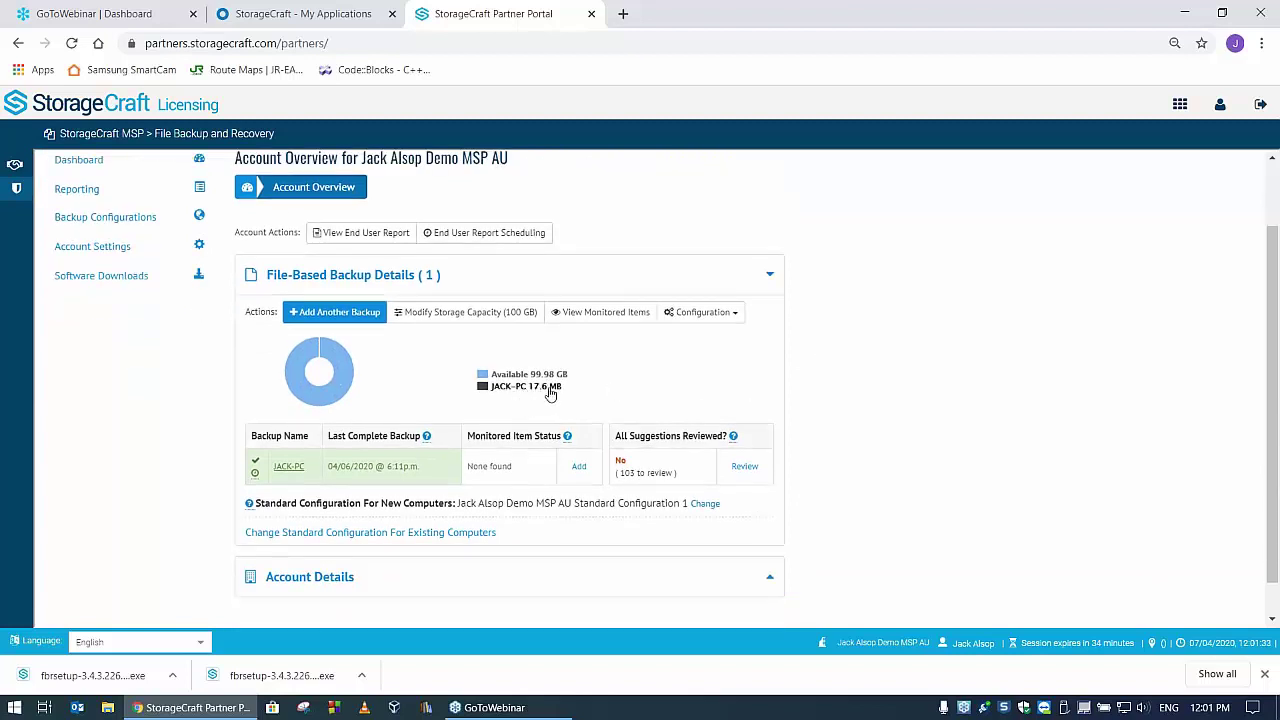
pyautogui.moveTo(423, 362)
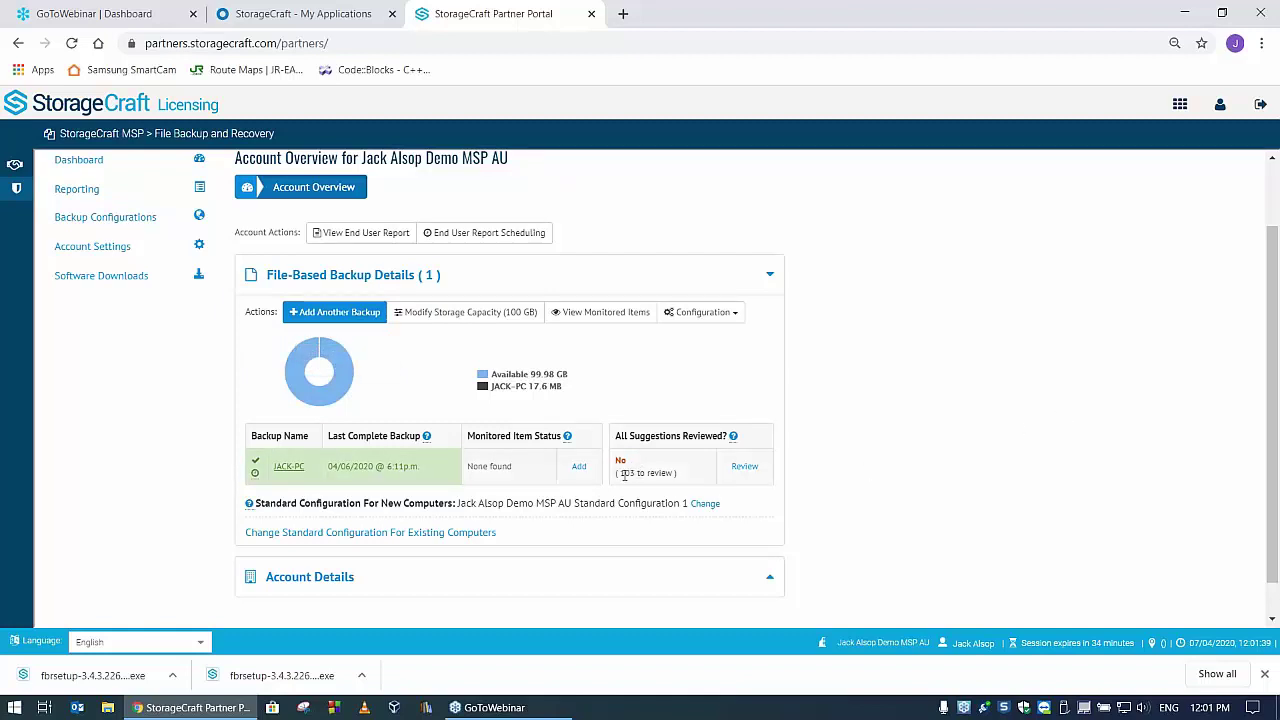
pyautogui.moveTo(479, 463)
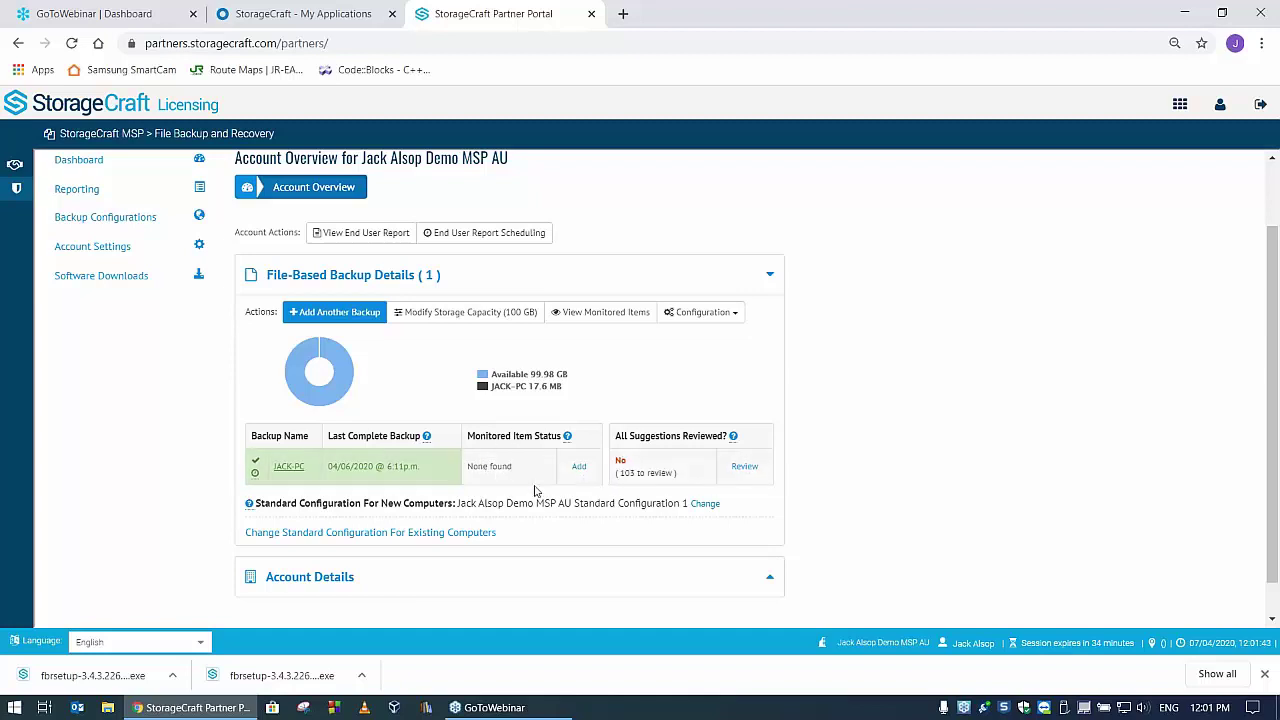
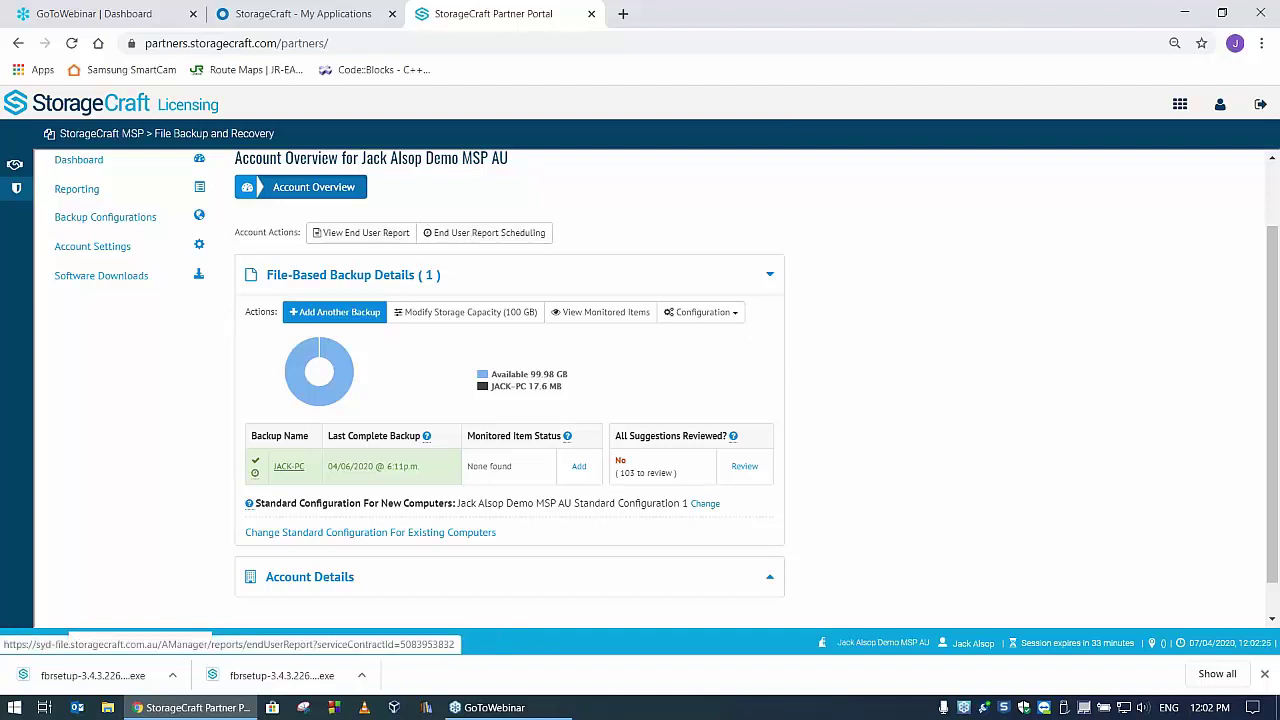
# - Minimise the Partner Portal browser and open File Explorer on This PC with Win+E
pyautogui.click(1185, 13)
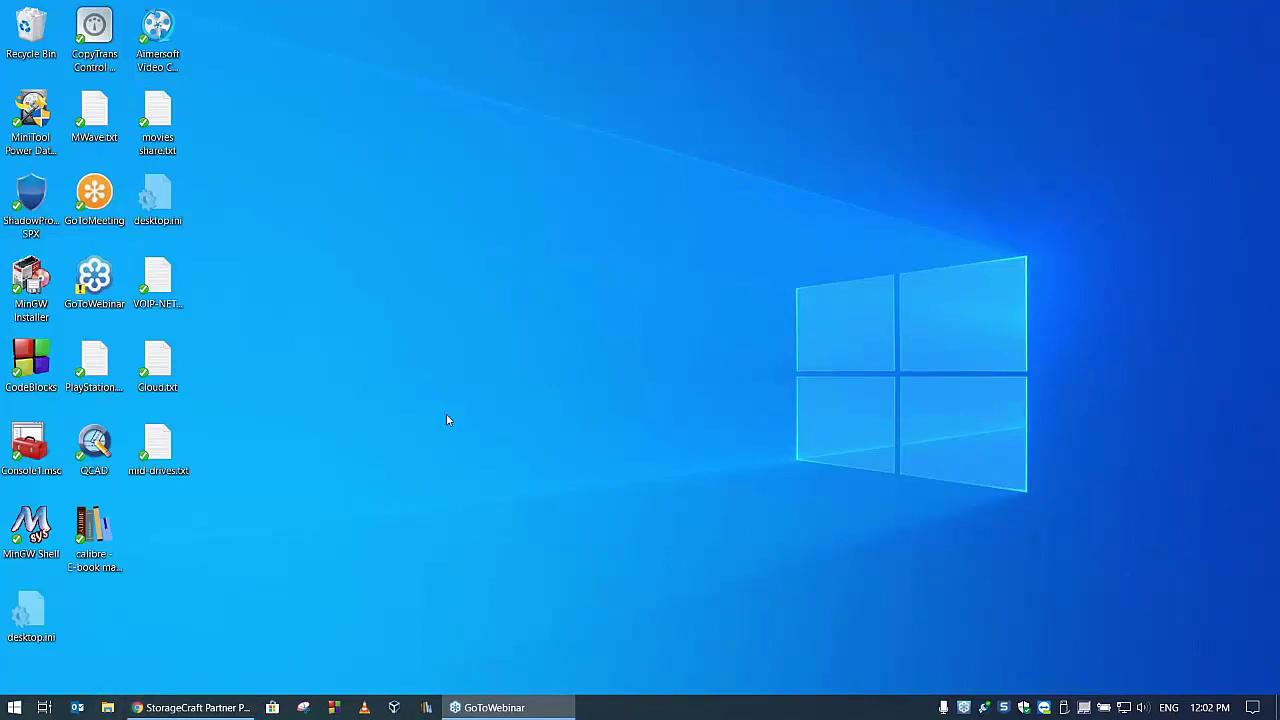
pyautogui.press('super+e')
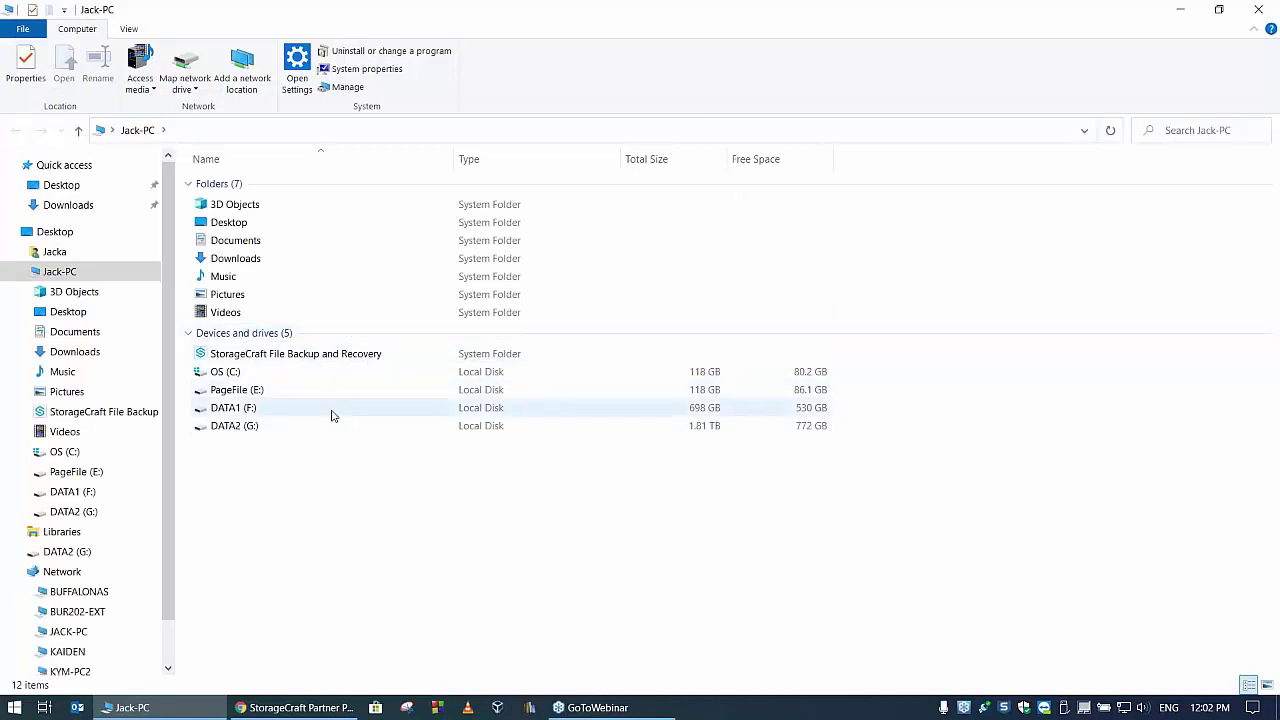
# - Browse the StorageCraft backup drive through JACK-PC > OS > Users > user > Desktop
pyautogui.doubleClick(308, 356)
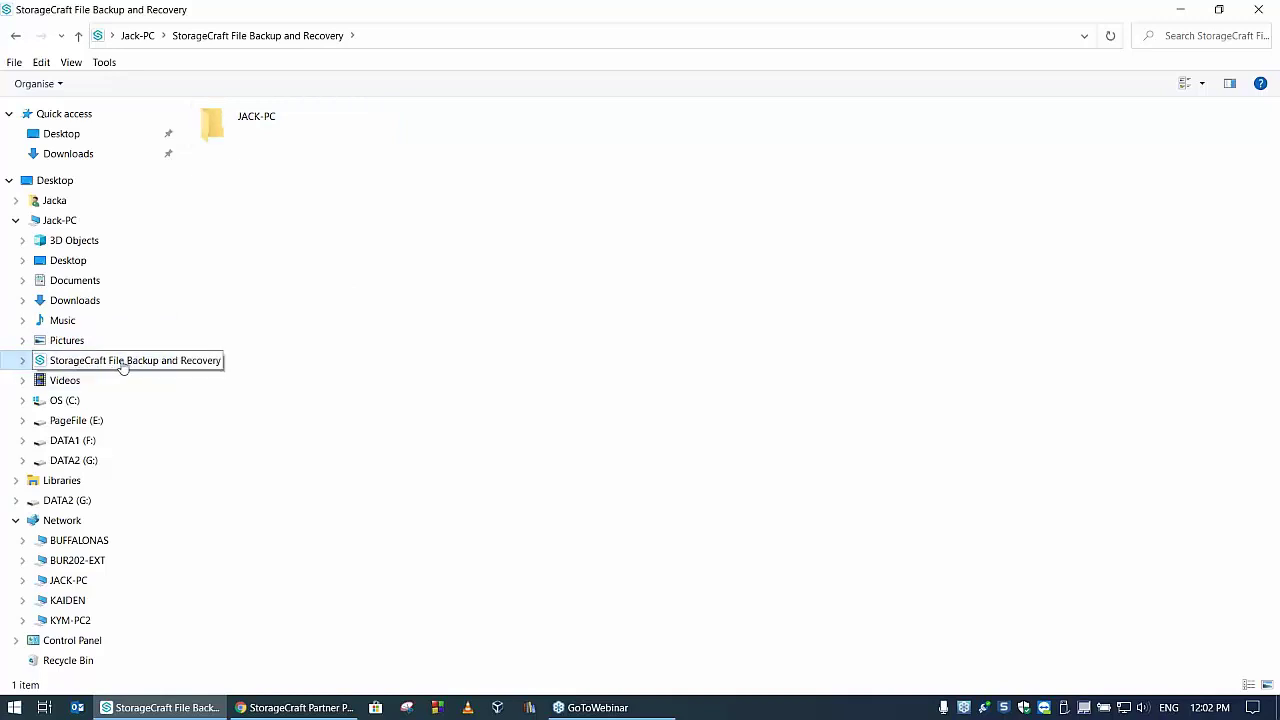
pyautogui.doubleClick(258, 132)
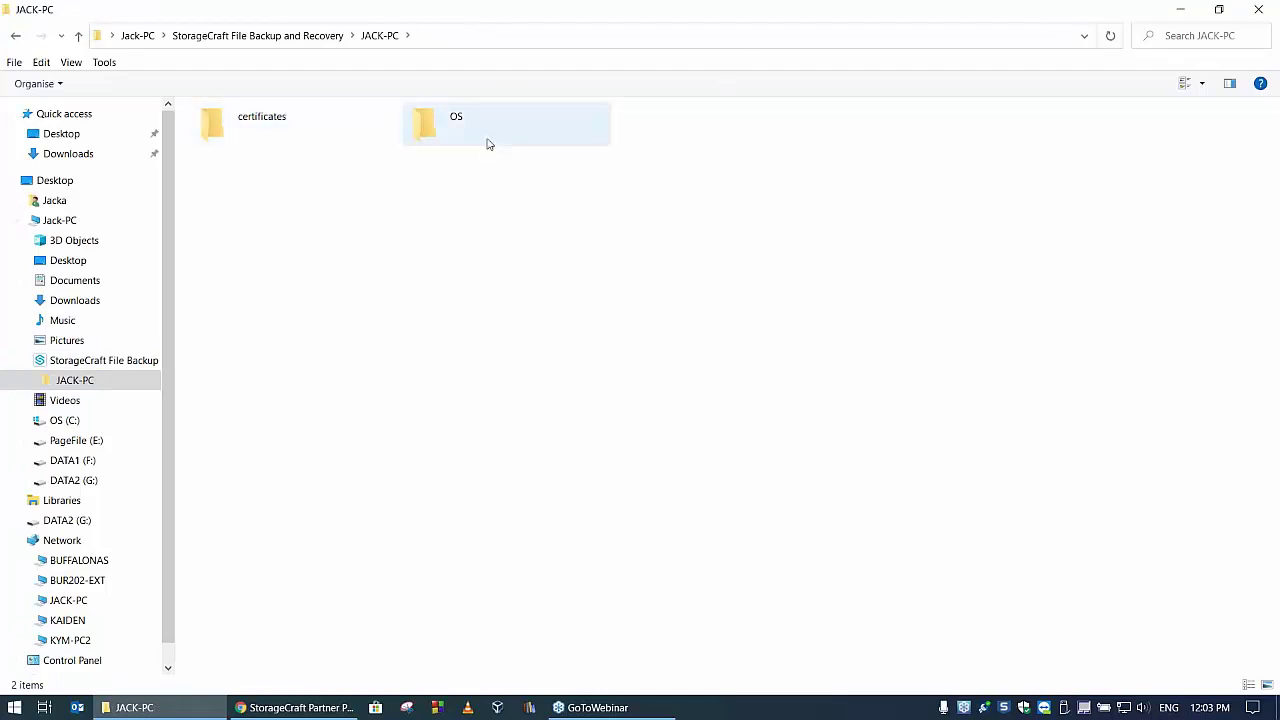
pyautogui.doubleClick(428, 128)
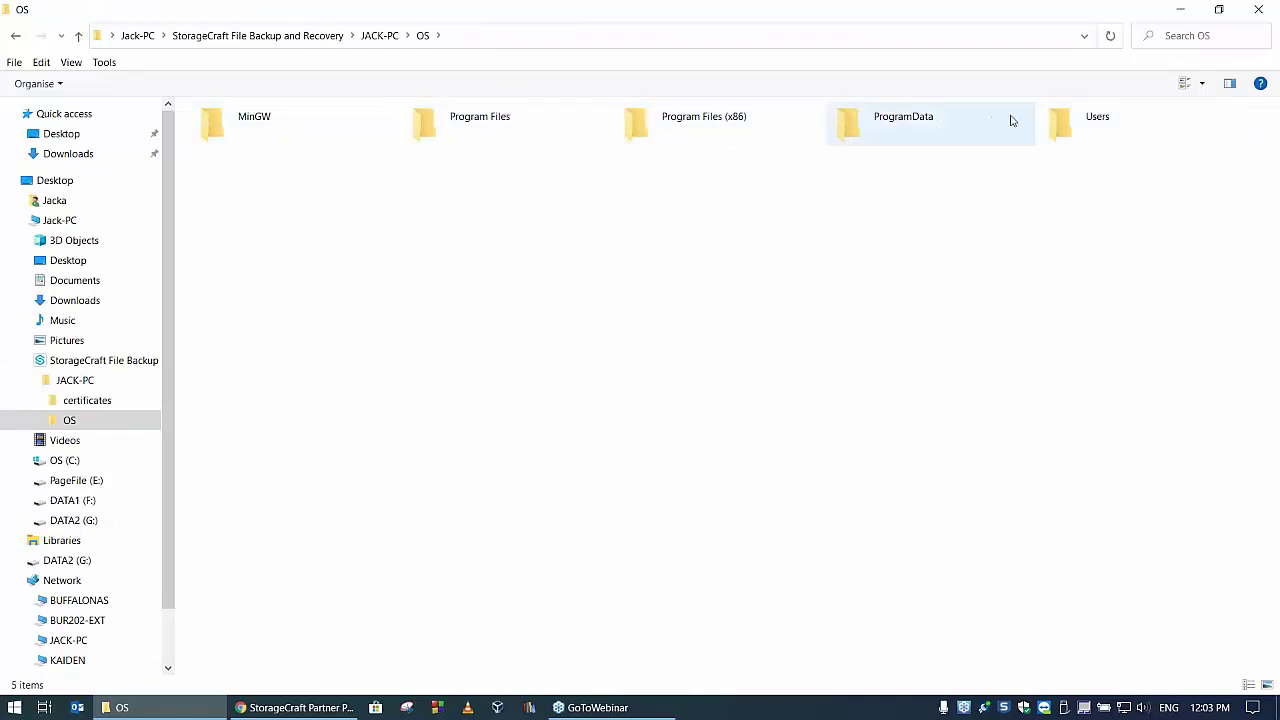
pyautogui.doubleClick(1068, 131)
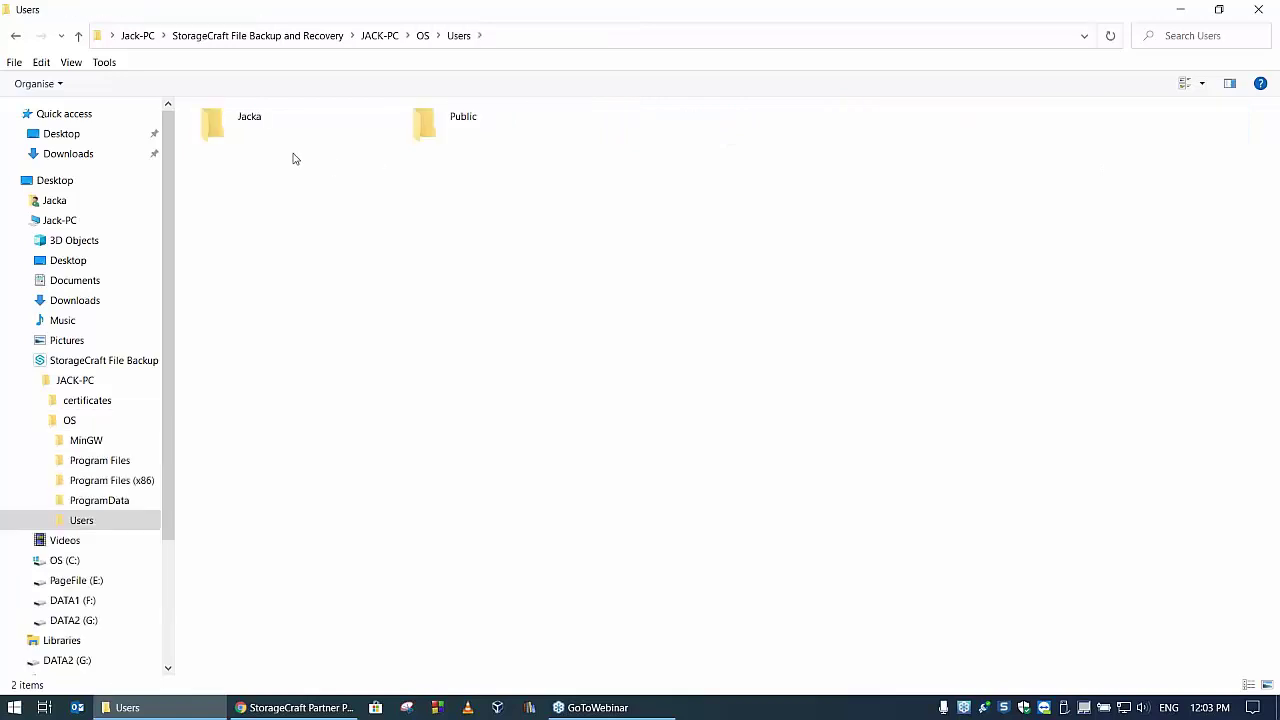
pyautogui.doubleClick(246, 124)
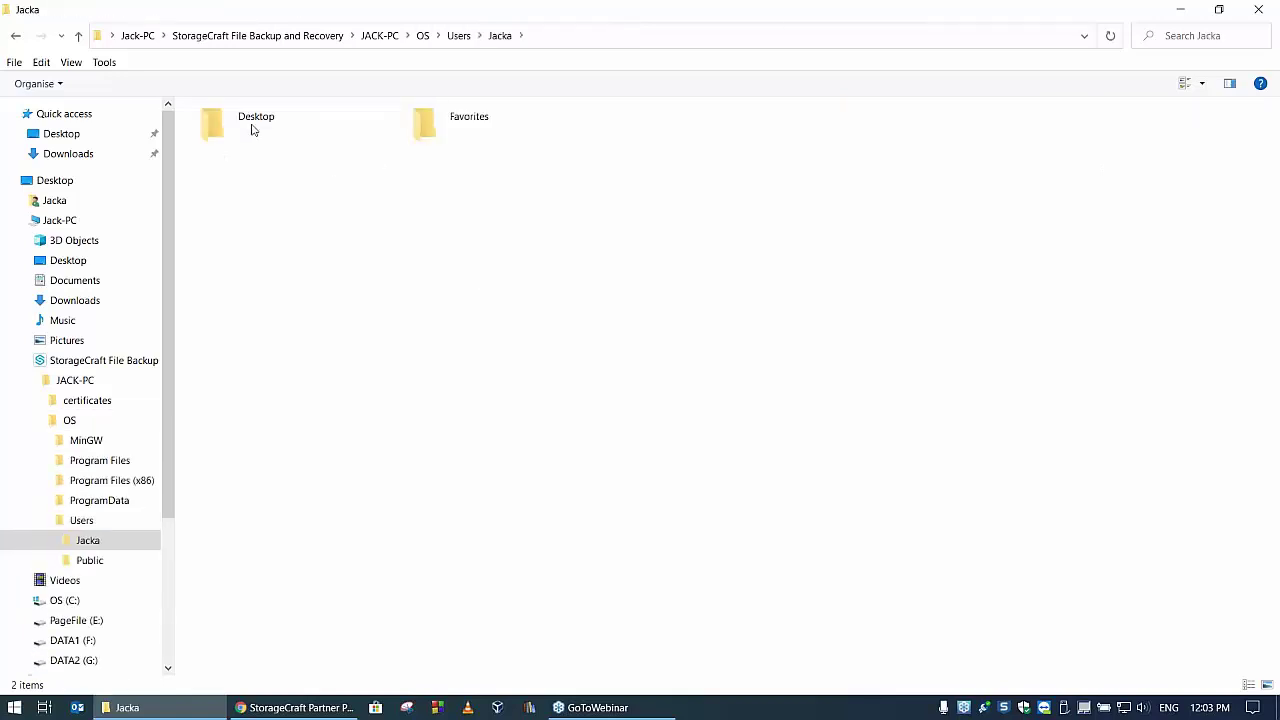
pyautogui.doubleClick(257, 128)
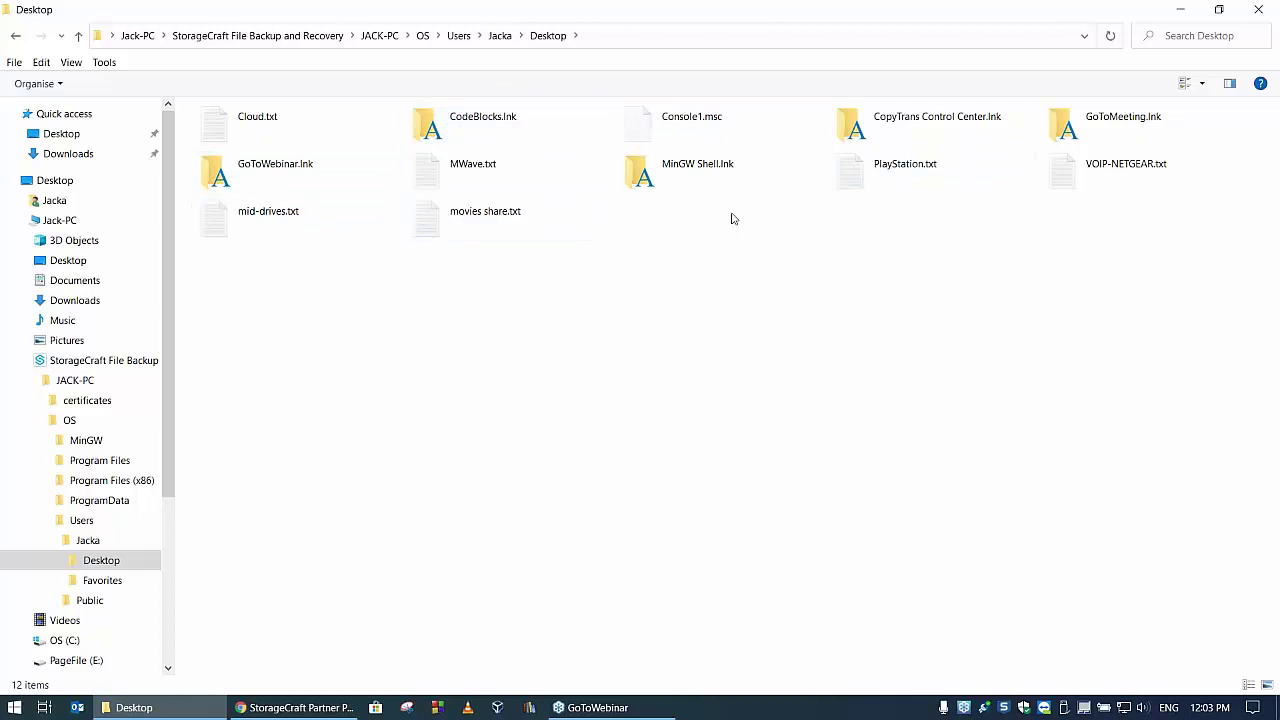
# - Open the backed-up Cloud.txt and select its Revision 1 entry
pyautogui.doubleClick(268, 120)
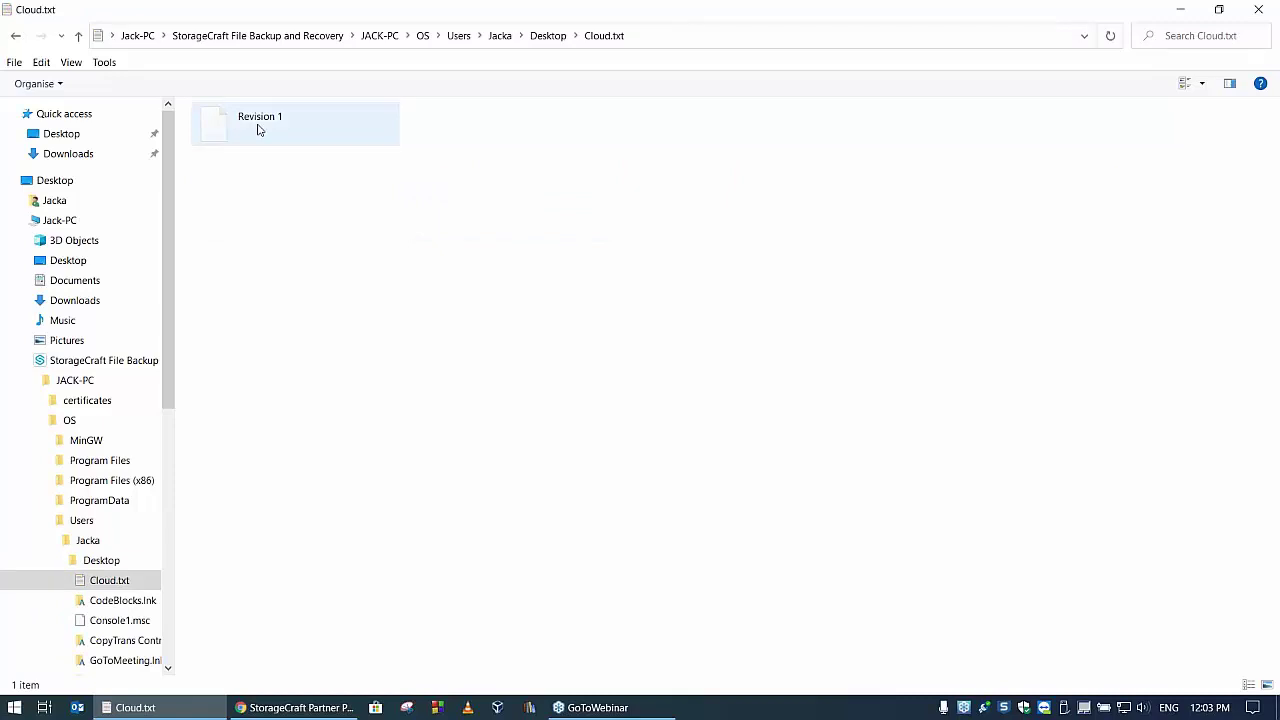
pyautogui.click(105, 566)
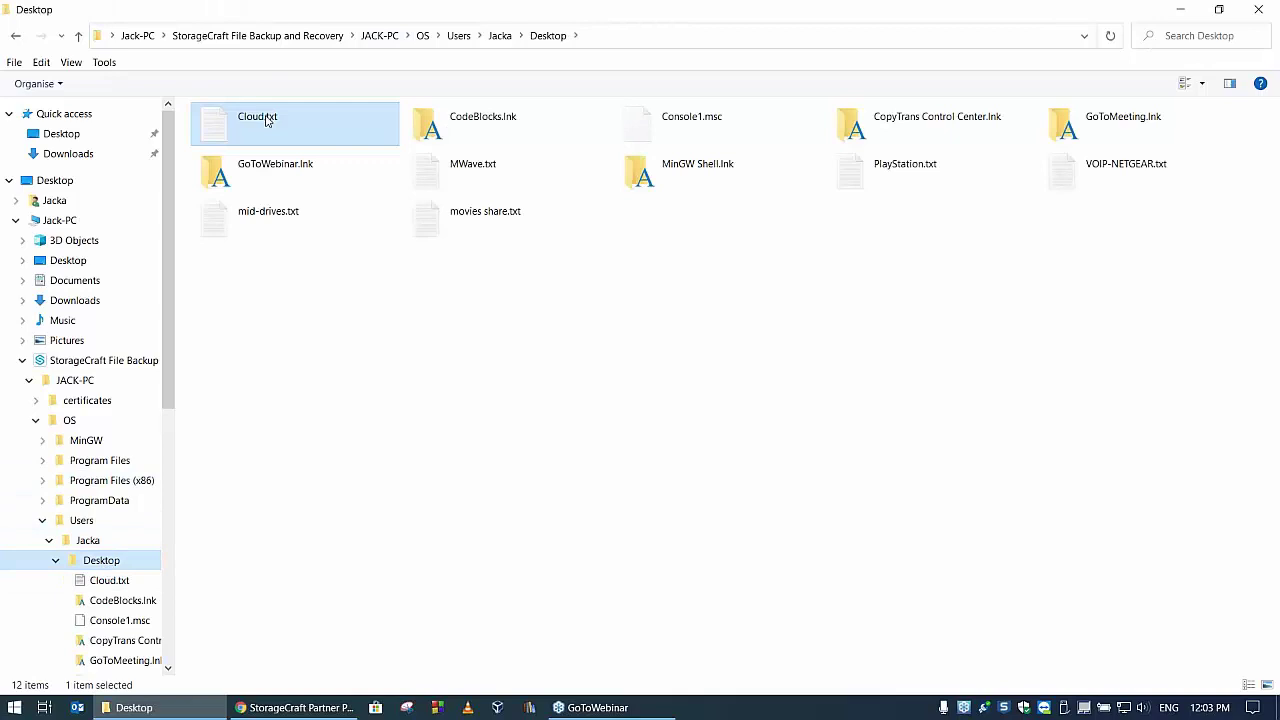
pyautogui.doubleClick(262, 121)
pyautogui.click(260, 122)
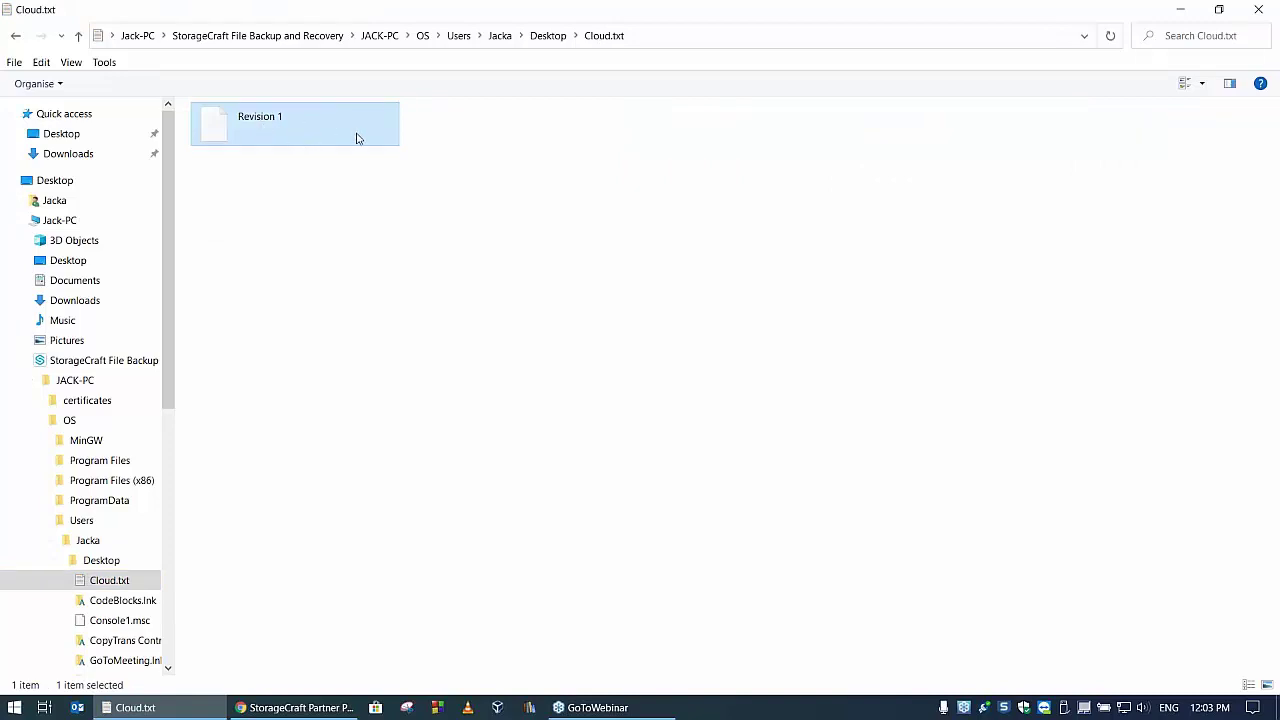
# - Inspect Revision 1's Open, Retrieve and Restore To options, then close the backup window
pyautogui.rightClick(259, 119)
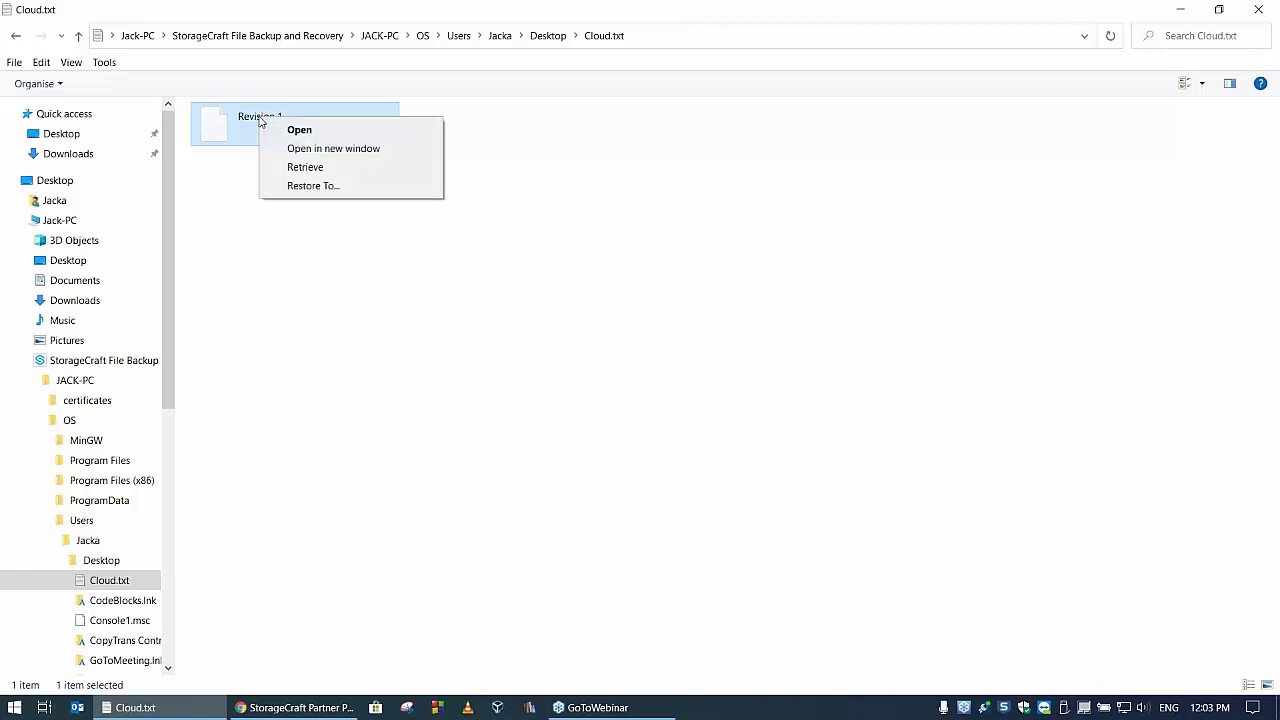
pyautogui.click(224, 130)
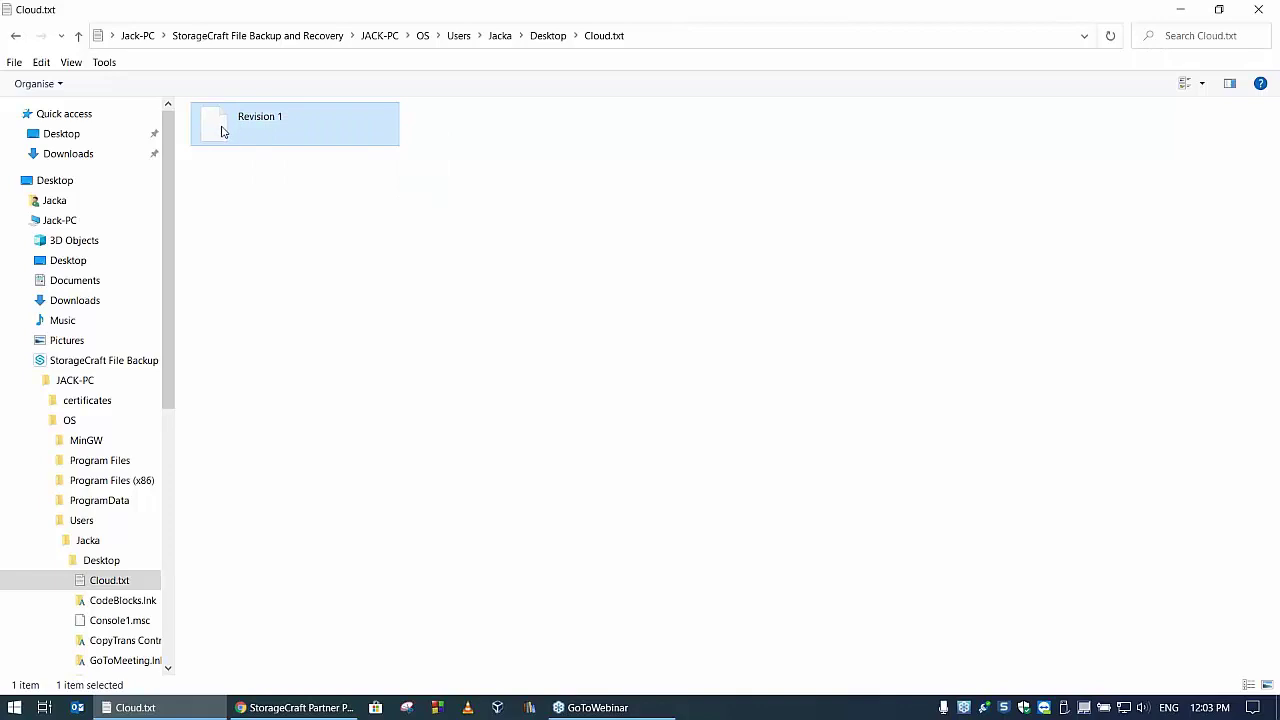
pyautogui.rightClick(259, 128)
pyautogui.click(250, 126)
pyautogui.rightClick(279, 121)
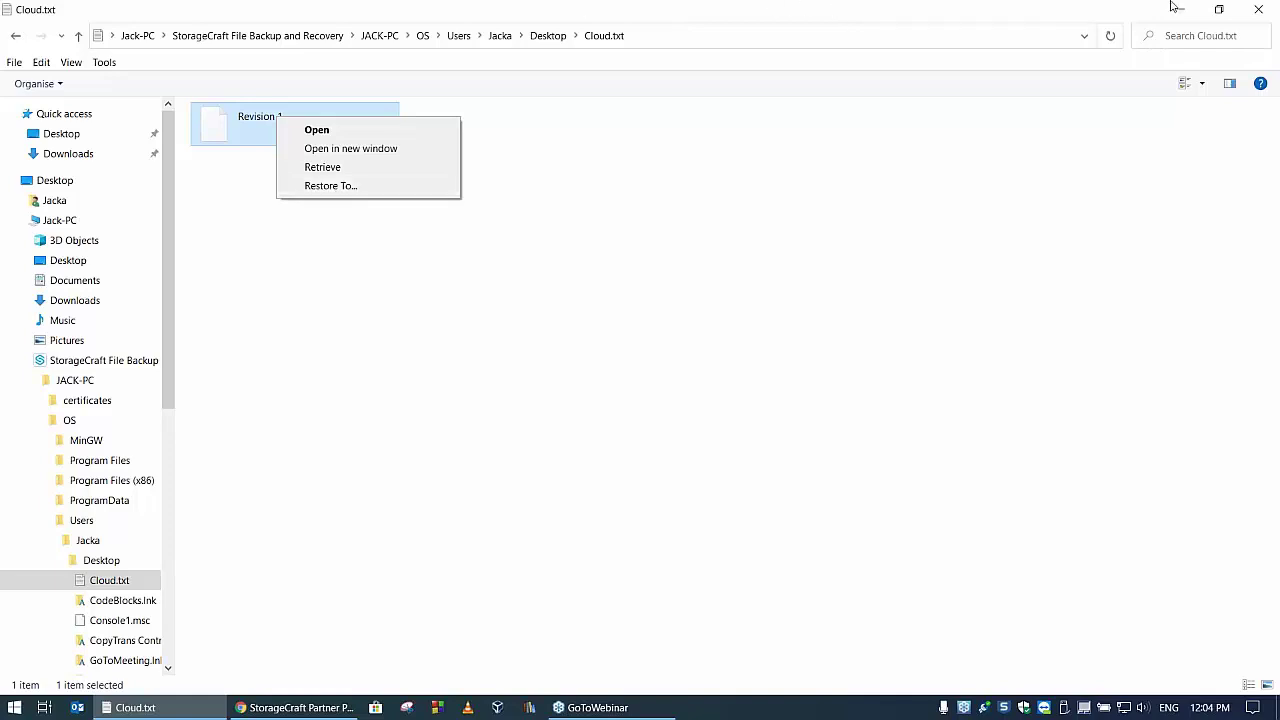
pyautogui.click(1258, 9)
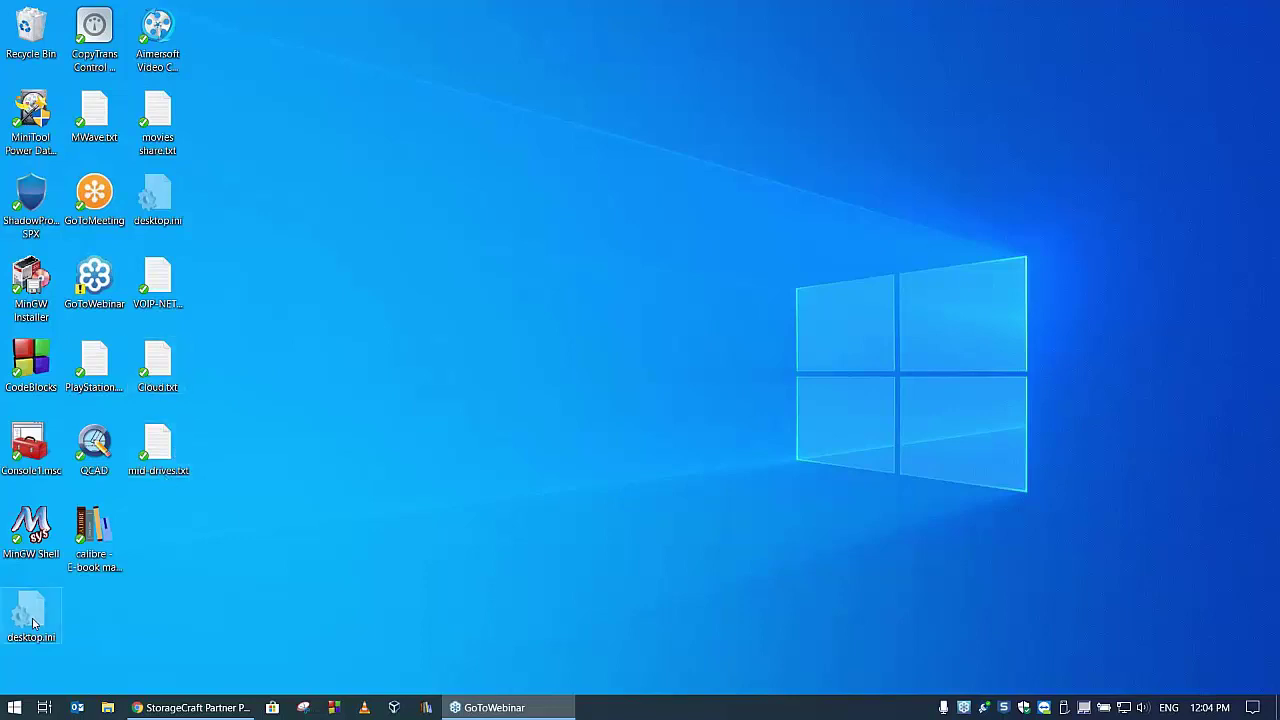
# - Open mid-drives.txt, append 'mid drives are the way to go' on a new line, and save
pyautogui.doubleClick(155, 448)
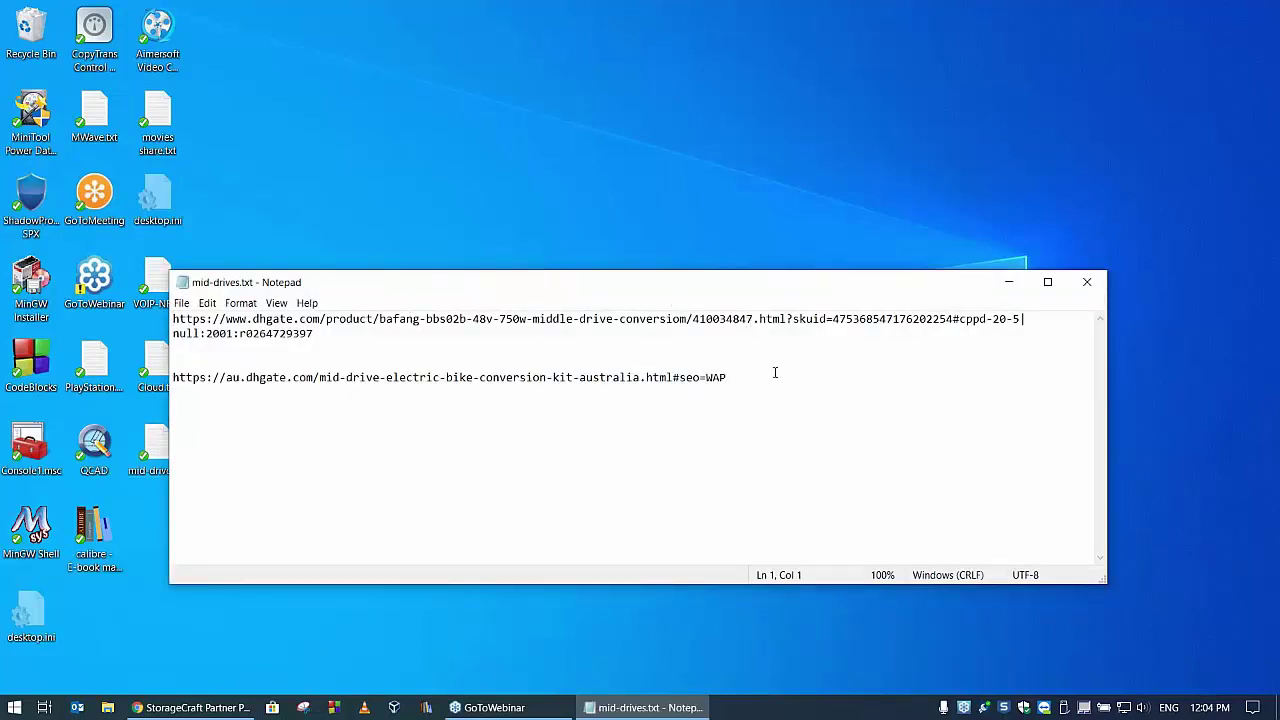
pyautogui.click(739, 379)
pyautogui.press('Return')
pyautogui.press('Return')
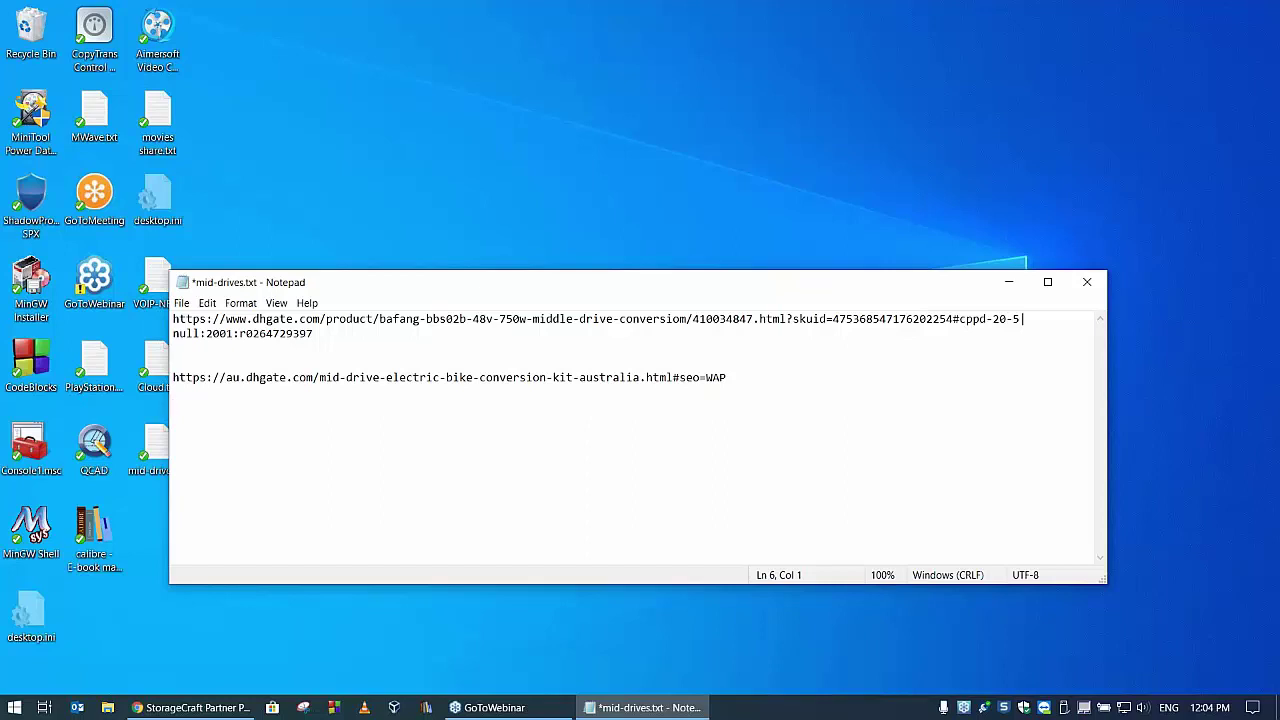
pyautogui.write('mid dro')
pyautogui.press('BackSpace')
pyautogui.write('ivers')
pyautogui.press('BackSpace')
pyautogui.press('BackSpace')
pyautogui.press('BackSpace')
pyautogui.press('BackSpace')
pyautogui.write('es are the way to go')
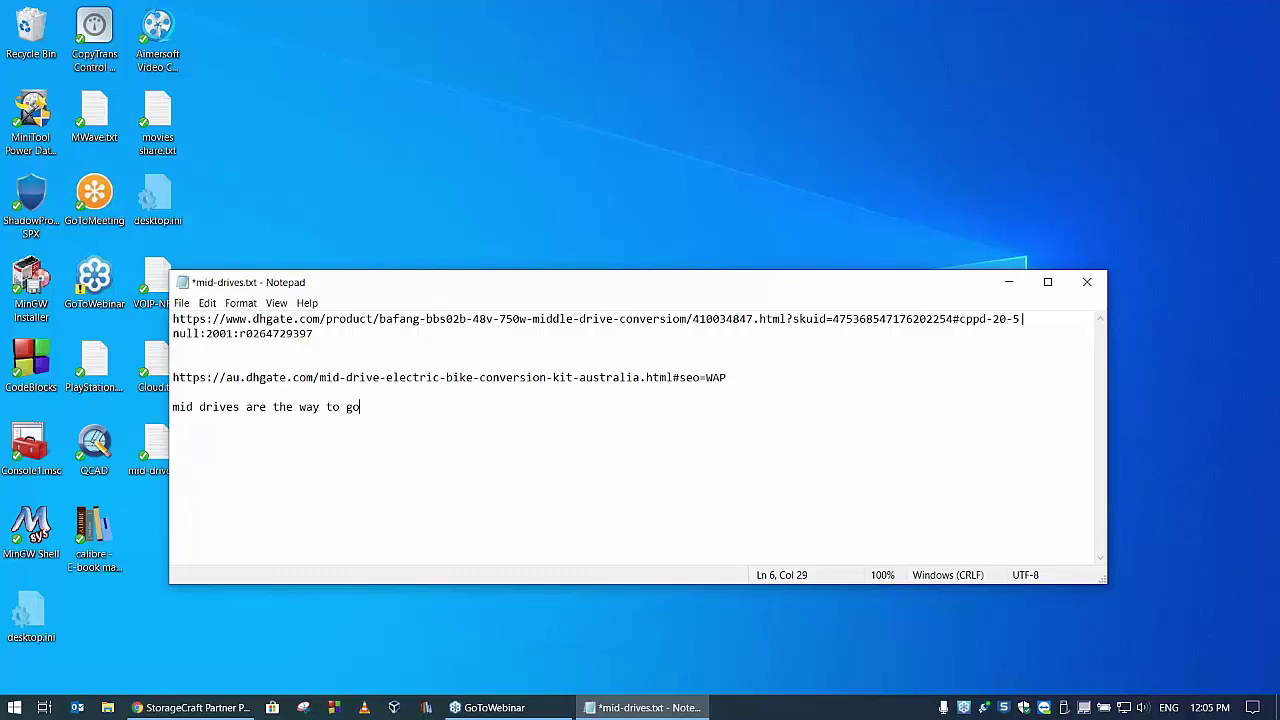
pyautogui.click(1087, 281)
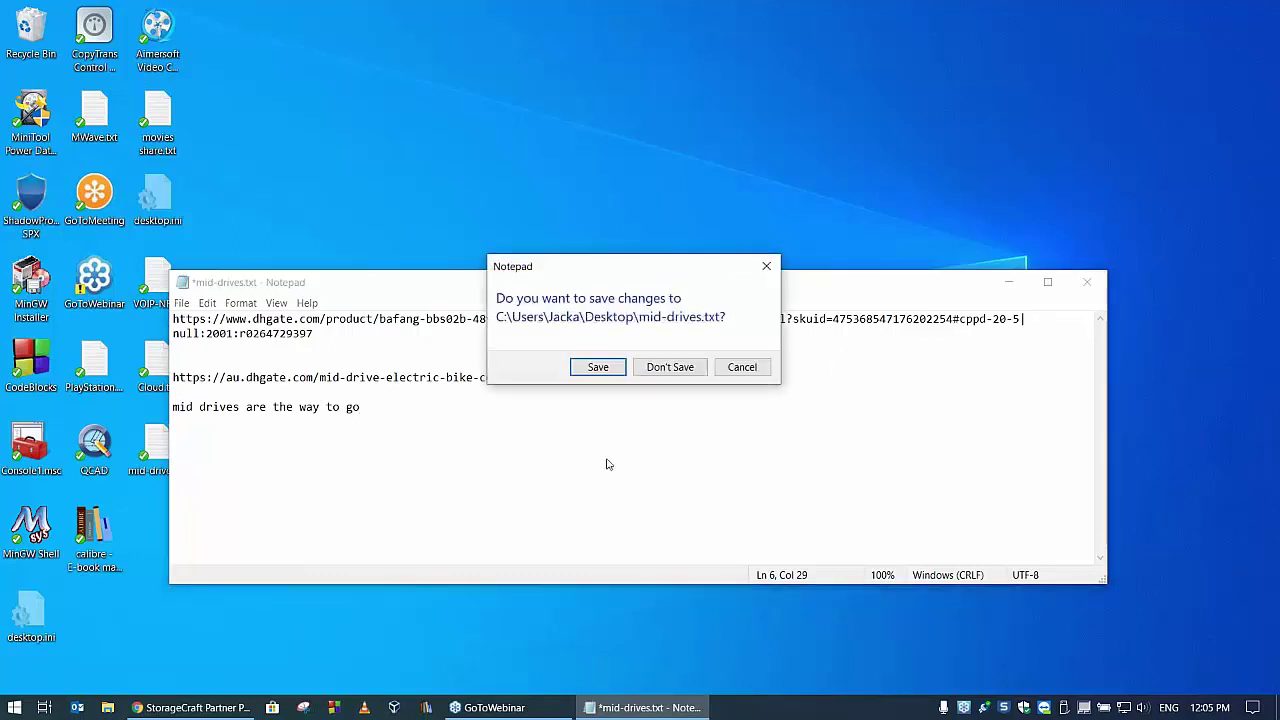
pyautogui.click(596, 367)
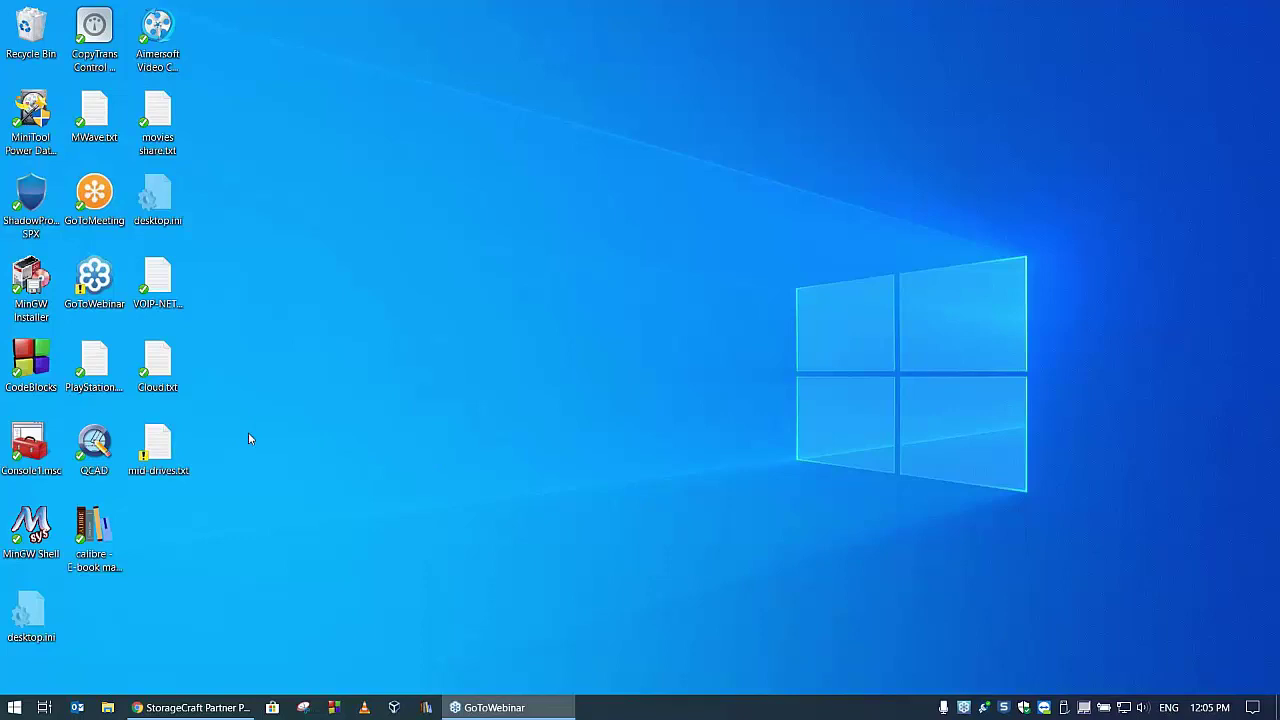
pyautogui.moveTo(1208, 710)
pyautogui.rightClick(155, 444)
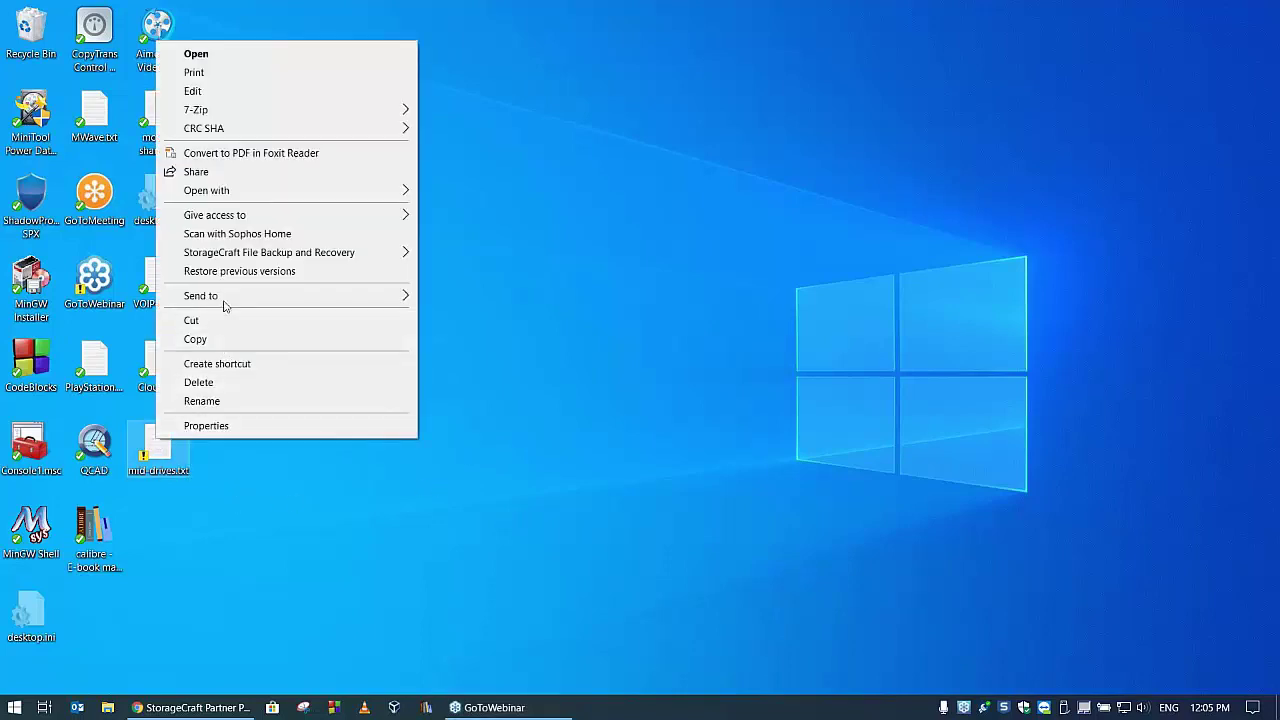
pyautogui.moveTo(246, 256)
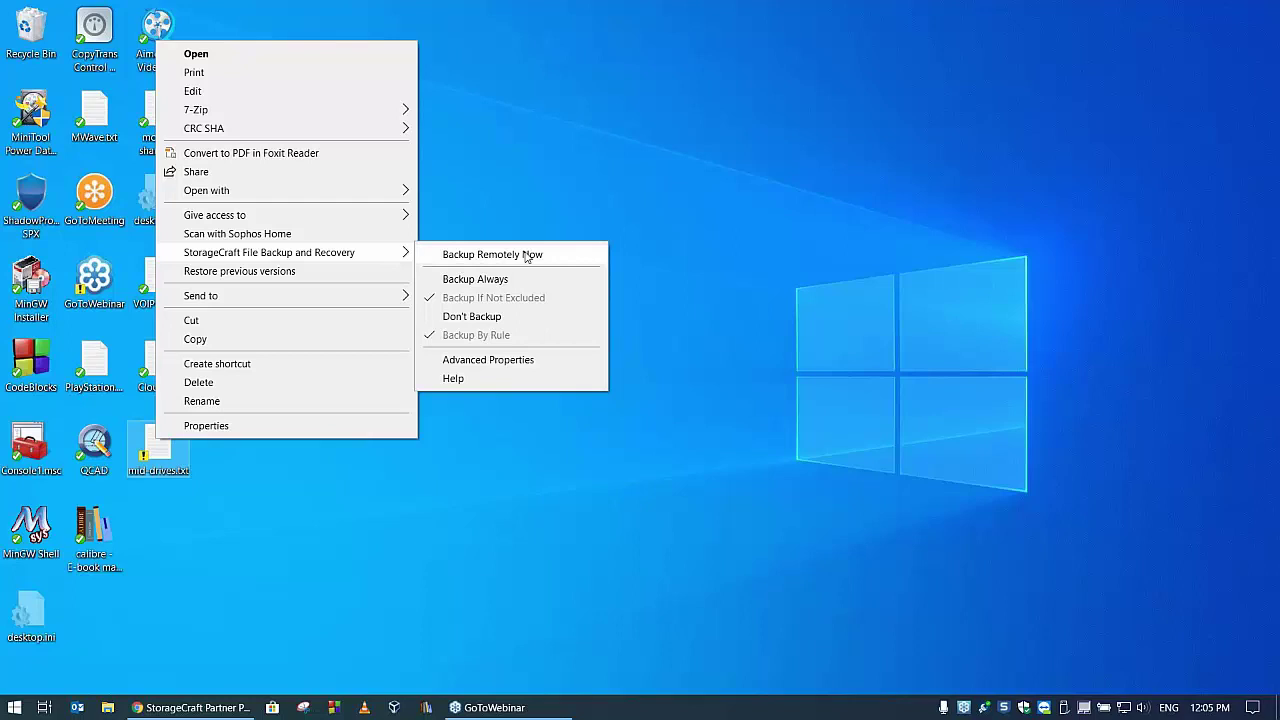
pyautogui.click(527, 256)
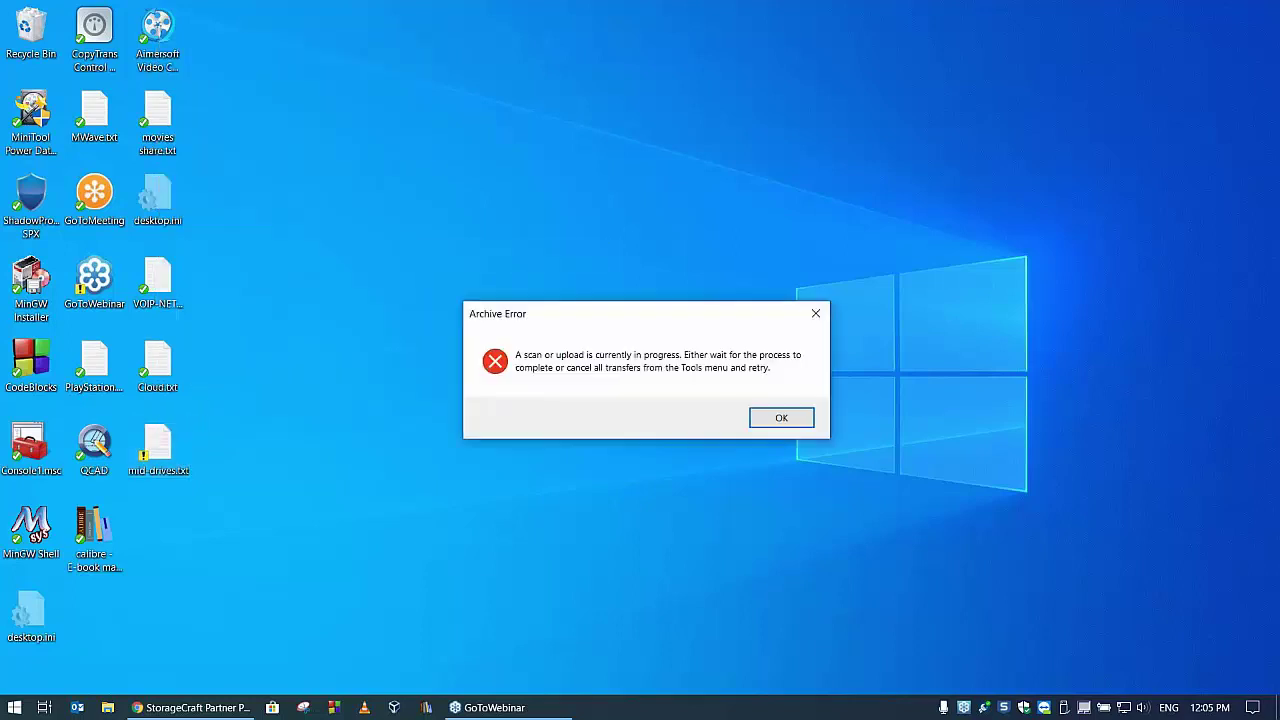
pyautogui.click(780, 418)
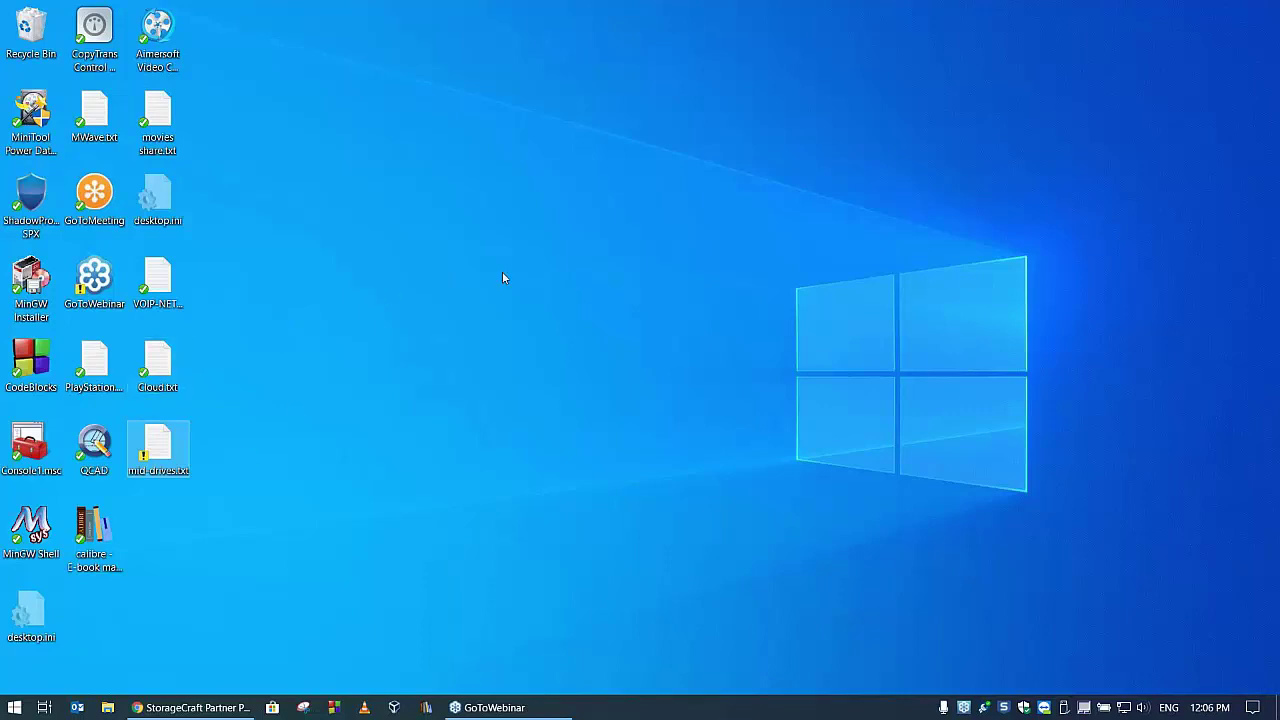
# - Launch the StorageCraft File Backup and Recovery client and check backups and restores in progress
pyautogui.click(160, 444)
pyautogui.click(13, 706)
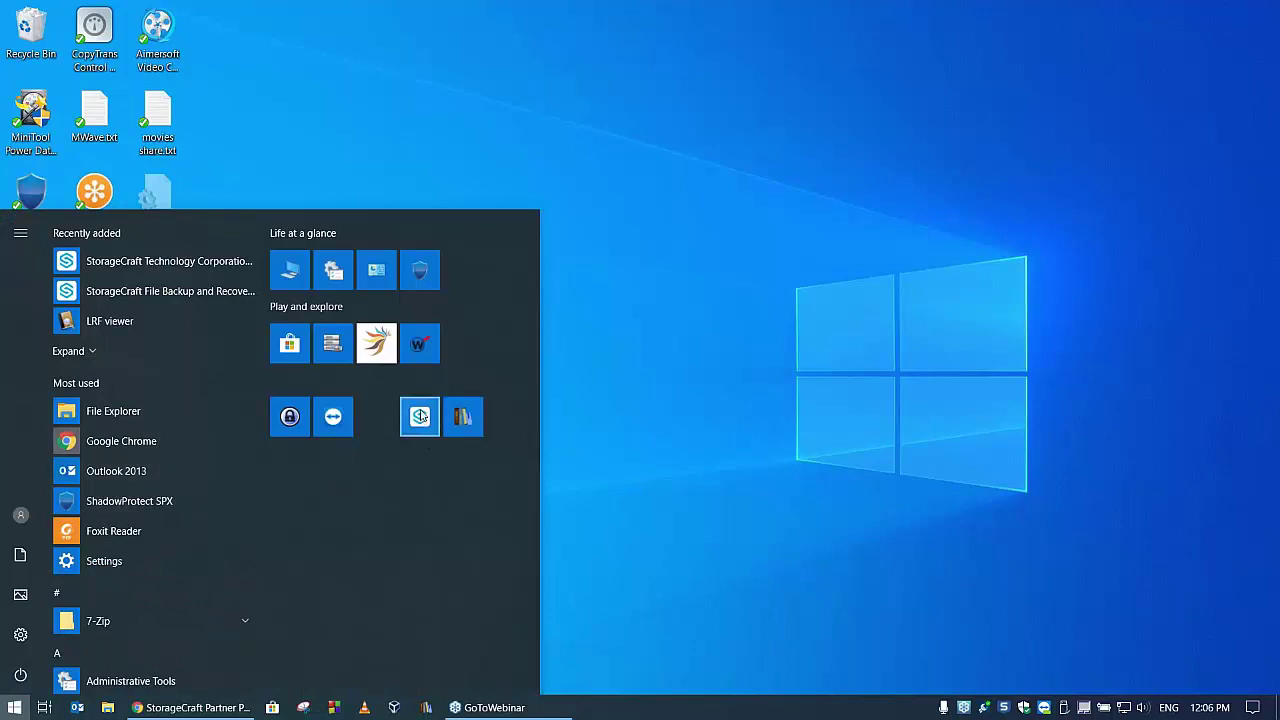
pyautogui.click(650, 279)
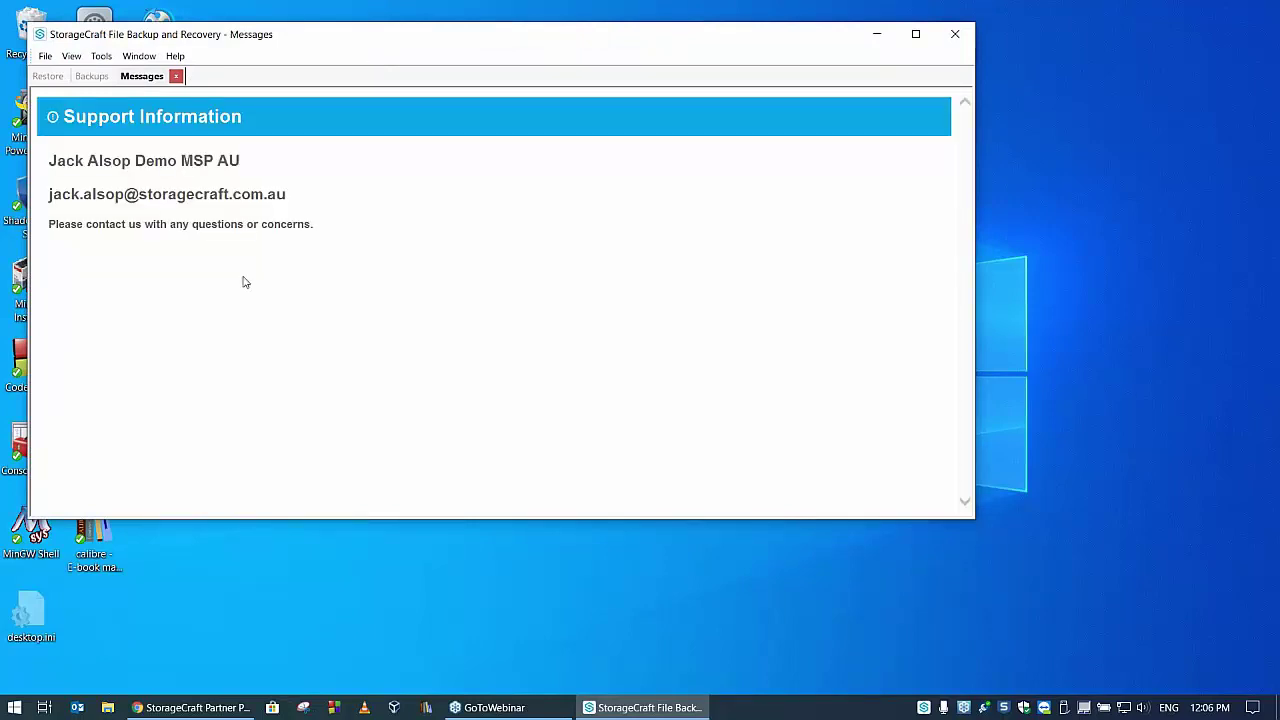
pyautogui.click(99, 79)
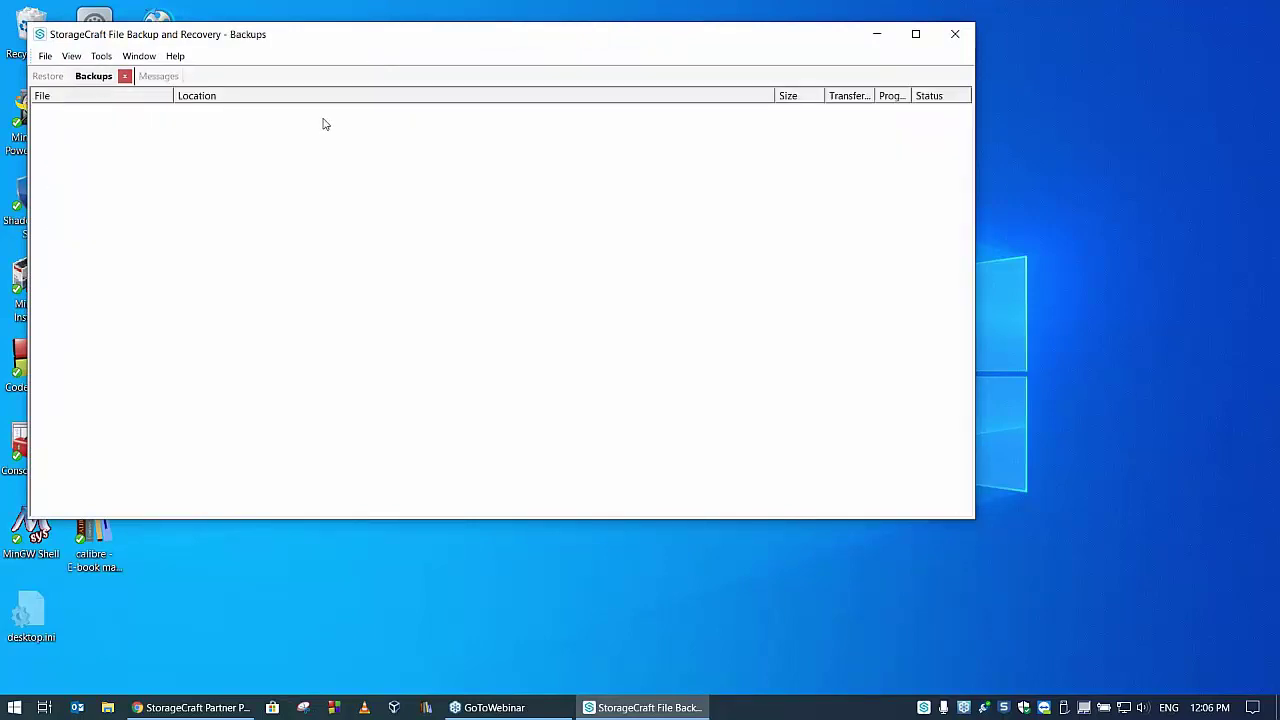
pyautogui.click(42, 77)
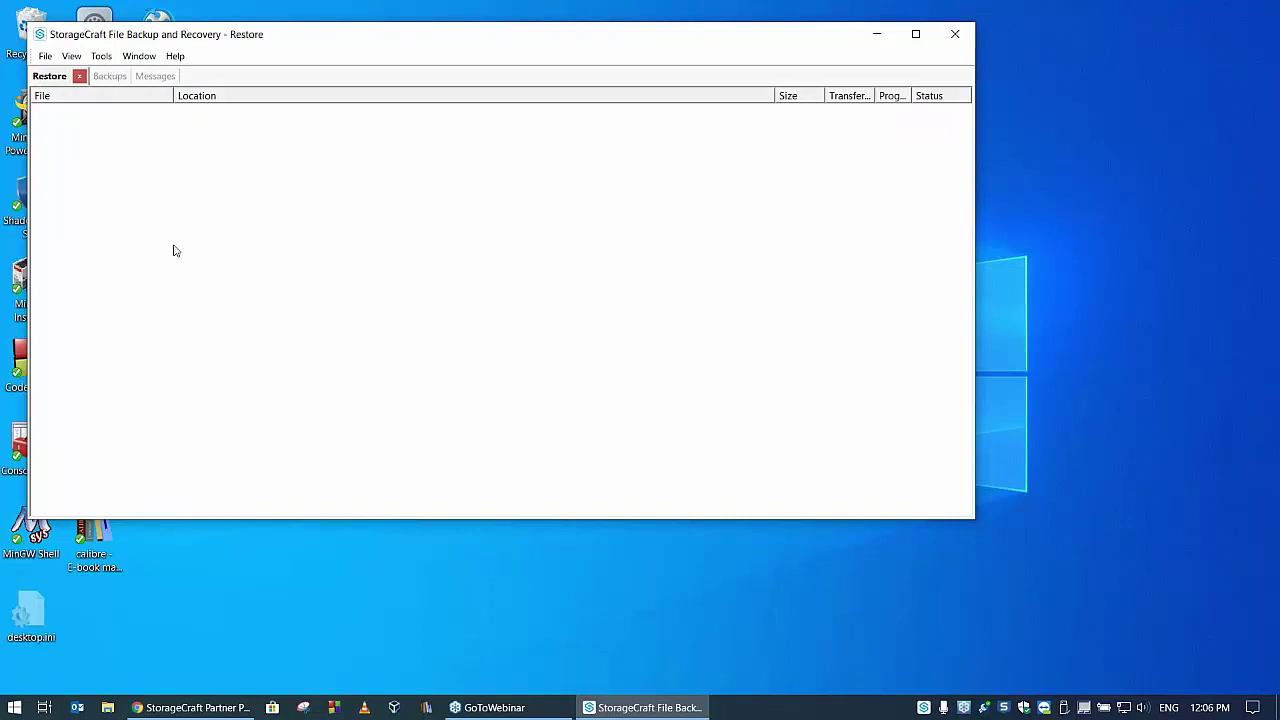
# - Display the View > Throughput graph, check the Tools and File menus, then minimise the client
pyautogui.click(98, 57)
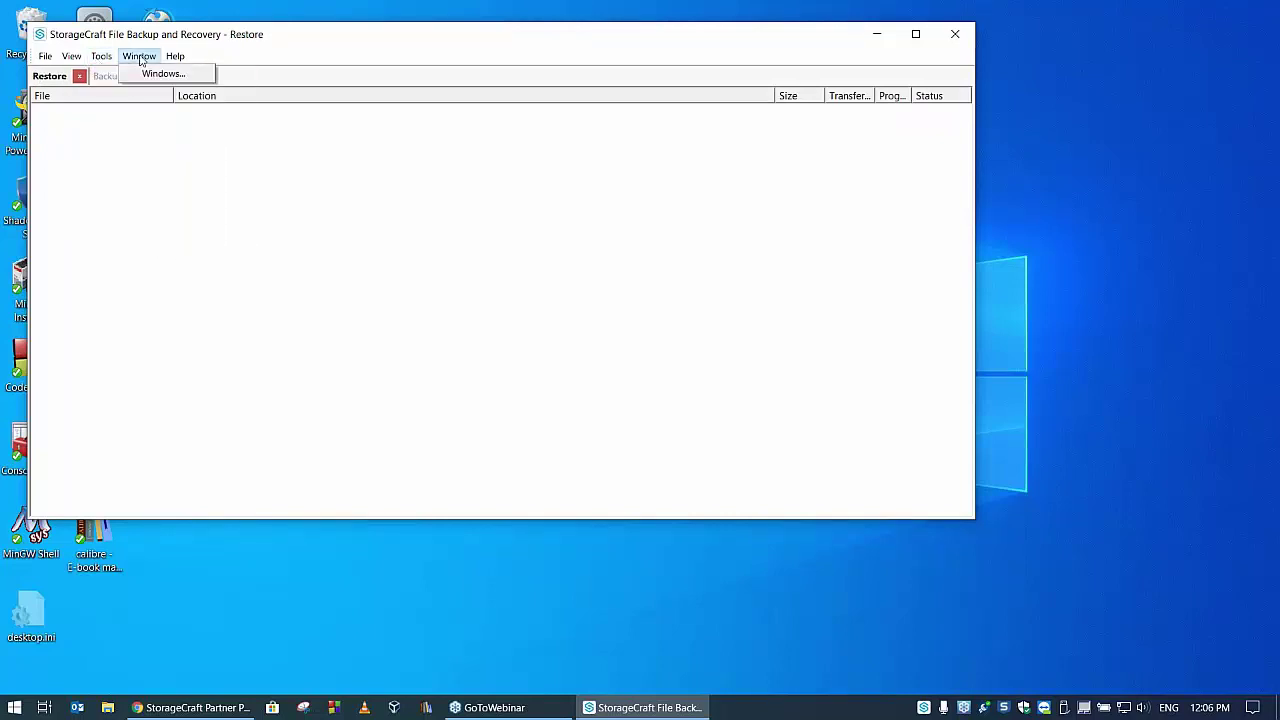
pyautogui.moveTo(67, 58)
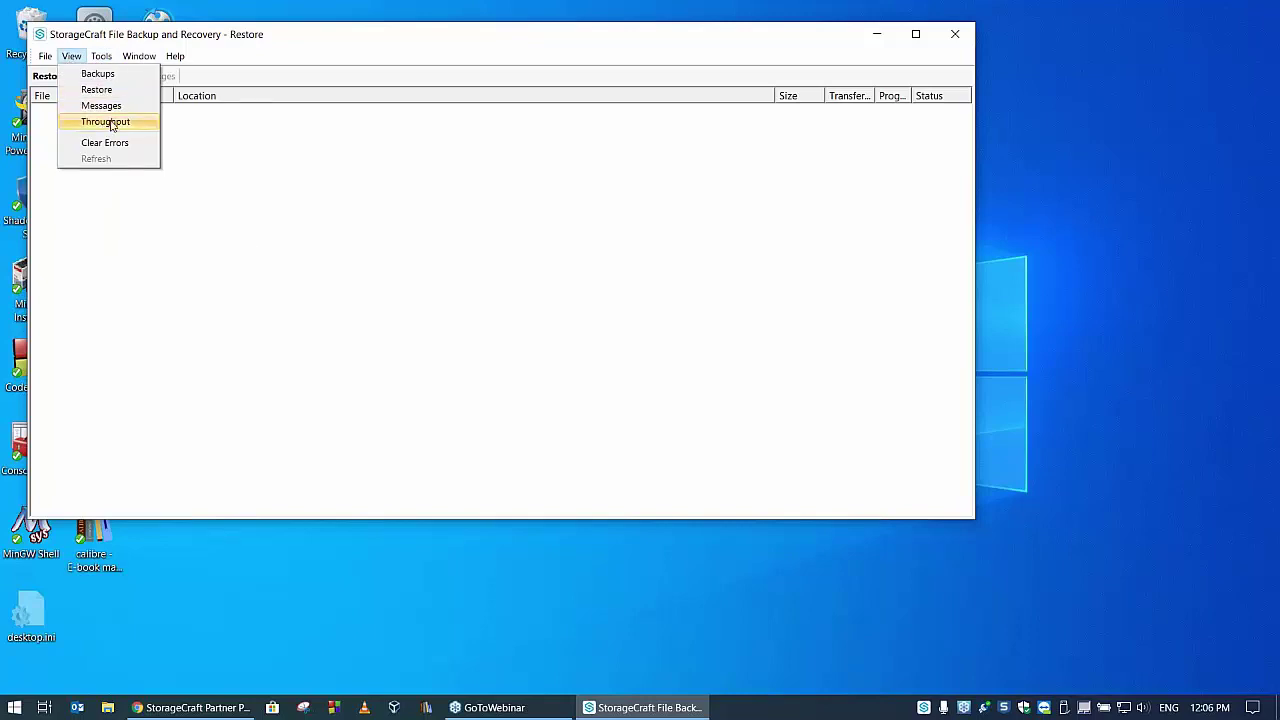
pyautogui.click(108, 122)
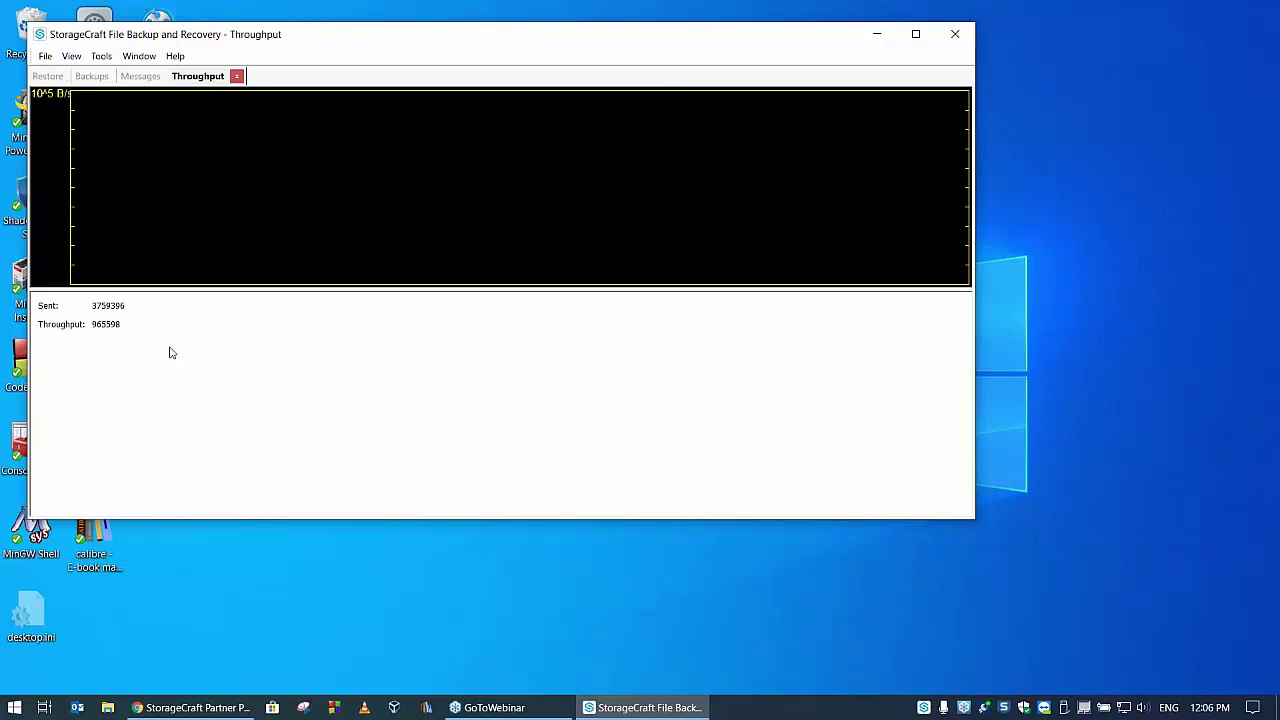
pyautogui.click(72, 58)
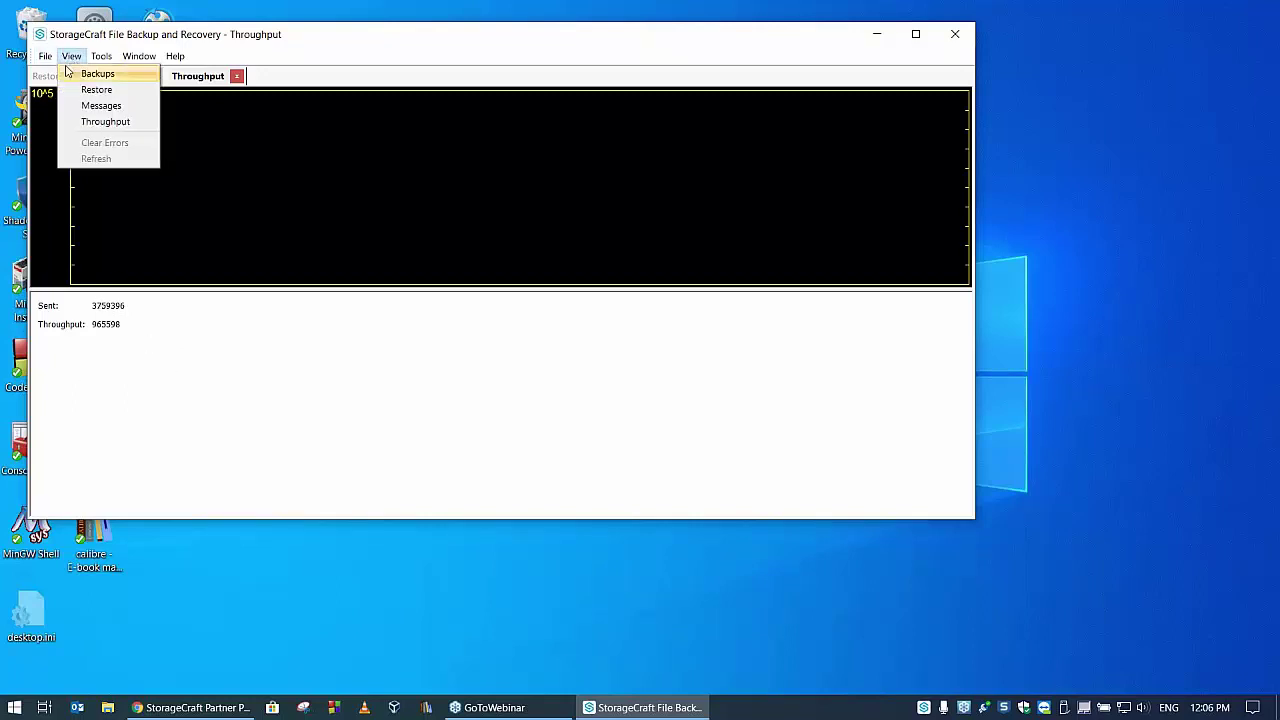
pyautogui.click(111, 122)
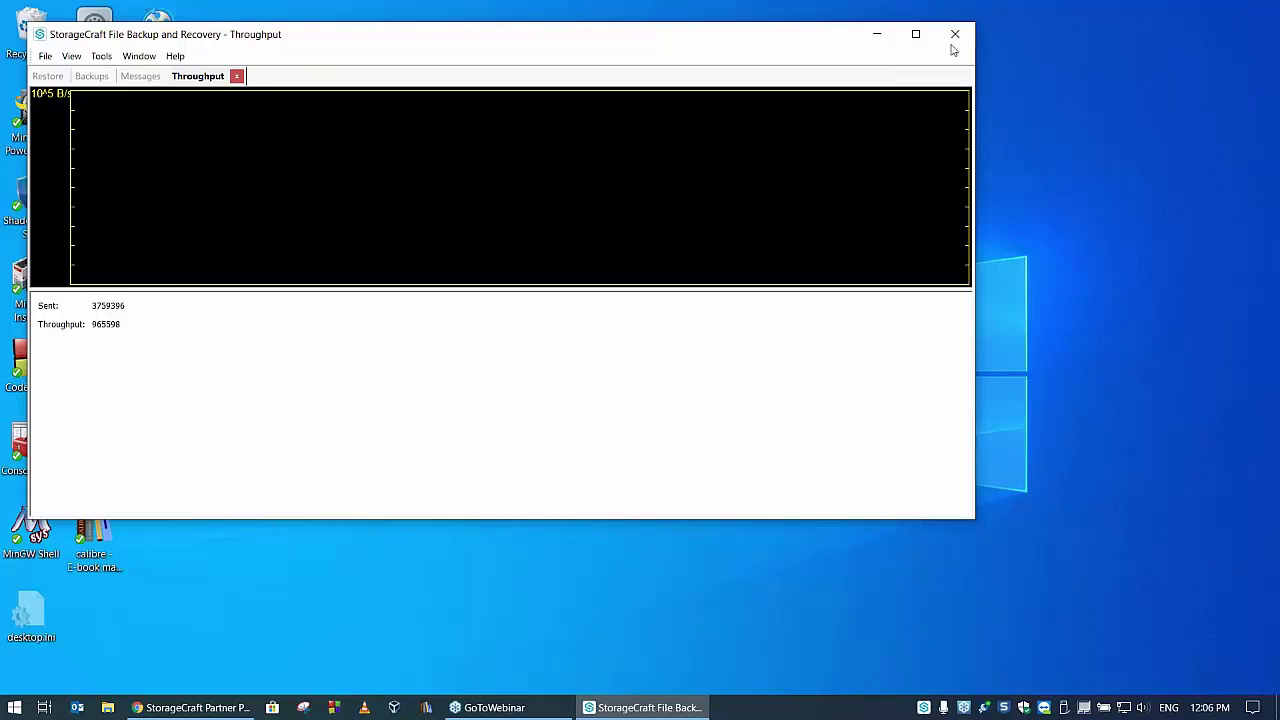
pyautogui.click(46, 57)
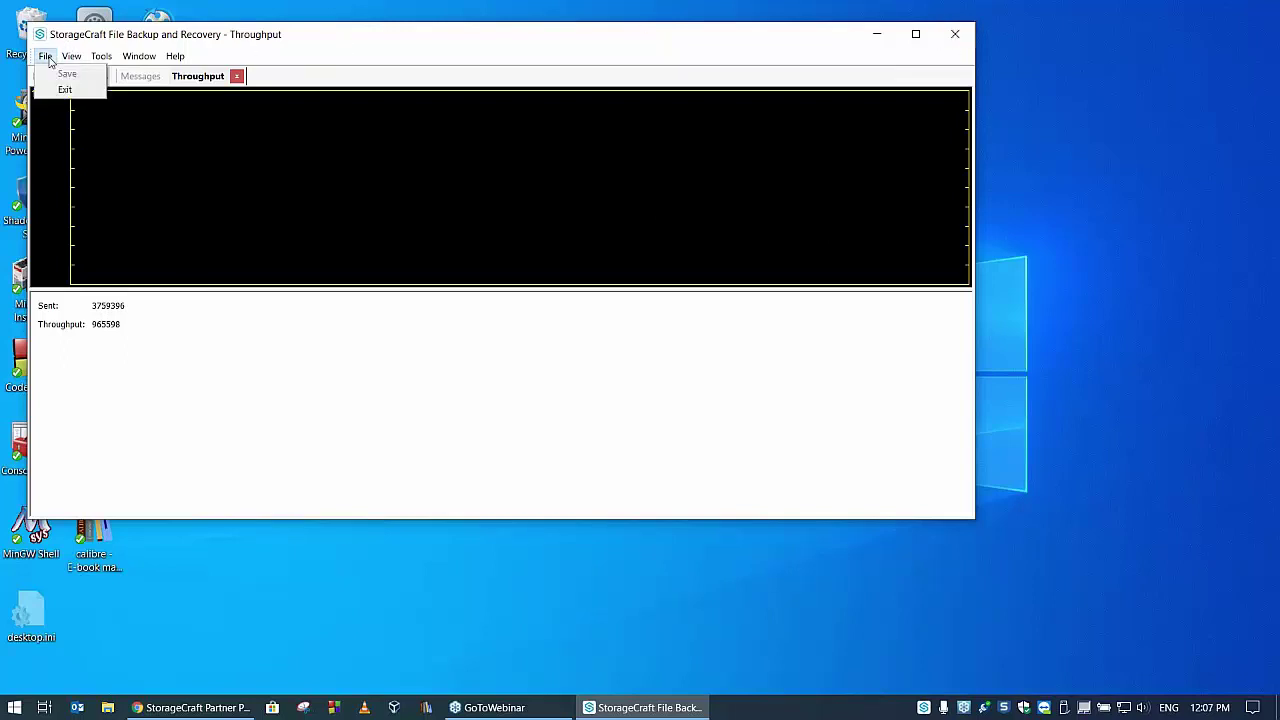
pyautogui.moveTo(68, 62)
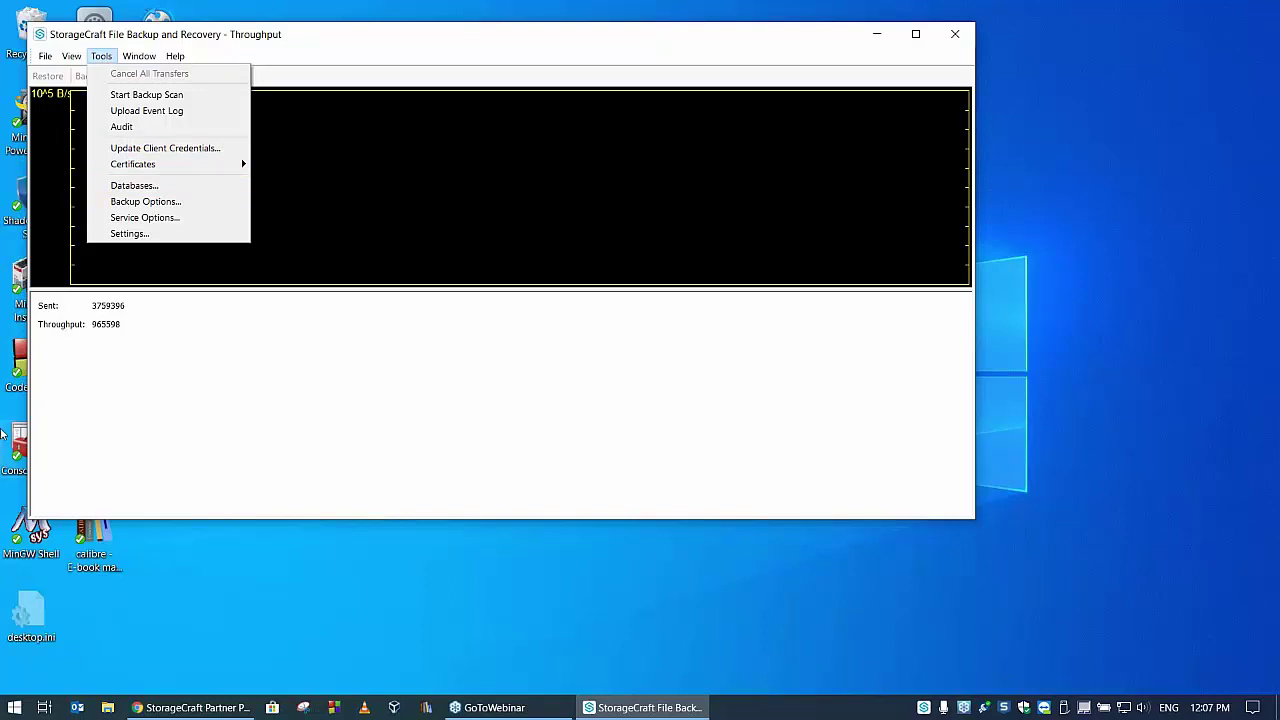
pyautogui.click(868, 41)
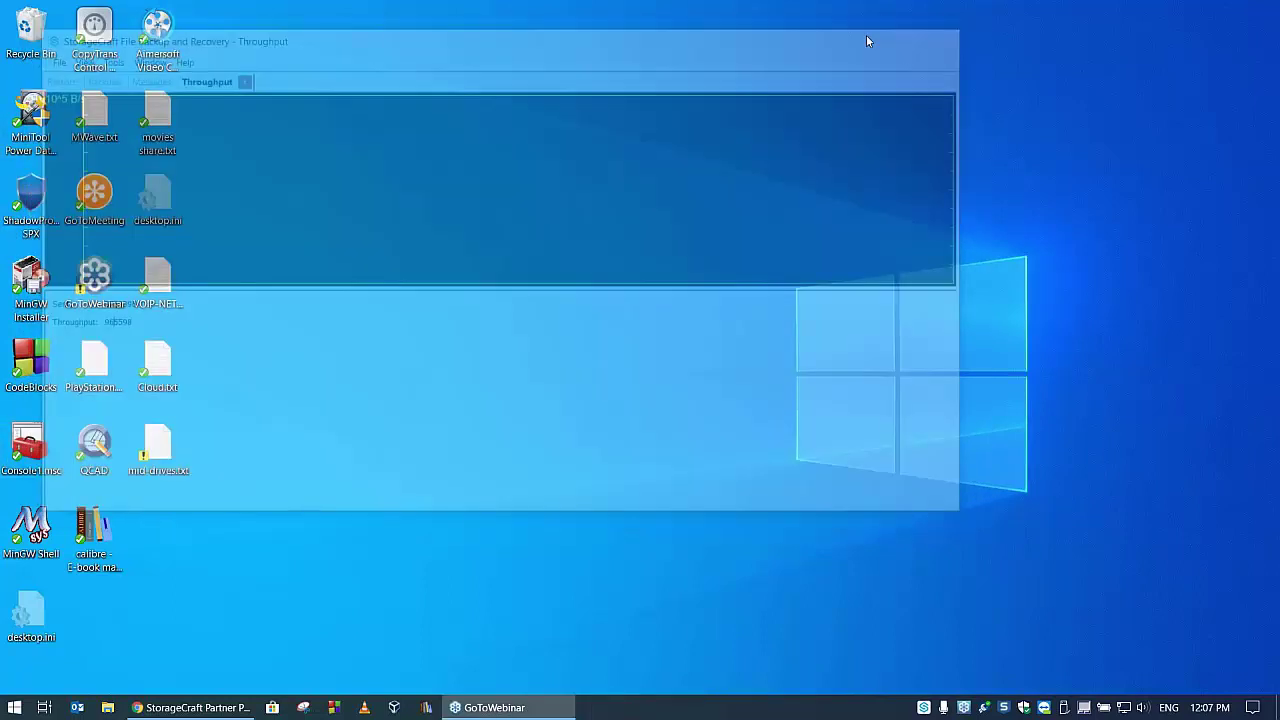
pyautogui.rightClick(160, 453)
pyautogui.moveTo(366, 262)
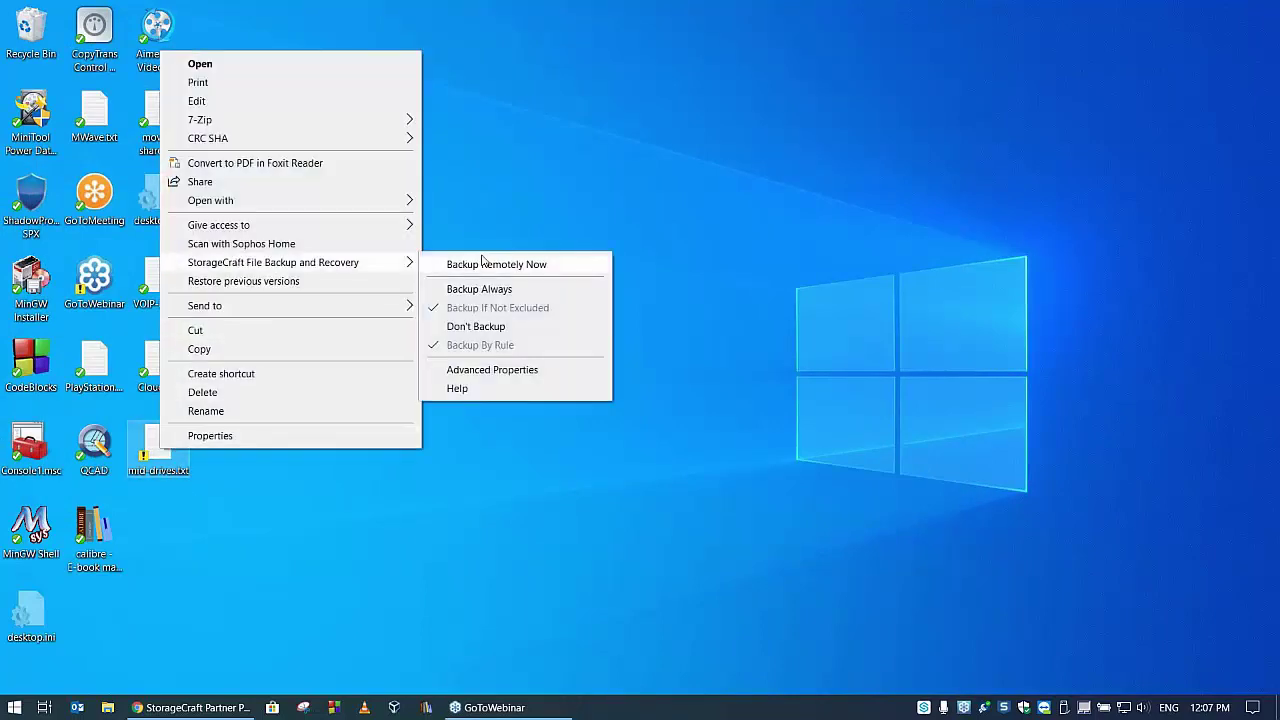
pyautogui.click(550, 265)
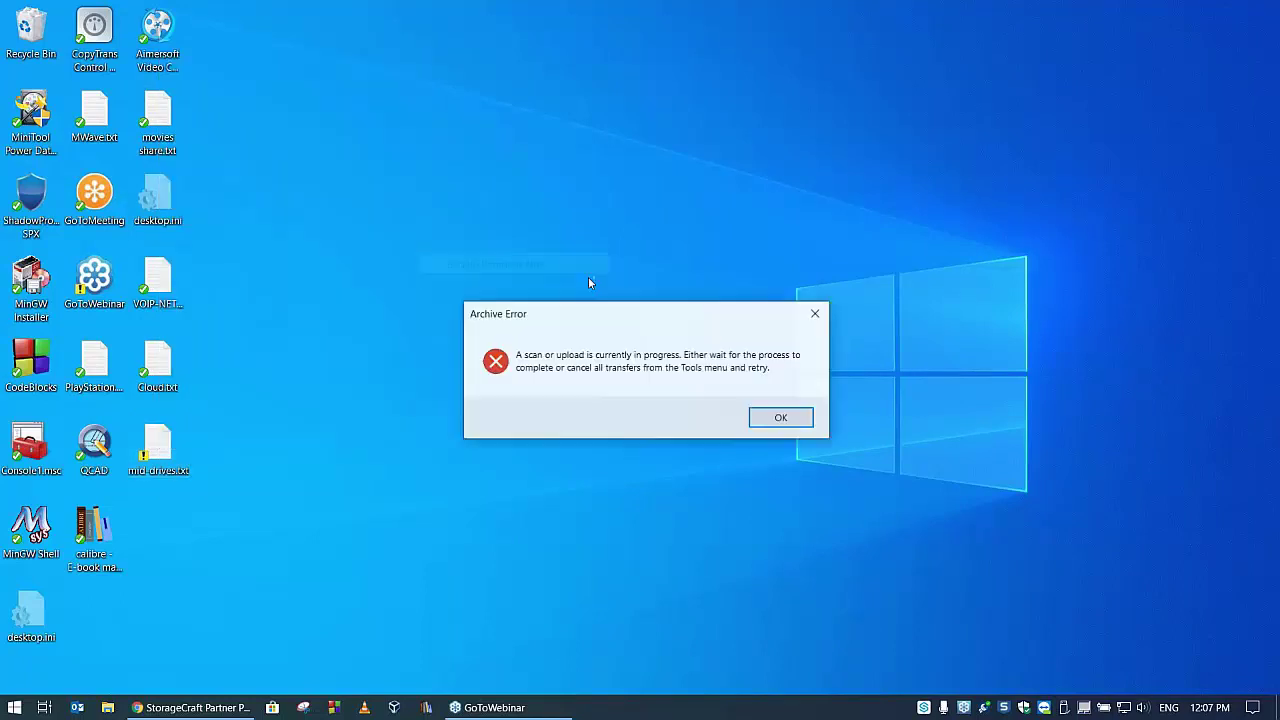
pyautogui.click(785, 420)
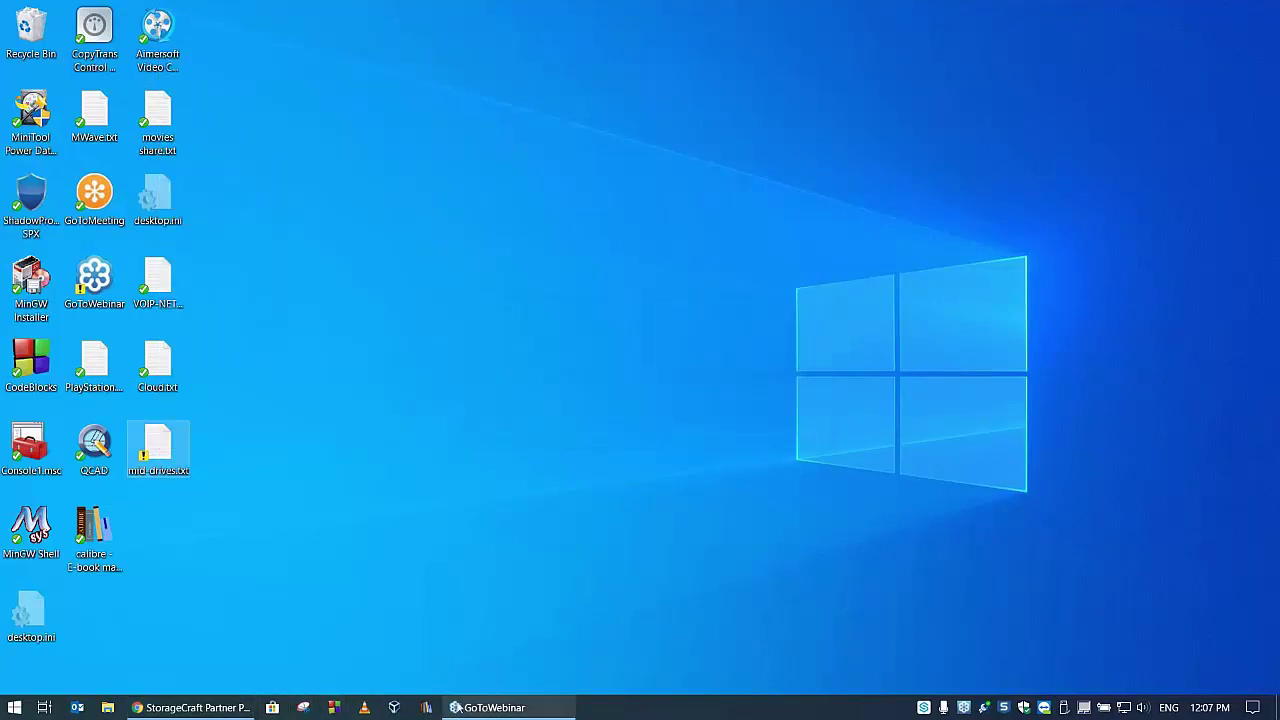
pyautogui.click(22, 709)
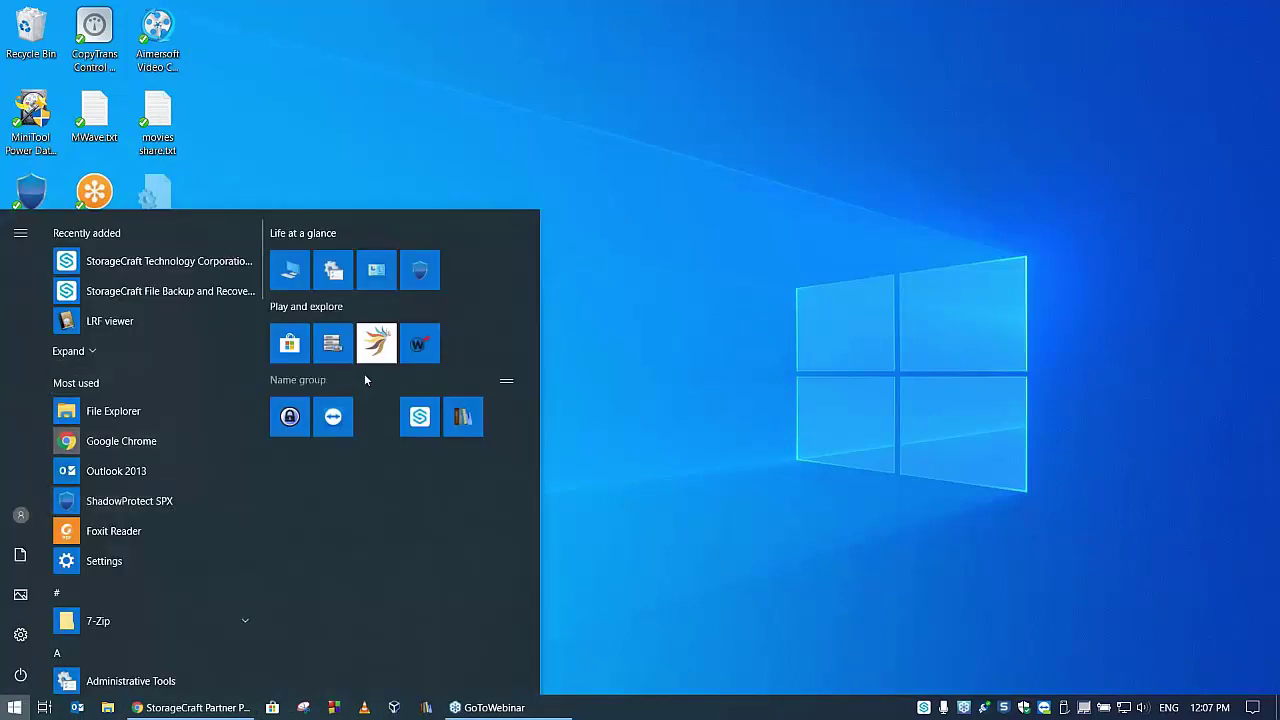
pyautogui.click(419, 416)
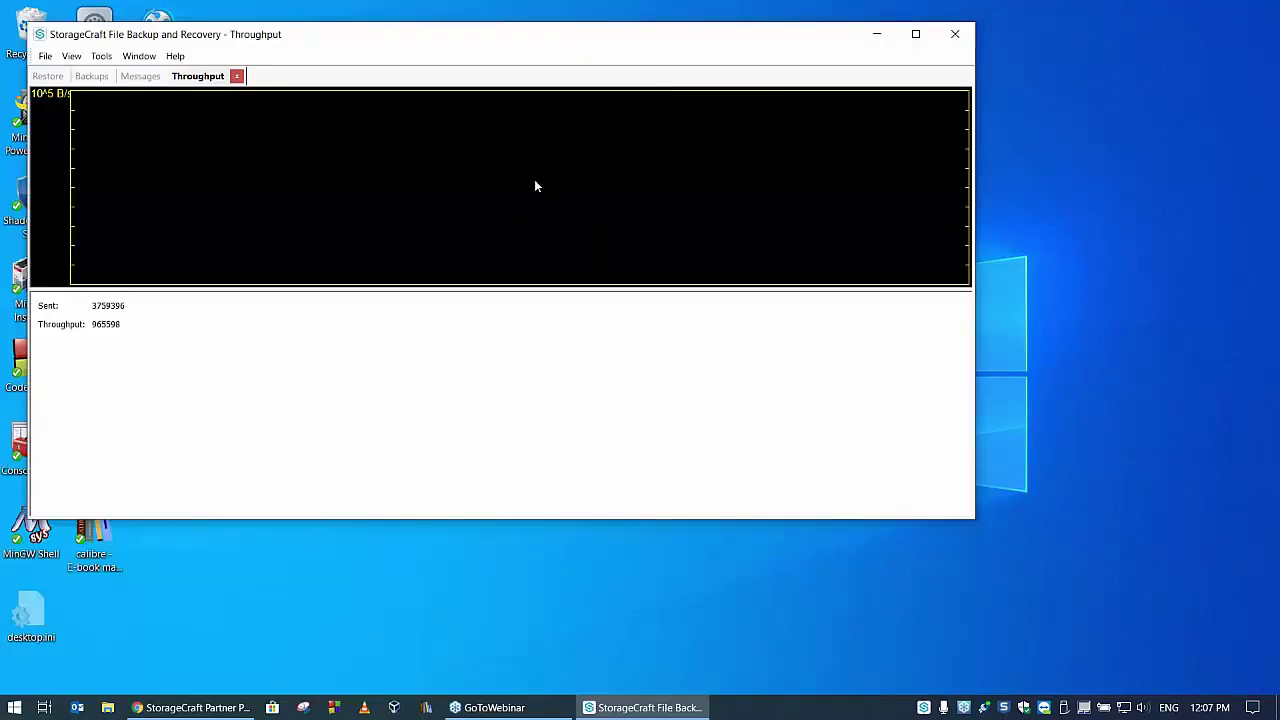
pyautogui.click(153, 80)
pyautogui.click(96, 80)
pyautogui.click(50, 79)
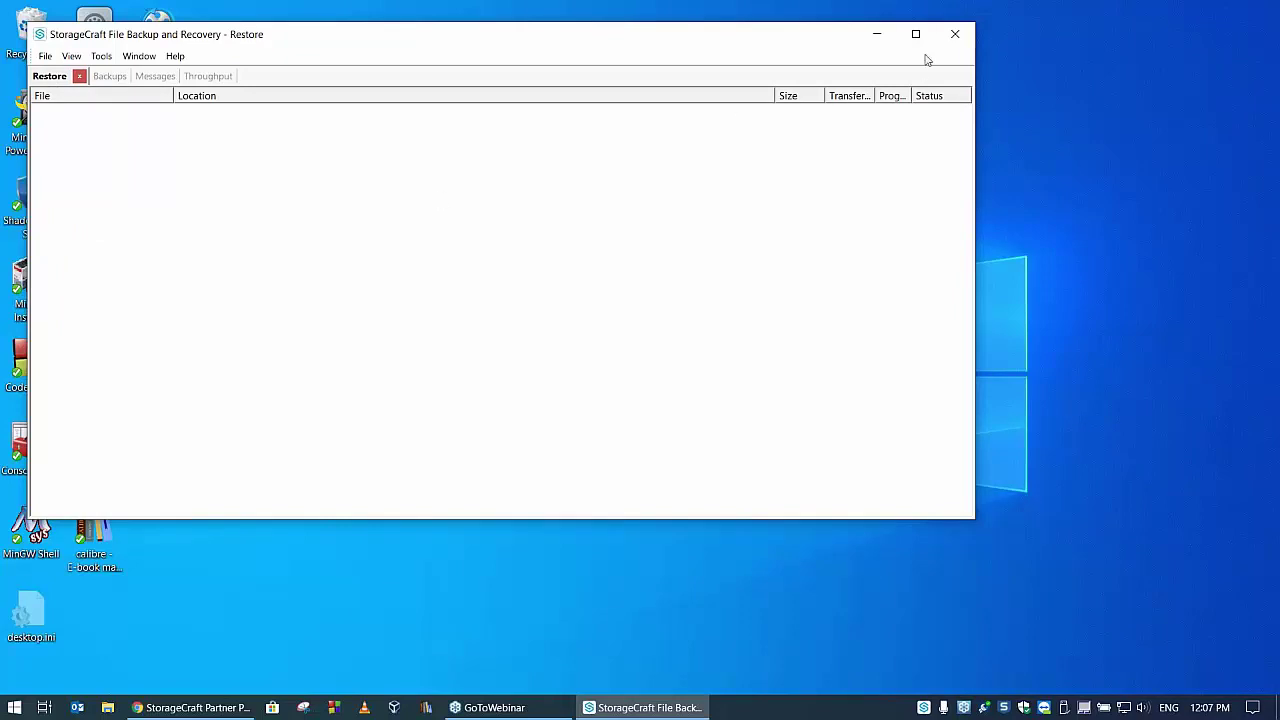
pyautogui.click(956, 36)
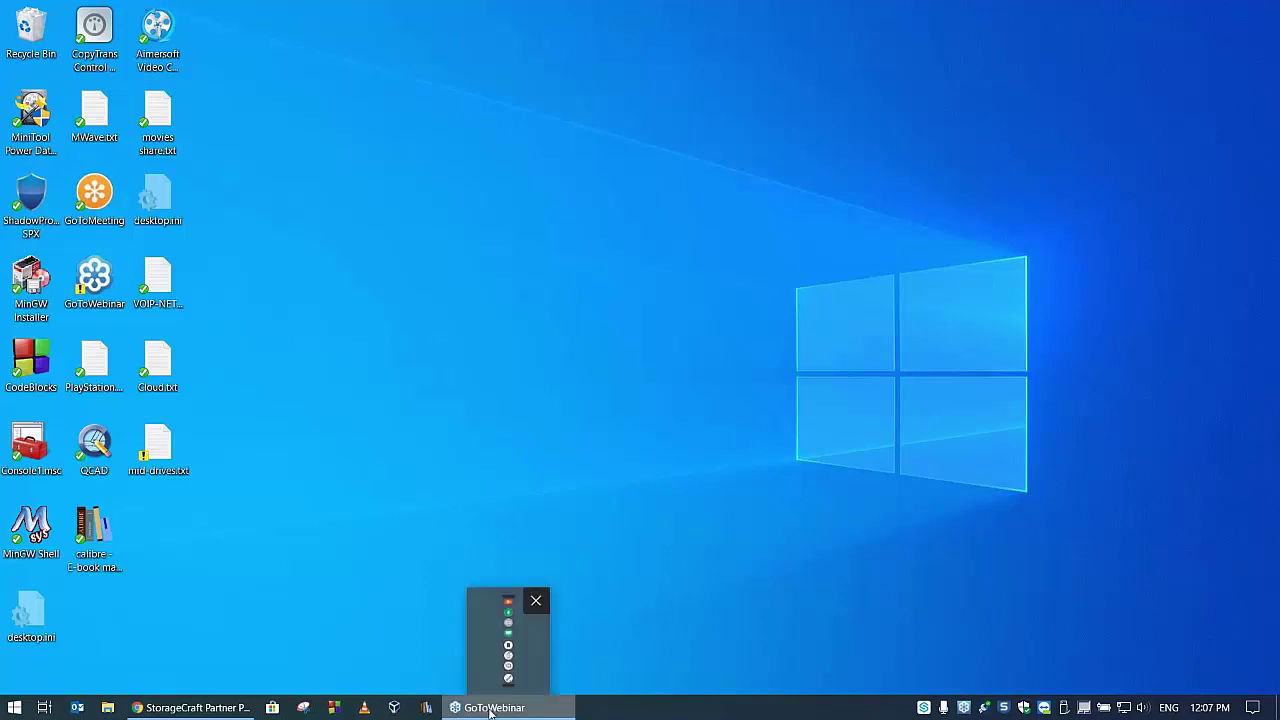
# - Restore the Partner Portal window from the taskbar and scroll the demo MSP account overview
pyautogui.click(230, 708)
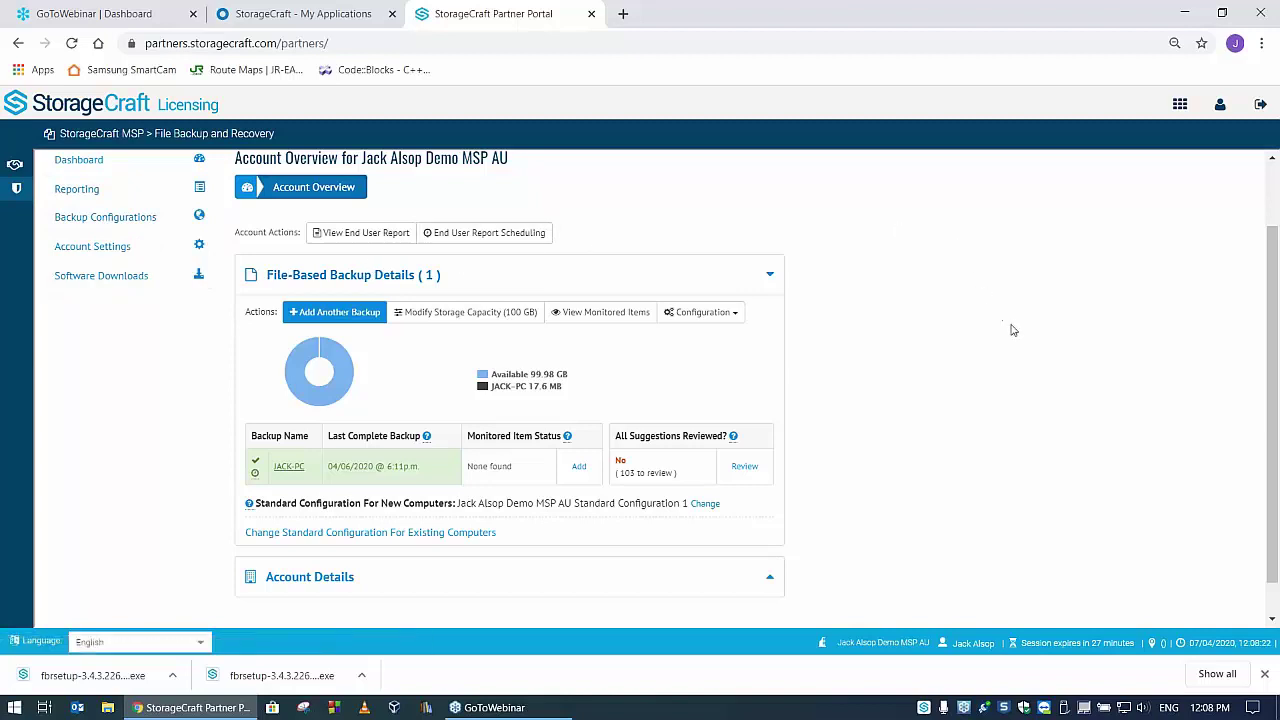
pyautogui.scroll(2, 1012, 340)
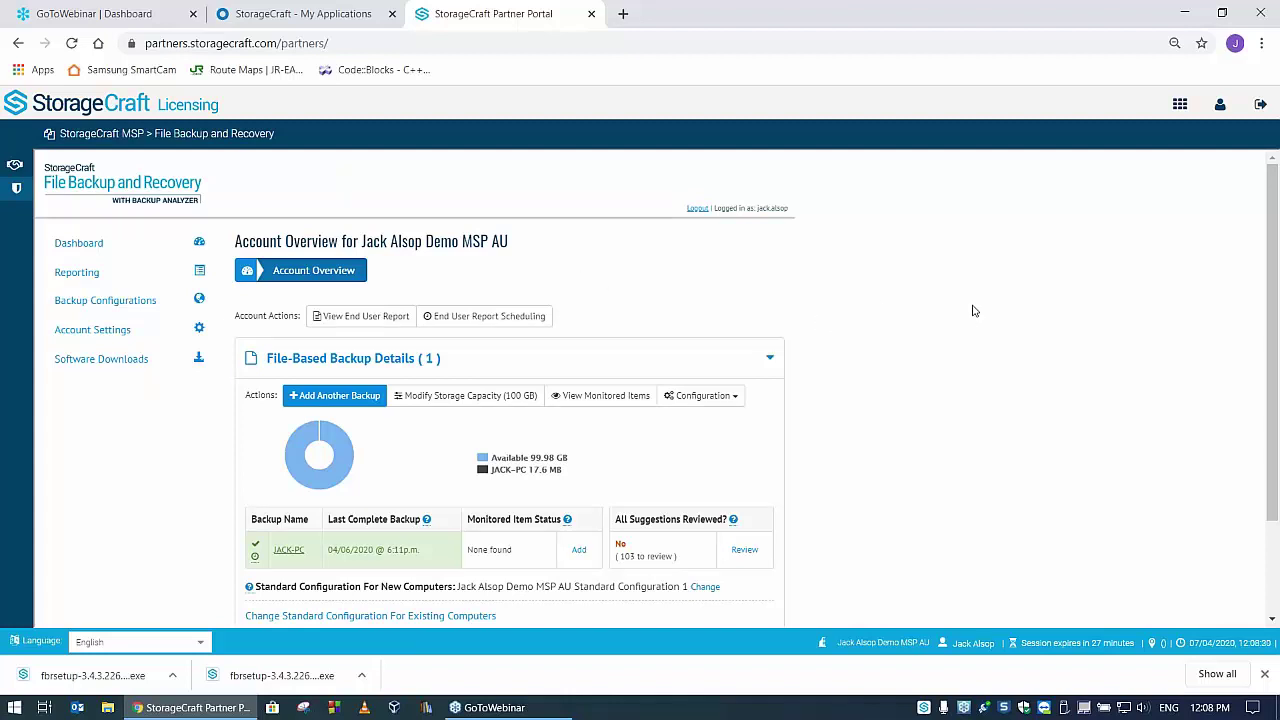
pyautogui.scroll(-2, 975, 312)
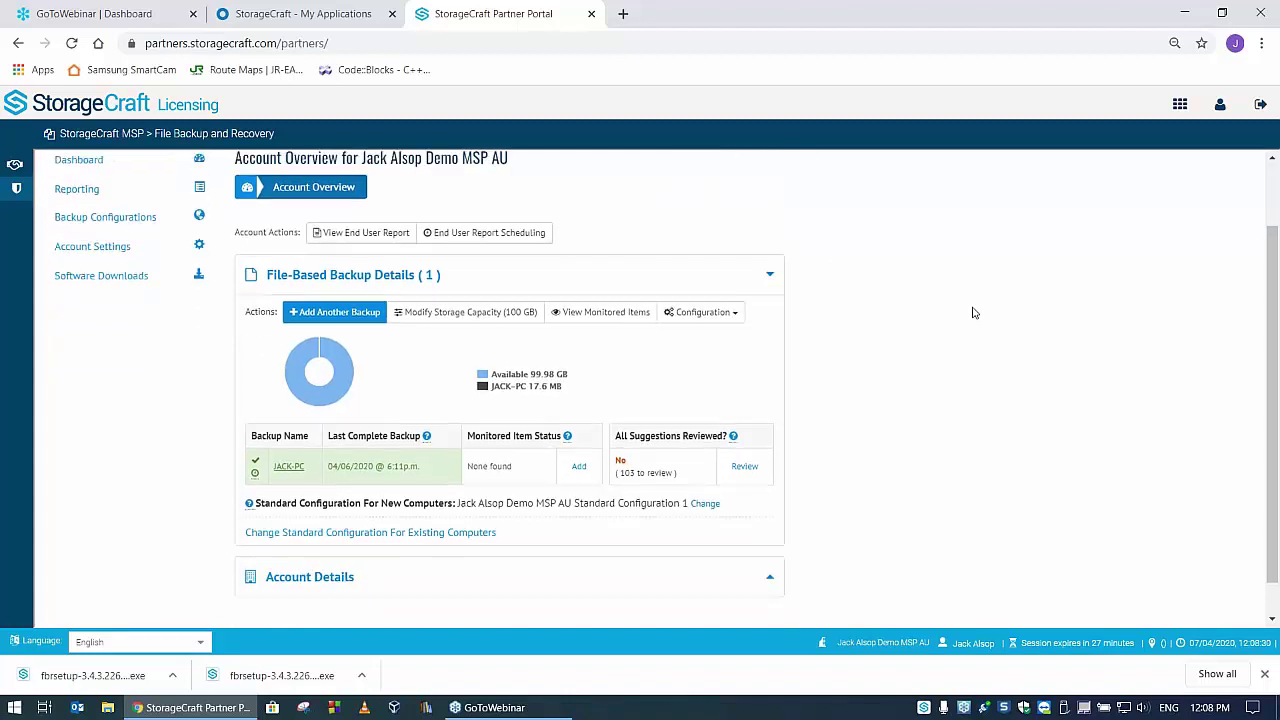
# - Open Account Settings and log in using the saved username and the account password
pyautogui.click(105, 251)
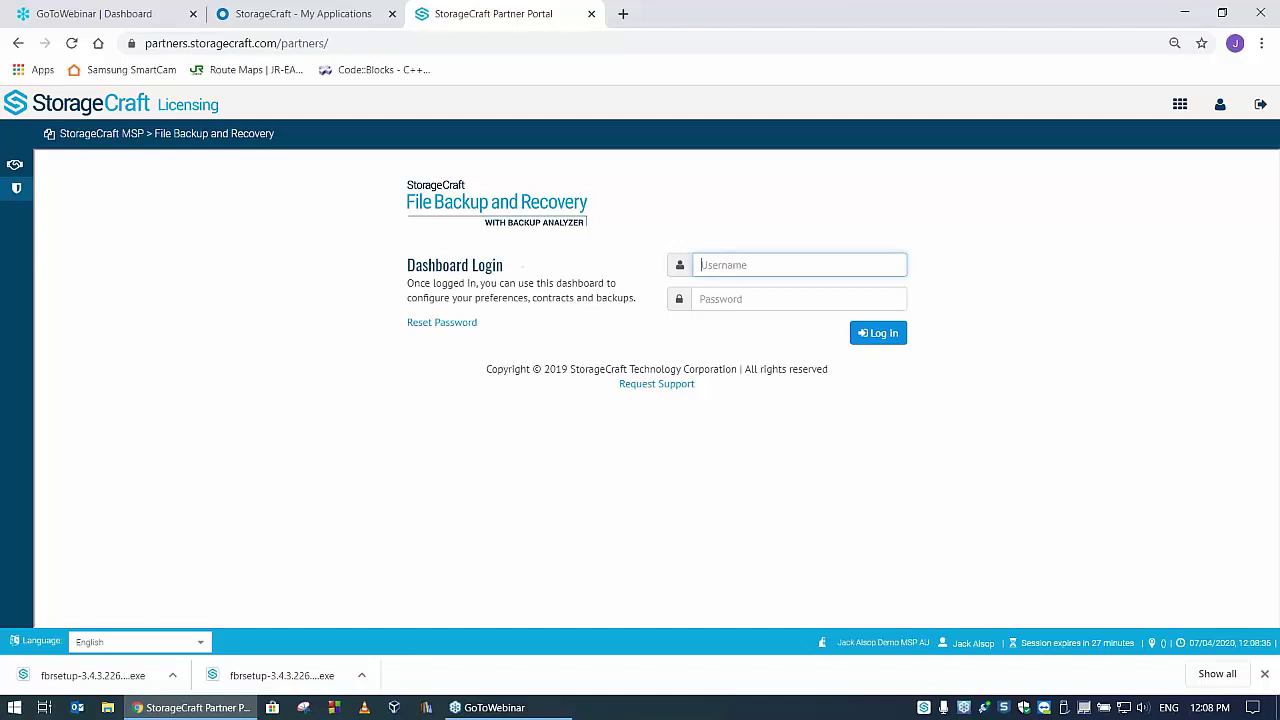
pyautogui.click(728, 264)
pyautogui.click(731, 332)
pyautogui.click(776, 291)
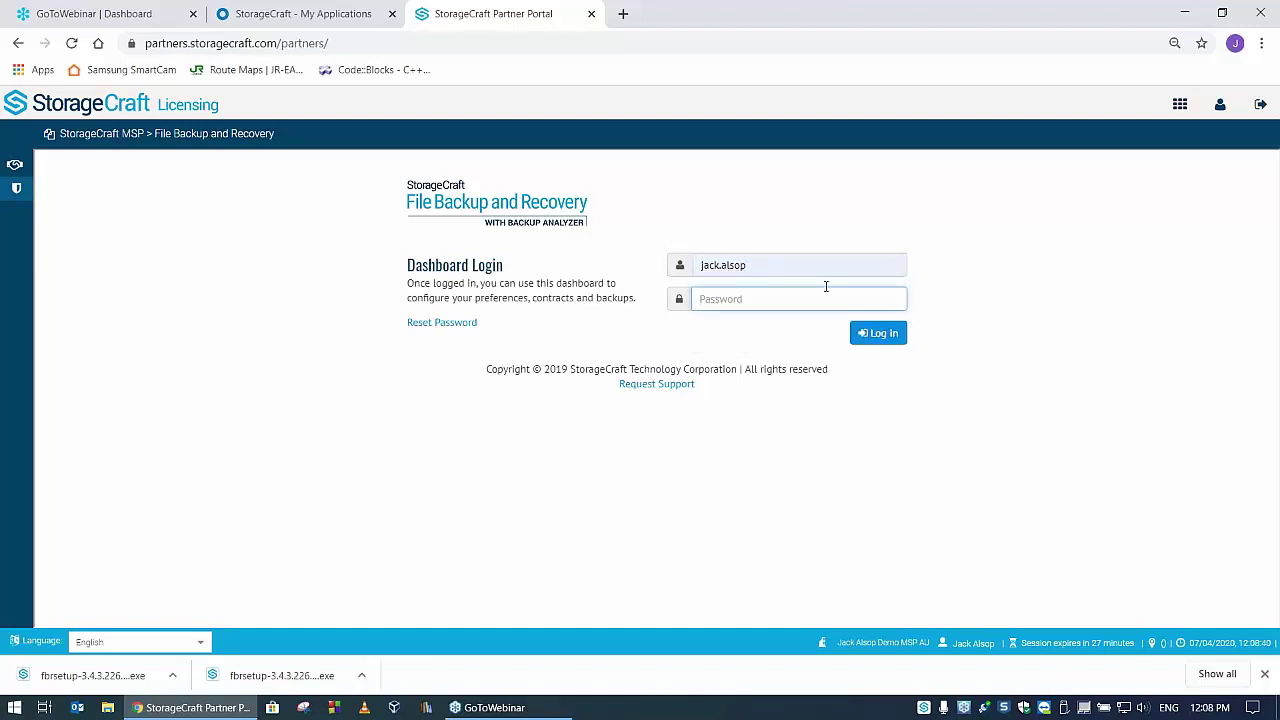
pyautogui.write('*')
pyautogui.press('Return')
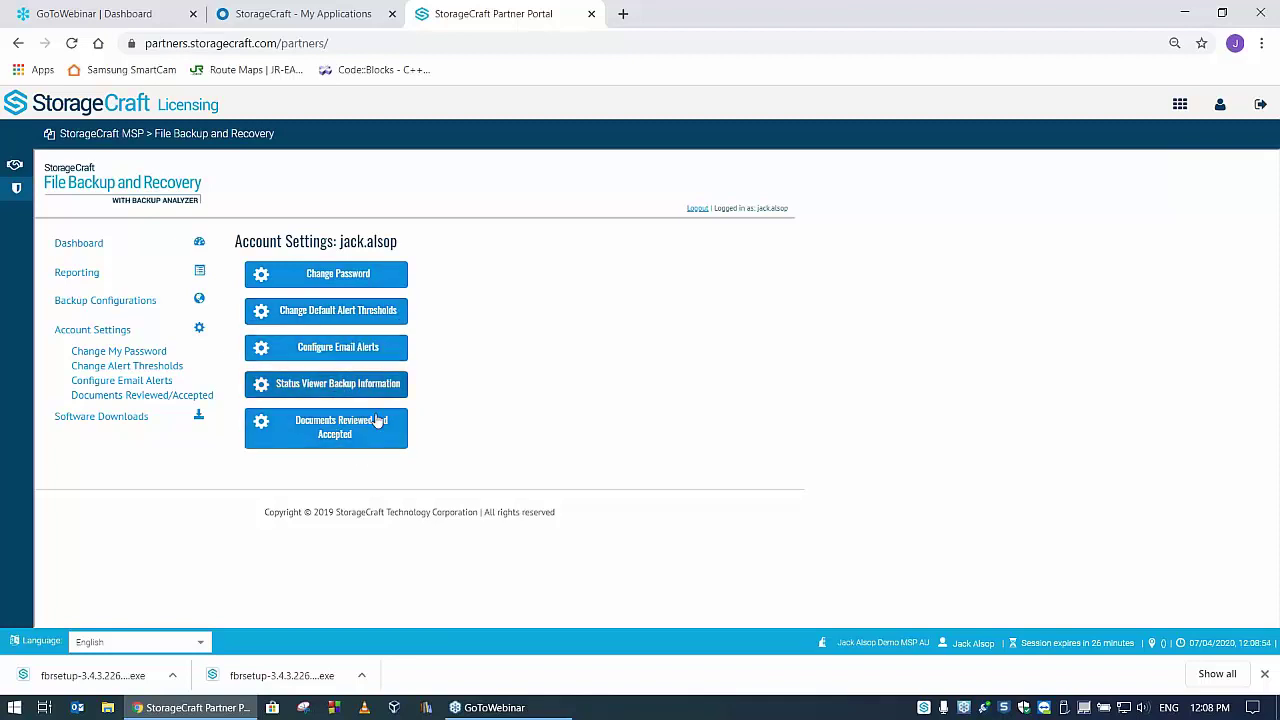
# - Browse Backup Configurations, Rule Sets and Standard Configurations, then return to the Dashboard
pyautogui.click(94, 300)
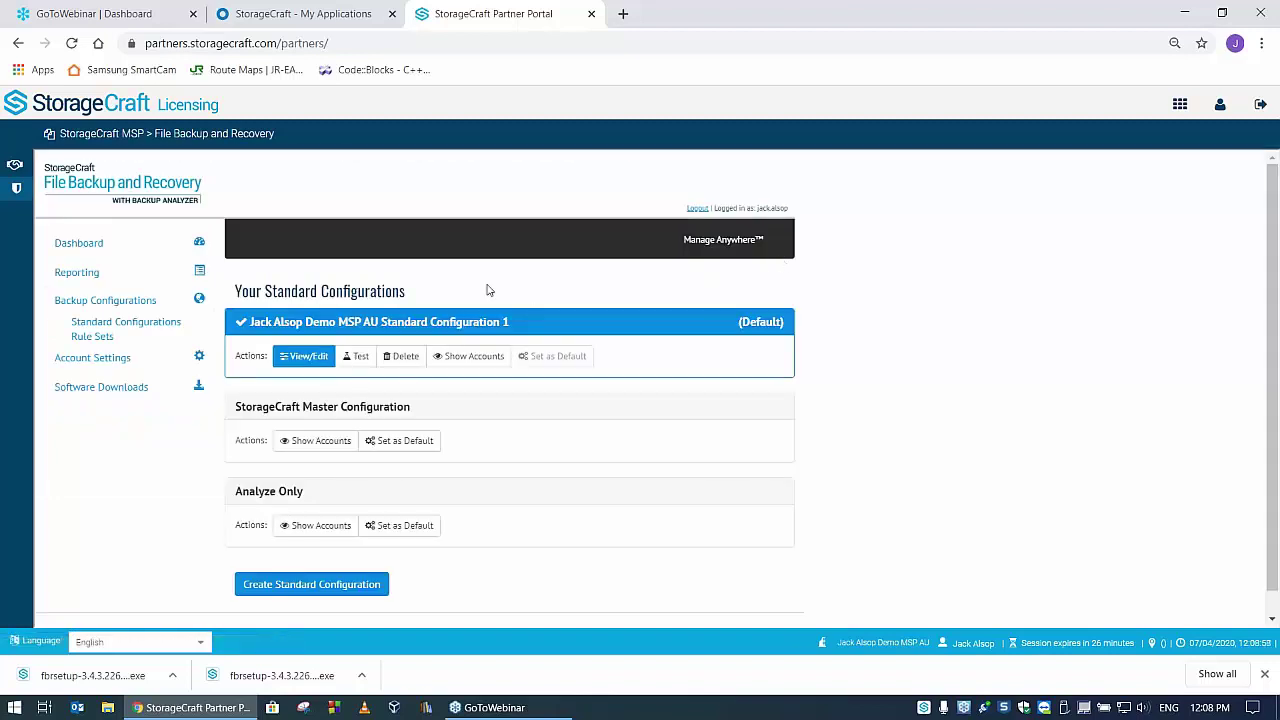
pyautogui.click(94, 337)
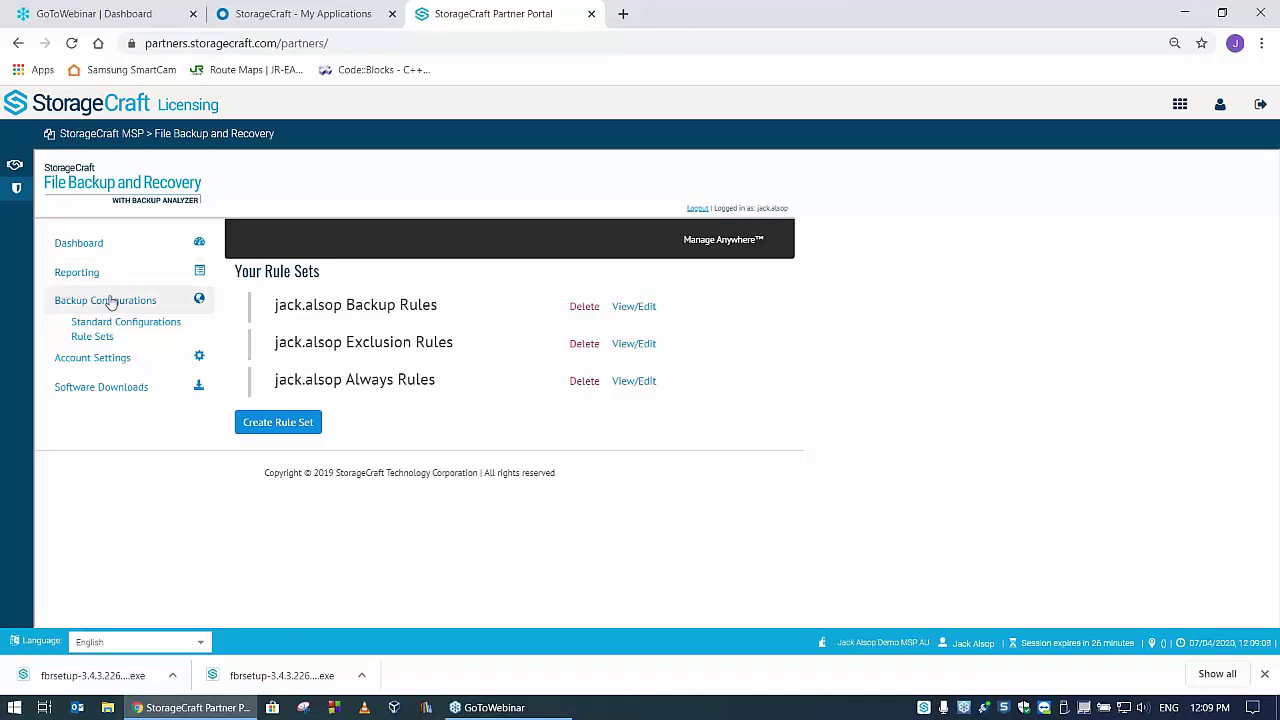
pyautogui.click(128, 322)
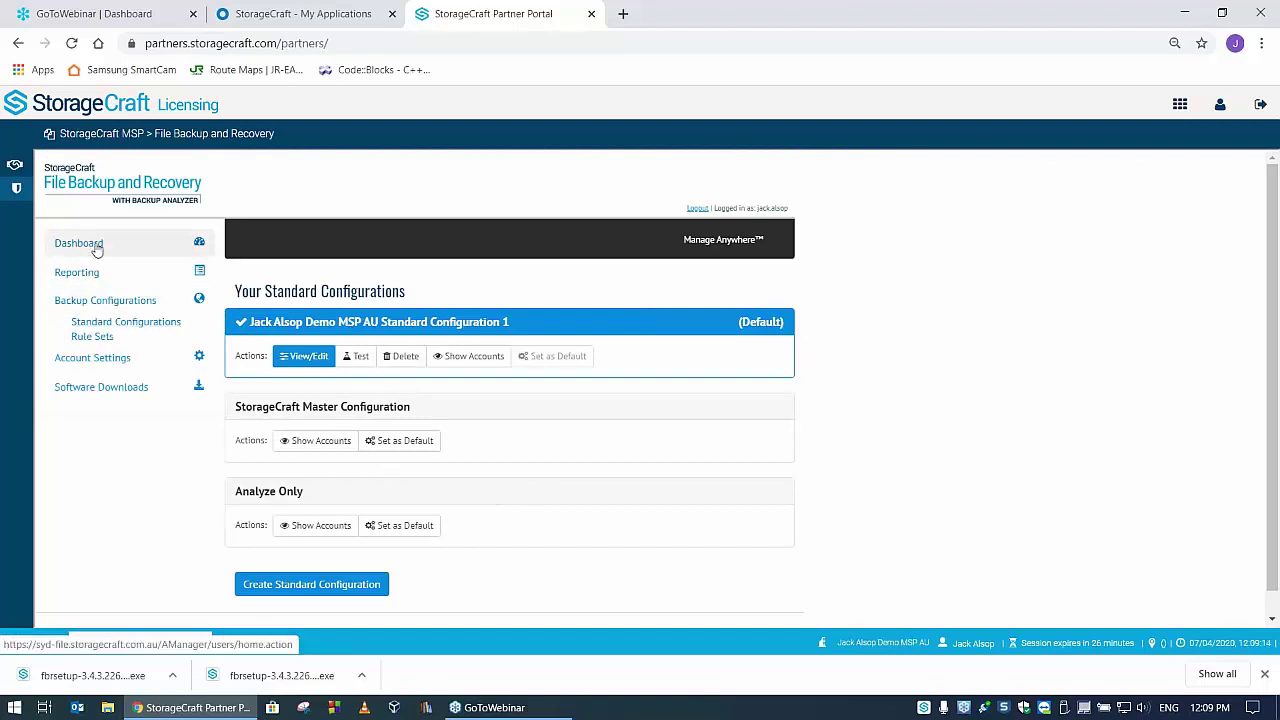
pyautogui.click(146, 250)
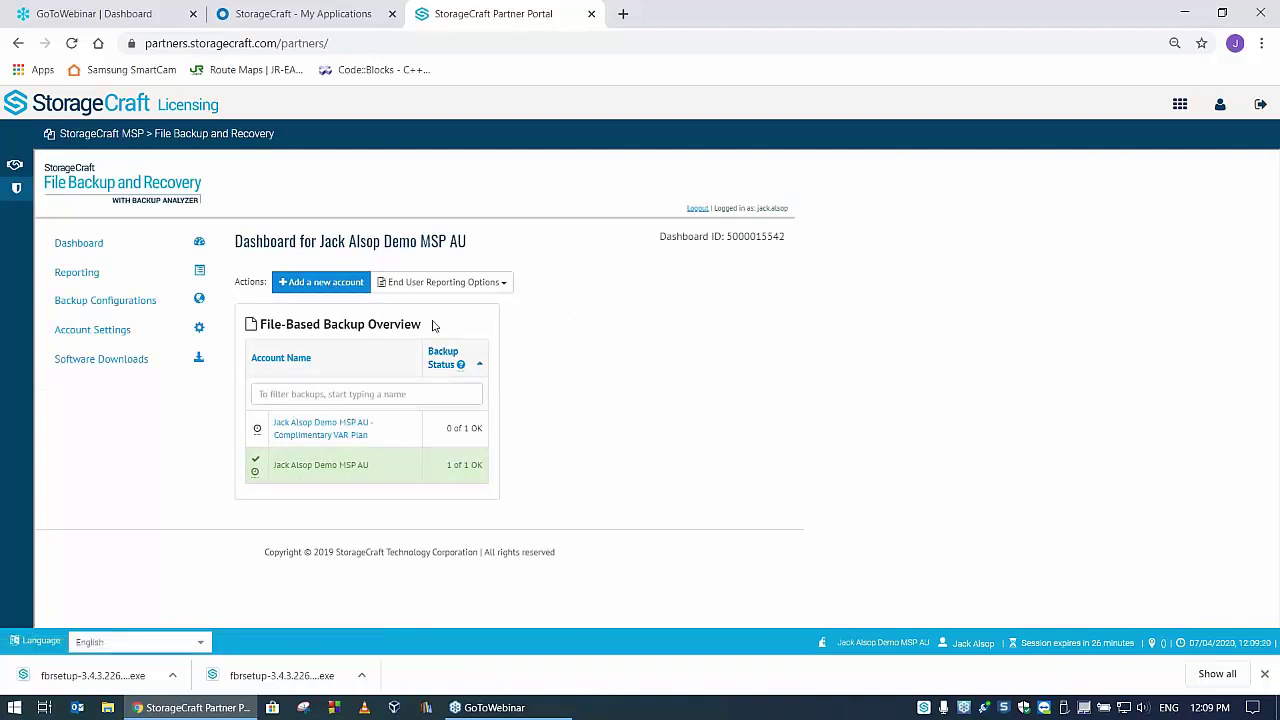
# - Open the demo MSP account's details and its Change Storage page (Complimentary VAR Plan, 100 GB)
pyautogui.click(318, 466)
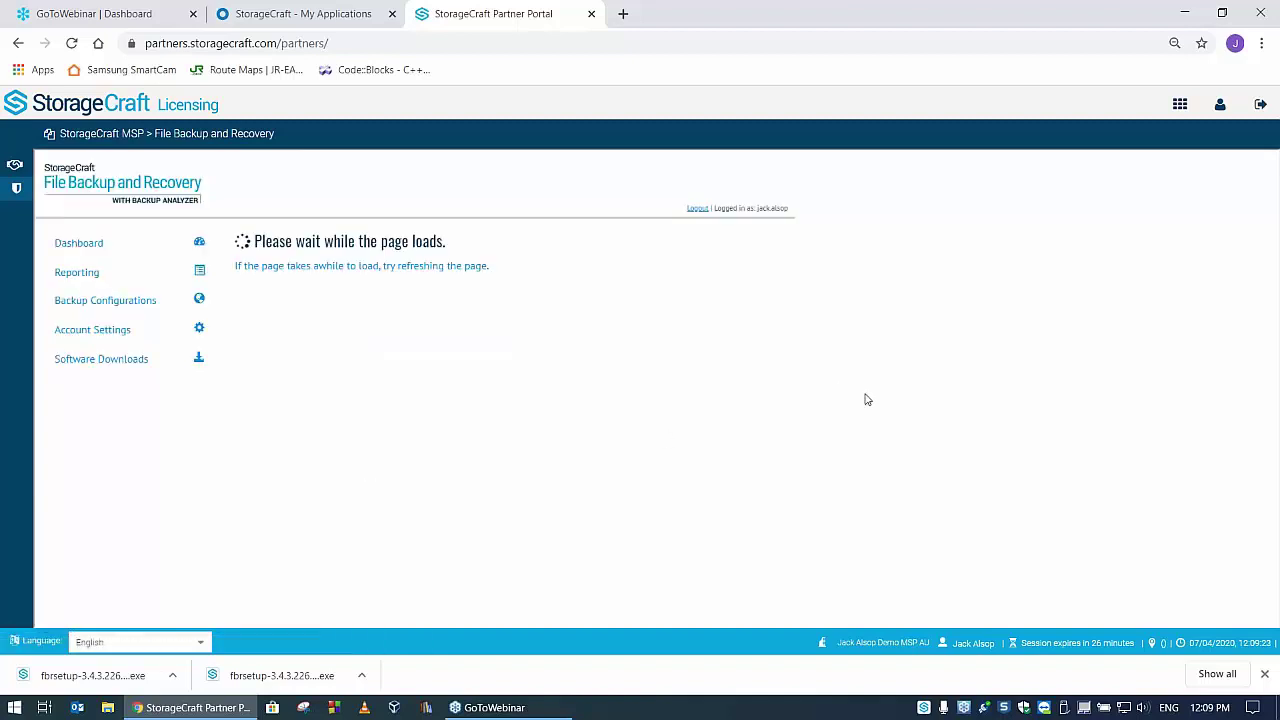
pyautogui.scroll(-2, 786, 400)
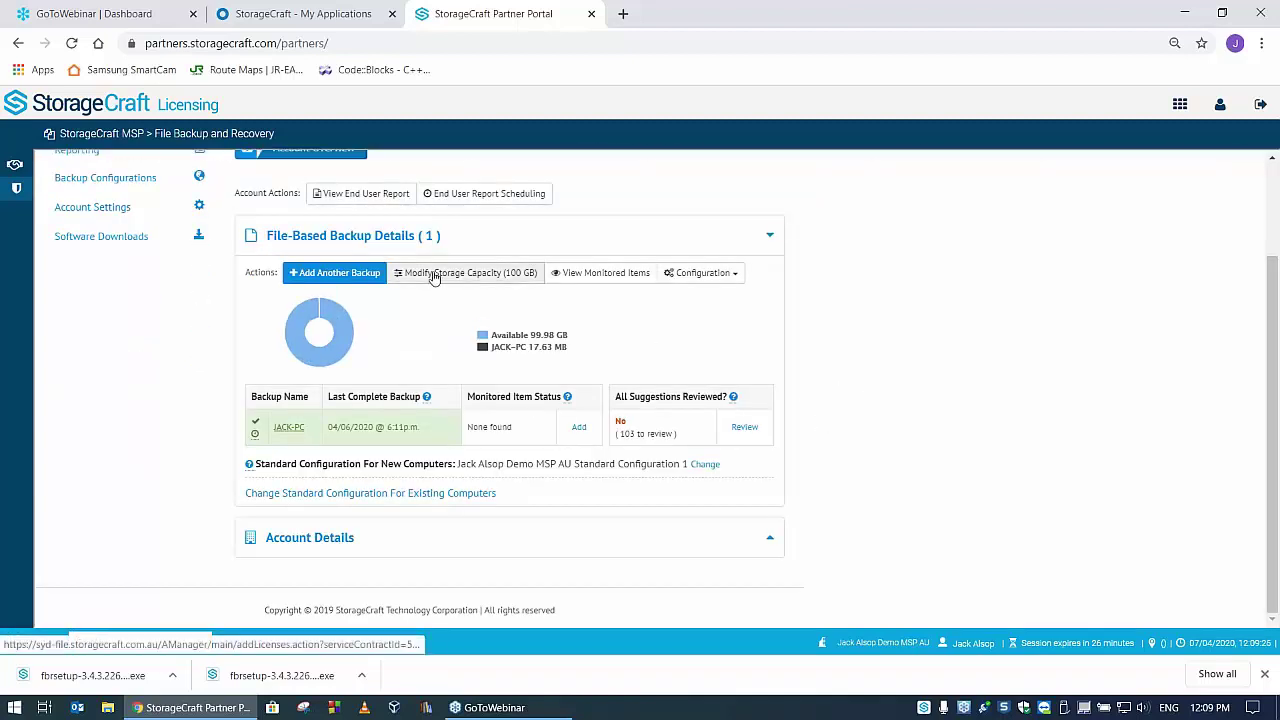
pyautogui.click(465, 276)
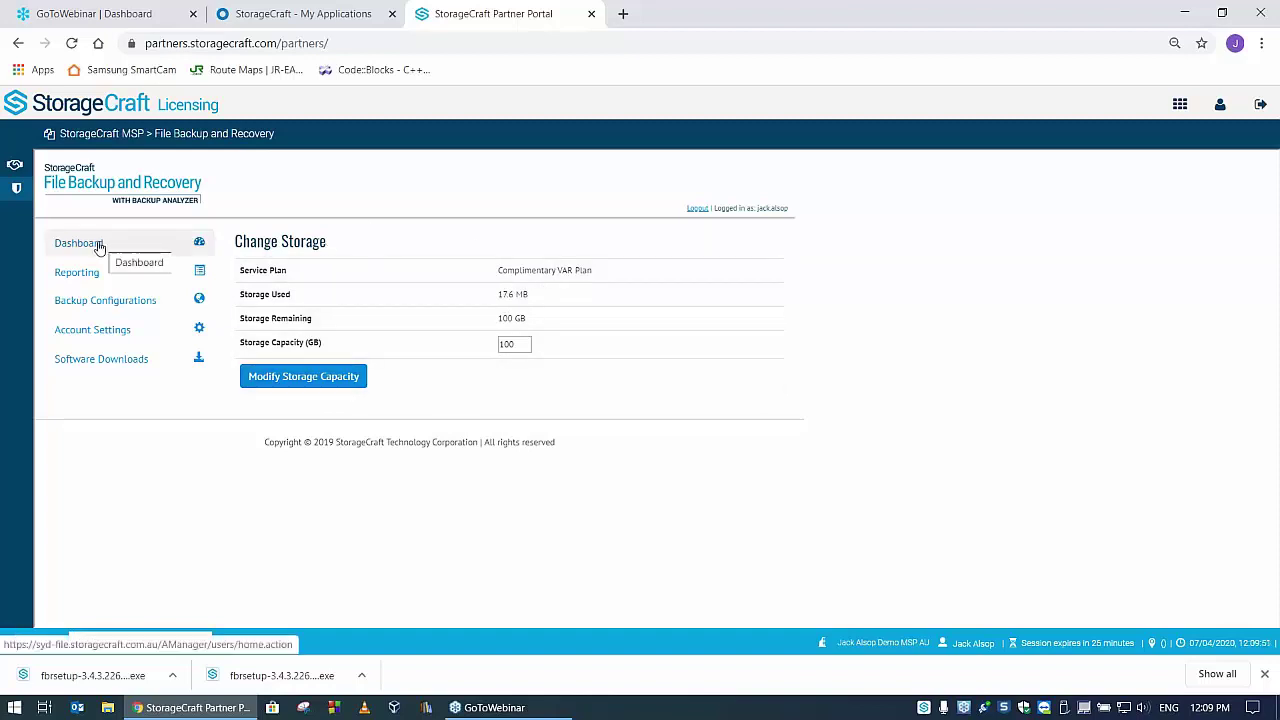
# - Expand and collapse Reporting, then open the Backup Configurations section
pyautogui.click(100, 276)
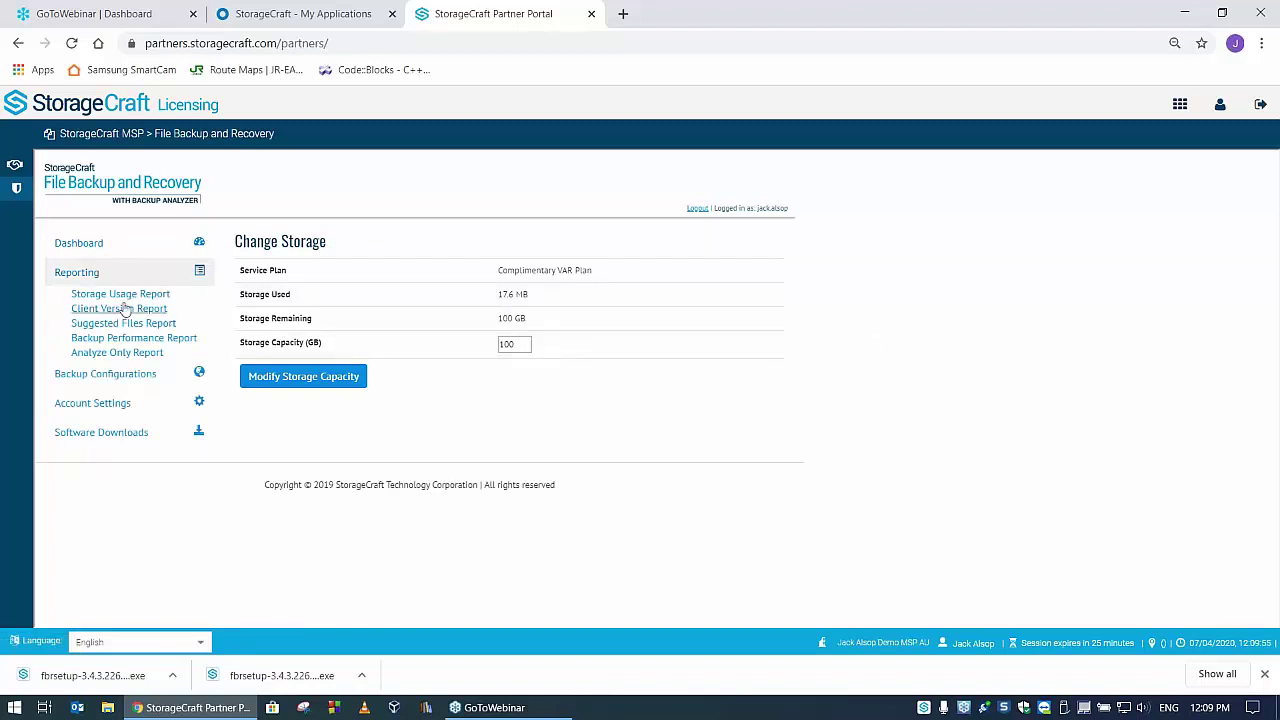
pyautogui.click(70, 275)
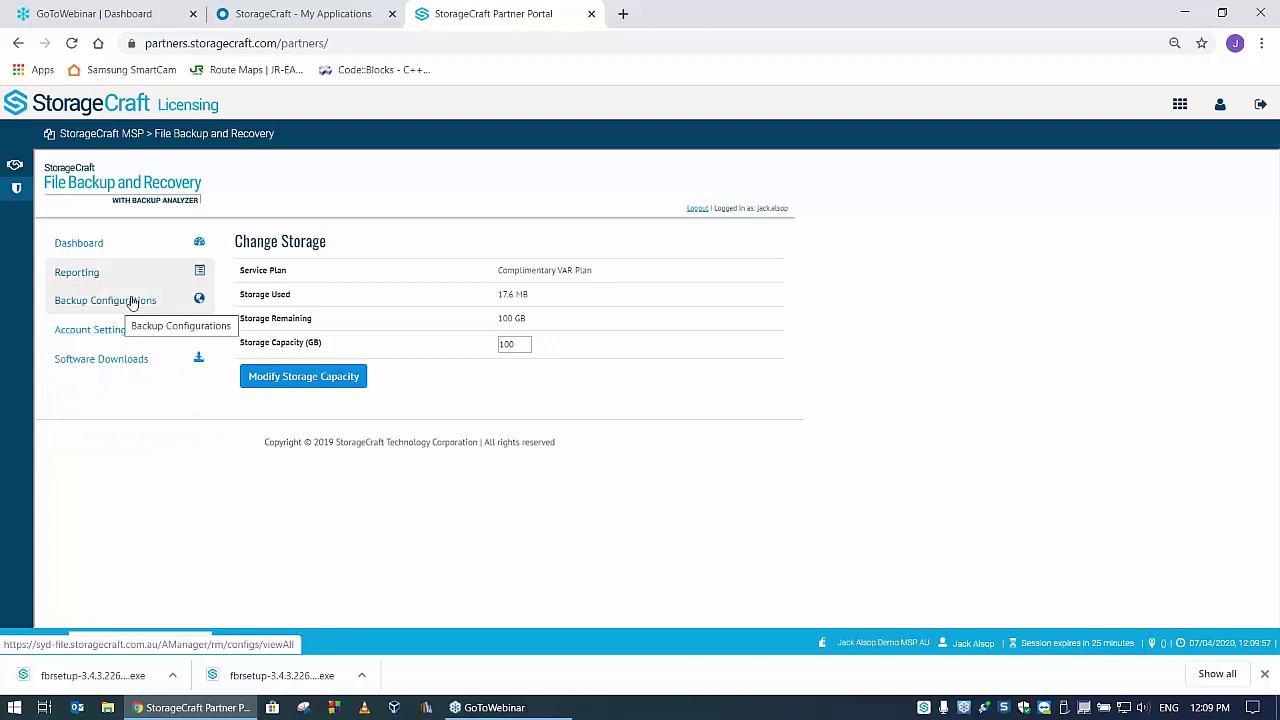
pyautogui.click(126, 301)
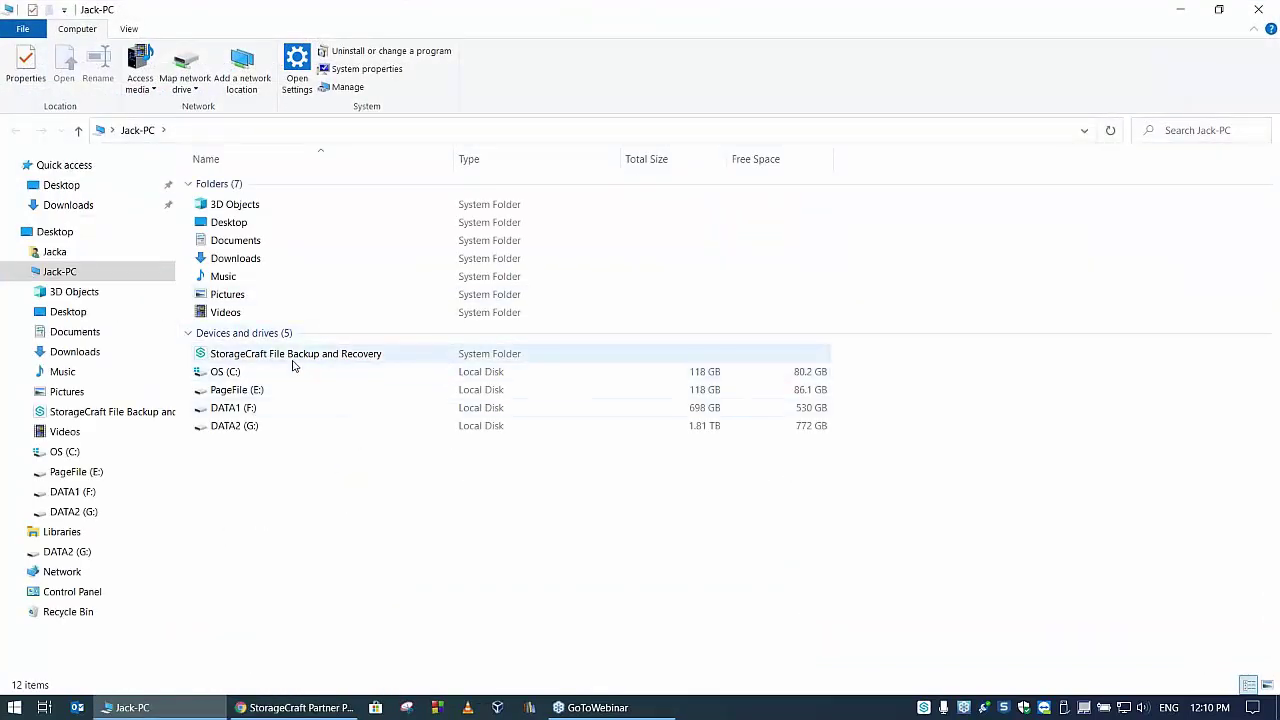
# - Browse the StorageCraft backup drive into JACK-PC's OS folder, then close File Explorer
pyautogui.doubleClick(289, 362)
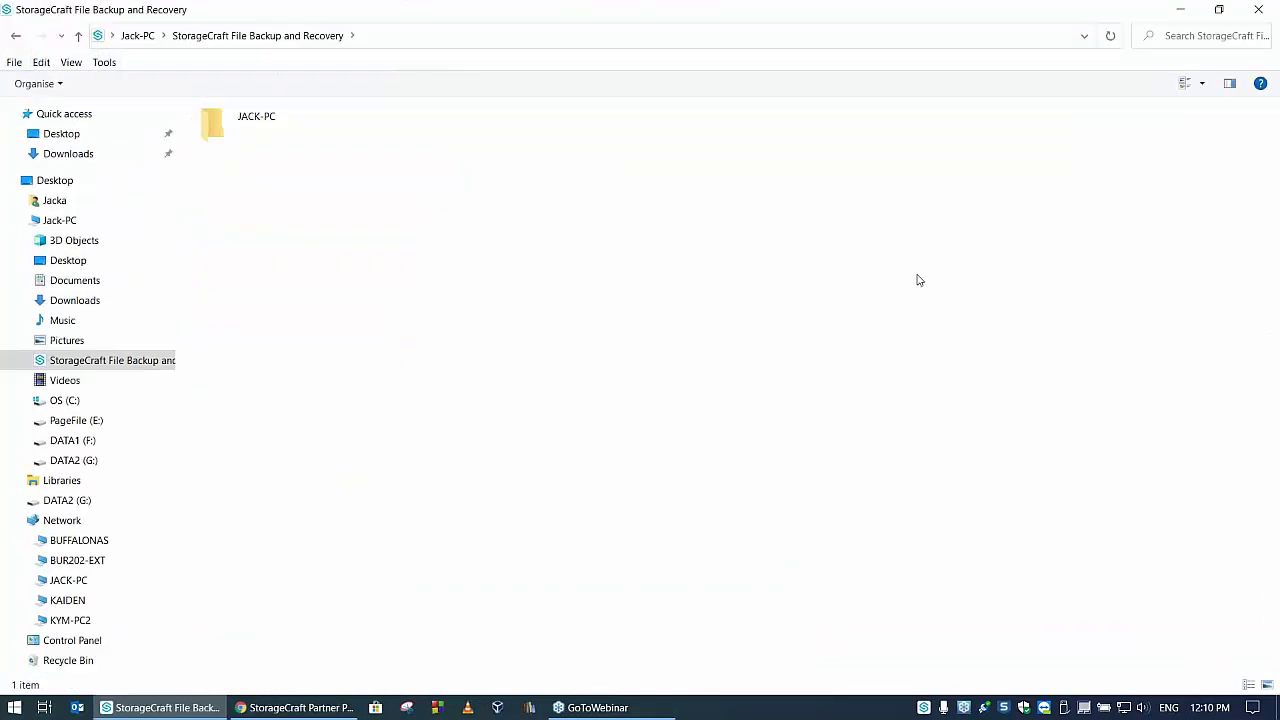
pyautogui.doubleClick(258, 128)
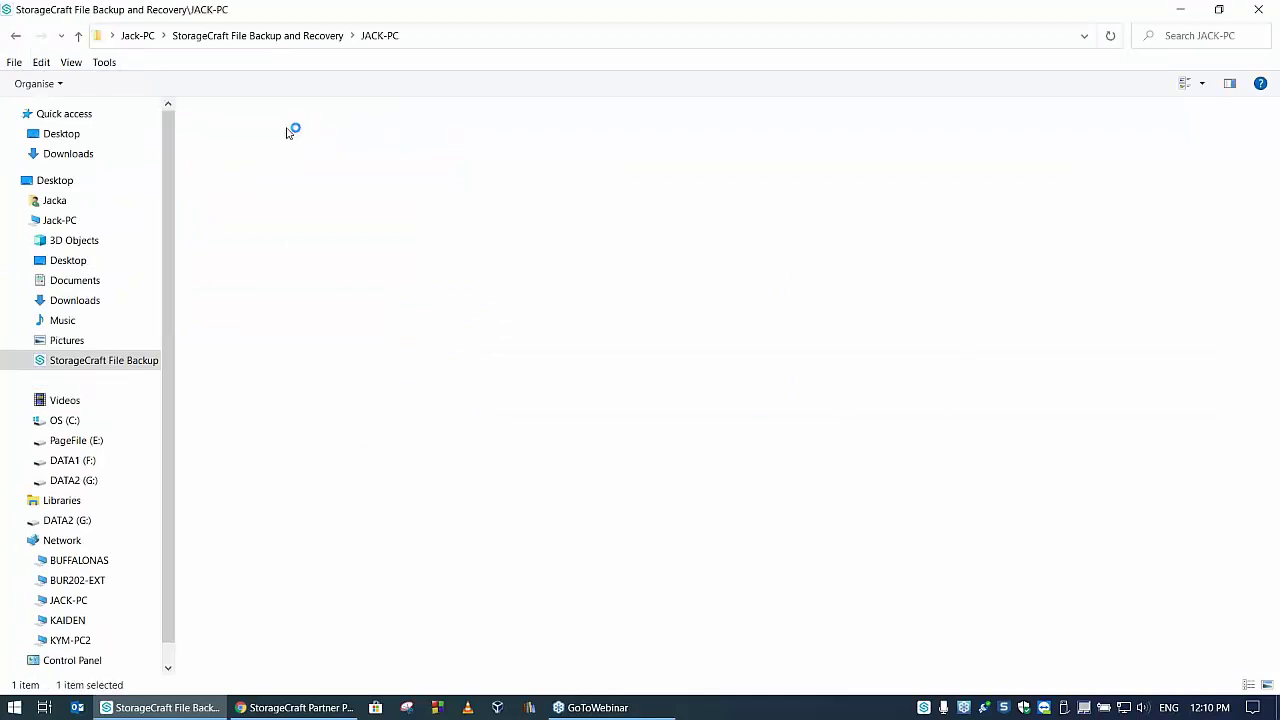
pyautogui.doubleClick(425, 124)
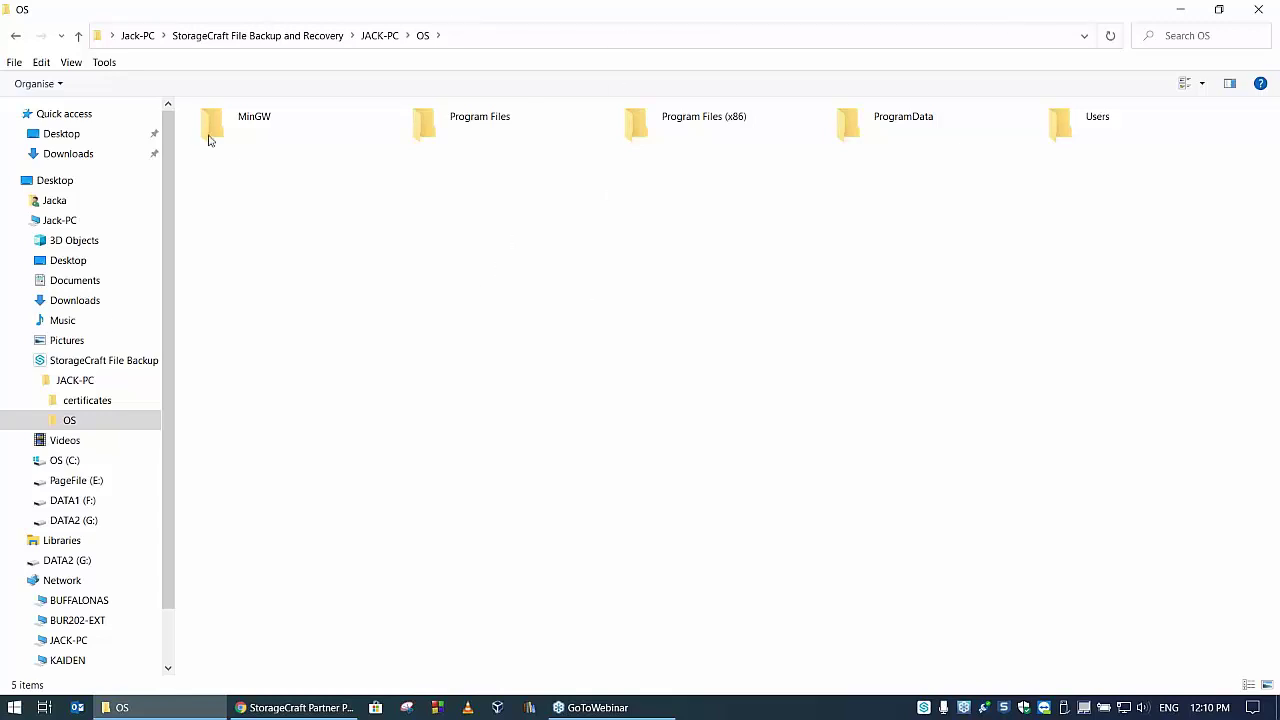
pyautogui.click(1262, 10)
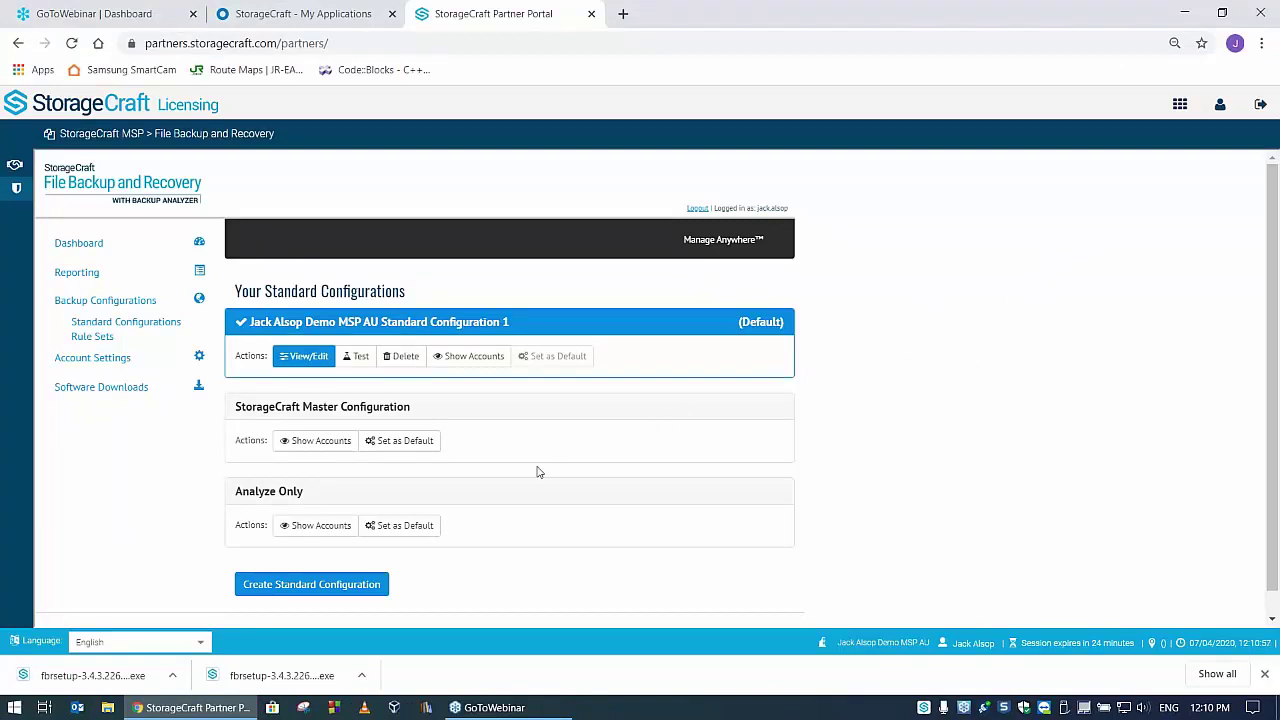
# - Expand Show Accounts on the default standard configuration to list JACK-PC and WORK-W10
pyautogui.scroll(-1, 964, 380)
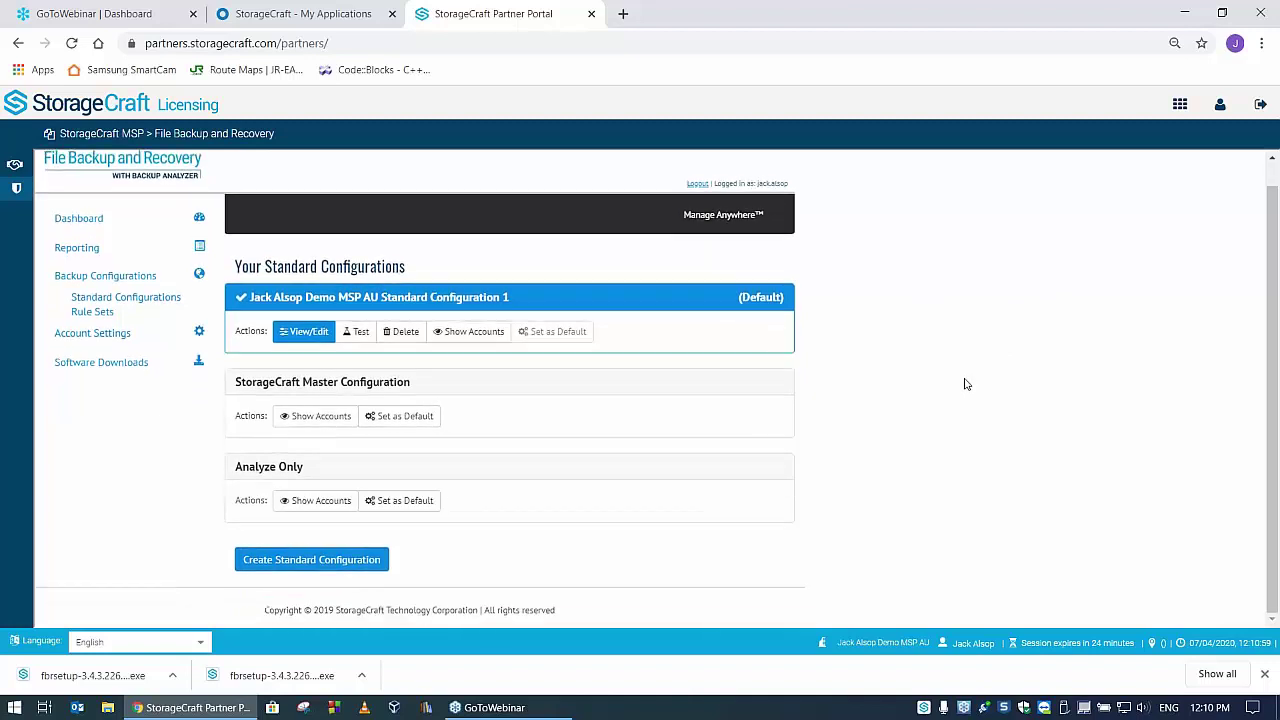
pyautogui.scroll(1, 966, 384)
pyautogui.scroll(-1, 966, 384)
pyautogui.scroll(1, 966, 384)
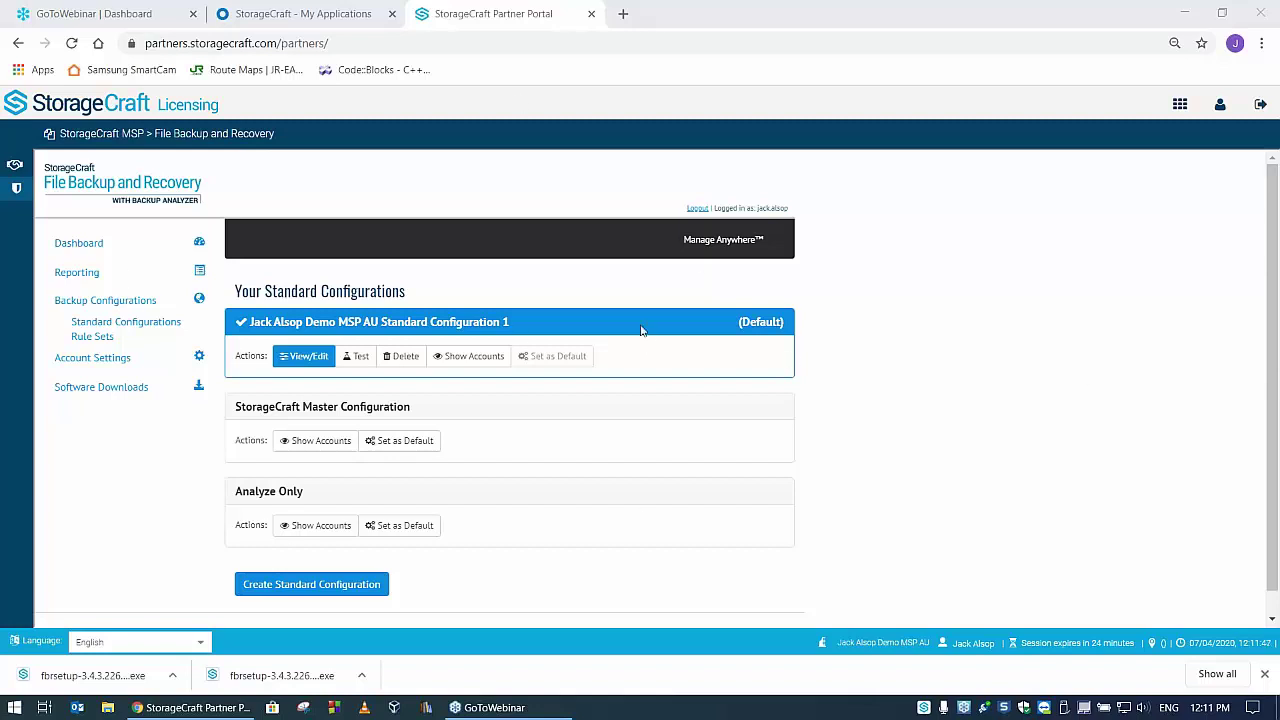
pyautogui.click(476, 357)
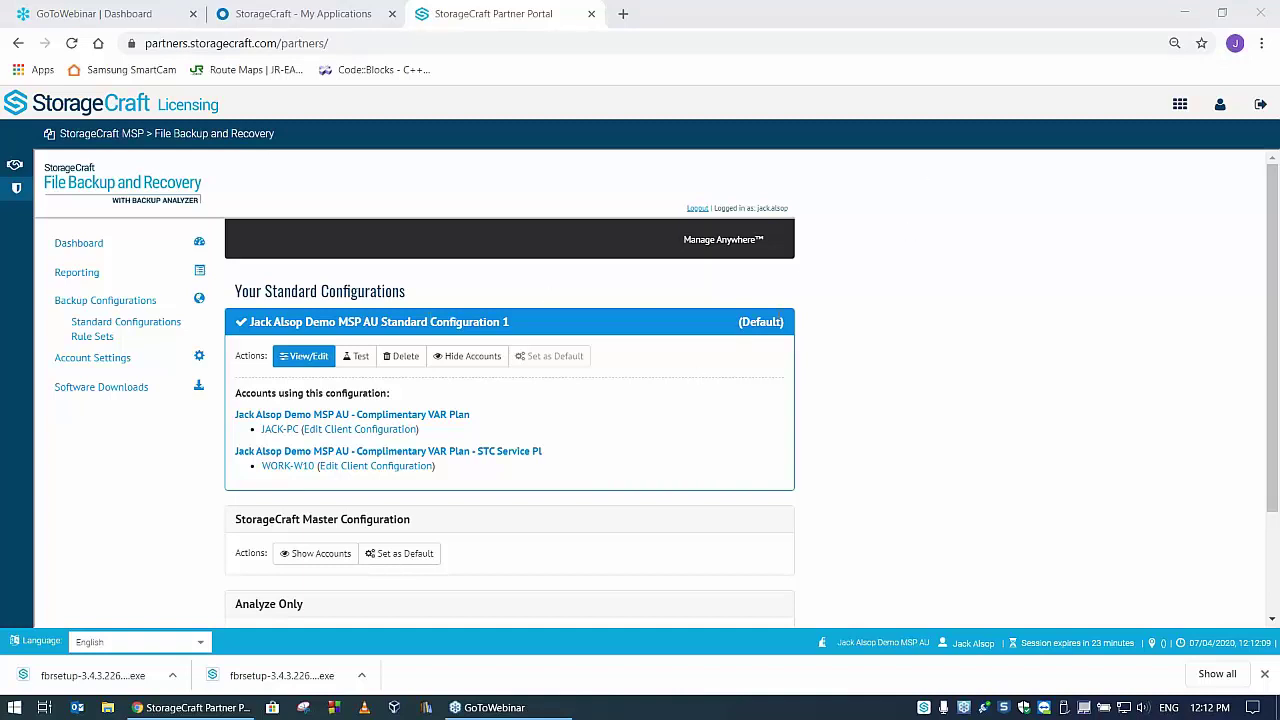
# - Review the STC Service Plan account's Account Overview, then return to Backup Configurations
pyautogui.scroll(-2, 805, 328)
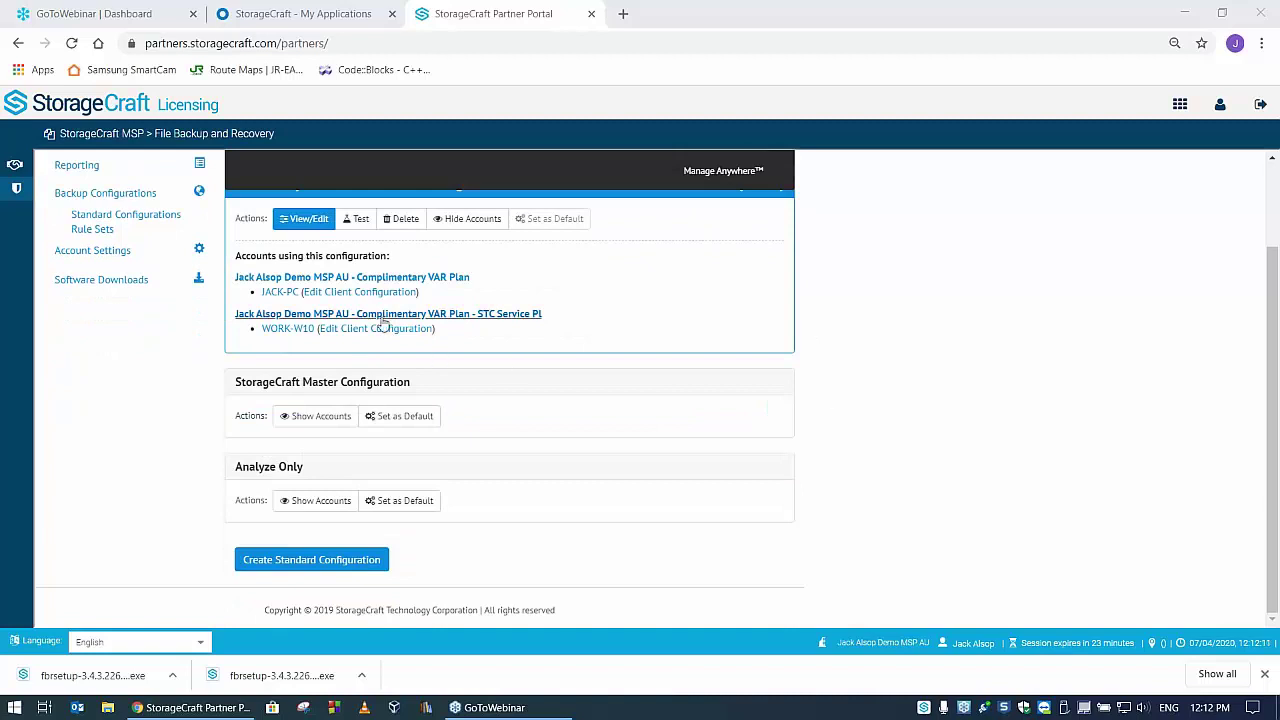
pyautogui.click(362, 315)
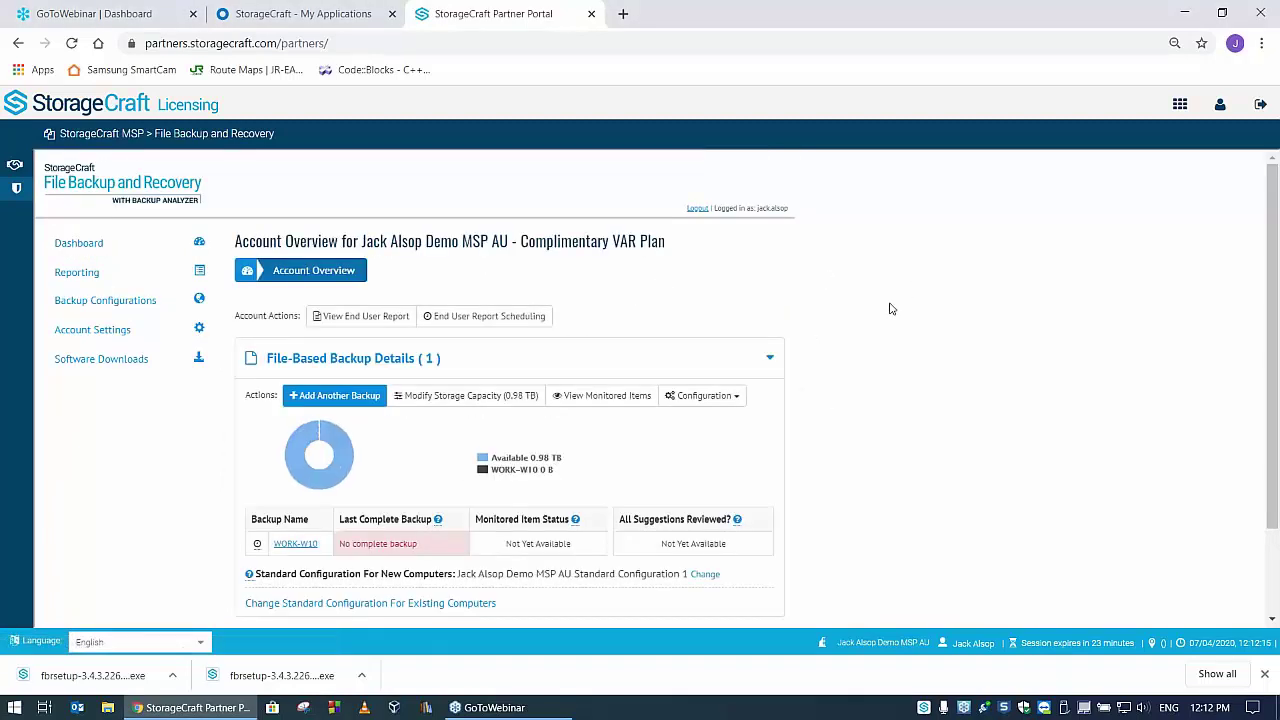
pyautogui.scroll(-1, 891, 309)
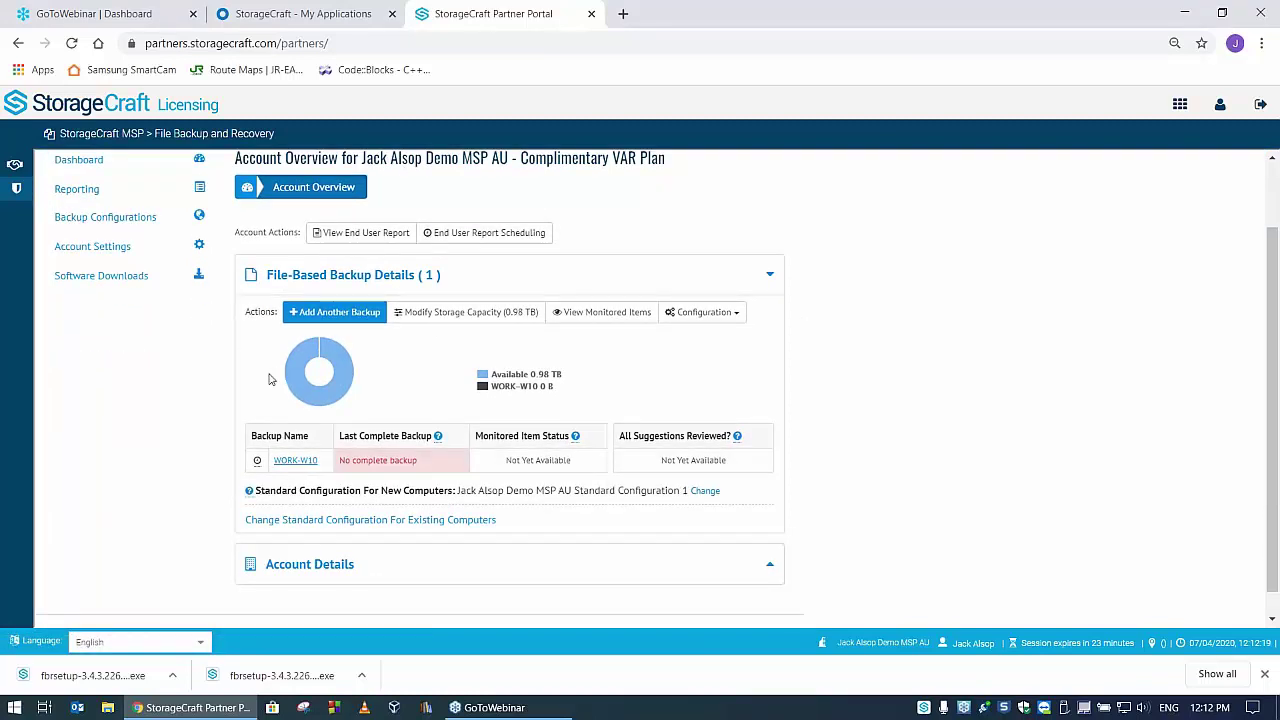
pyautogui.moveTo(300, 348)
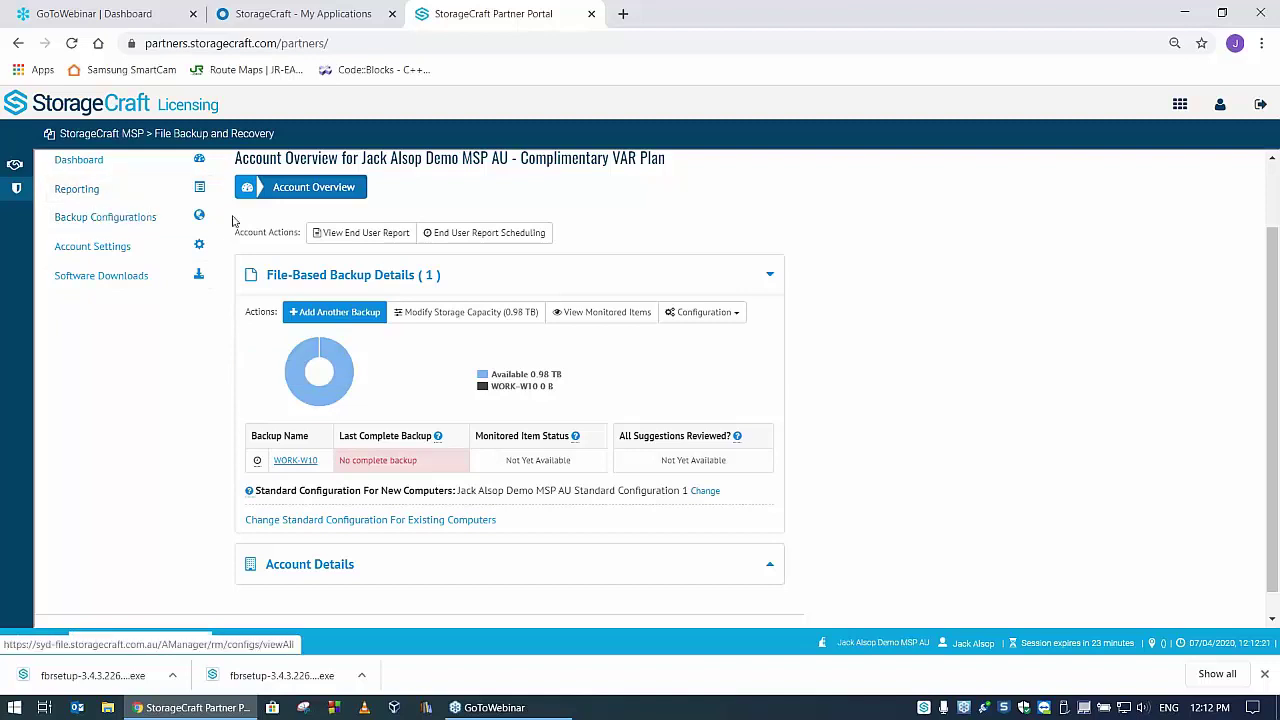
pyautogui.click(93, 216)
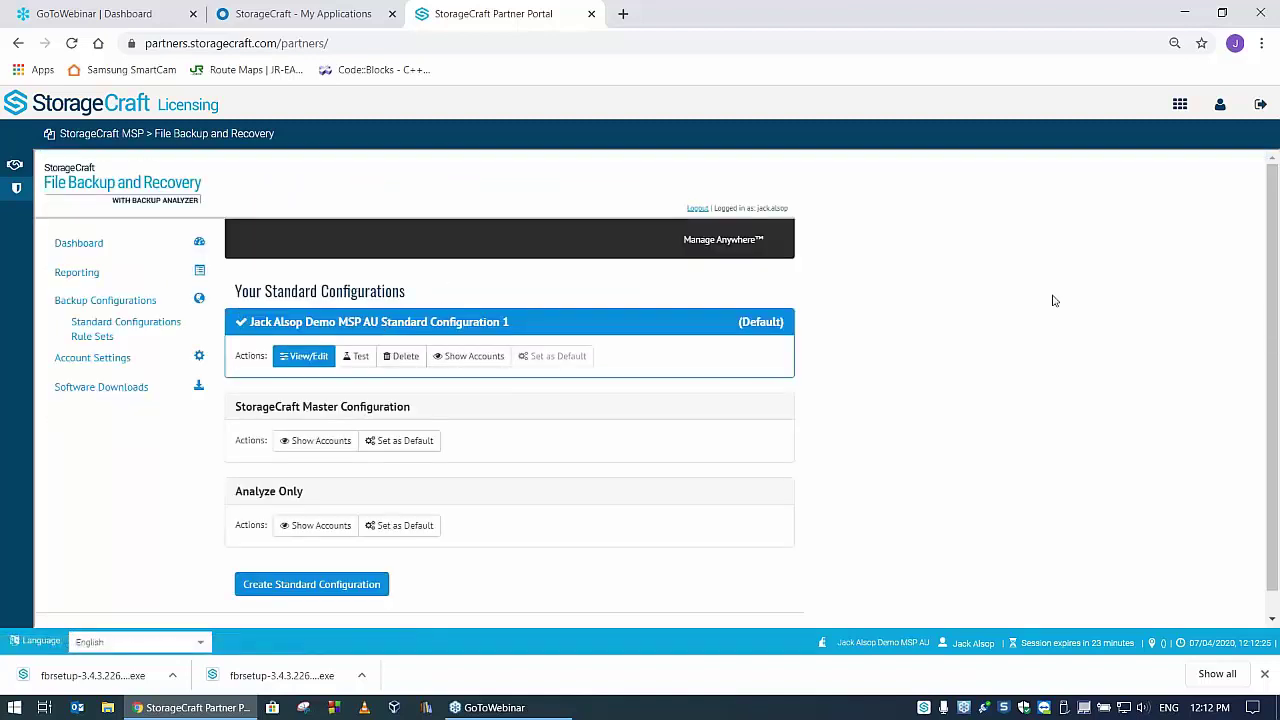
pyautogui.scroll(-1, 883, 343)
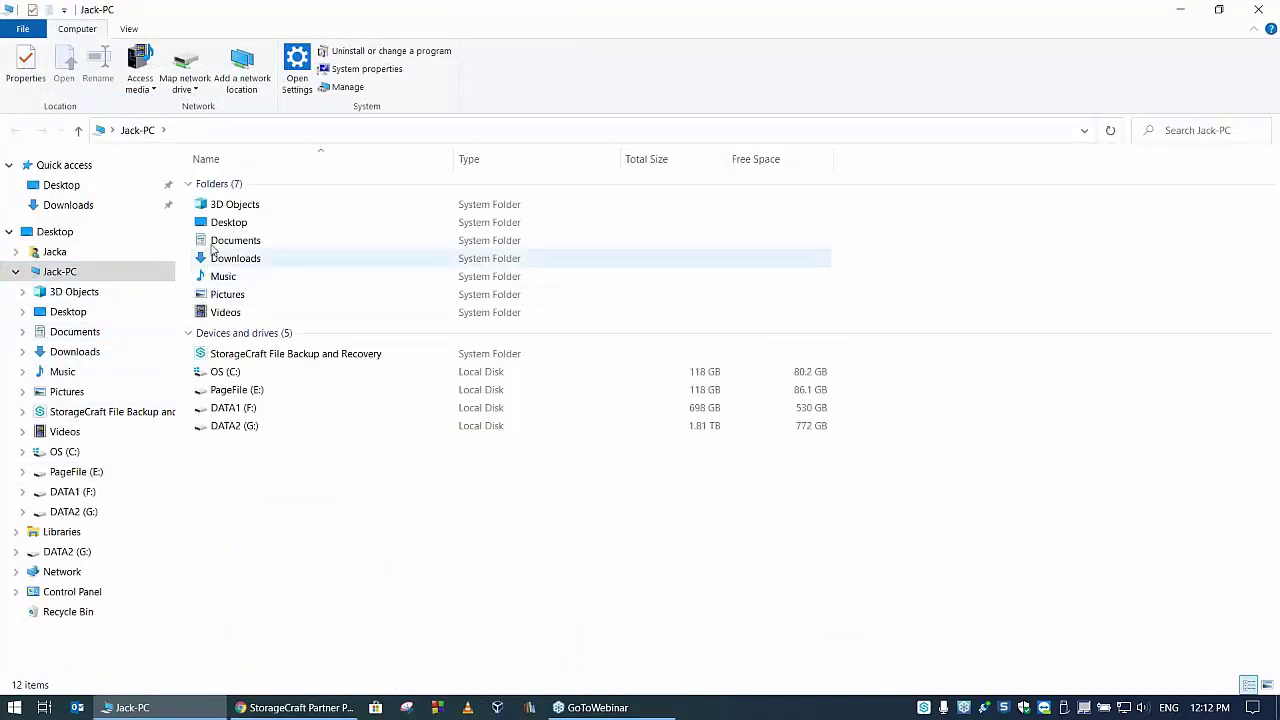
# - Browse the Documents folder on the DATA1 (F:) drive
pyautogui.click(232, 356)
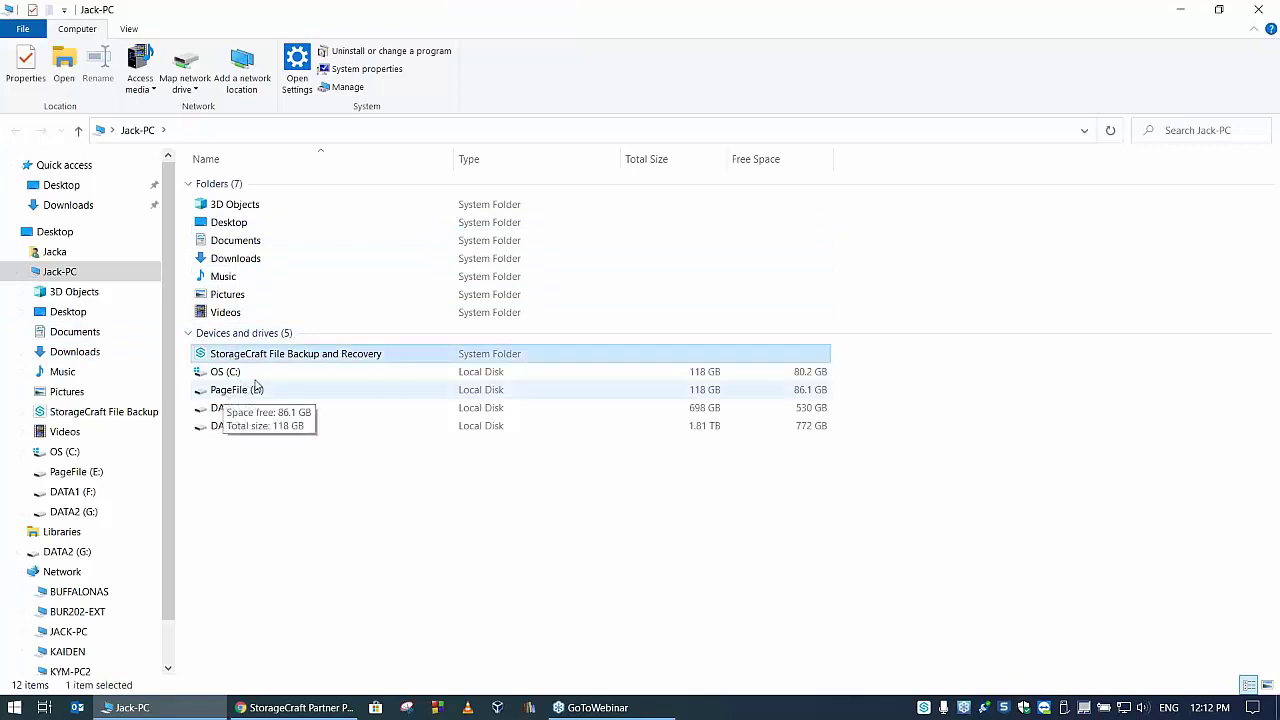
pyautogui.doubleClick(232, 409)
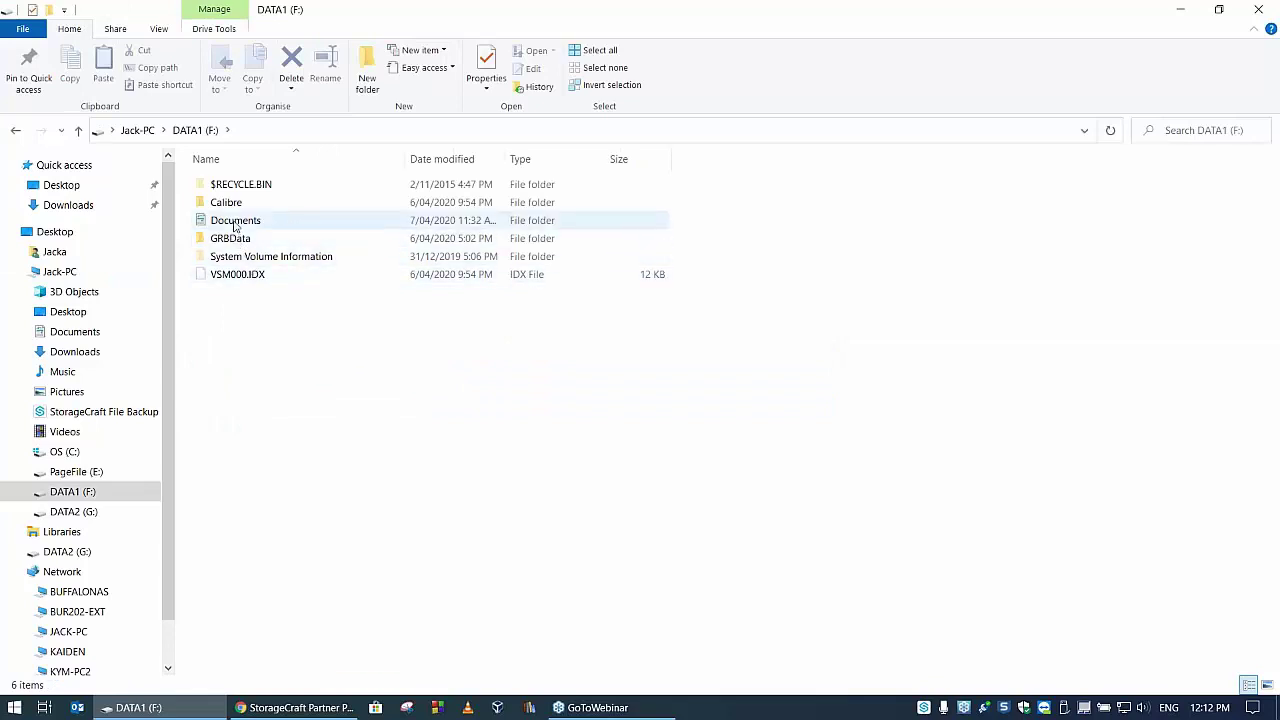
pyautogui.doubleClick(235, 220)
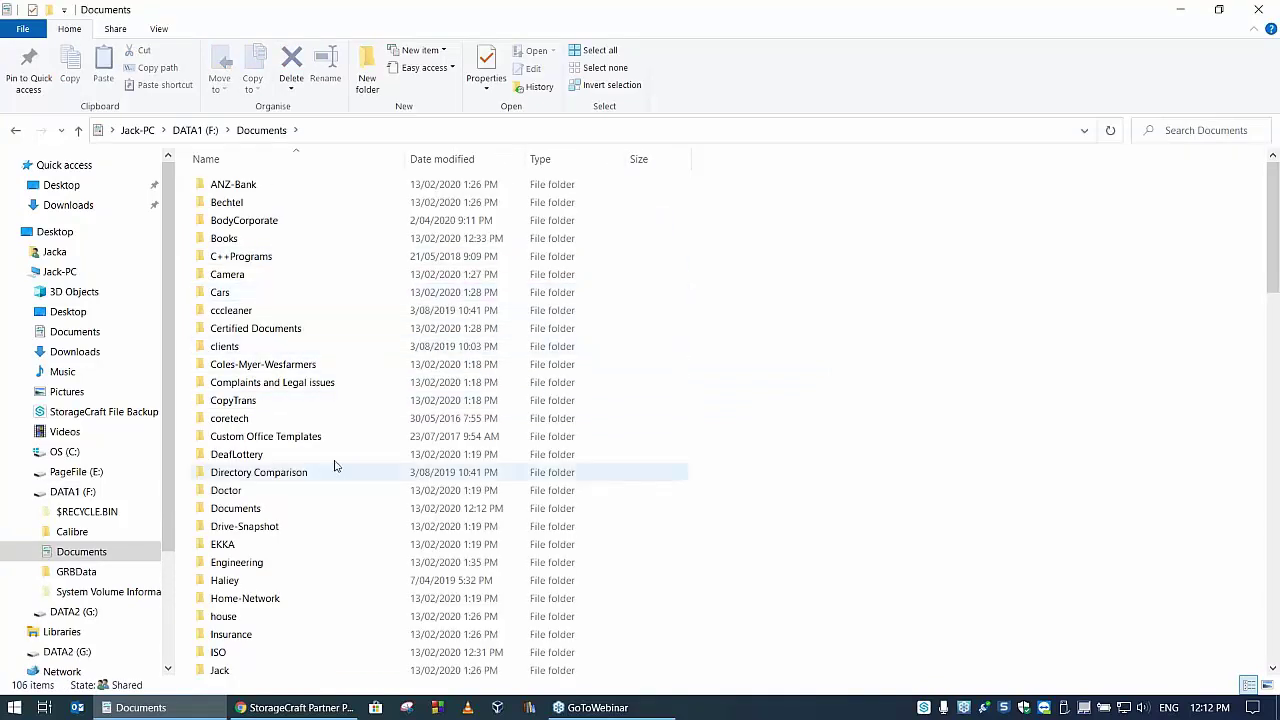
pyautogui.scroll(-5, 294, 471)
pyautogui.scroll(-9, 303, 478)
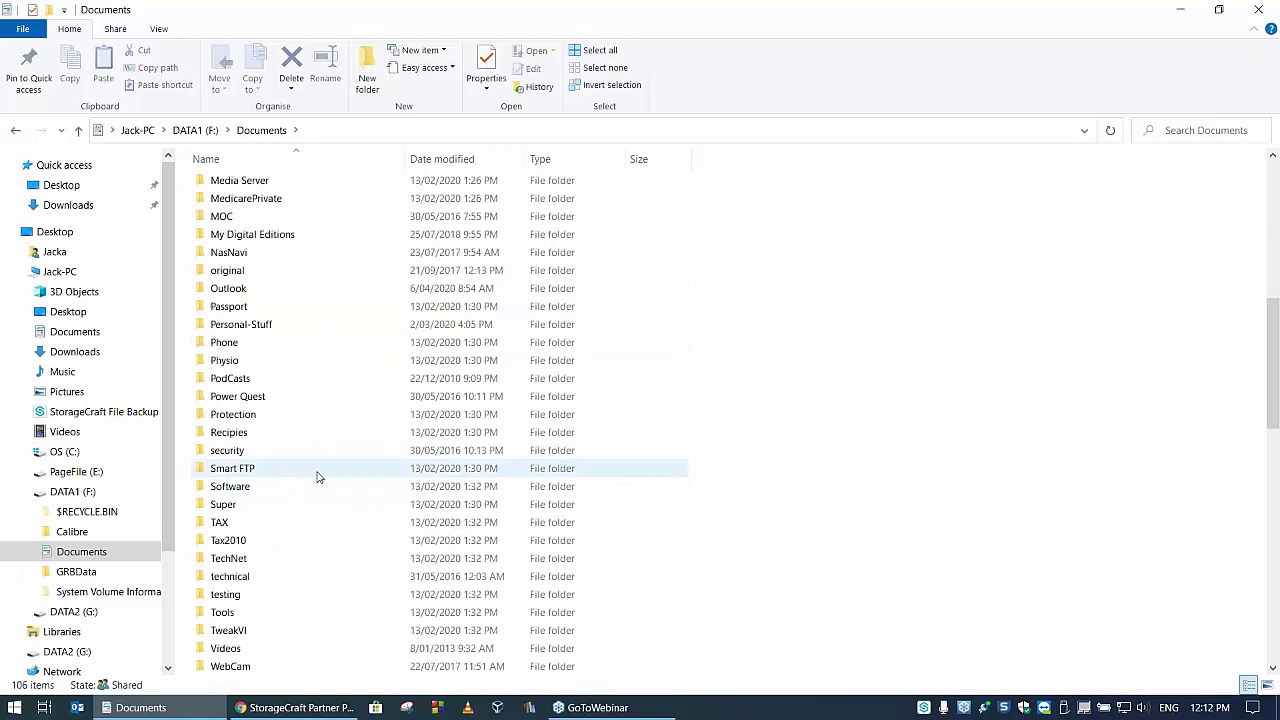
pyautogui.scroll(13, 320, 470)
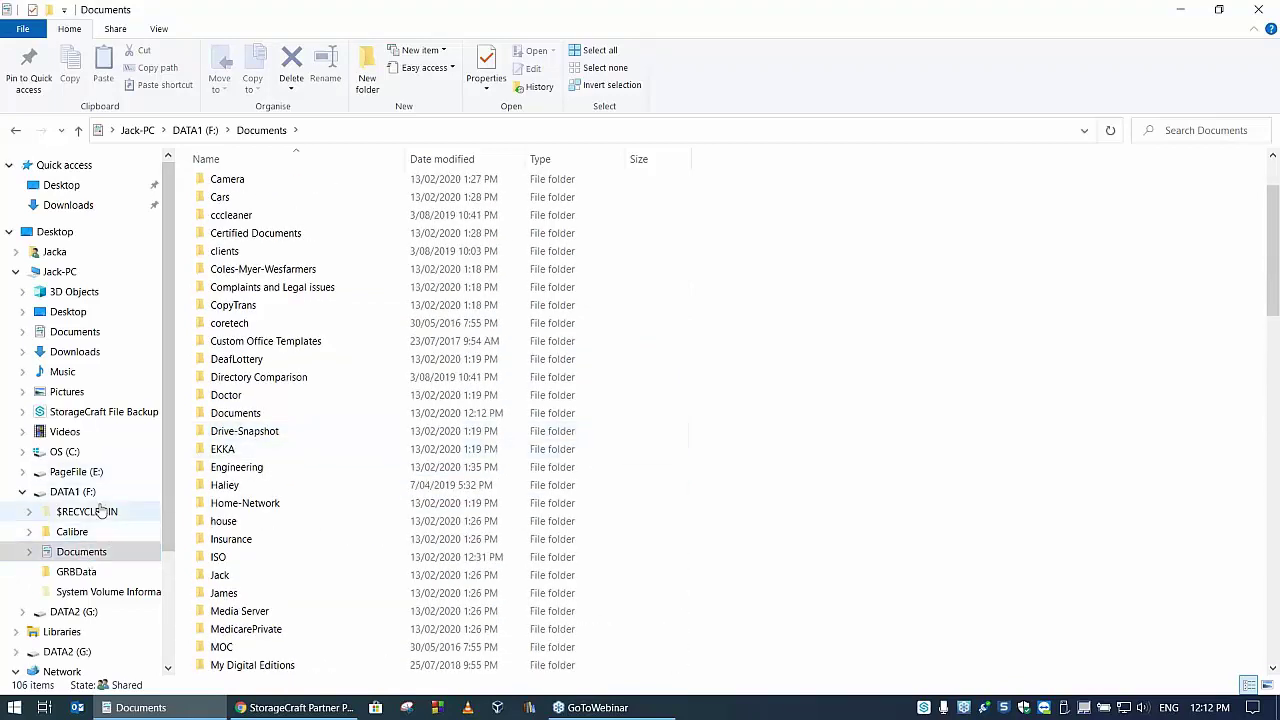
# - On DATA2 (G:), open StorageCraft-APAC > WhitePapers2017 > Draft Finished
pyautogui.click(79, 612)
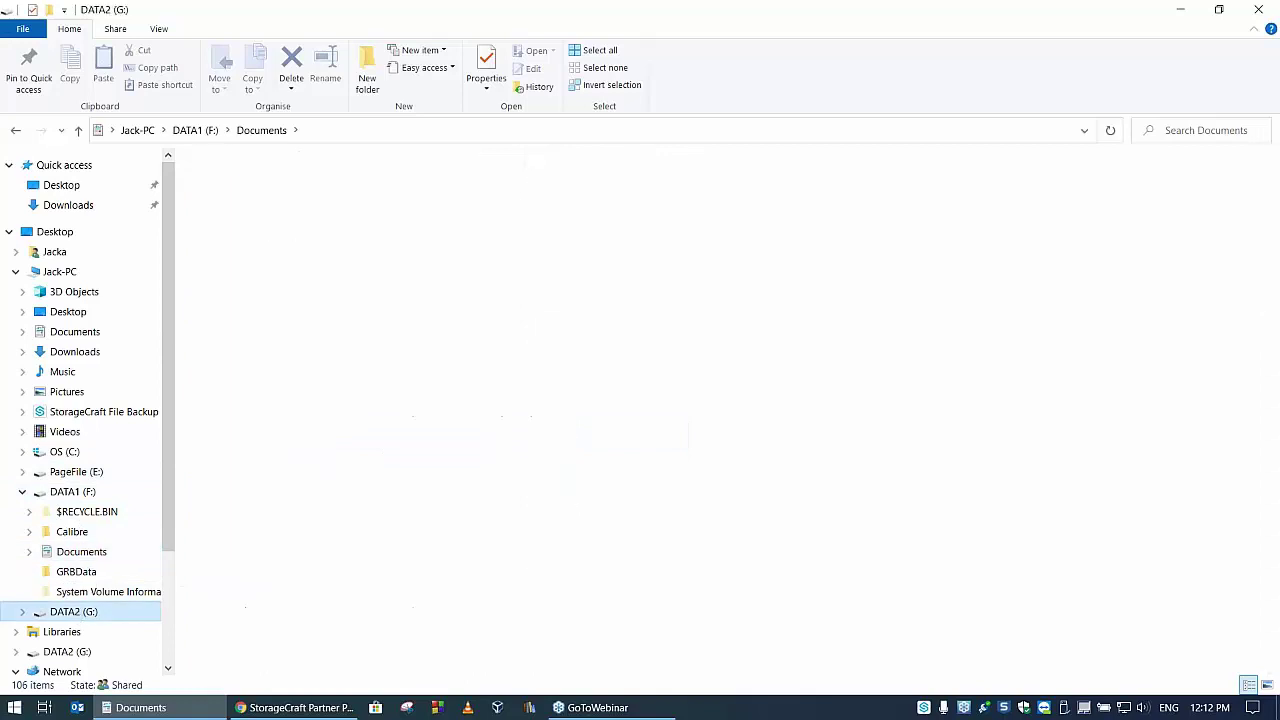
pyautogui.doubleClick(266, 336)
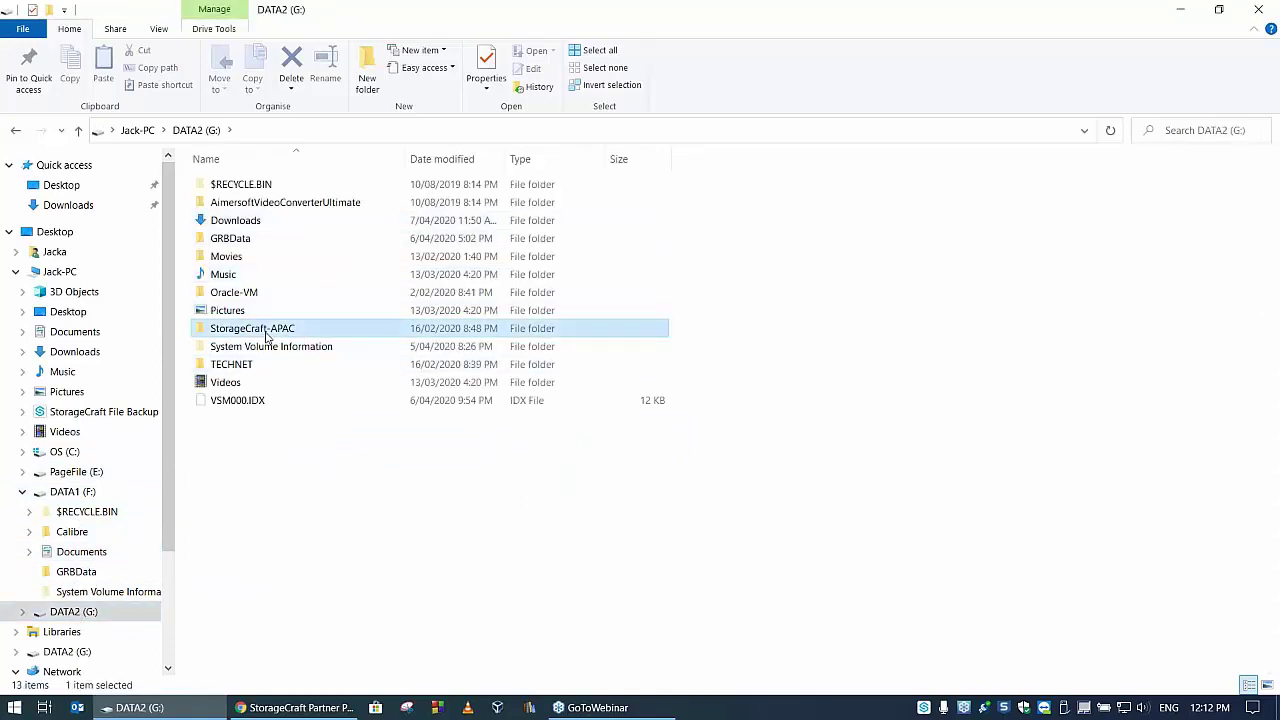
pyautogui.scroll(-2, 280, 370)
pyautogui.scroll(-13, 262, 386)
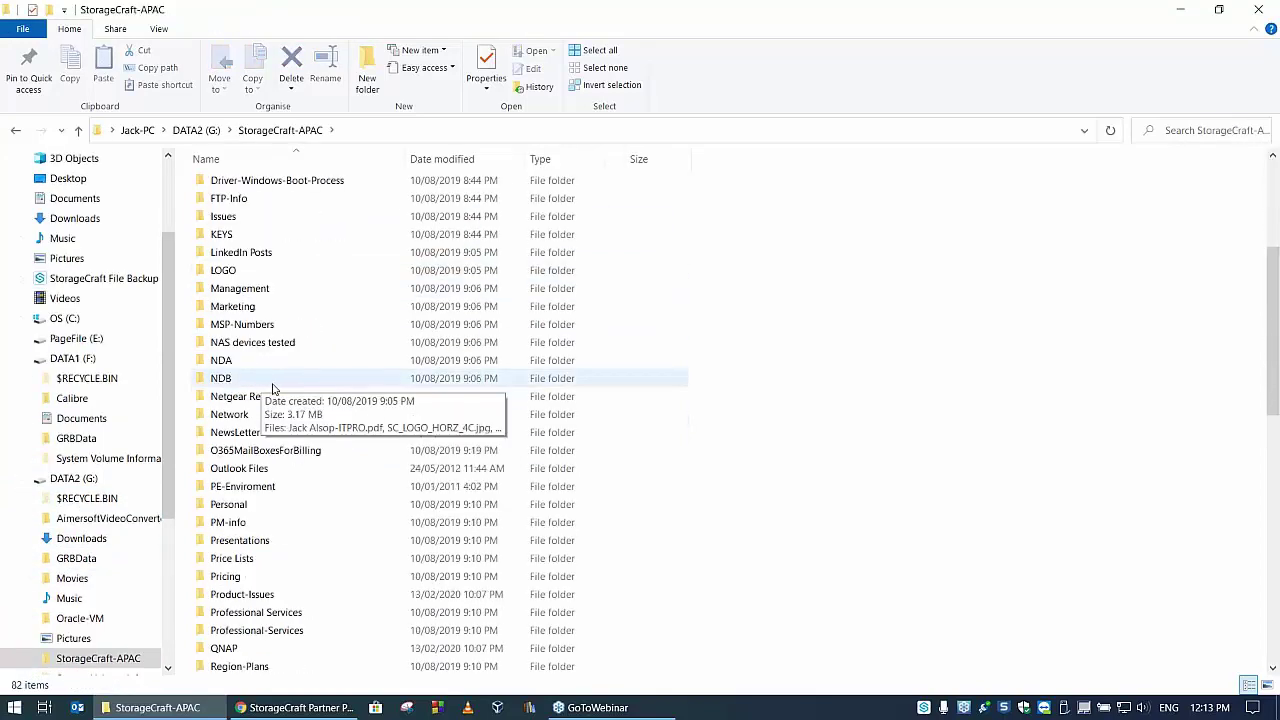
pyautogui.scroll(-4, 280, 387)
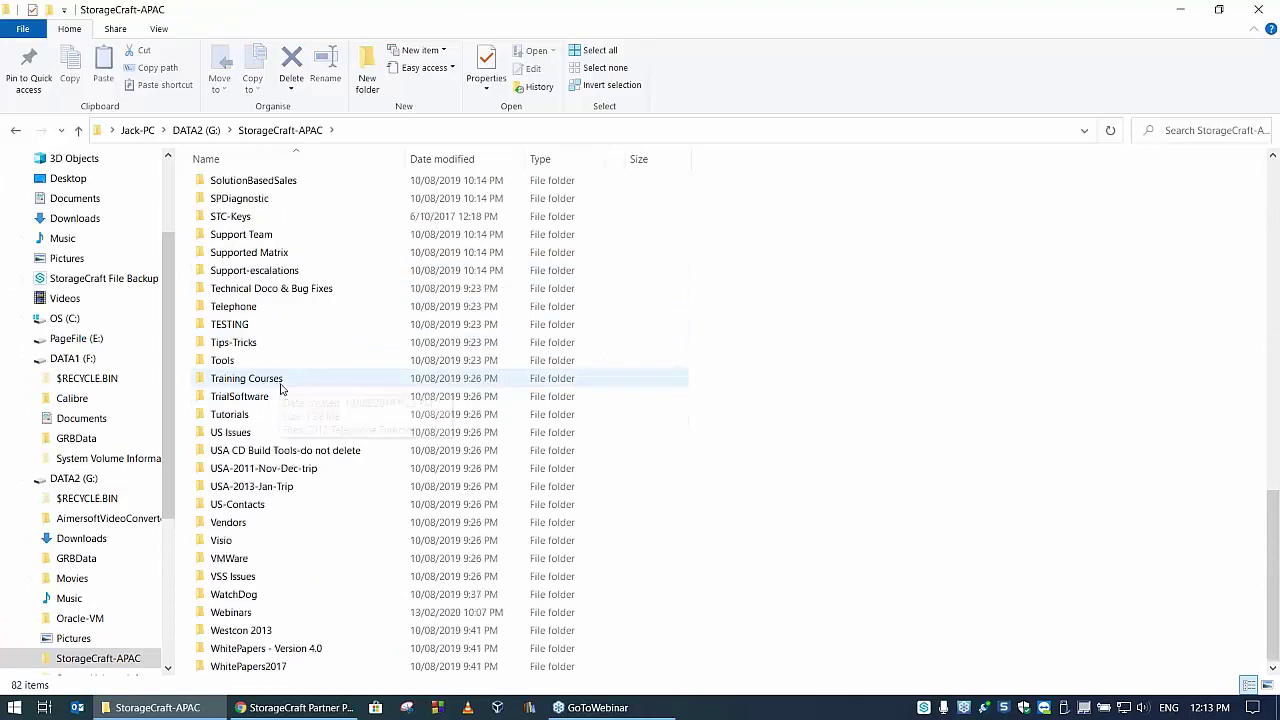
pyautogui.doubleClick(268, 670)
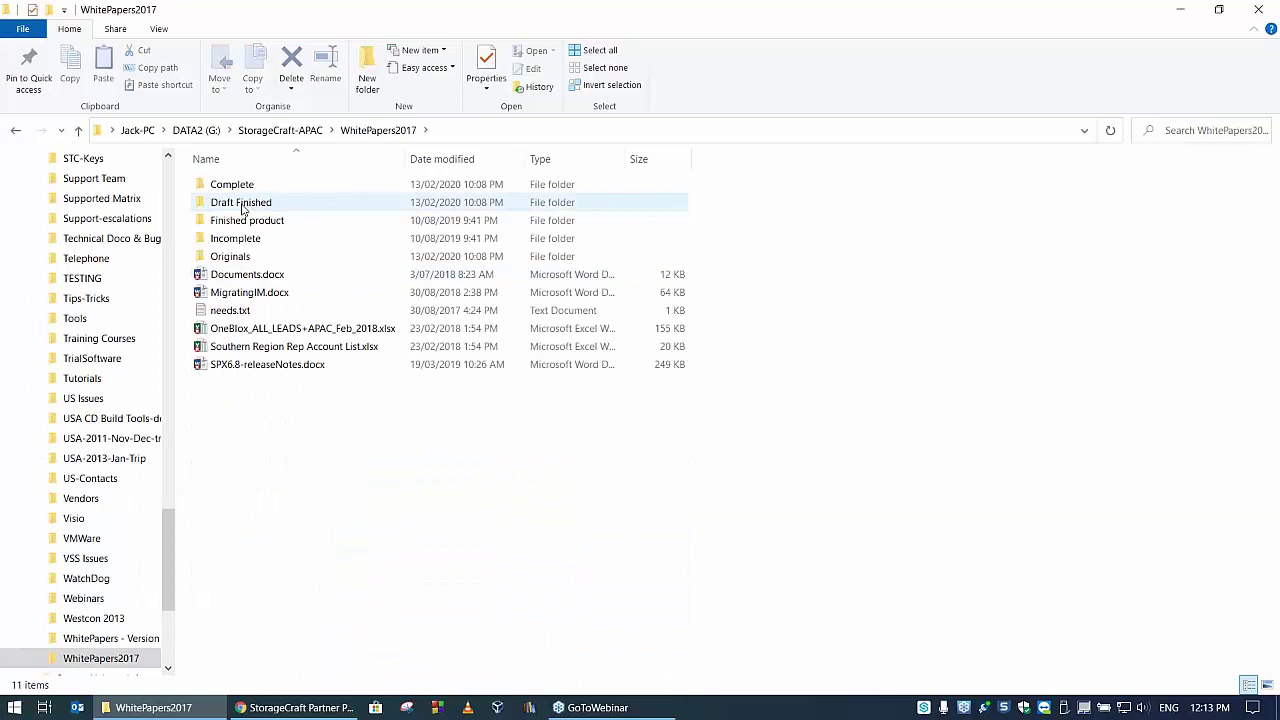
pyautogui.doubleClick(260, 202)
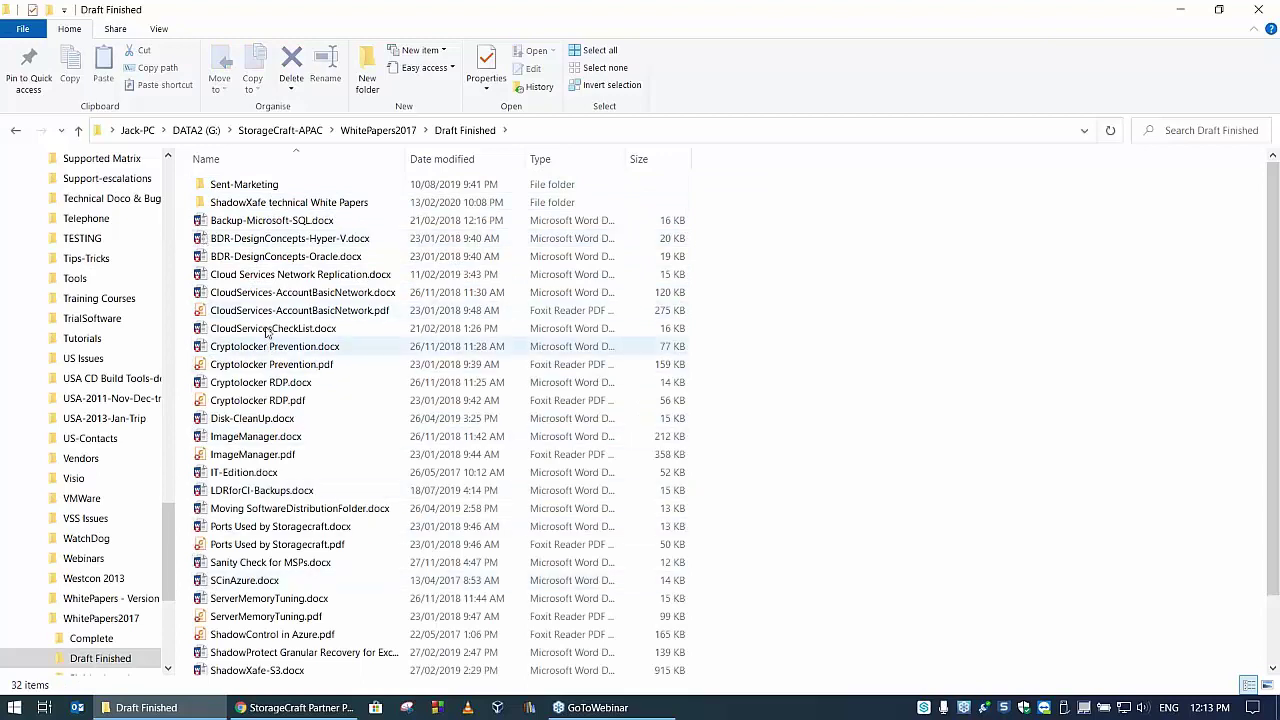
# - Switch to the Complete folder and select ImageManager.pdf
pyautogui.scroll(-1, 287, 322)
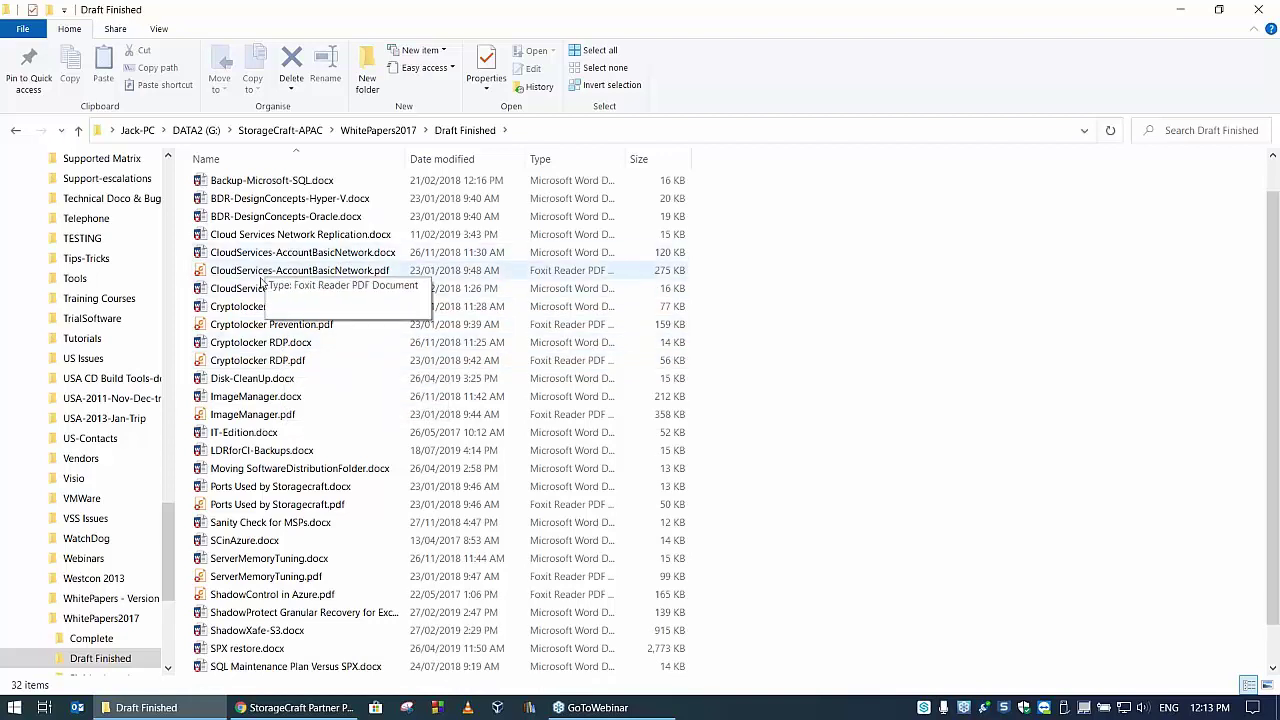
pyautogui.click(88, 640)
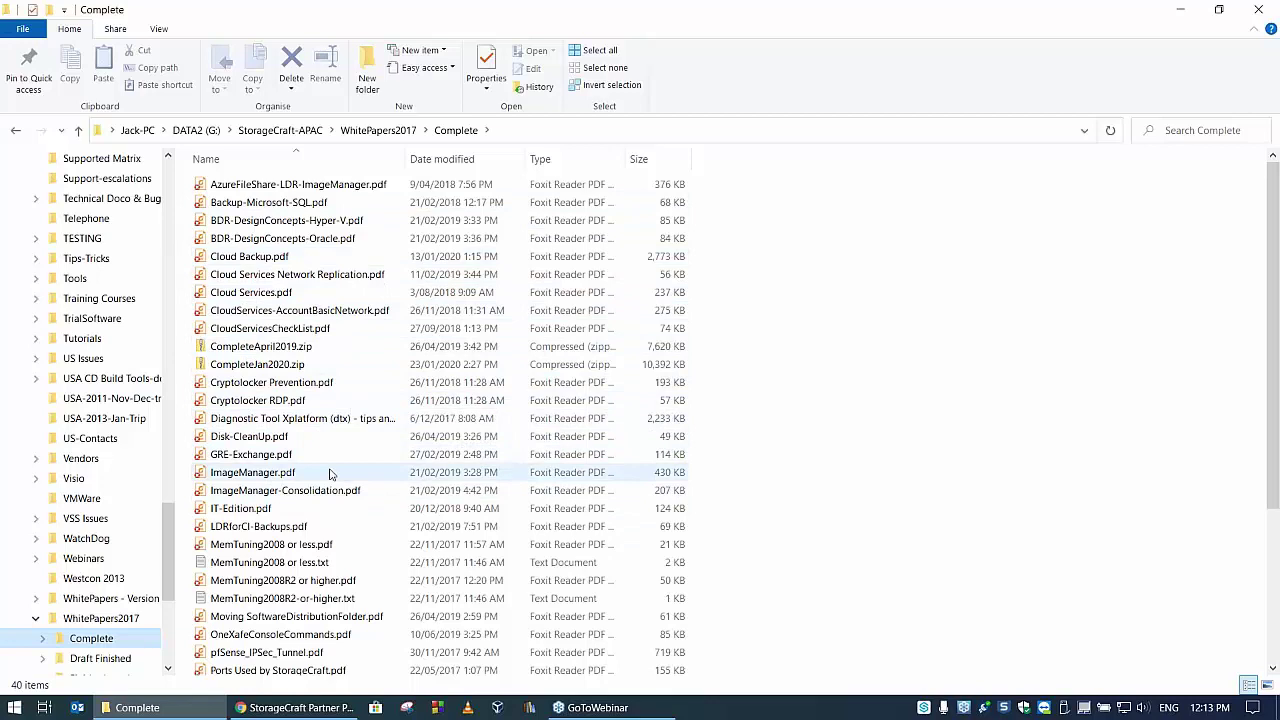
pyautogui.scroll(-1, 330, 385)
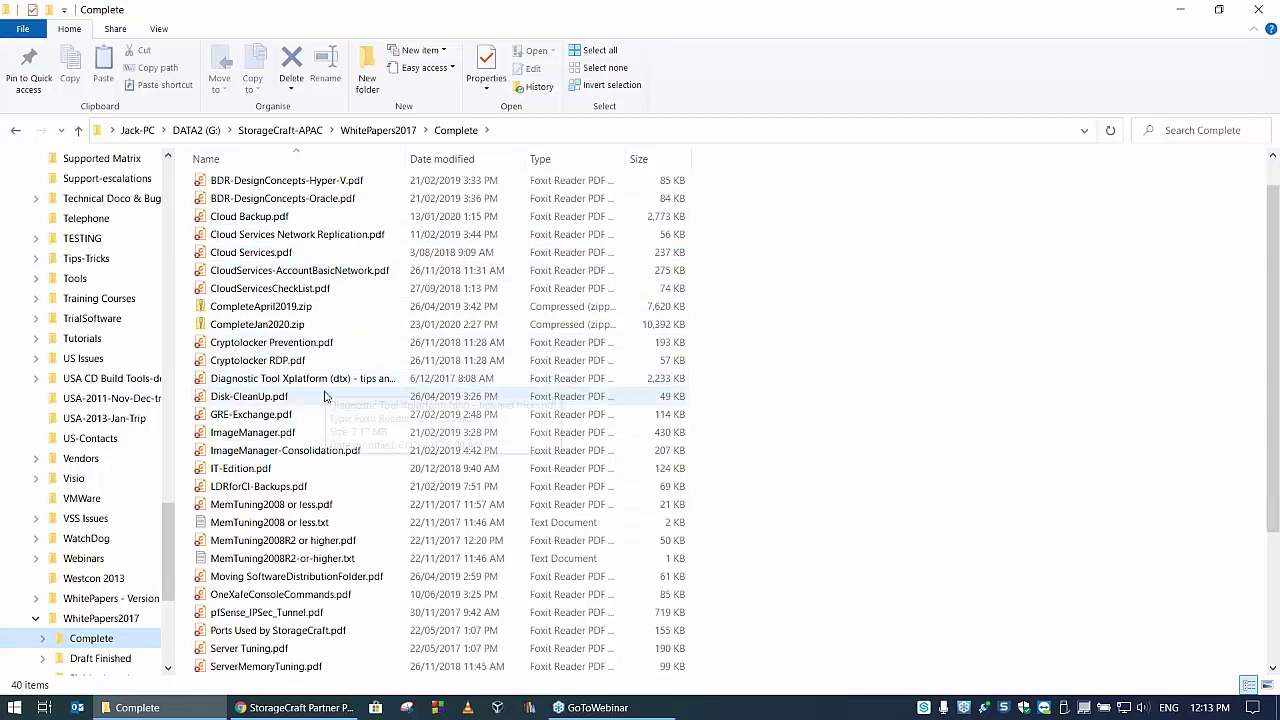
pyautogui.click(224, 435)
# - Set ImageManager.pdf to Backup Always under StorageCraft File Backup and Recovery
pyautogui.rightClick(227, 434)
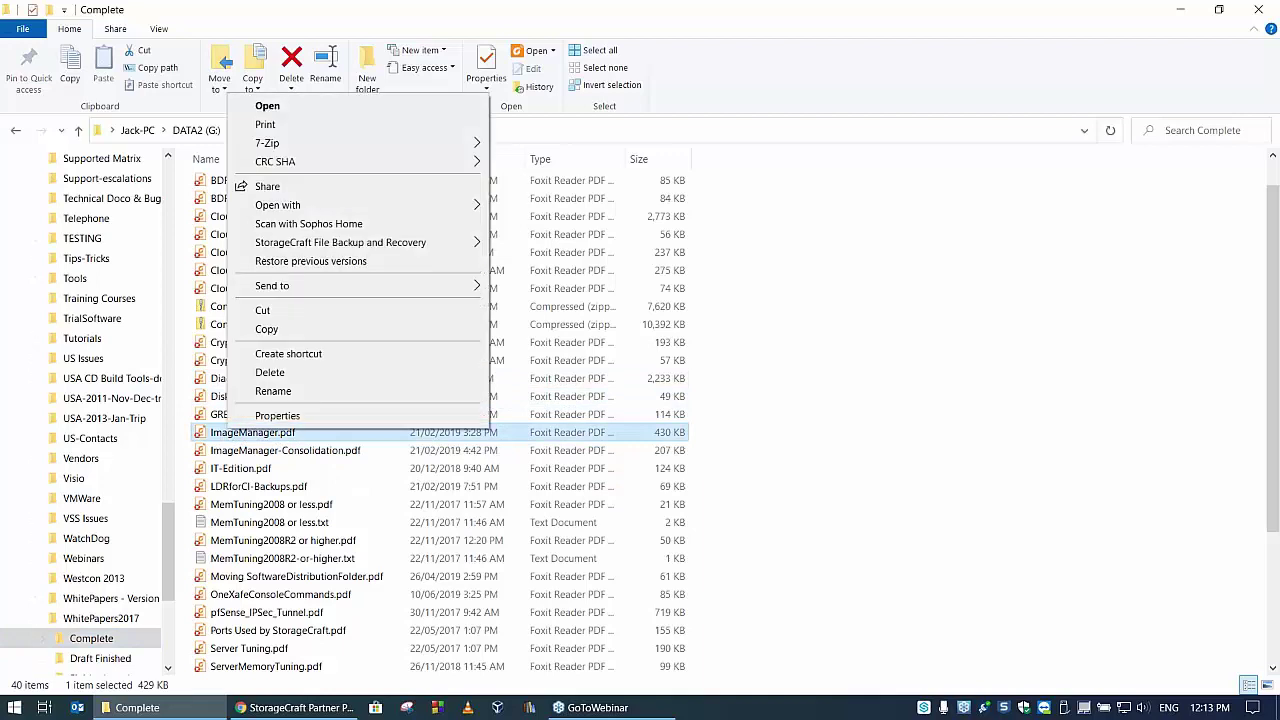
pyautogui.moveTo(345, 248)
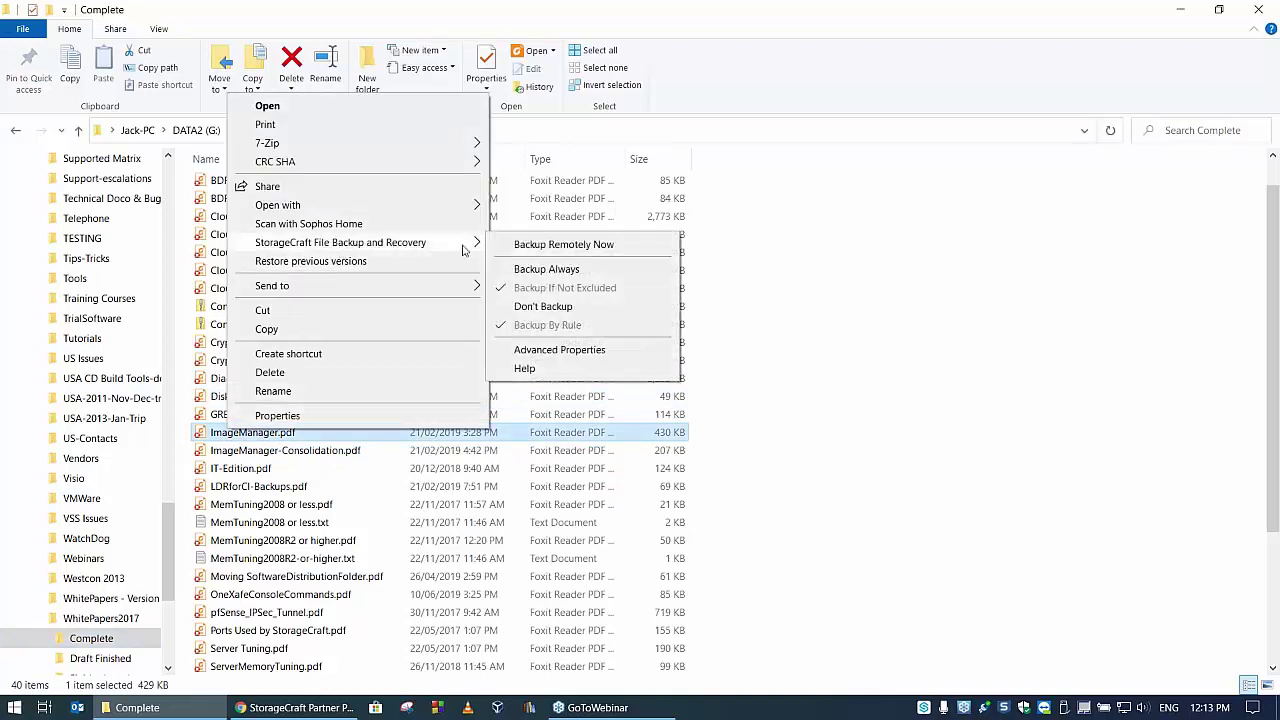
pyautogui.click(563, 270)
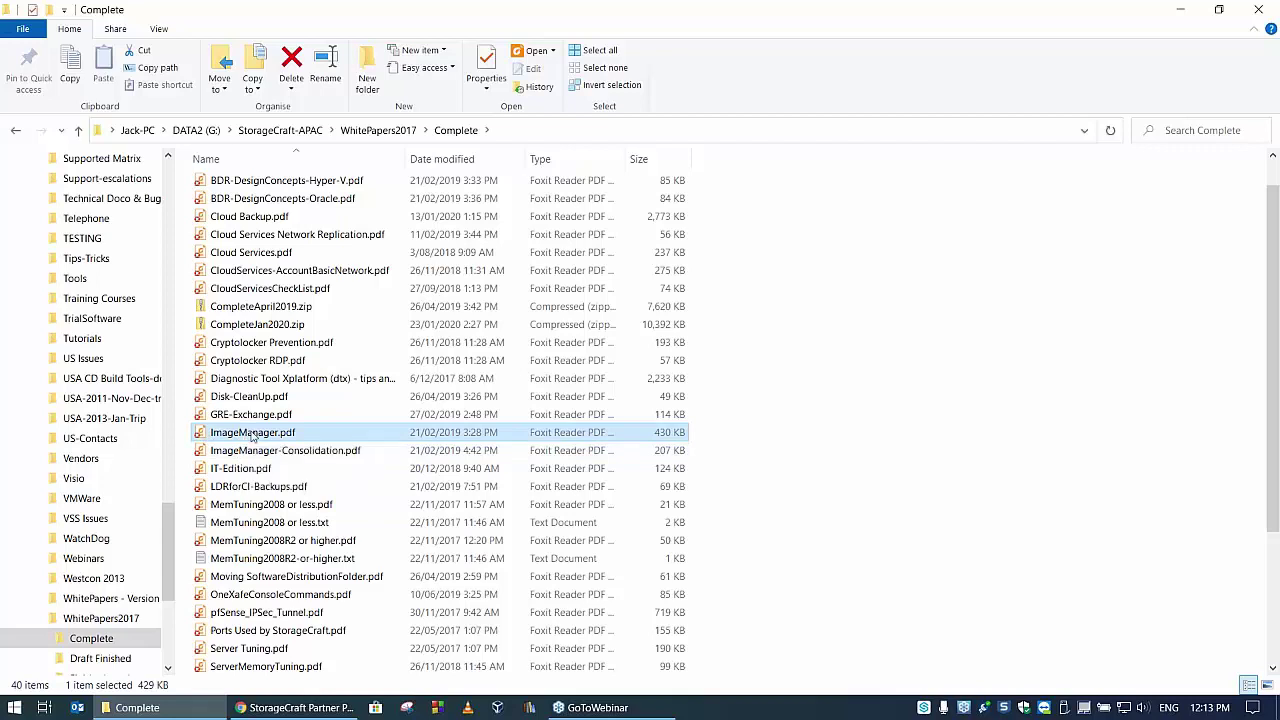
# - Confirm the file's Backup Always setting in its shortcut menu, then minimize Explorer
pyautogui.rightClick(247, 436)
pyautogui.moveTo(398, 250)
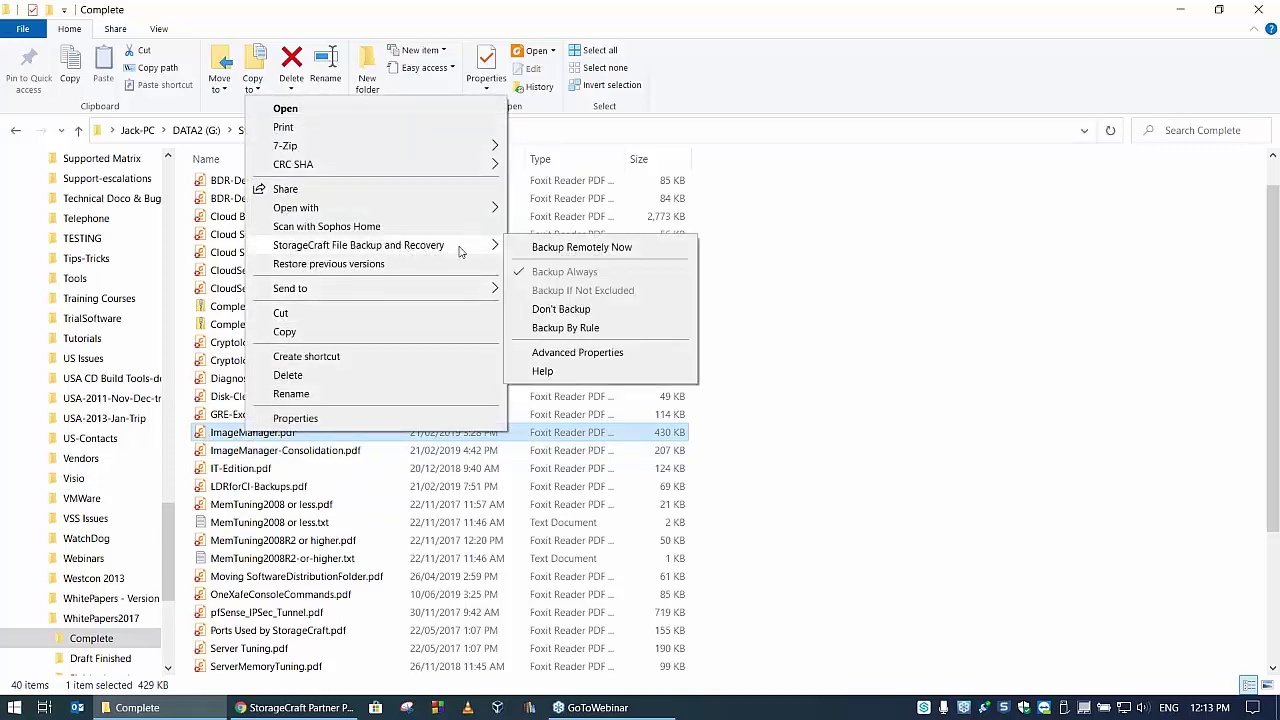
pyautogui.click(621, 292)
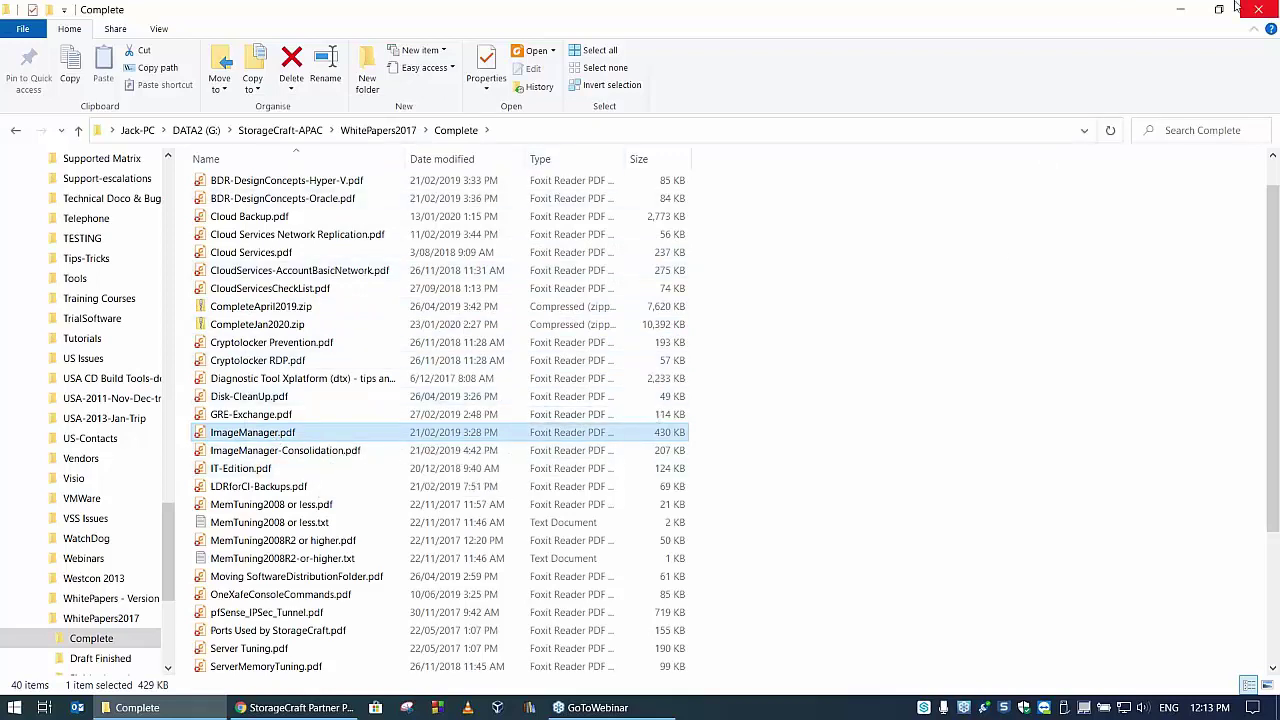
pyautogui.click(1181, 9)
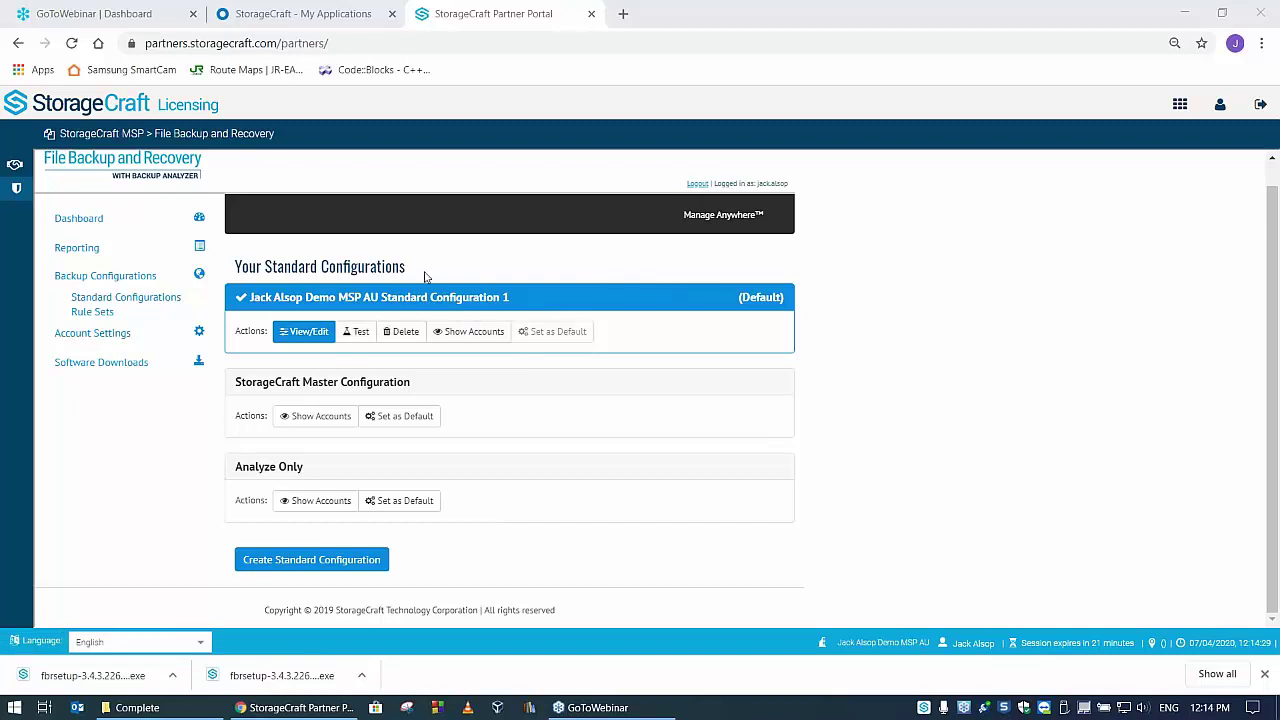
# - Open Standard Configuration 1 via View/Edit and scroll through its backup, exclusion and not-scannable rules
pyautogui.click(305, 331)
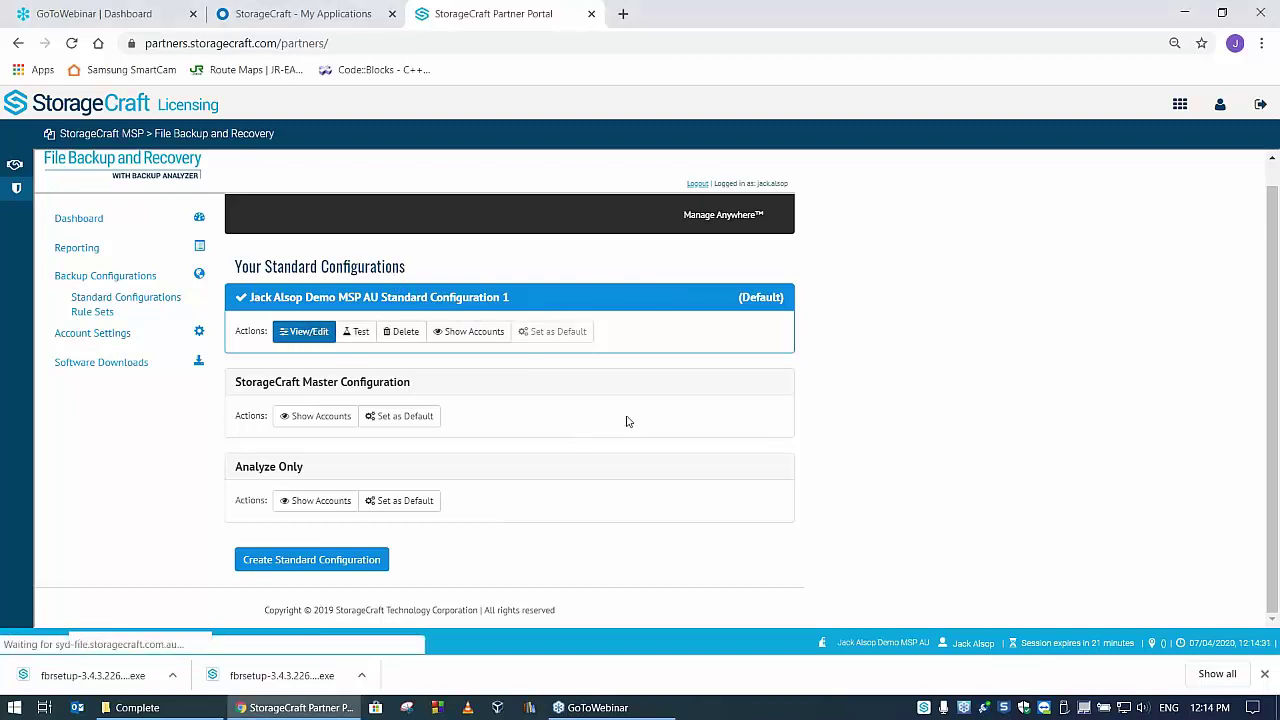
pyautogui.scroll(-1, 783, 341)
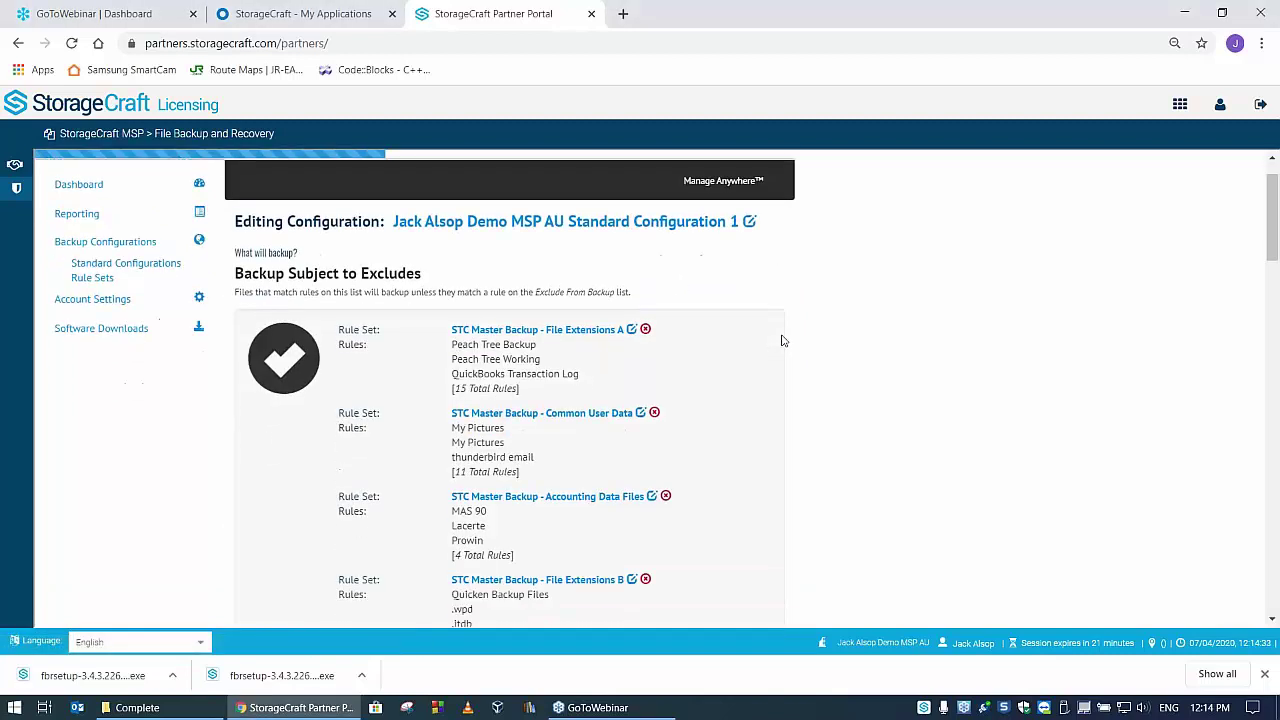
pyautogui.scroll(-3, 783, 341)
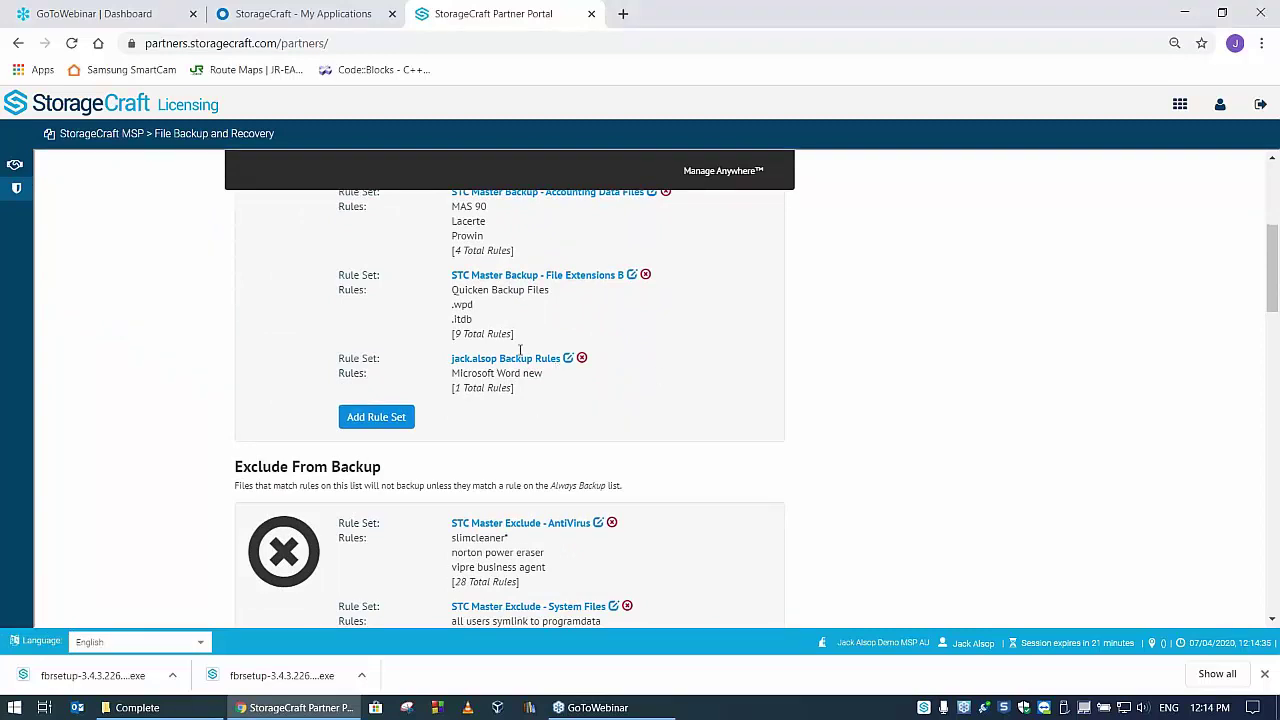
pyautogui.scroll(-8, 760, 352)
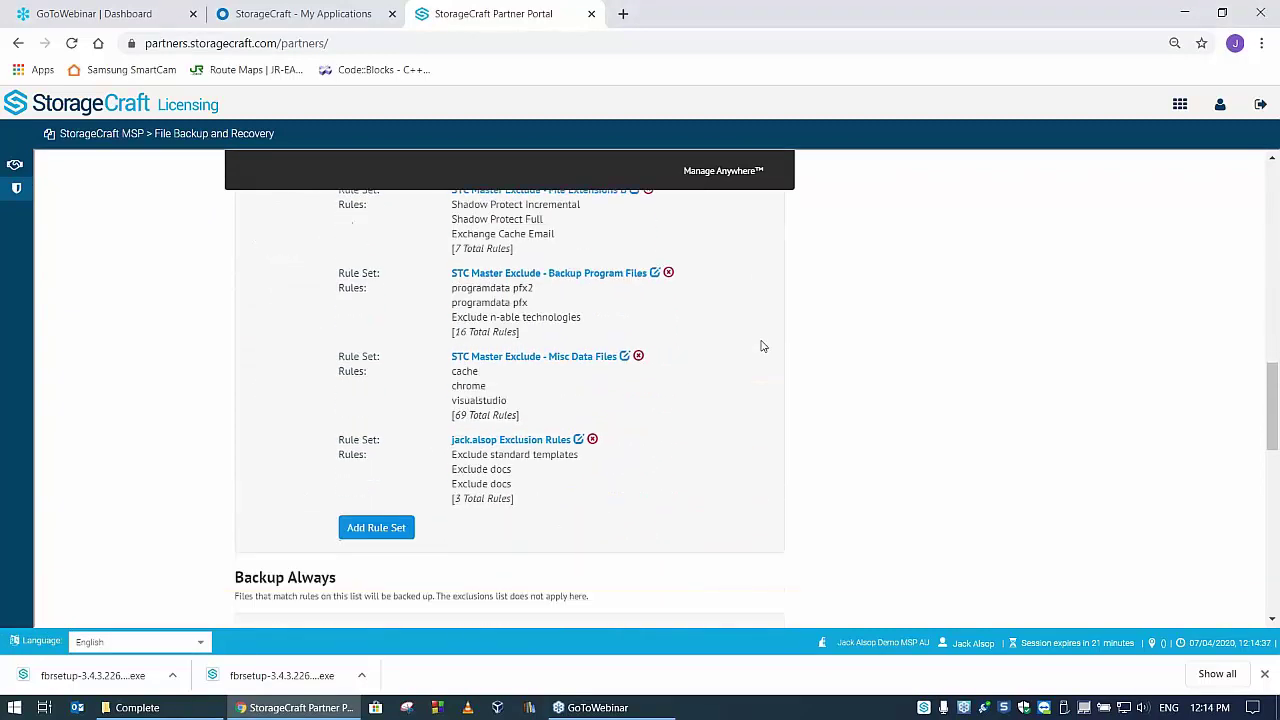
pyautogui.scroll(-3, 760, 346)
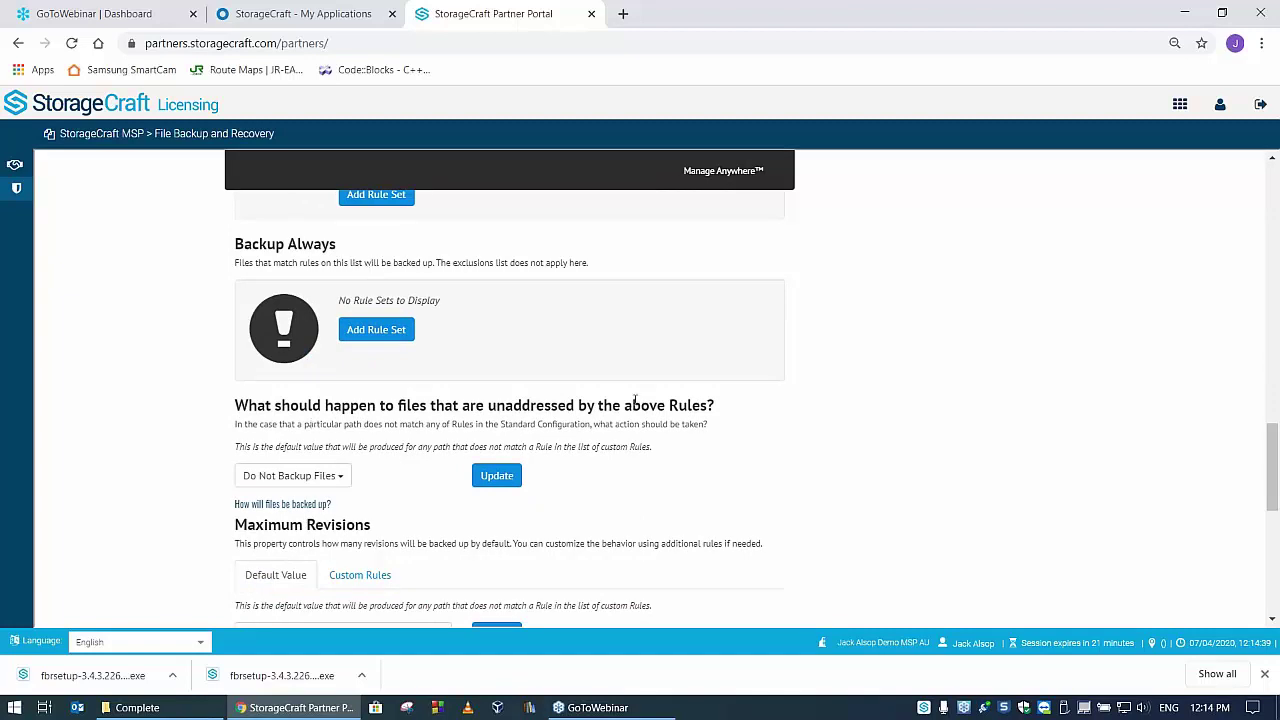
pyautogui.scroll(-2, 763, 343)
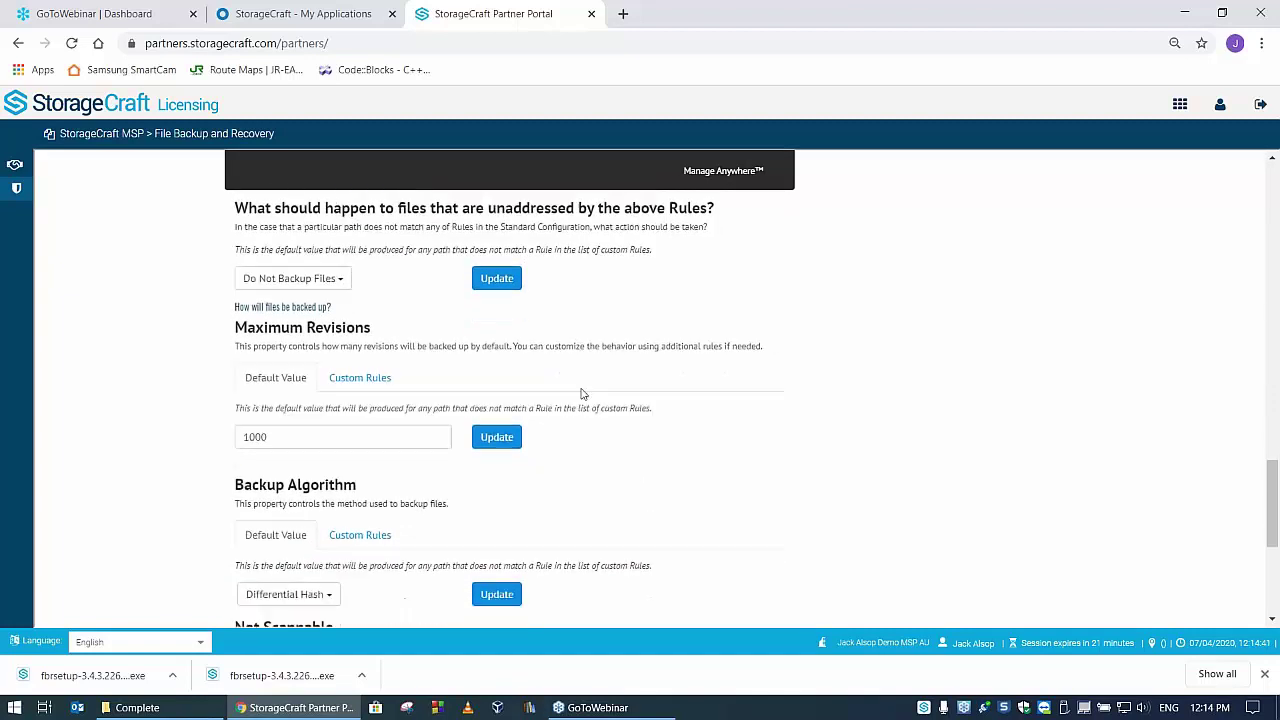
pyautogui.scroll(-3, 583, 393)
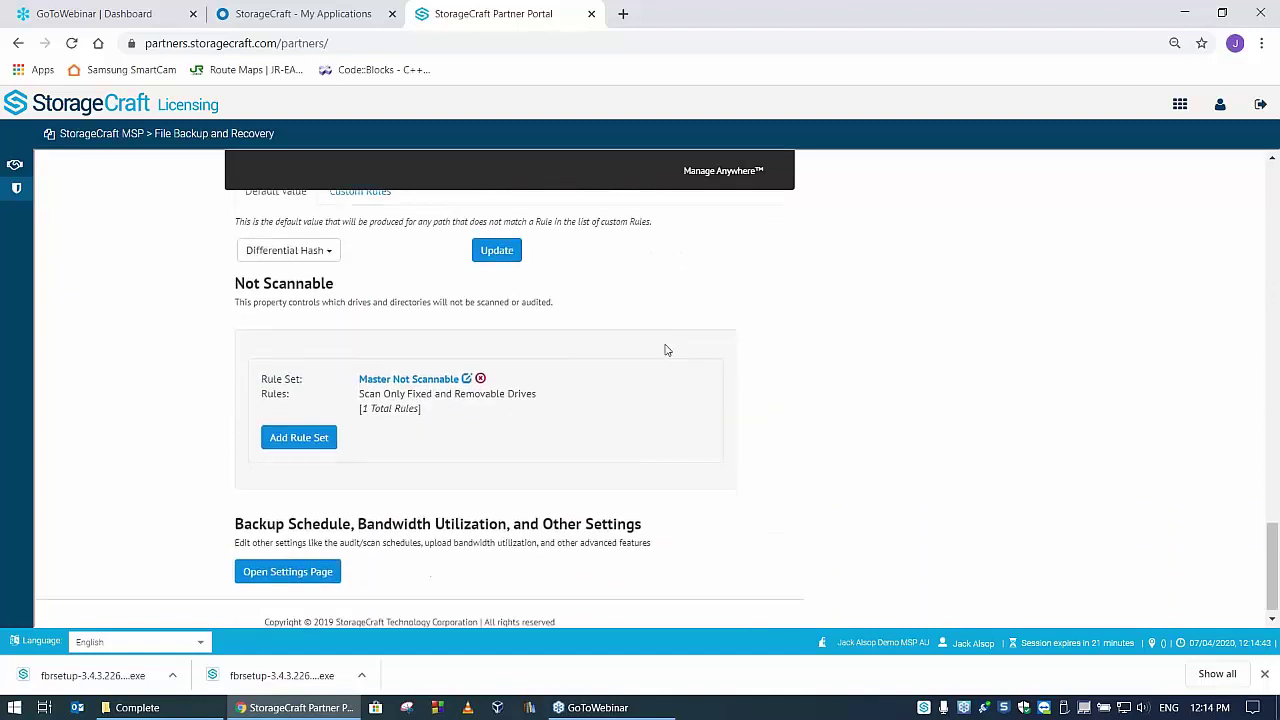
# - Open the Settings Page and review the Scan, Audit and Upload Event Log schedules
pyautogui.click(287, 559)
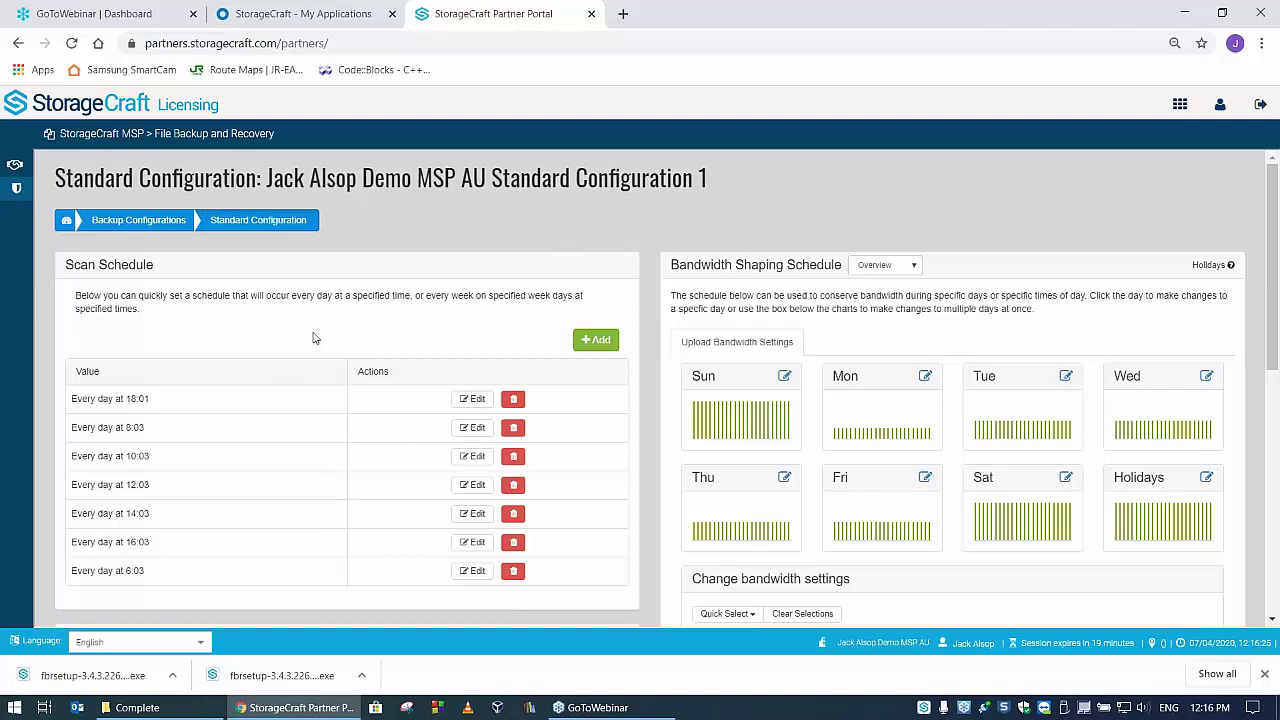
pyautogui.scroll(-3, 282, 420)
pyautogui.scroll(2, 276, 360)
pyautogui.scroll(-5, 280, 380)
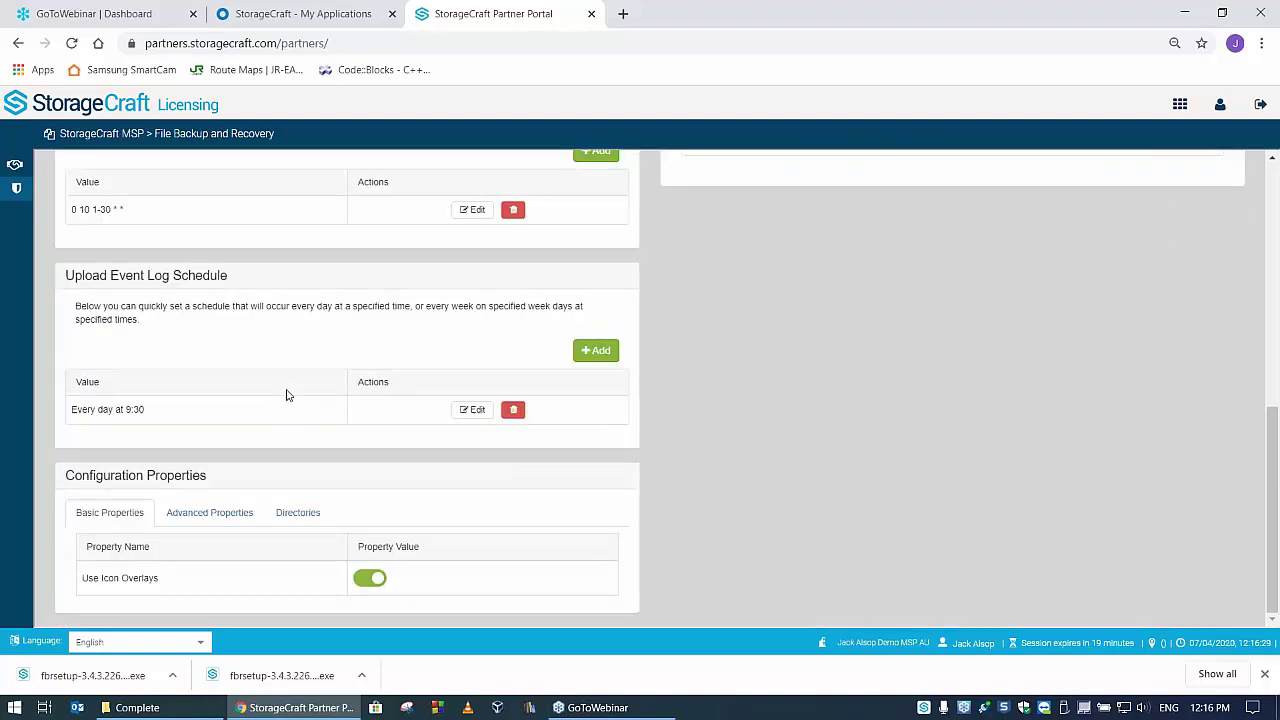
# - Show Advanced Properties and review debug logging, upload retries and storage retry delay
pyautogui.click(211, 519)
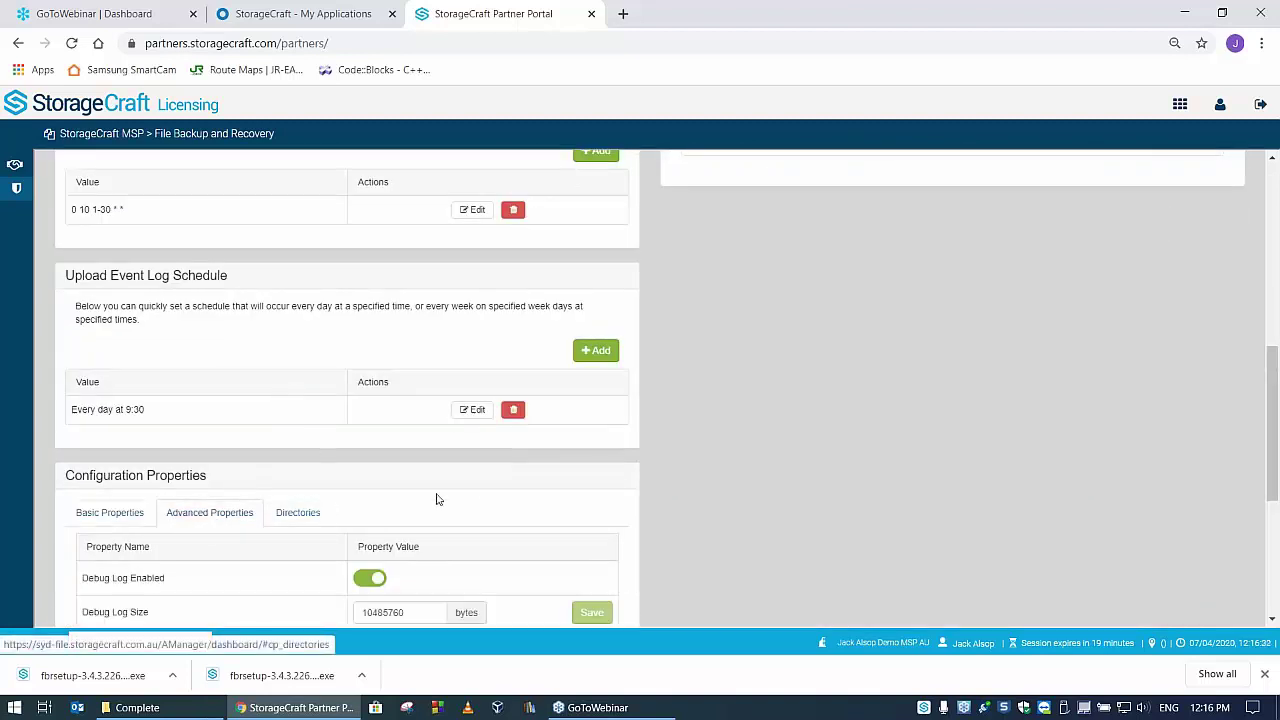
pyautogui.scroll(-3, 486, 484)
pyautogui.scroll(-1, 484, 486)
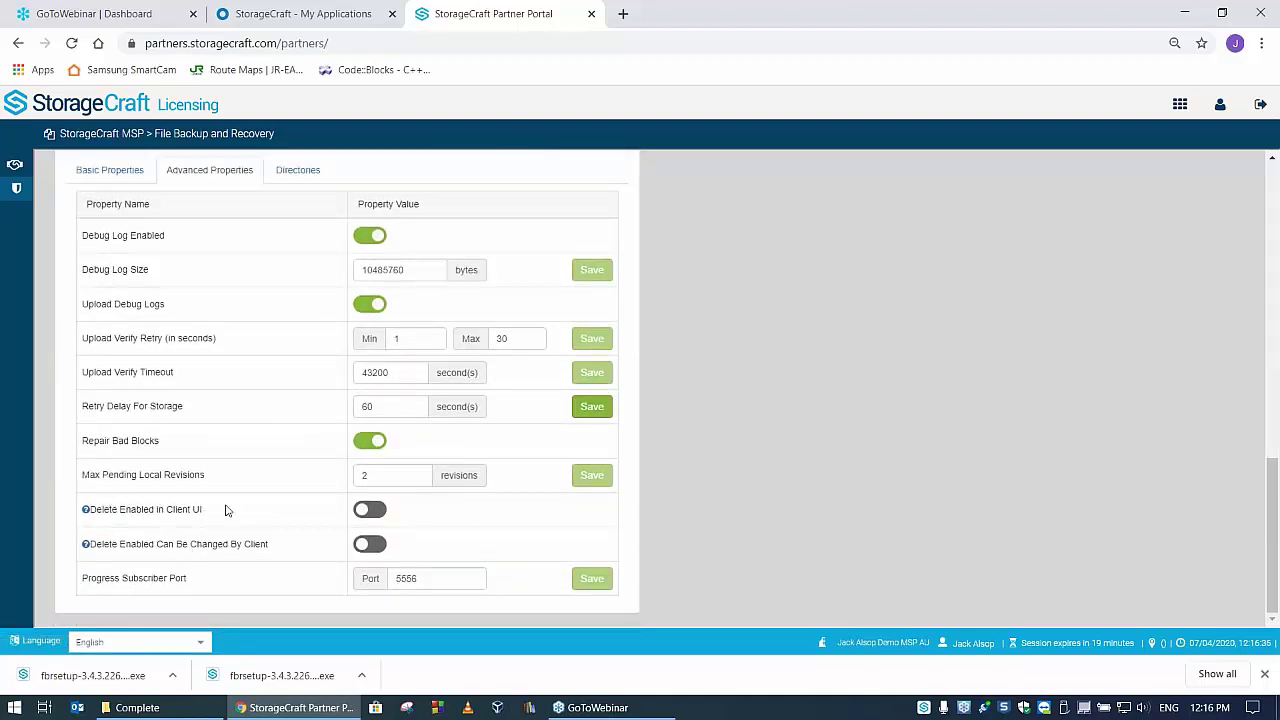
pyautogui.scroll(10, 505, 457)
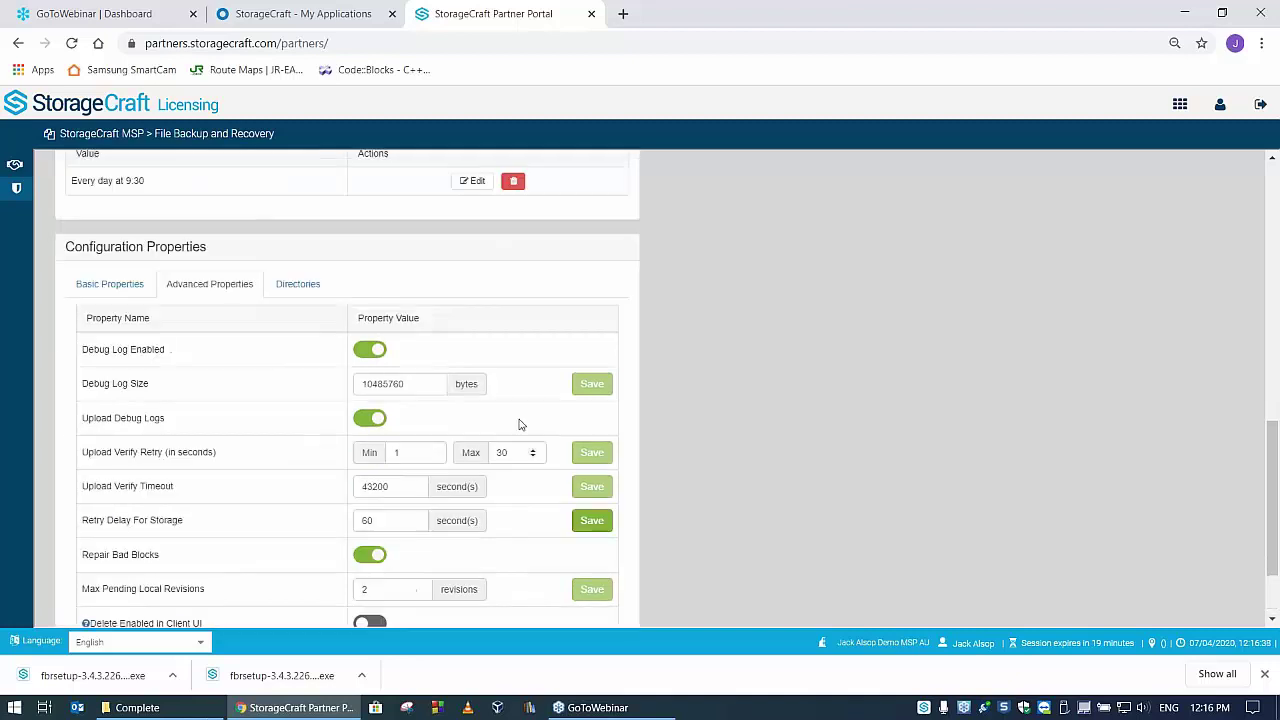
pyautogui.scroll(3, 759, 420)
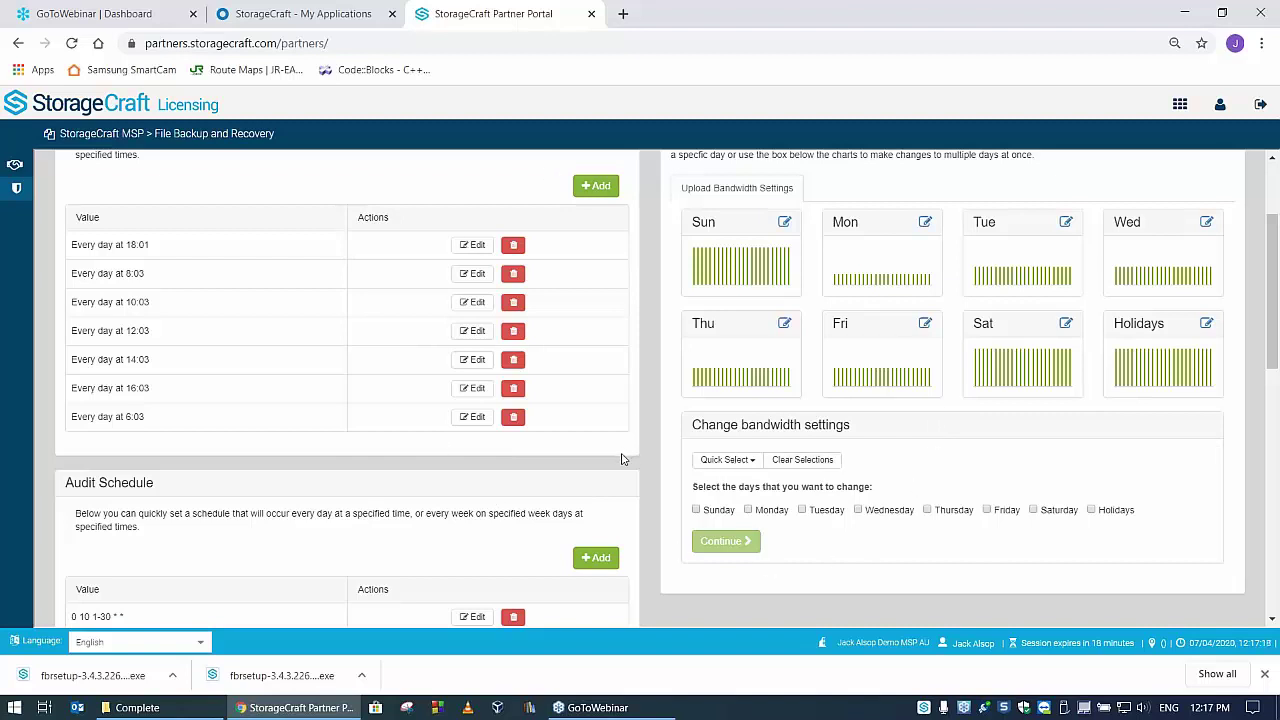
pyautogui.scroll(3, 625, 456)
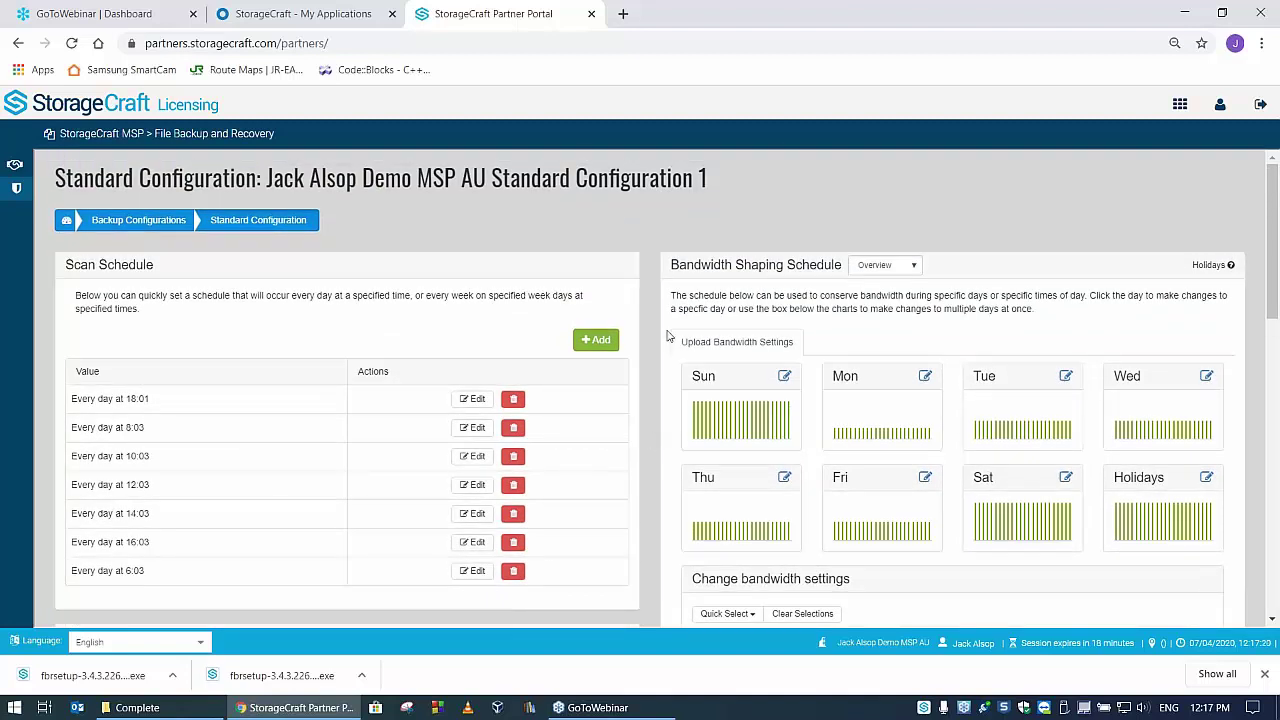
# - Navigate from Backup Configurations through the Dashboard and account to JACK-PC's detail page
pyautogui.click(172, 221)
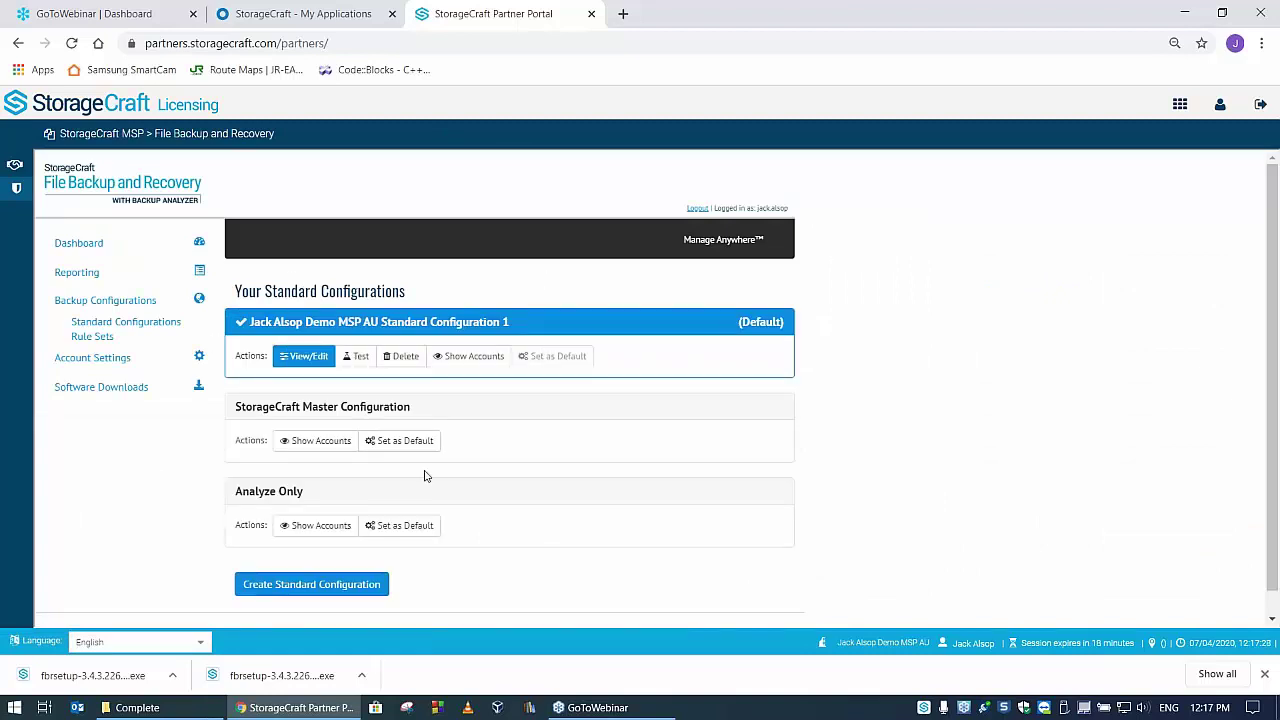
pyautogui.click(86, 247)
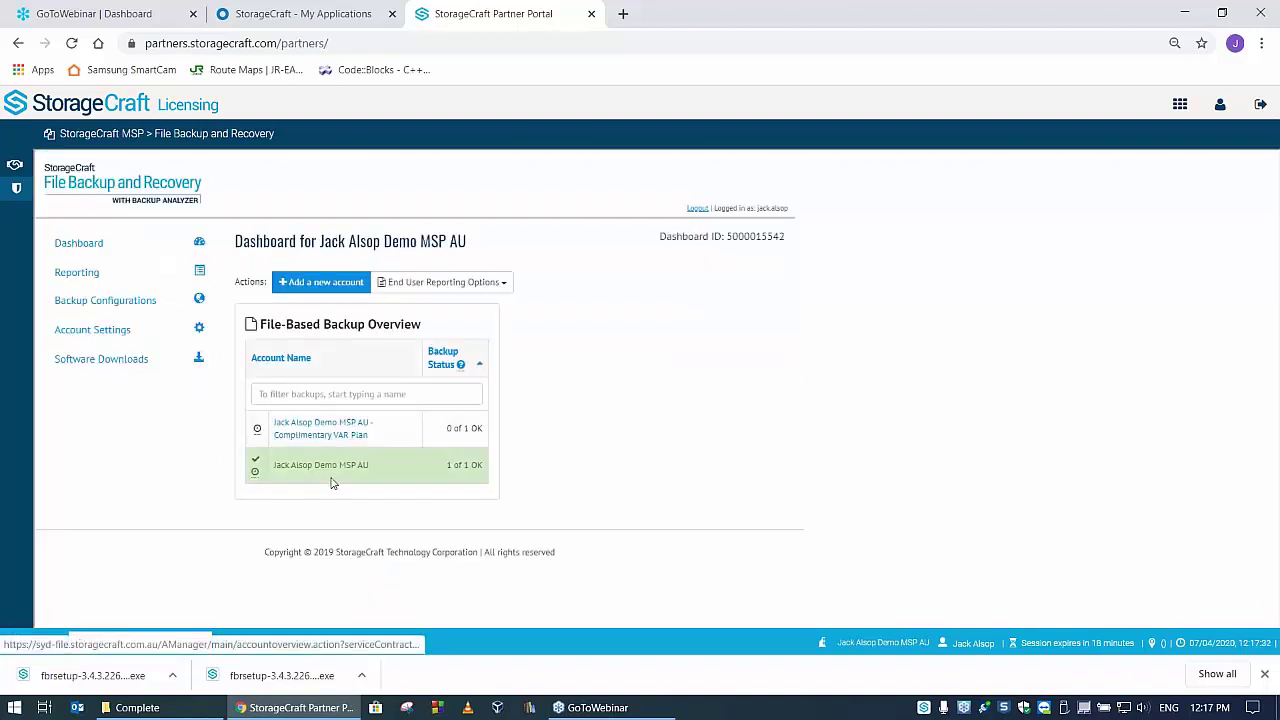
pyautogui.click(311, 466)
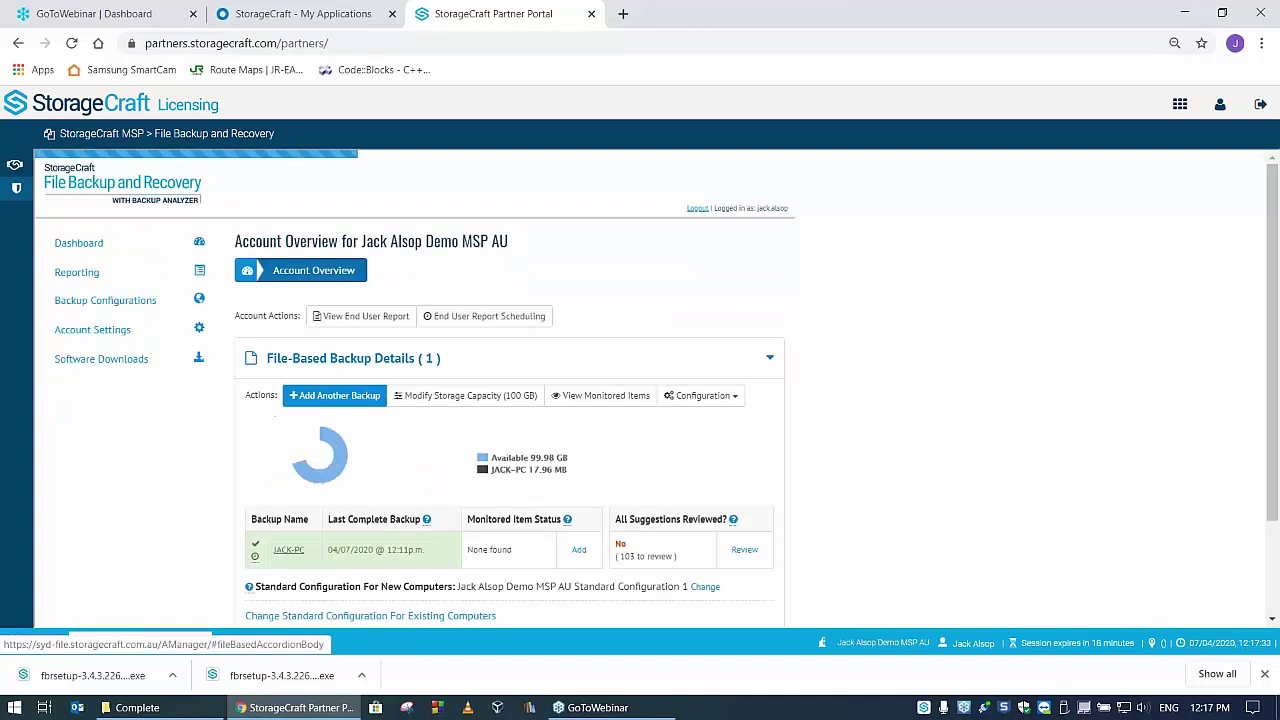
pyautogui.click(284, 556)
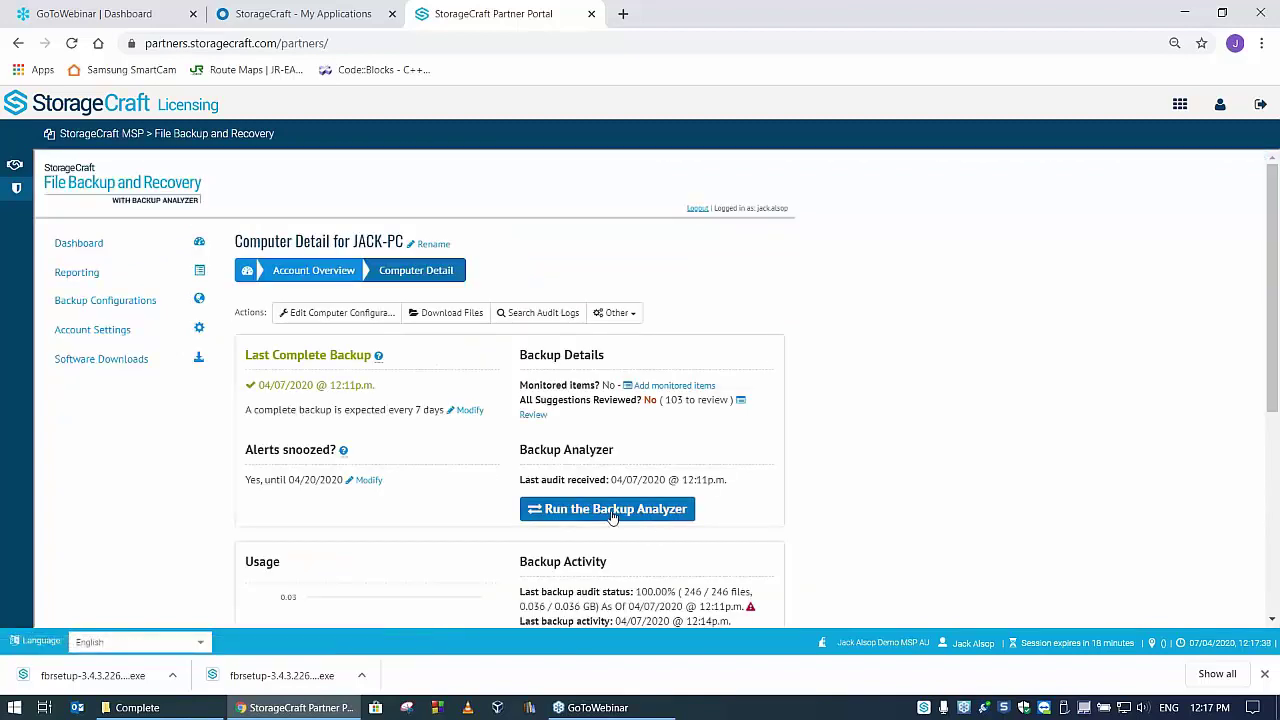
# - Run the Backup Analyzer on JACK-PC: 232 files (29M) marked, 104 suggested
pyautogui.click(608, 509)
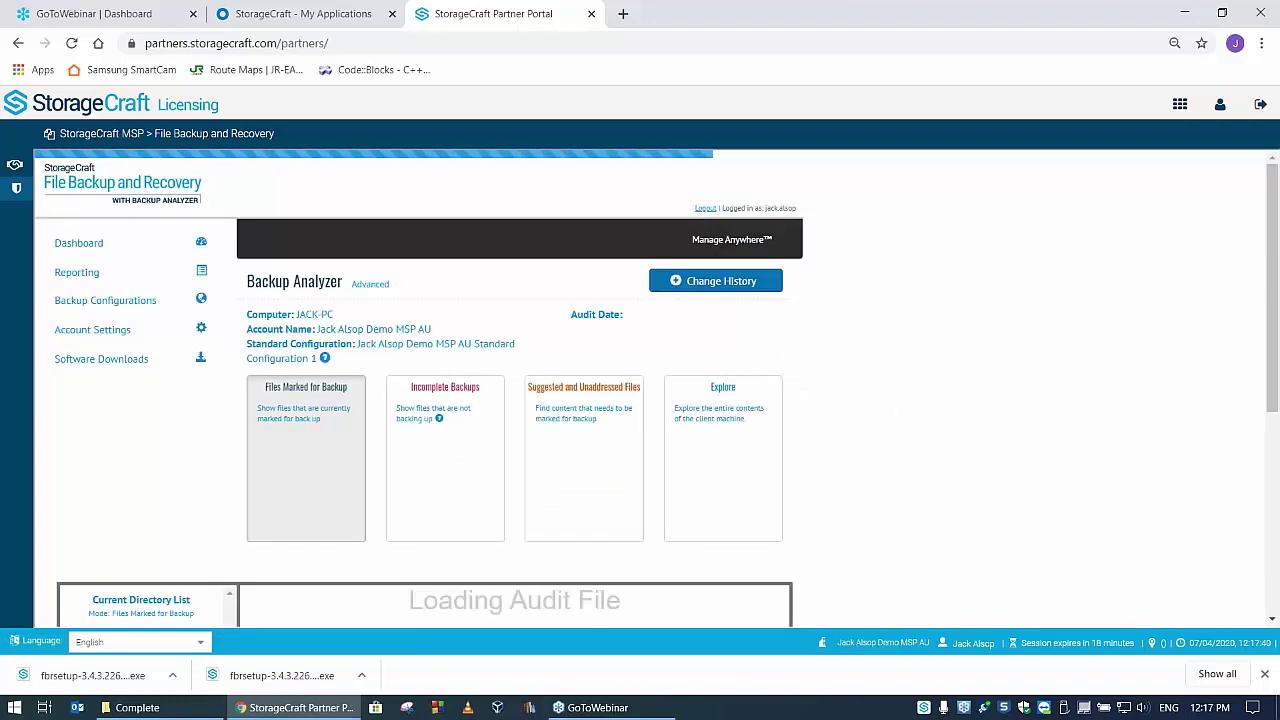
pyautogui.scroll(-2, 487, 412)
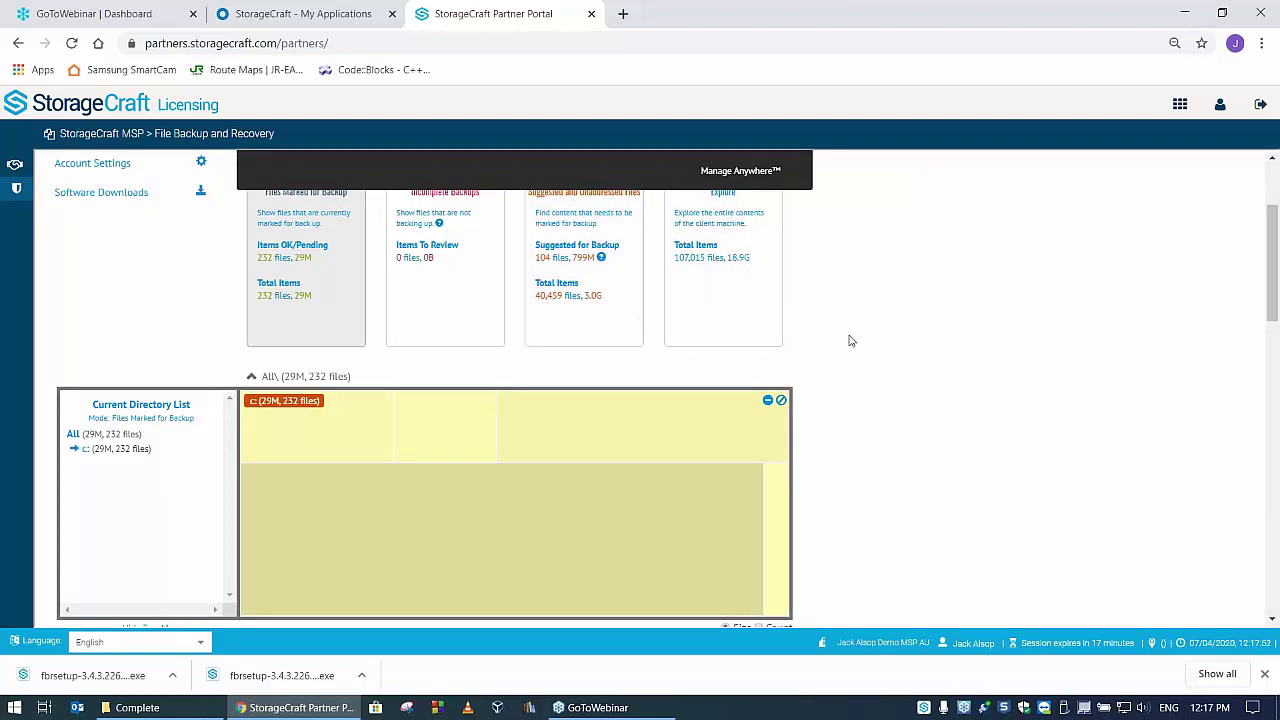
pyautogui.scroll(3, 849, 340)
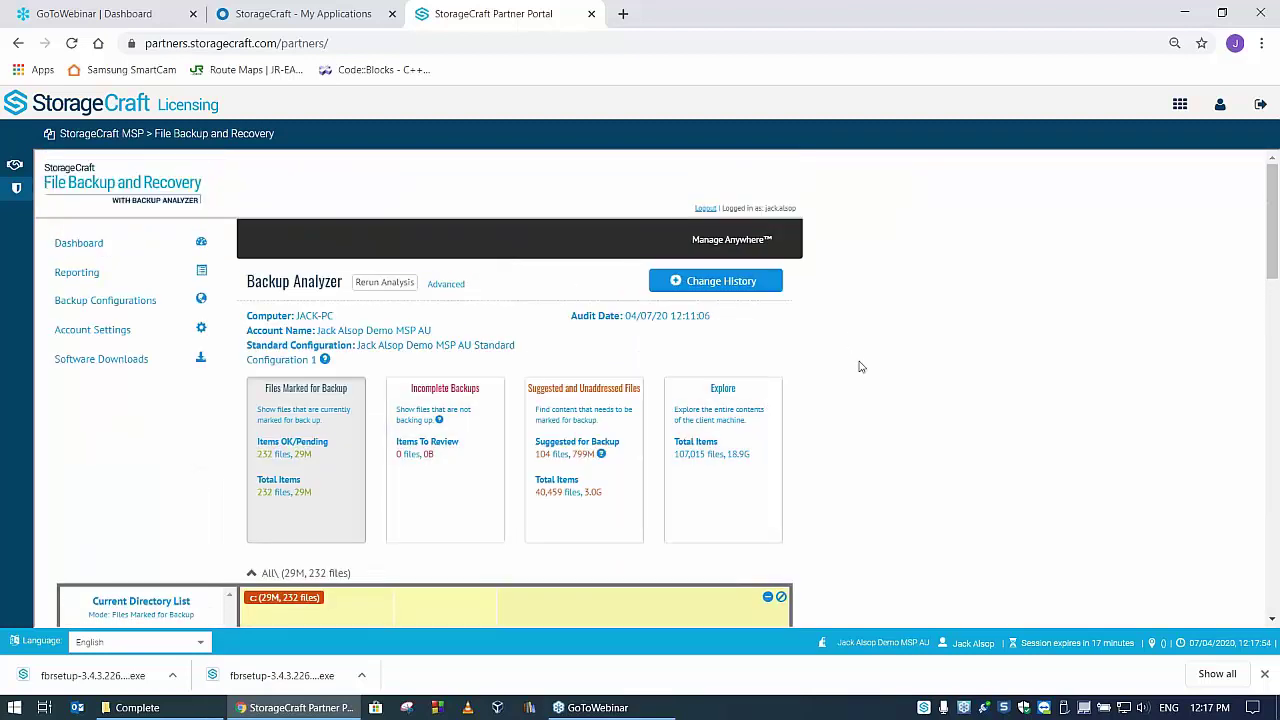